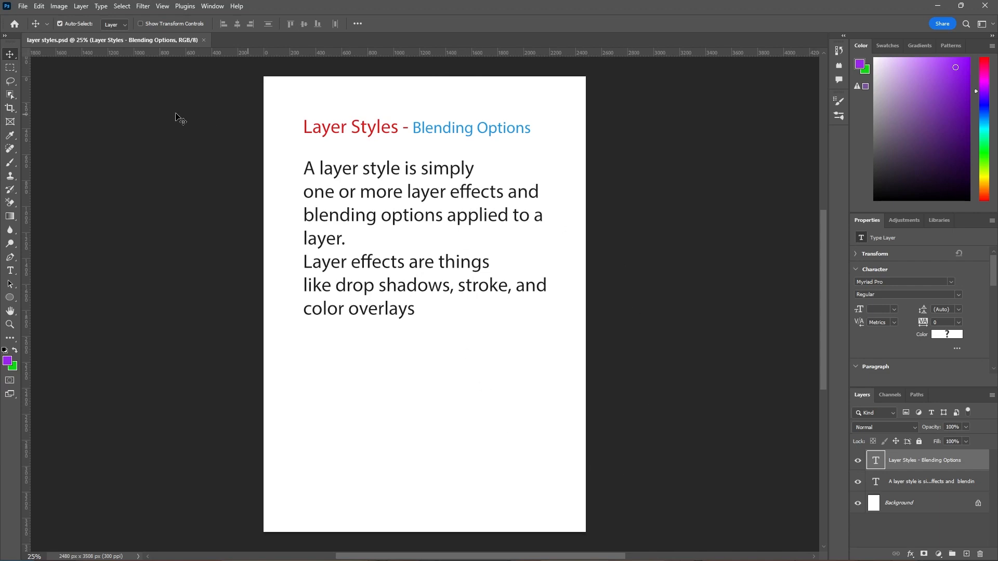
- Open the beach photo 1000_F_177234413 and 6909068-high-resolution-beautiful-model-wallpaper.jpg together from the LATEST PICTURES folder
left_click(166, 126)
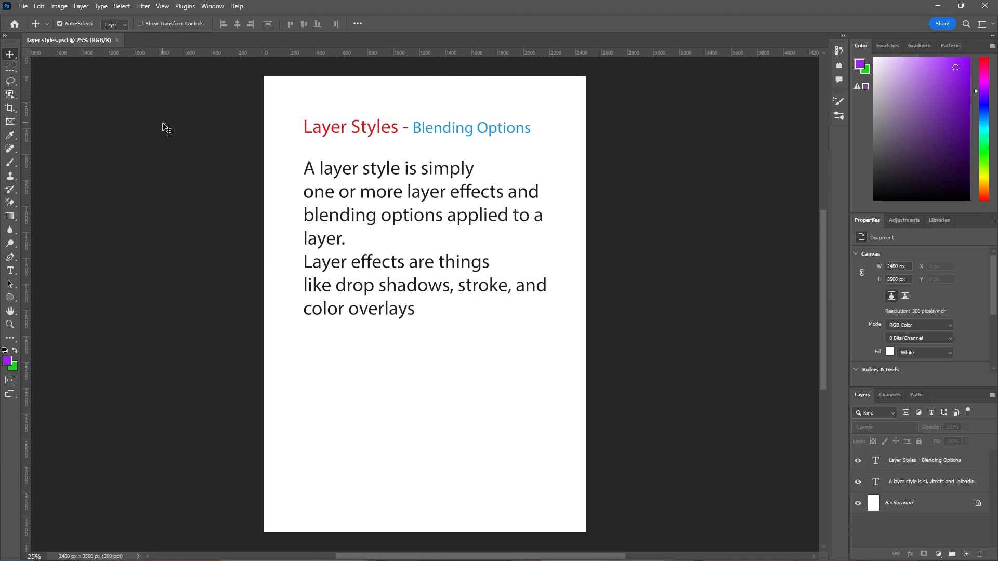
left_click(24, 7)
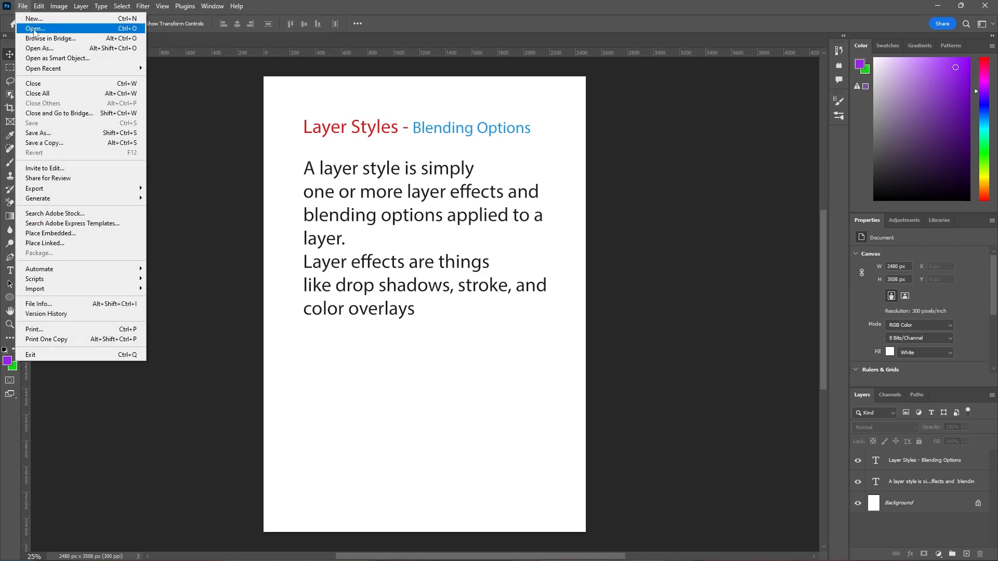
left_click(34, 29)
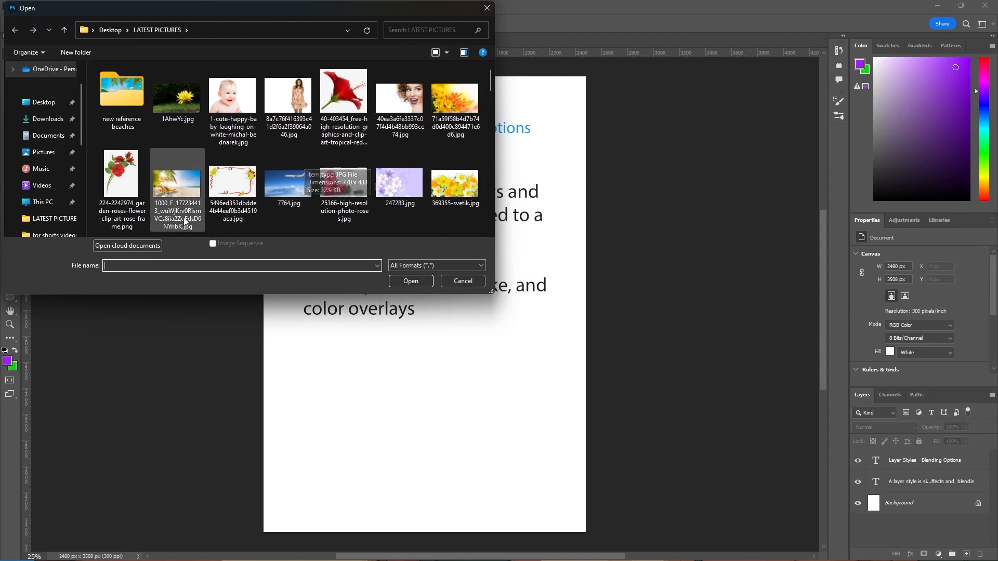
left_click(177, 185)
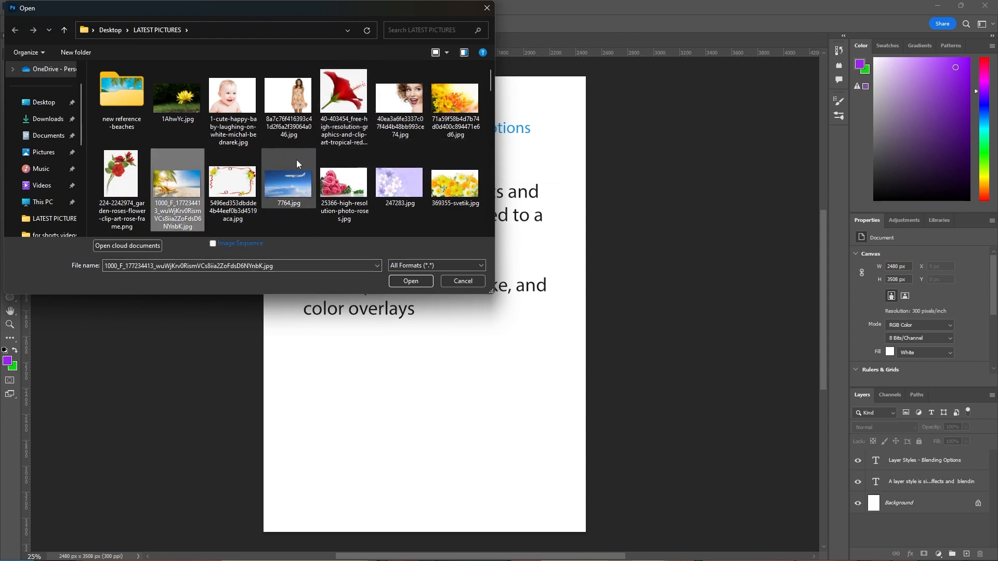
scroll(296, 160, "down", 3)
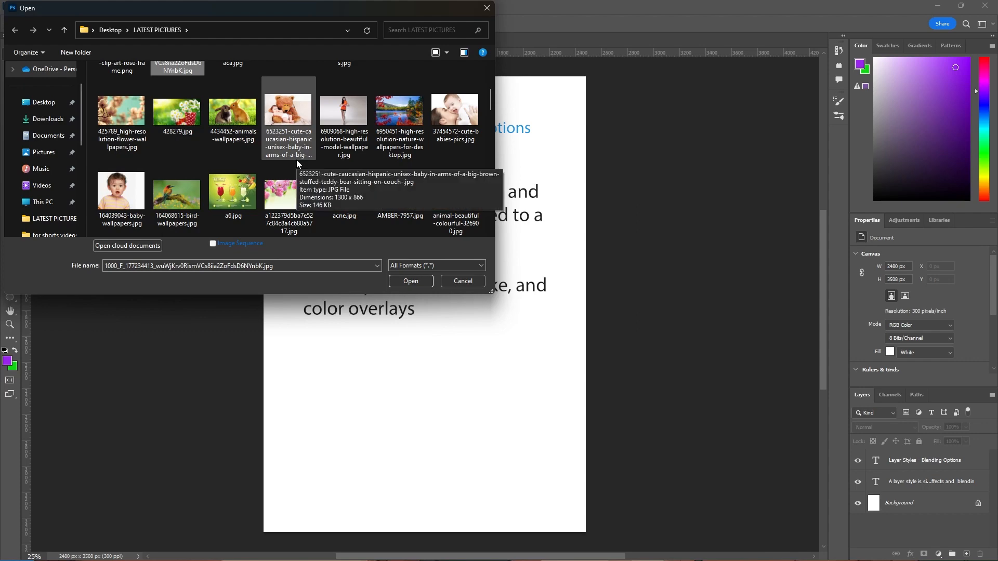
left_click(339, 127, "ctrl")
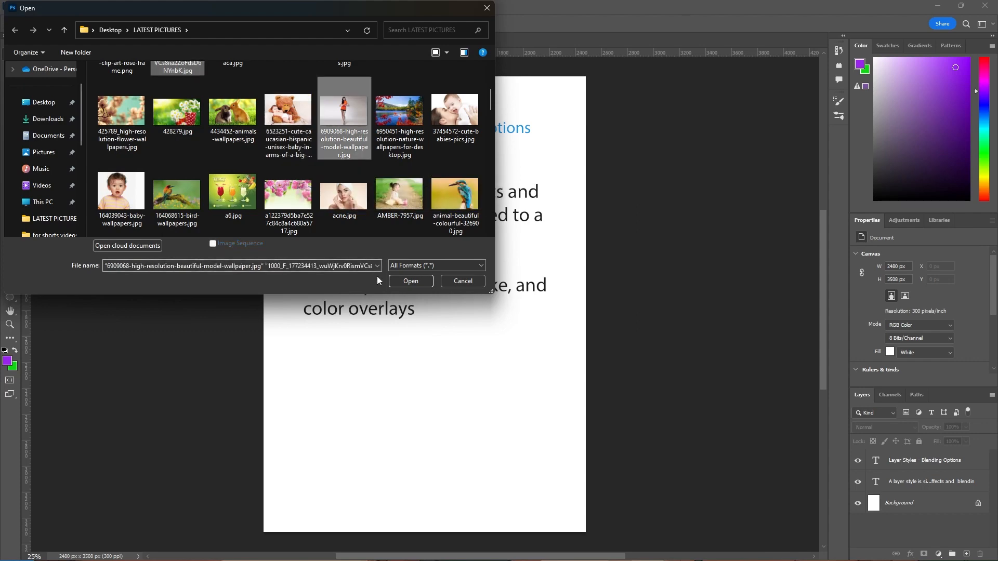
left_click(397, 281)
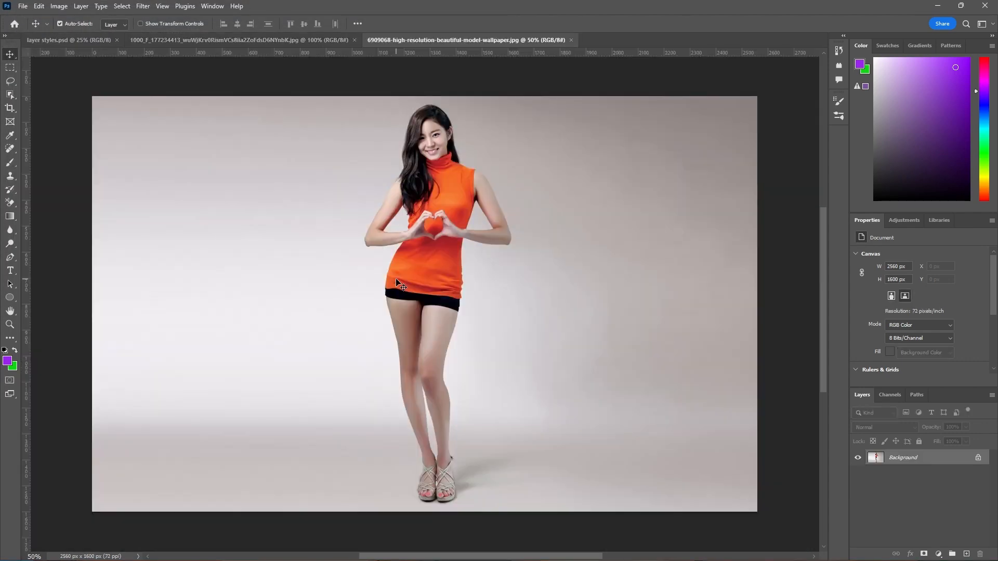
- Look over both opened photos in turn and finish with the beach photo in front
left_click(317, 41)
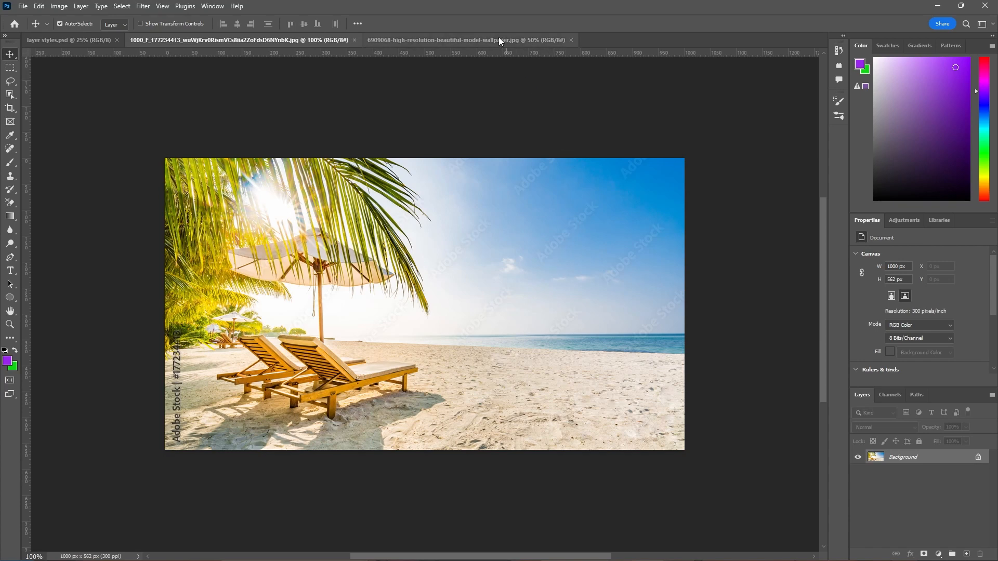
left_click(470, 44)
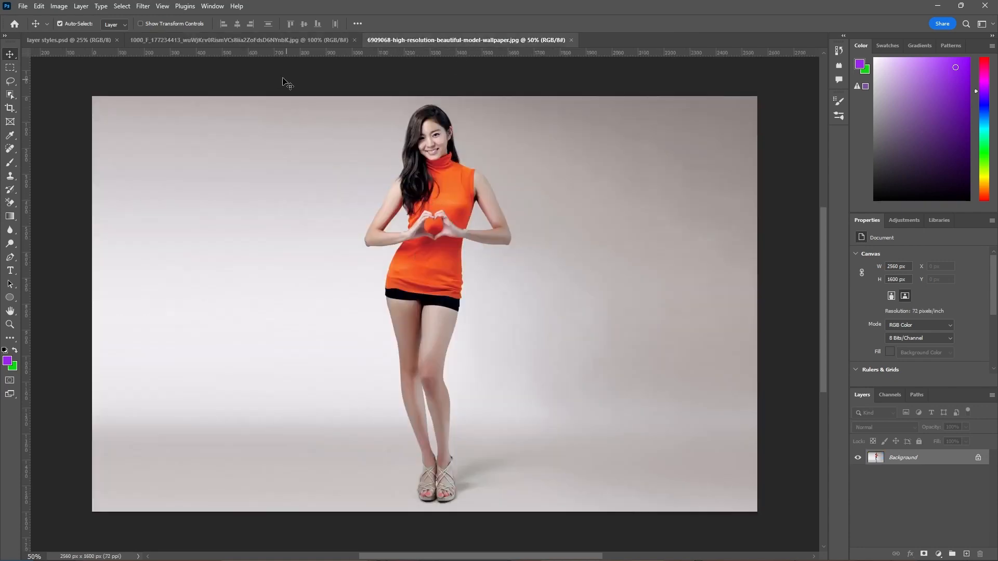
left_click(298, 39)
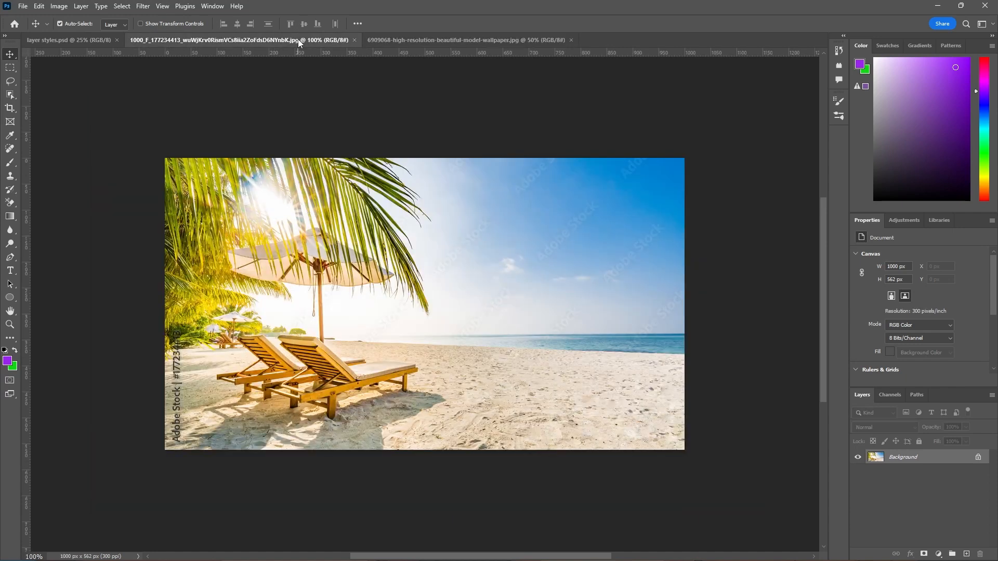
- Add a text layer reading "Layer styles" over the sky of the beach photo
left_click(11, 273)
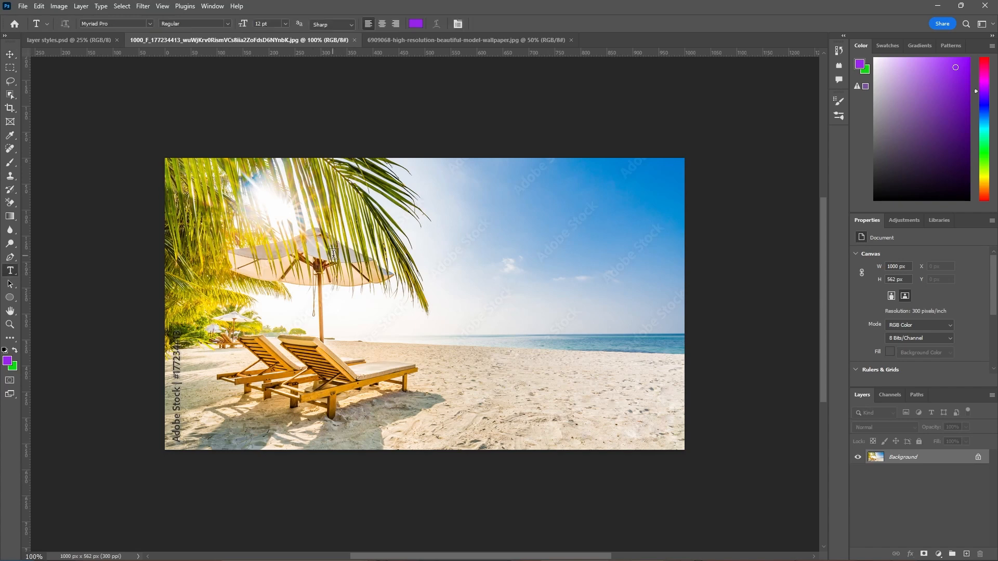
left_click(406, 267)
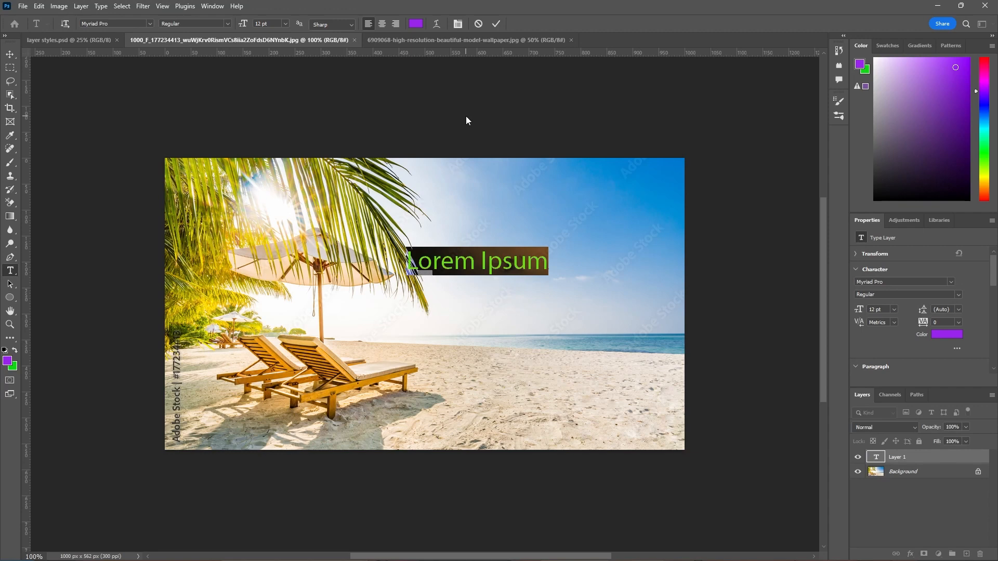
key("BackSpace")
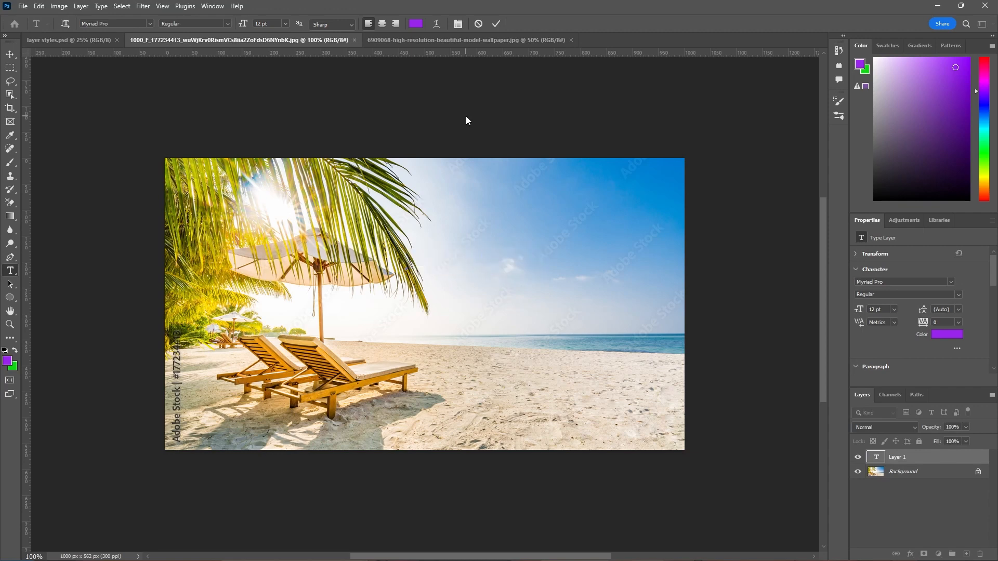
type("Layer styles")
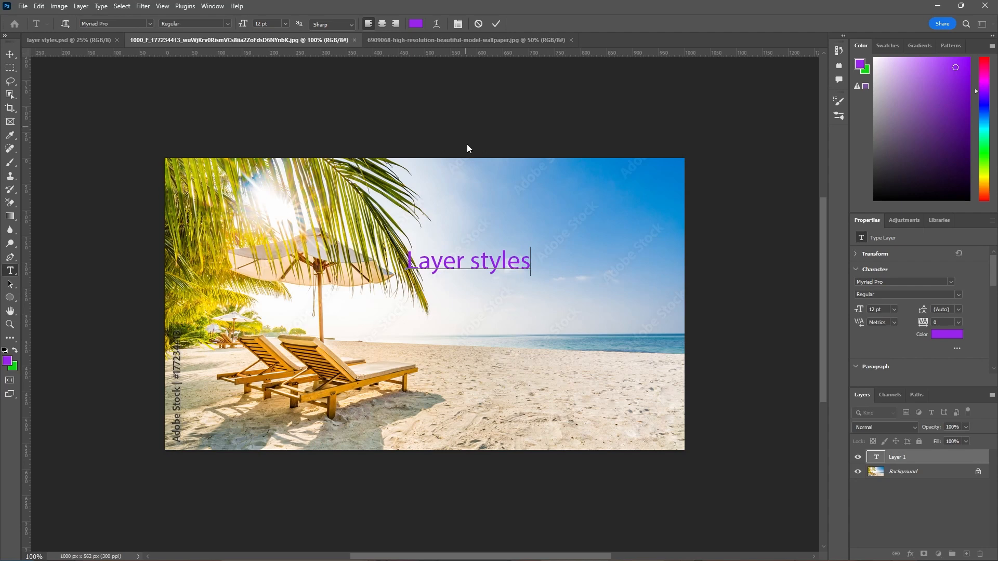
- Set the whole "Layer styles" text to the Orbitron Bold font and colour it bright red
left_click_drag(409, 255, 560, 262)
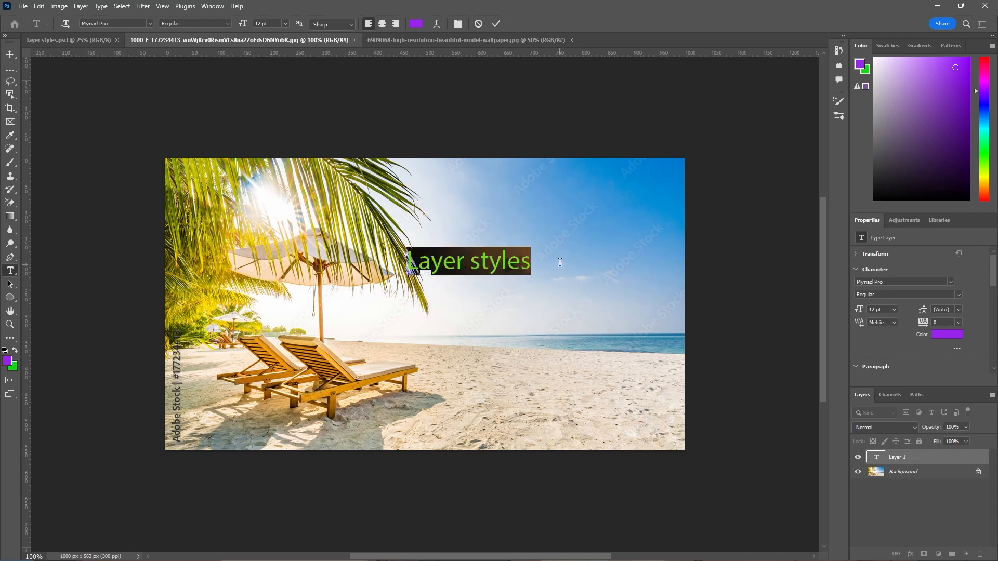
left_click(147, 24)
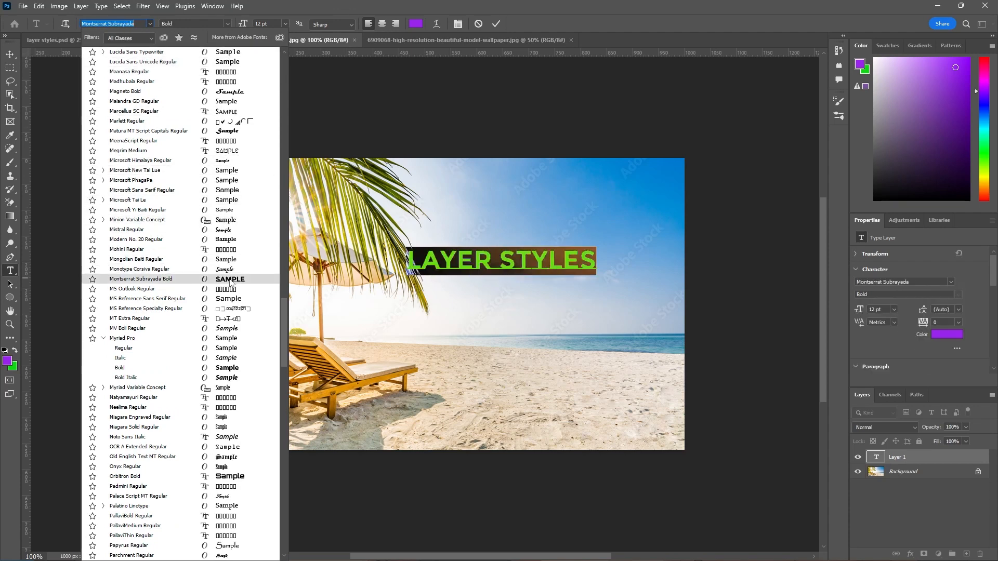
left_click(235, 476)
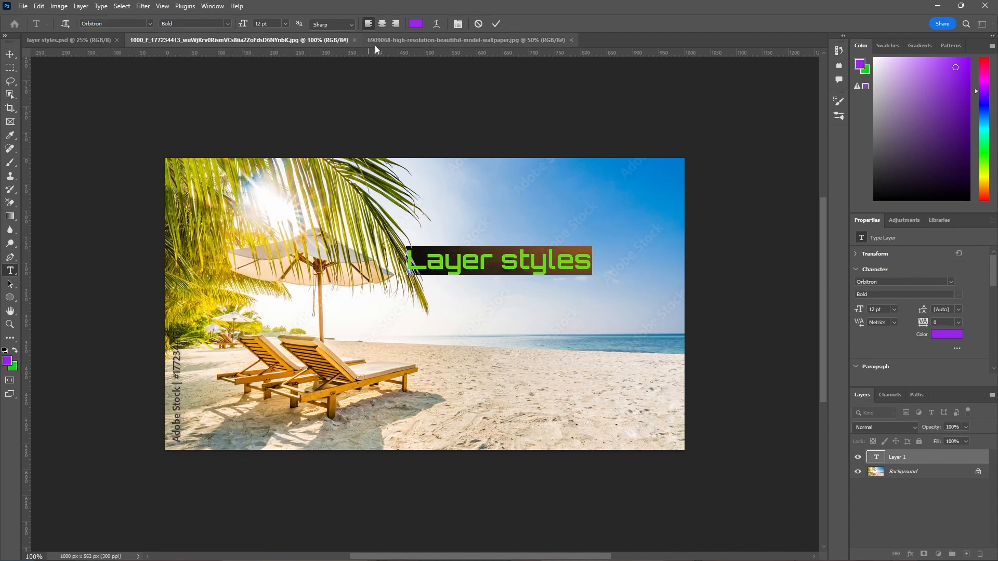
left_click(416, 23)
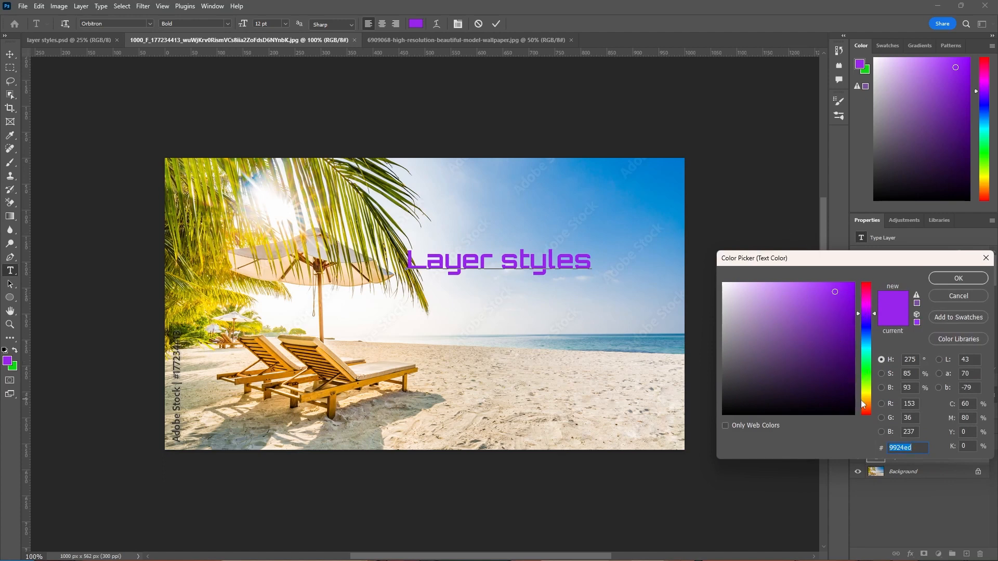
left_click(866, 275)
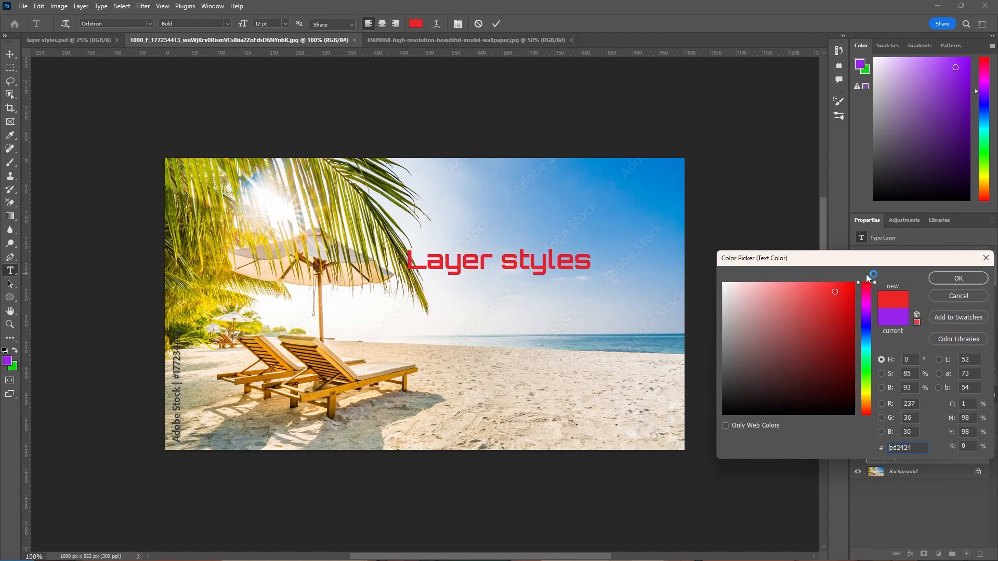
left_click(945, 278)
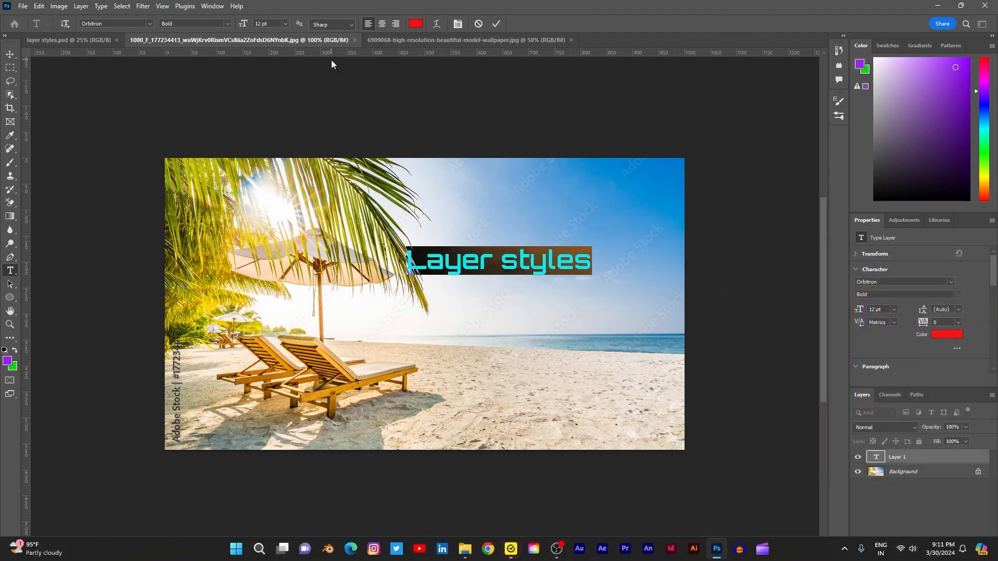
left_click(497, 23)
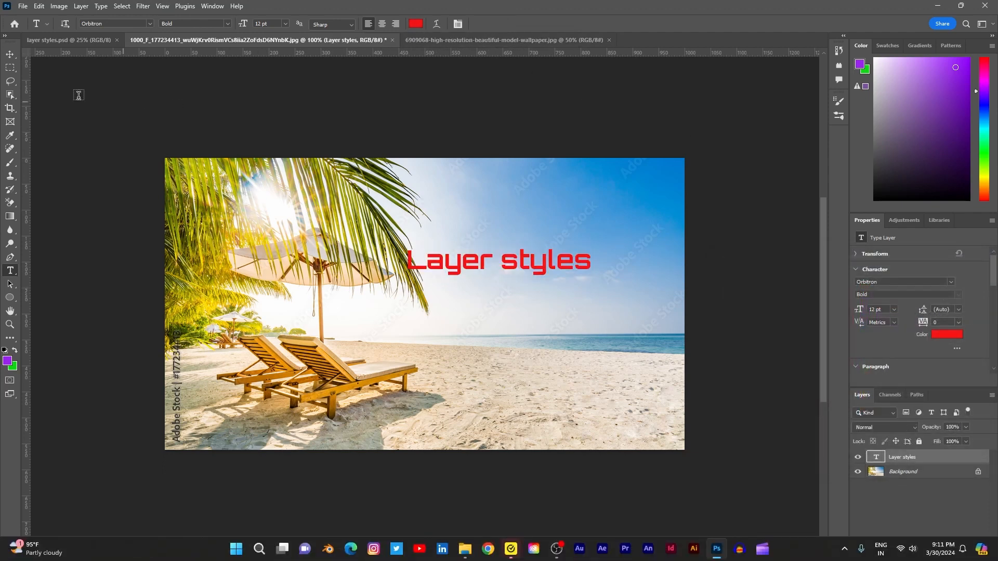
- Enlarge the "Layer styles" text proportionally to about 17 pt and centre it horizontally in the upper part of the photo
left_click(10, 54)
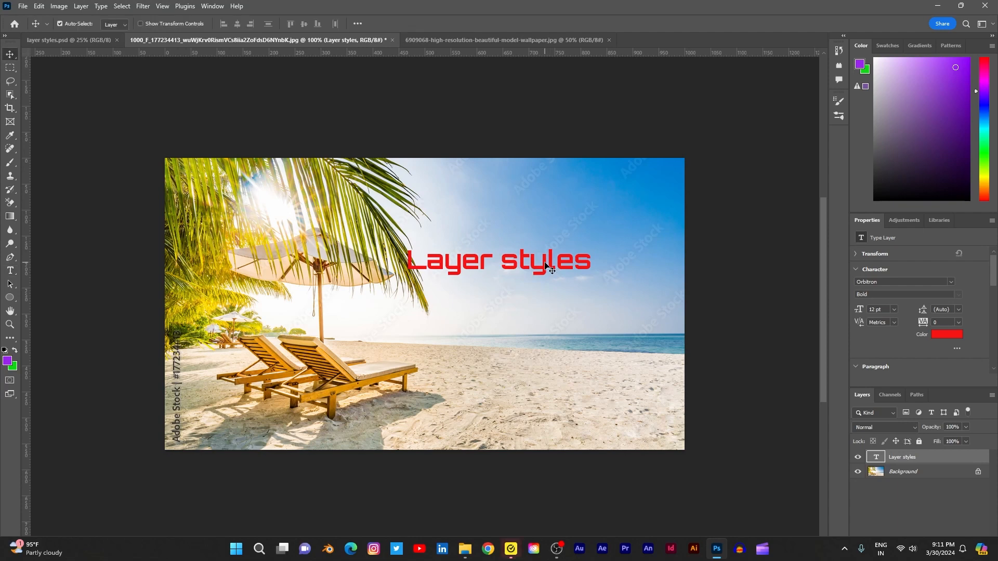
left_click_drag(546, 268, 541, 239)
scroll(605, 216, "up", 3)
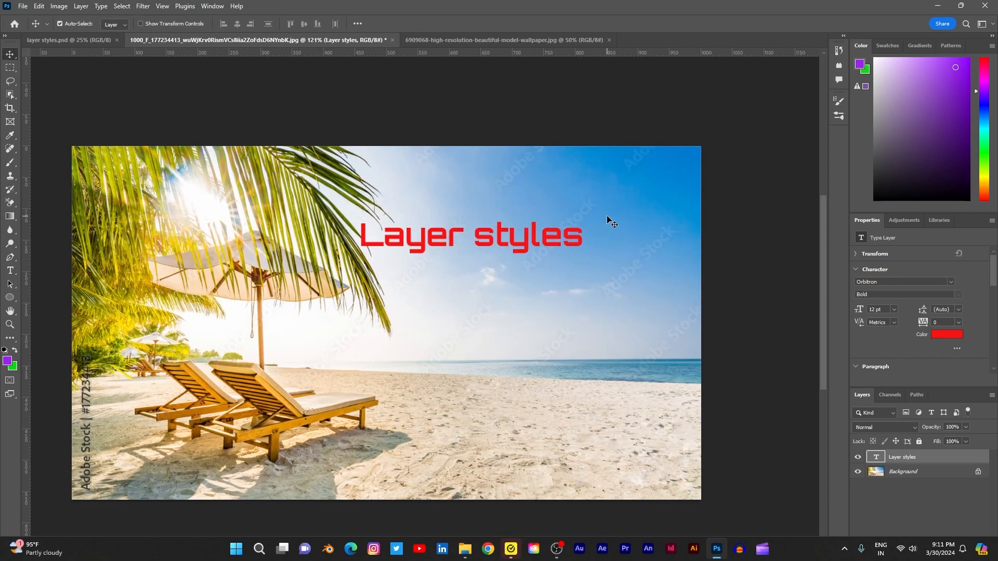
scroll(578, 224, "down", 3)
key("ctrl")
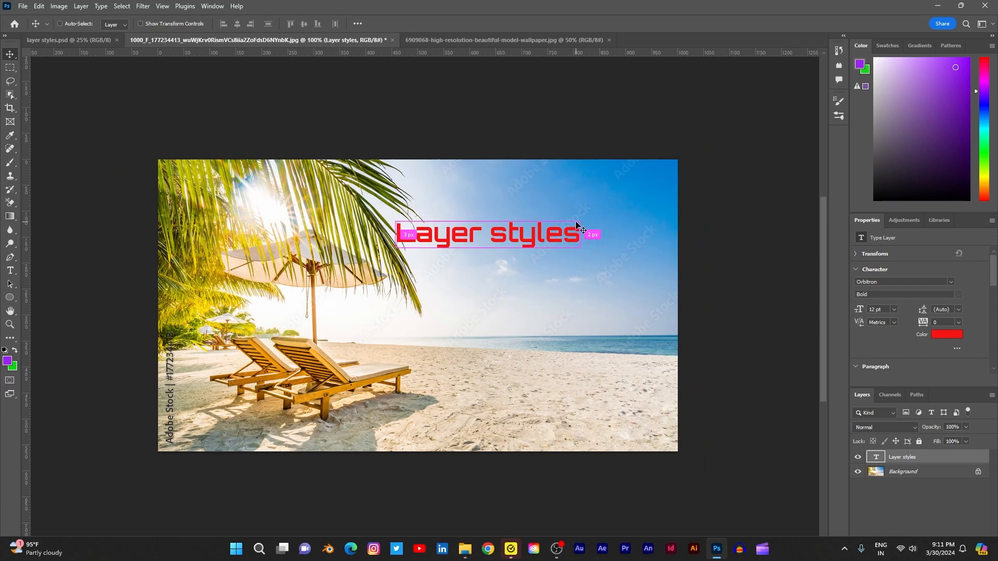
key("ctrl+t")
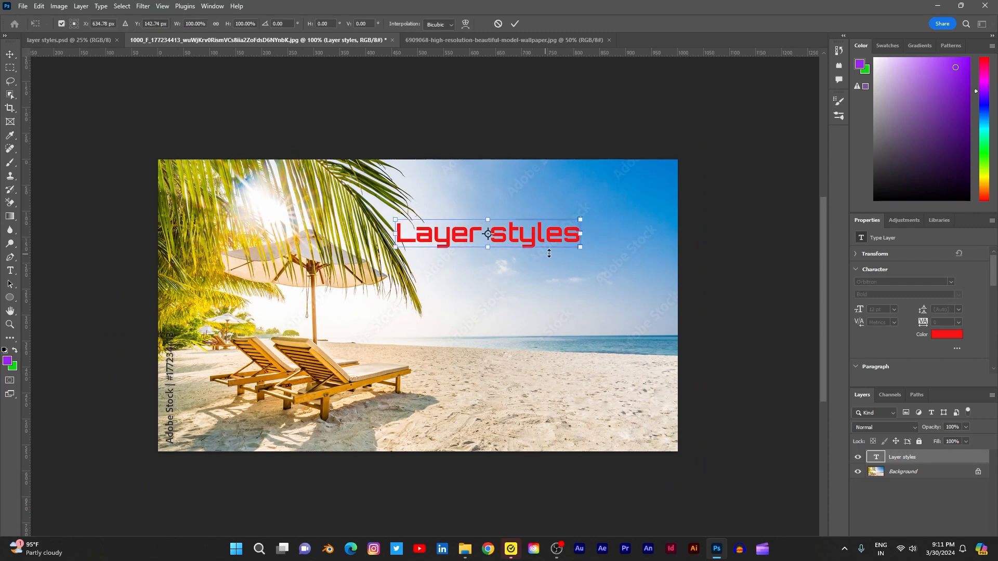
left_click_drag(581, 248, 656, 285)
left_click_drag(616, 242, 505, 249)
left_click(515, 25)
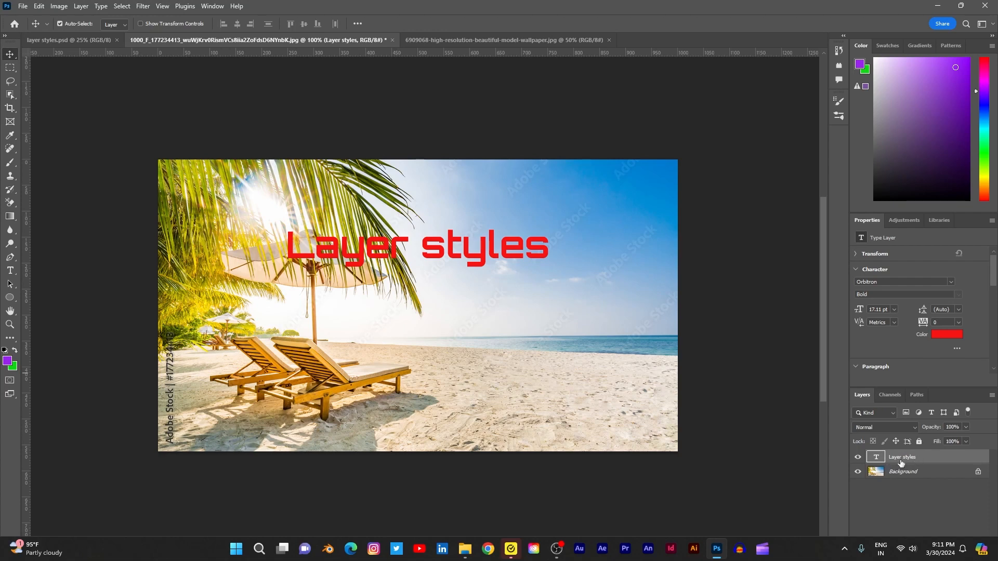
- Add a new empty layer directly above the Background, beneath the text layer
left_click(953, 476)
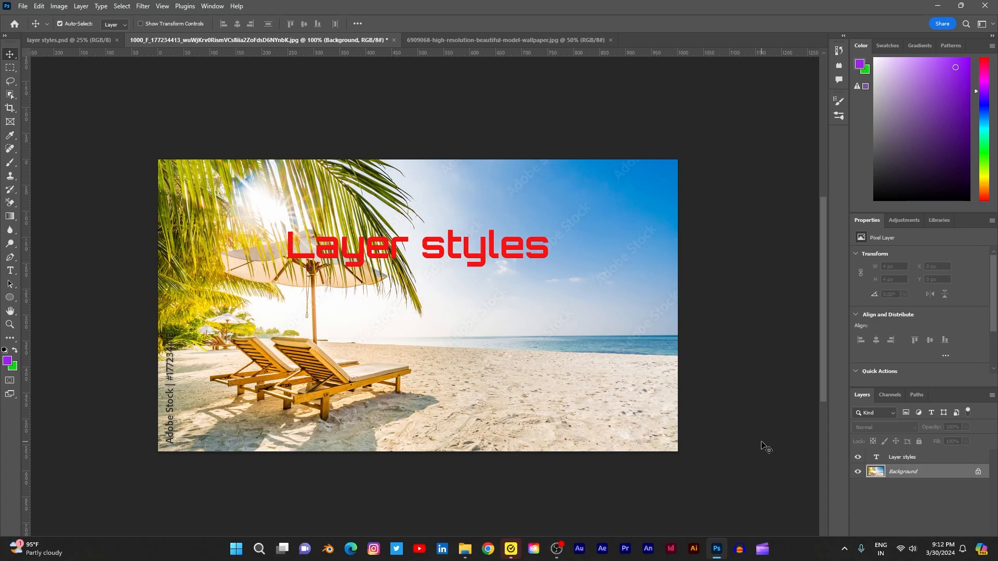
left_click(961, 5)
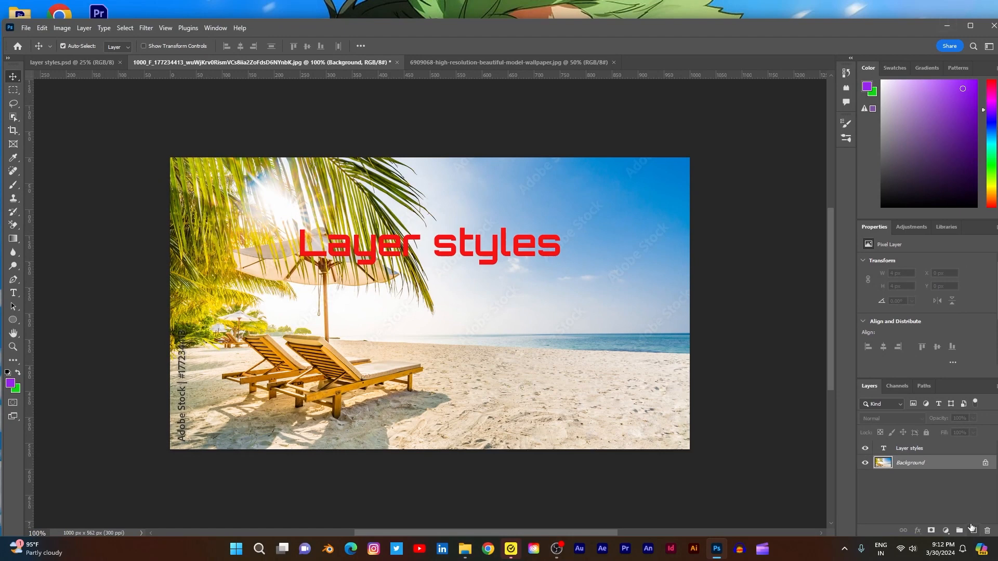
left_click(973, 530)
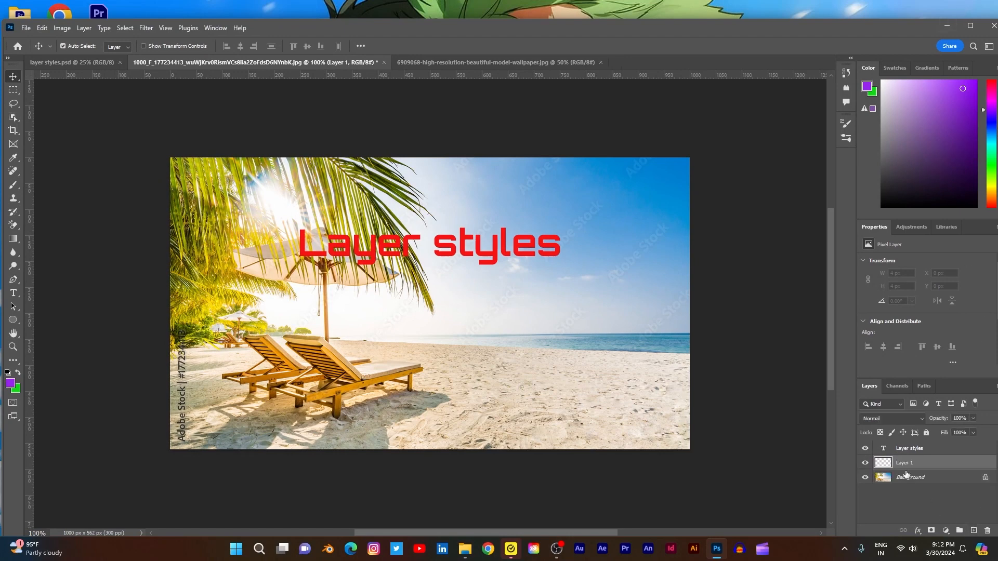
- Set the foreground colour to white (ffffff) and fill the new empty layer with it
left_click(11, 384)
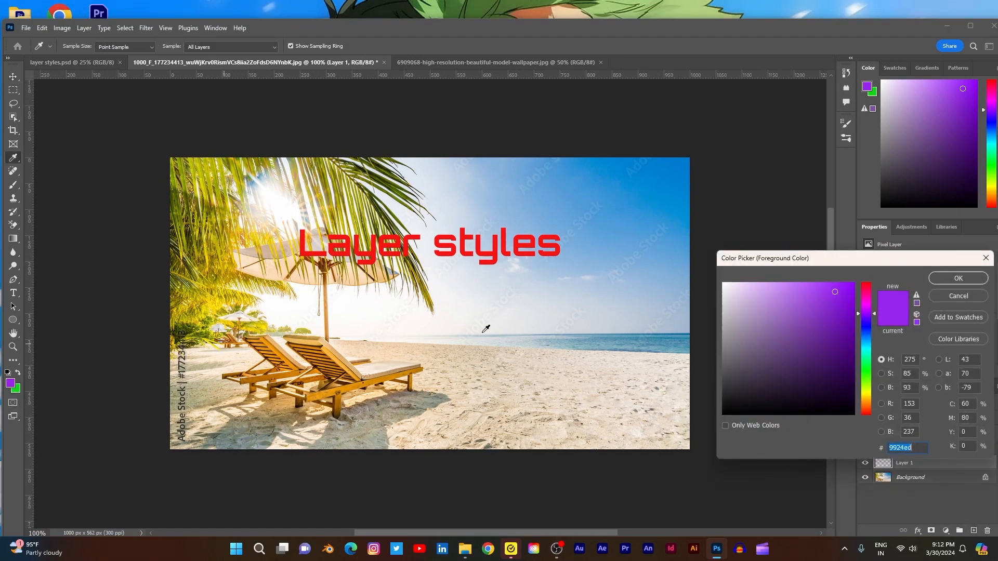
left_click(720, 287)
left_click_drag(721, 287, 721, 282)
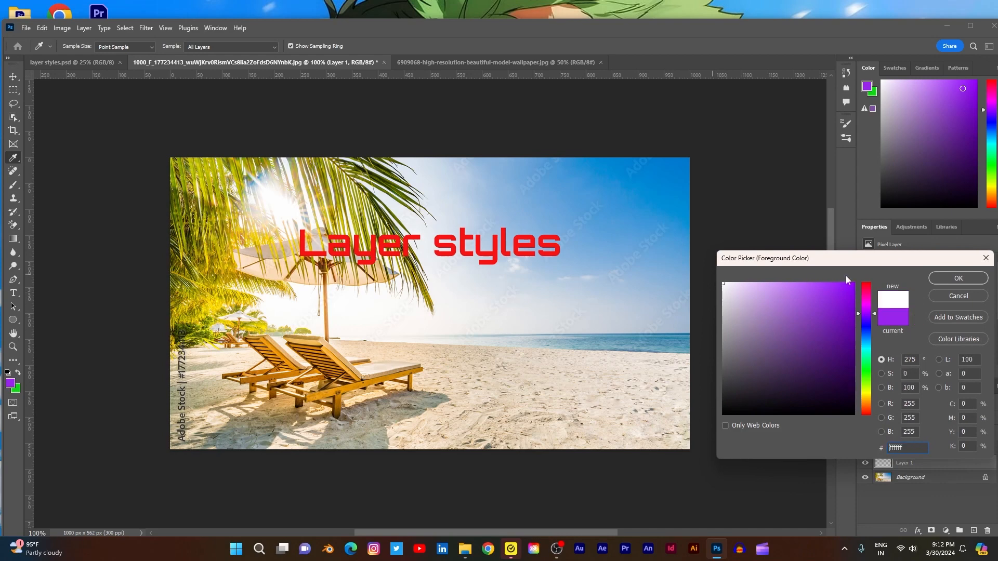
left_click(958, 279)
key("v")
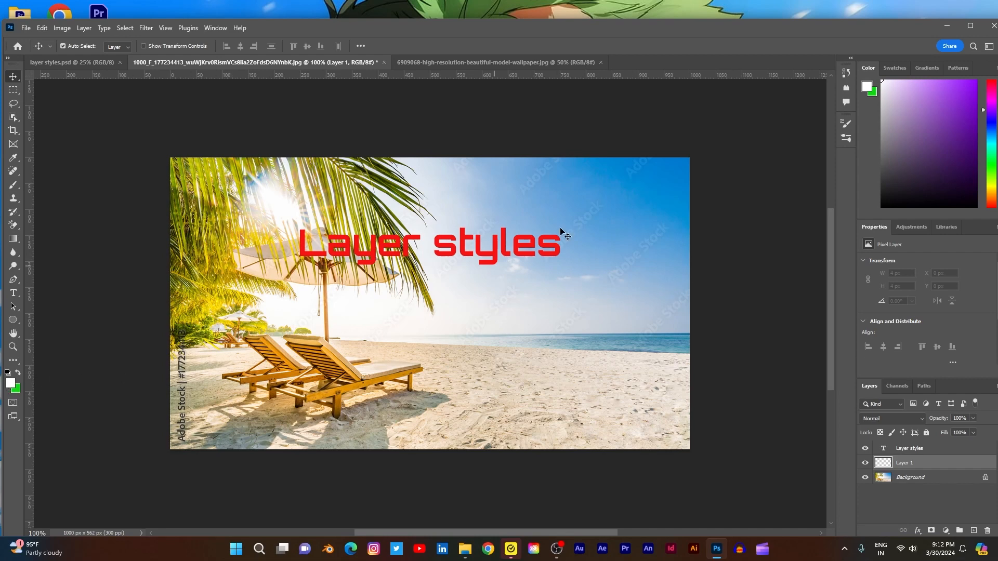
key("alt+BackSpace")
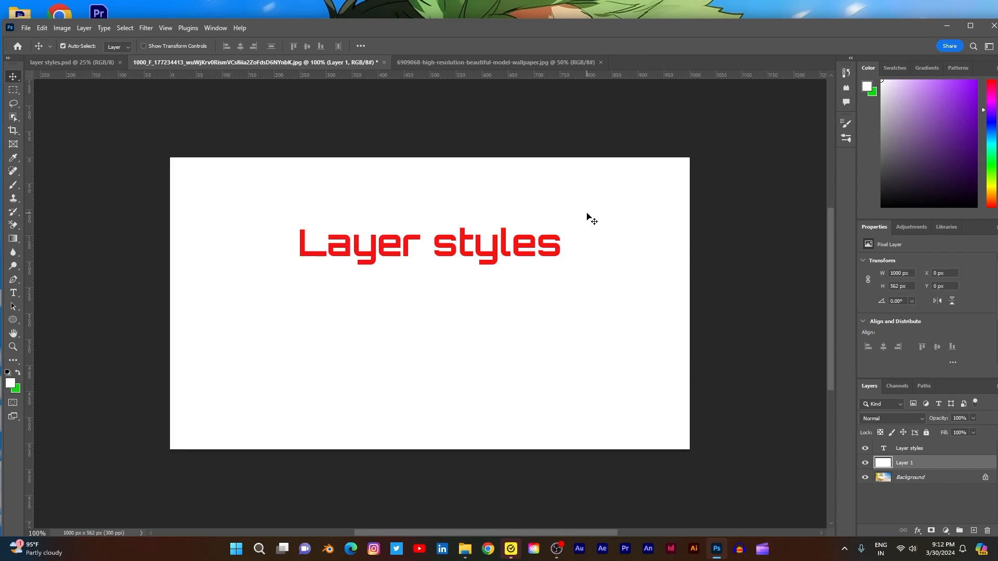
left_click(922, 449)
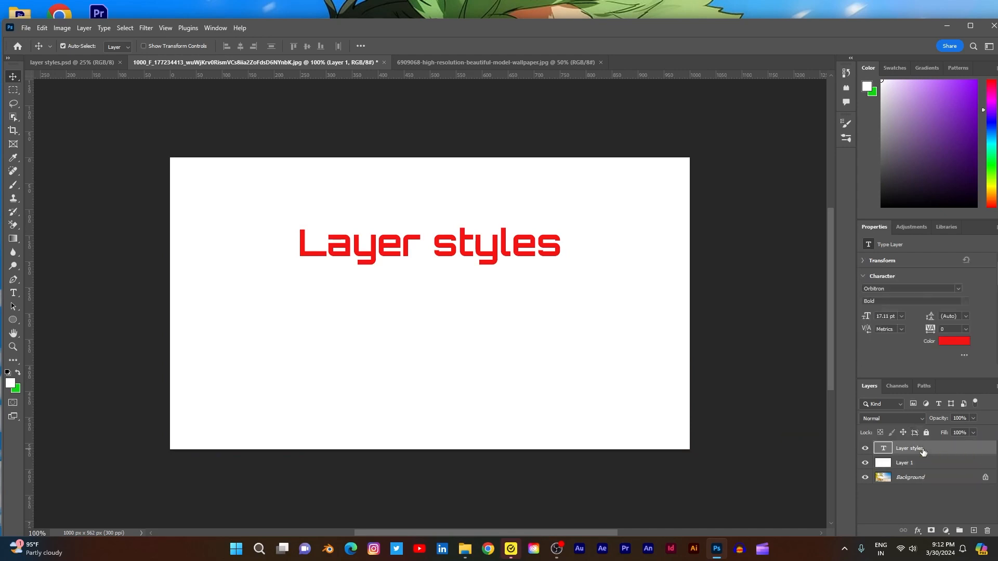
scroll(687, 245, "up", 2)
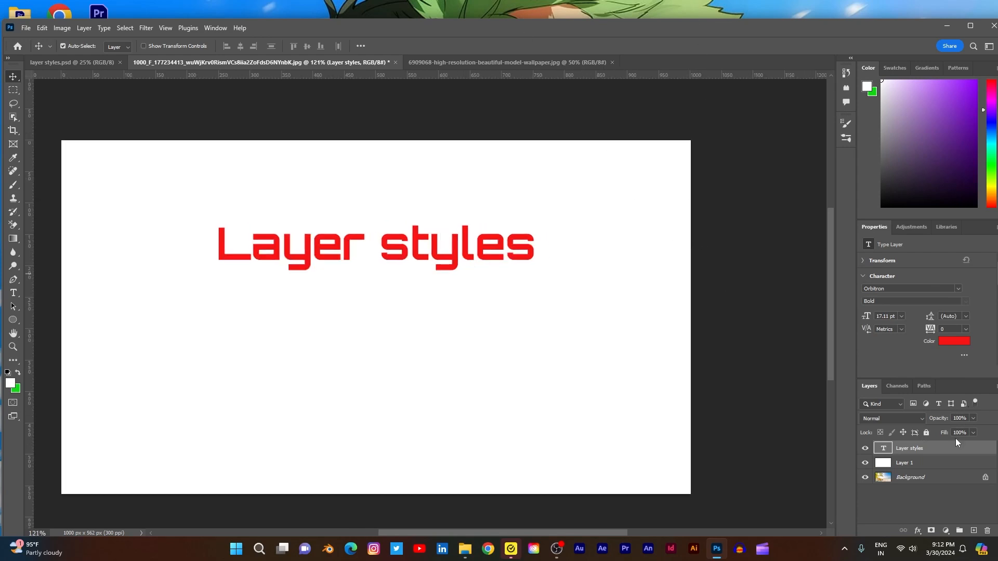
right_click(976, 450)
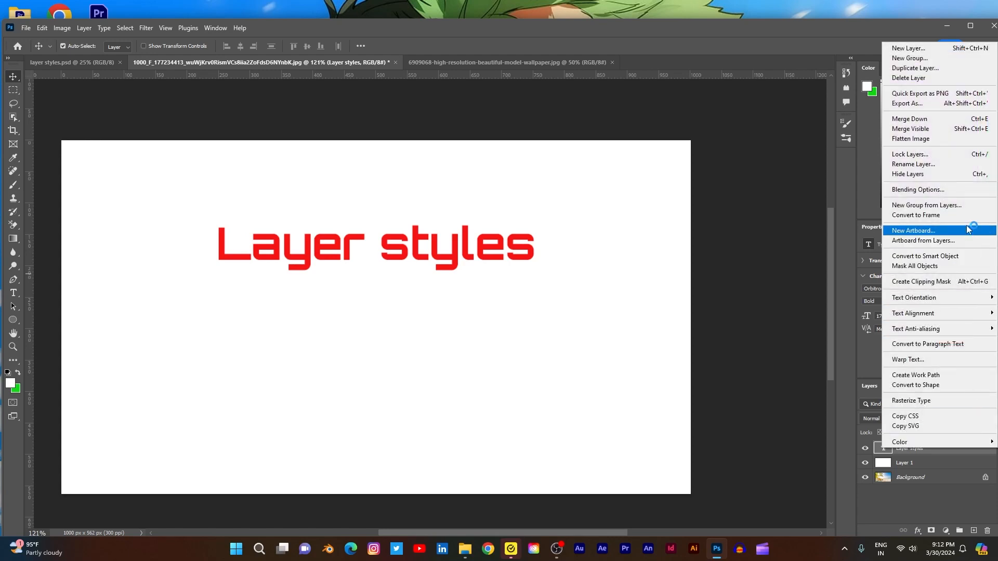
left_click(952, 191)
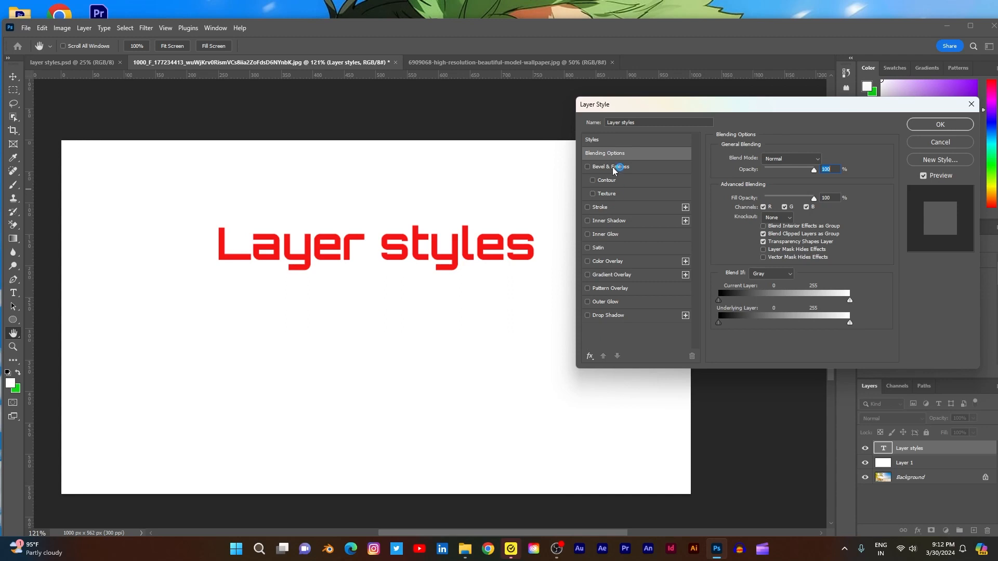
left_click(961, 144)
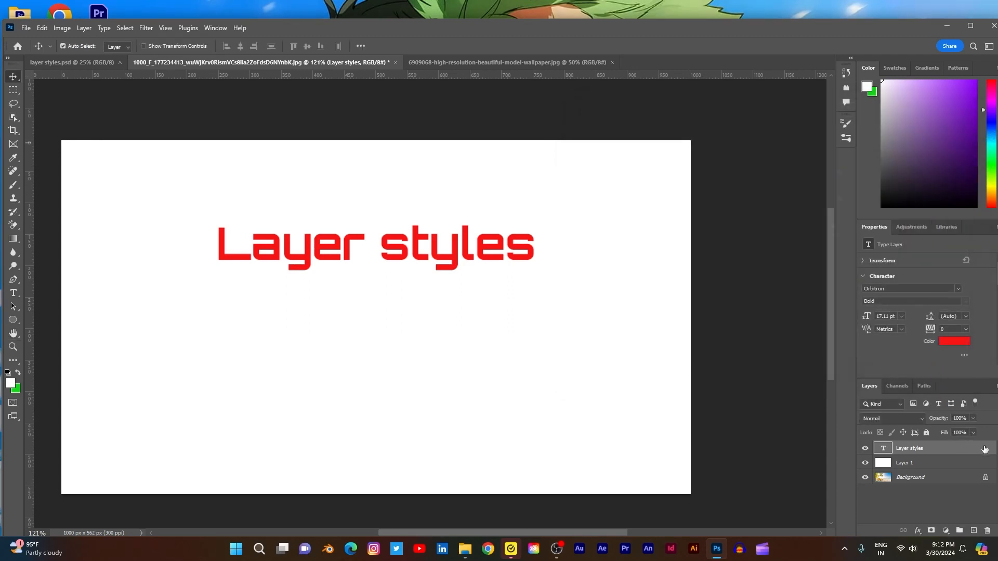
double_click(919, 448)
key("Return")
- Try a Bevel & Emboss effect on the "Layer styles" text layer with a depth of 594% and a size of 9 px
double_click(974, 447)
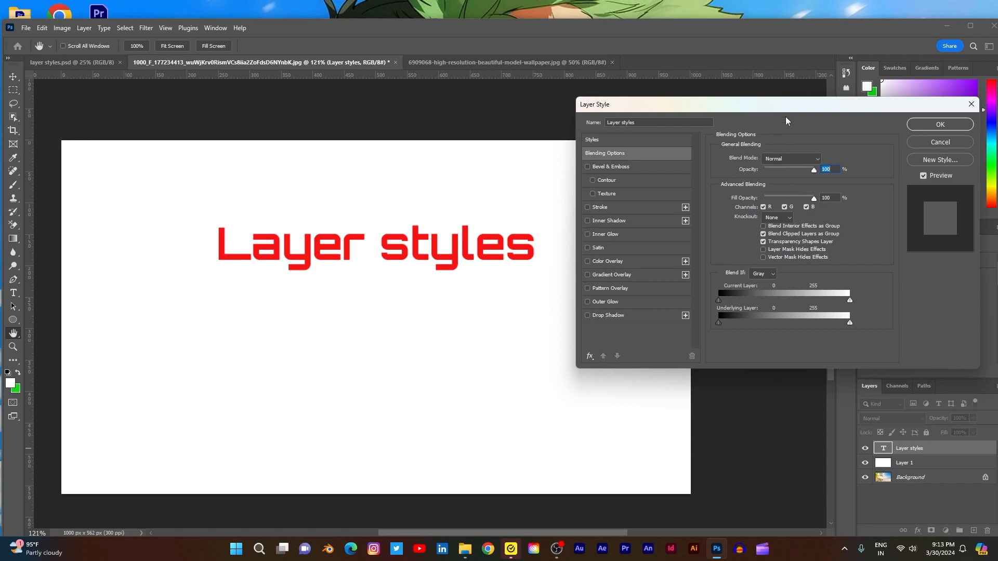
left_click_drag(786, 109, 819, 154)
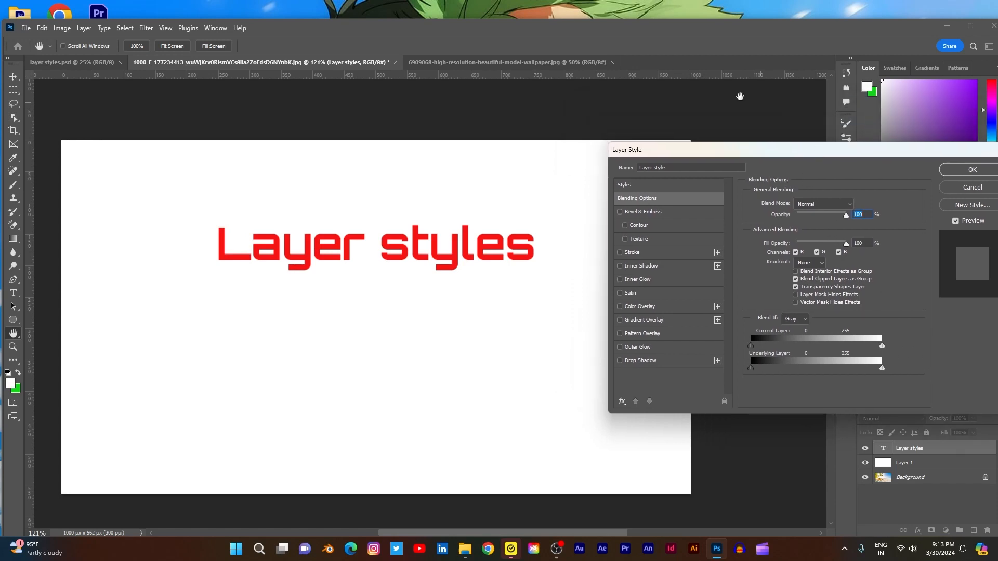
left_click_drag(730, 155, 718, 126)
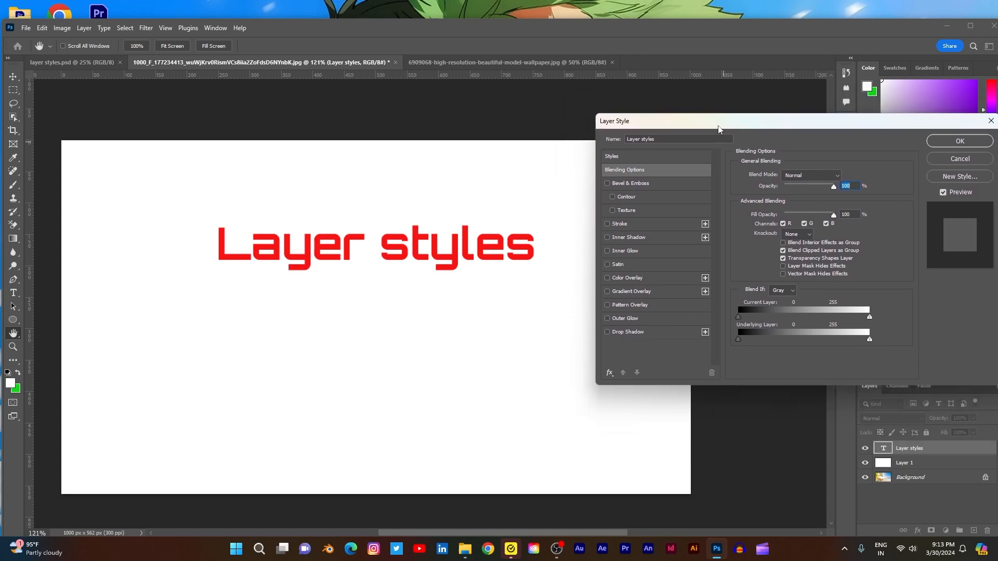
left_click(607, 184)
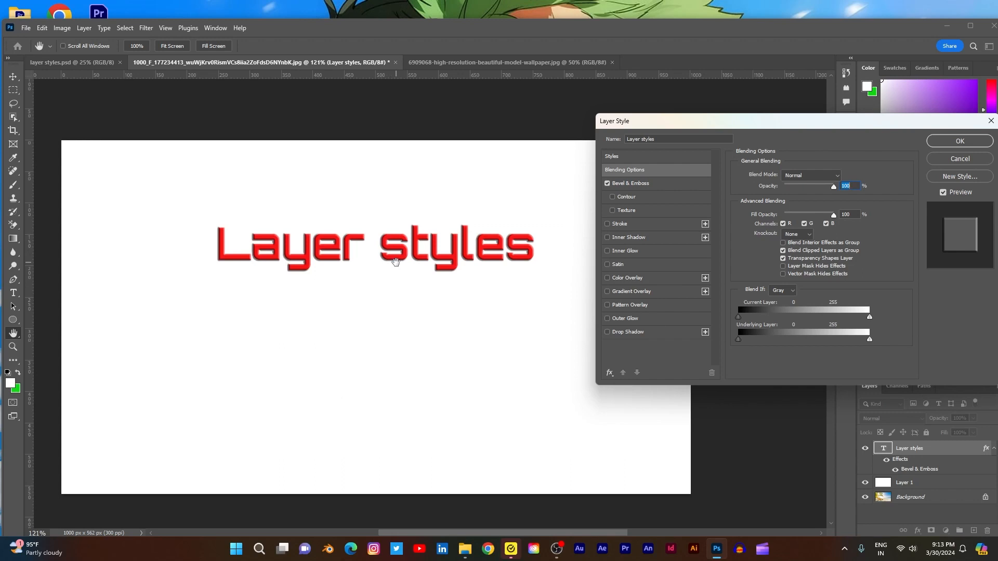
left_click(646, 184)
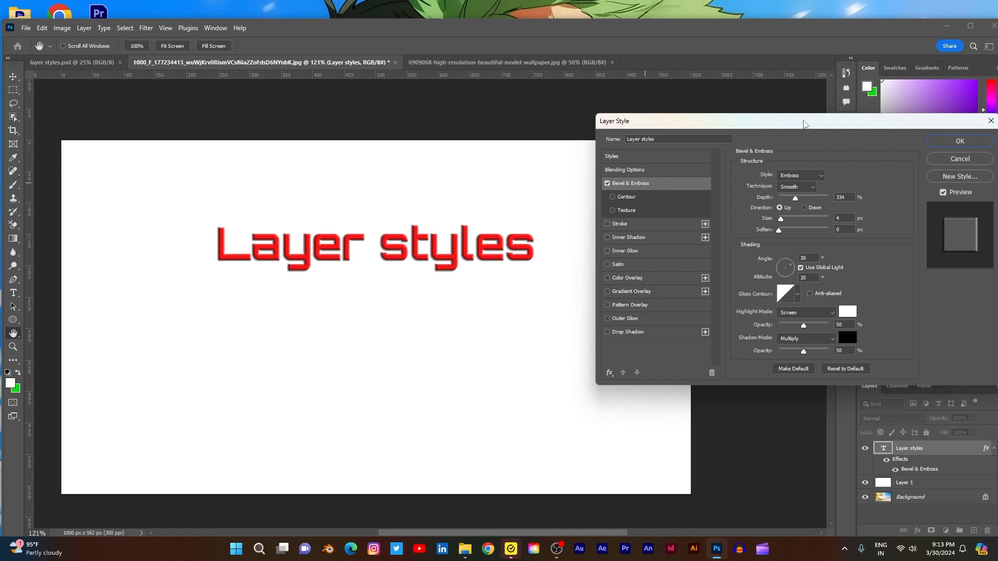
left_click_drag(805, 120, 777, 105)
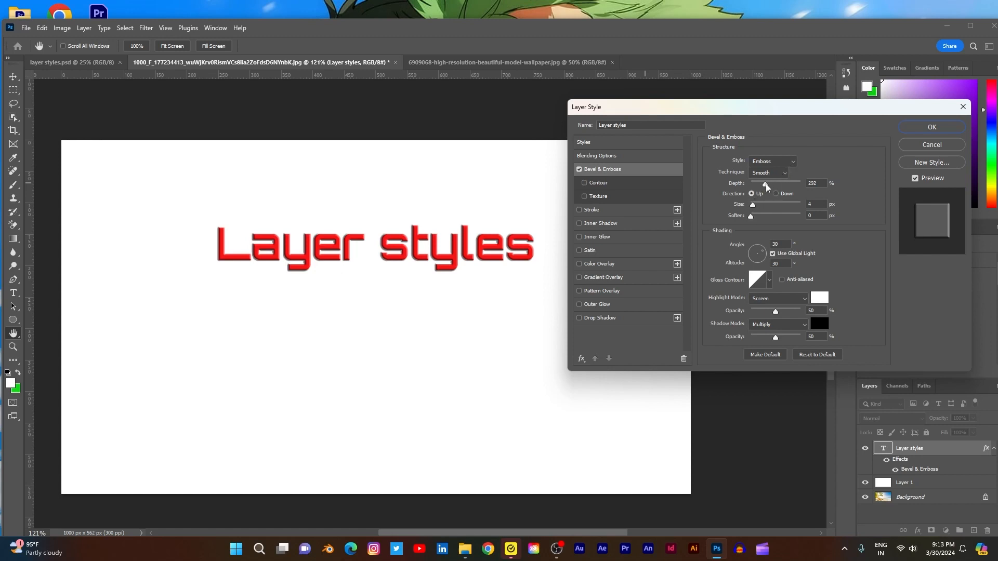
mouse_move(765, 183)
left_mouse_down()
mouse_move(783, 185)
mouse_move(743, 185)
mouse_move(780, 186)
mouse_move(757, 208)
left_mouse_up()
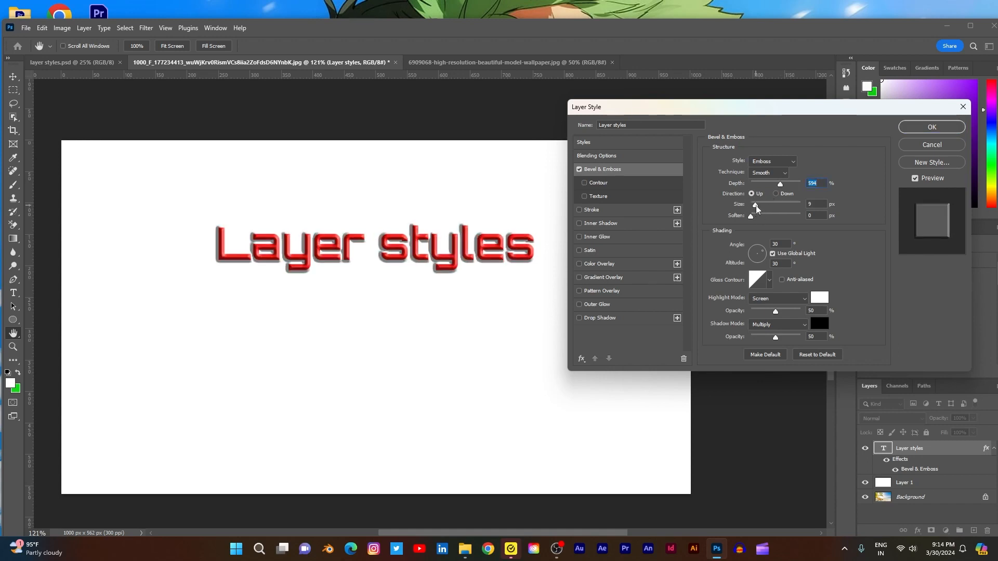
left_click(756, 205)
- Try the Outer Bevel and Inner Bevel styles on the text and discard all the layer style changes
left_click(787, 163)
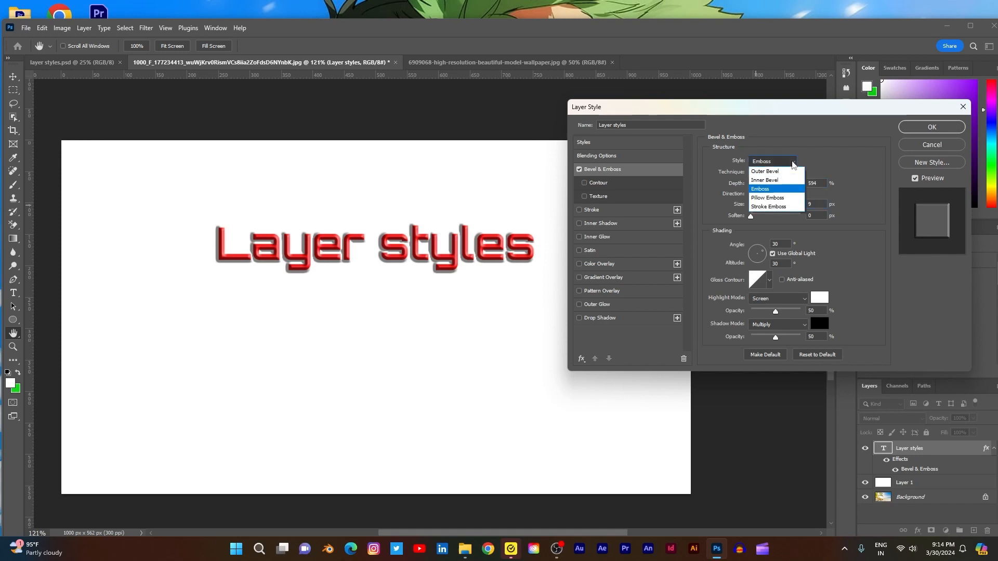
left_click(790, 172)
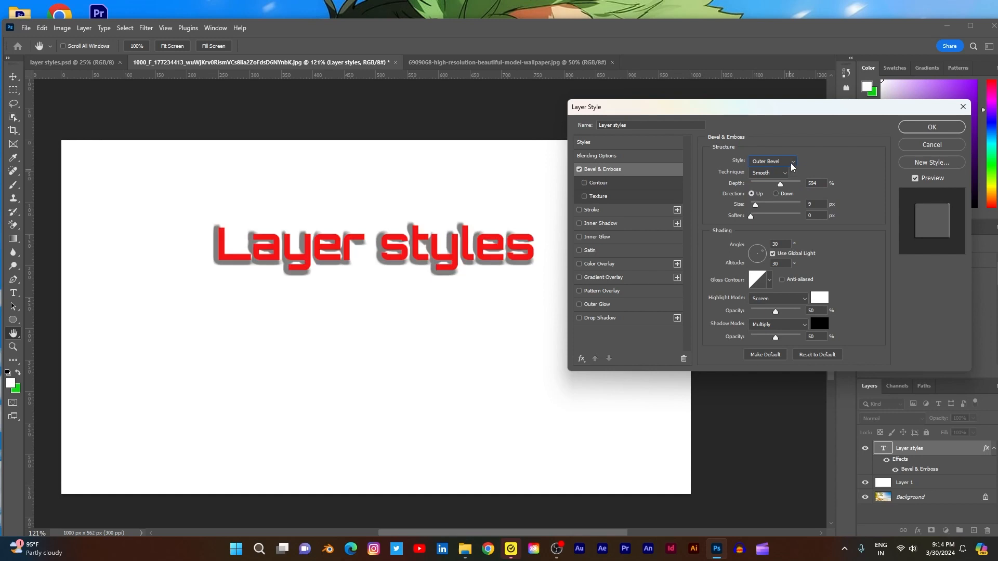
left_click(791, 163)
left_click(784, 179)
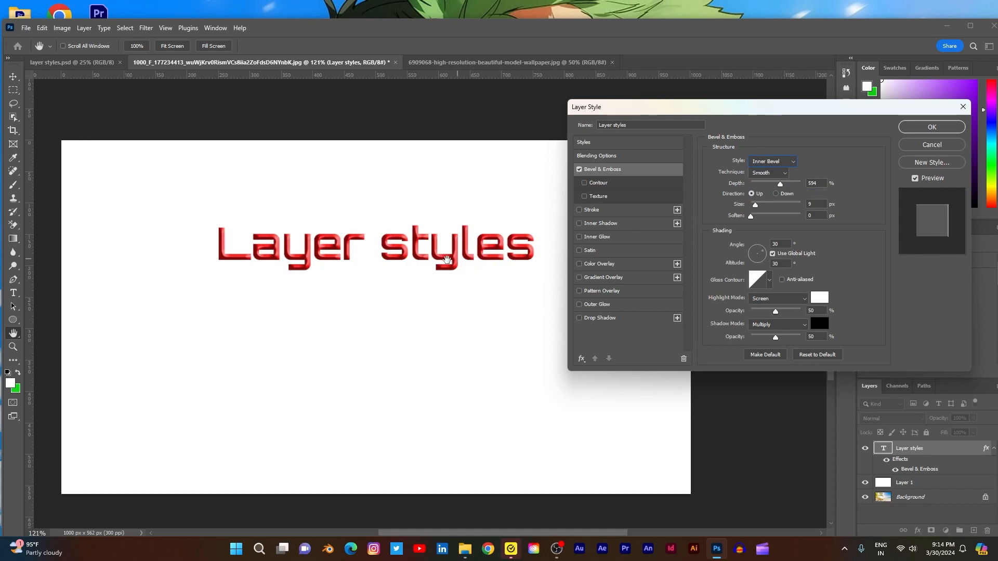
left_click(932, 144)
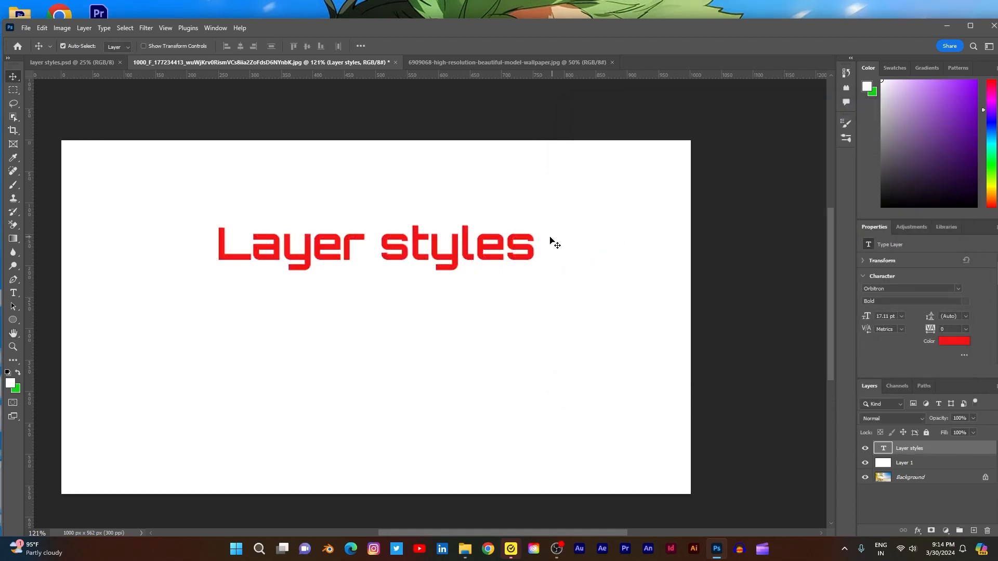
- Apply a Bevel & Emboss effect to the "Layer styles" text layer and open the effect's settings
scroll(551, 240, "up", 3)
scroll(521, 244, "up", 1)
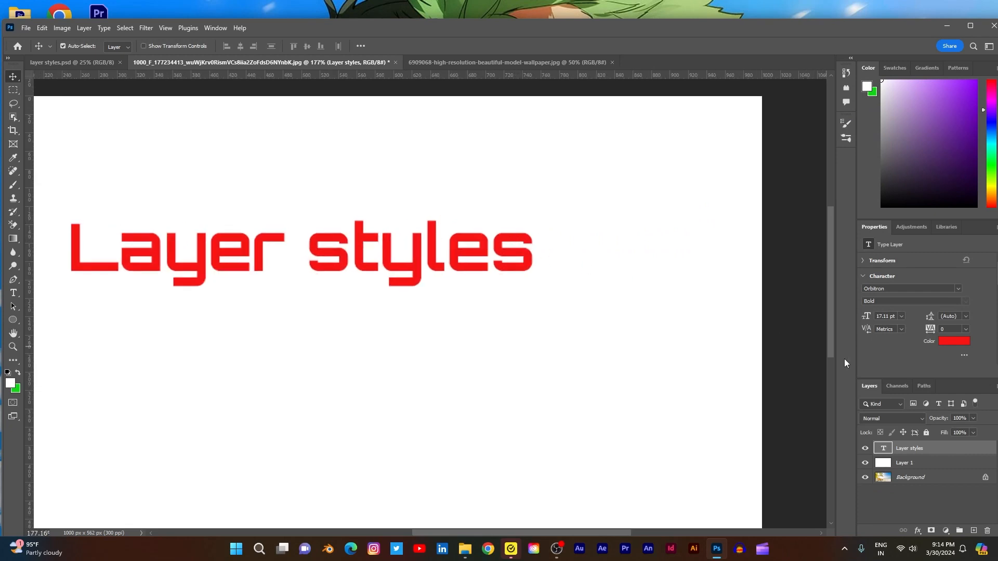
double_click(977, 449)
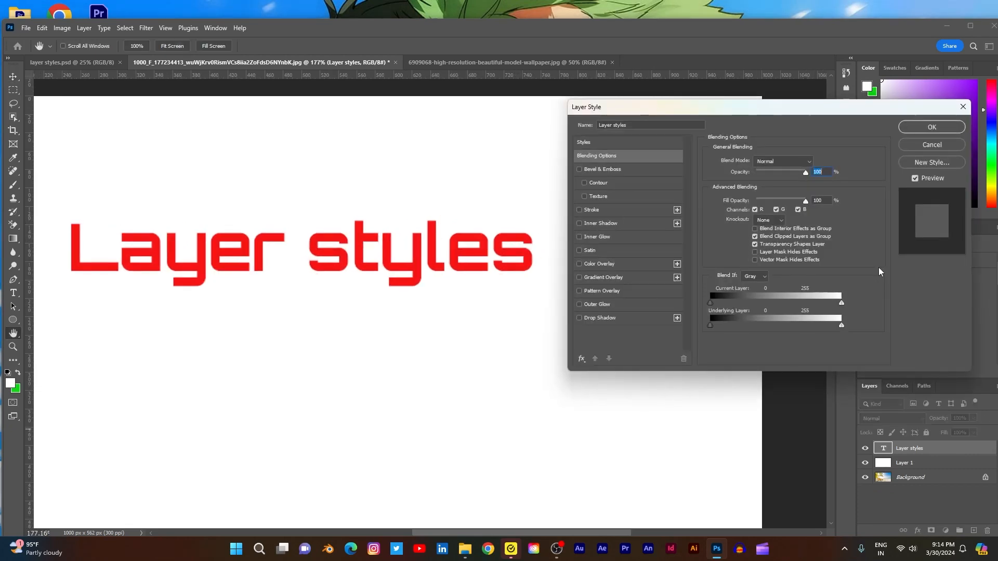
left_click(579, 169)
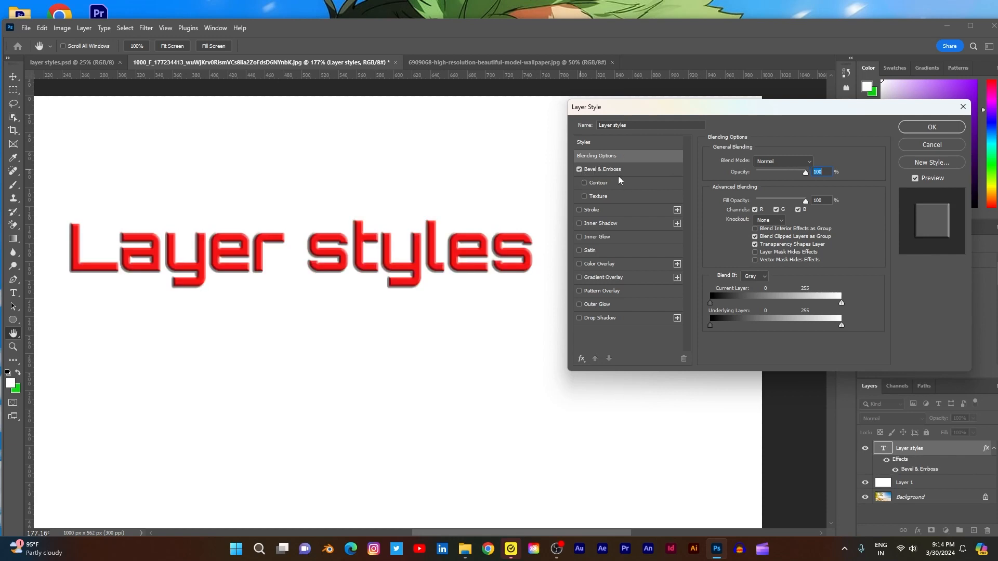
left_click(622, 169)
- Try the Pillow Emboss style on the text with a size of 5 px
left_click(790, 162)
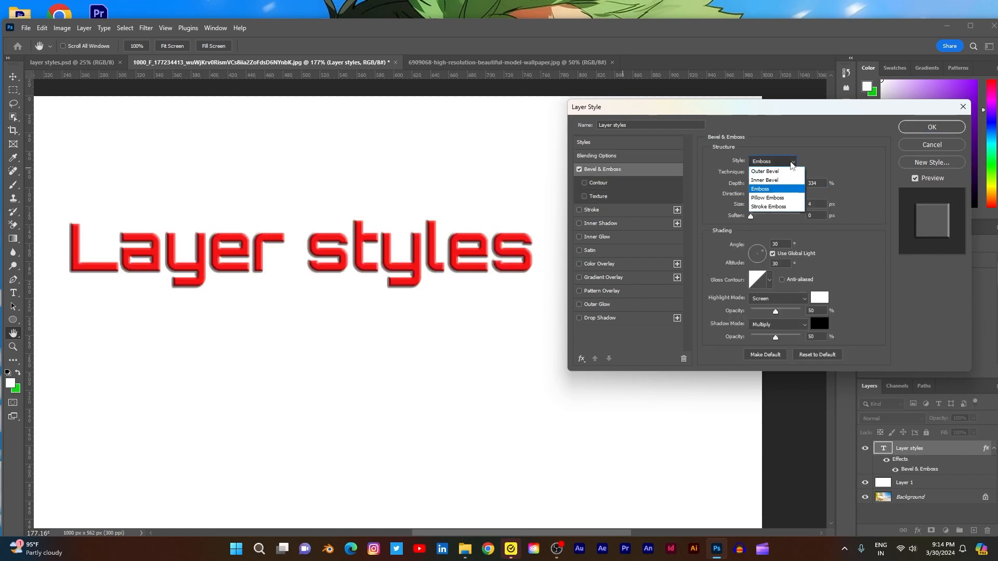
left_click(773, 198)
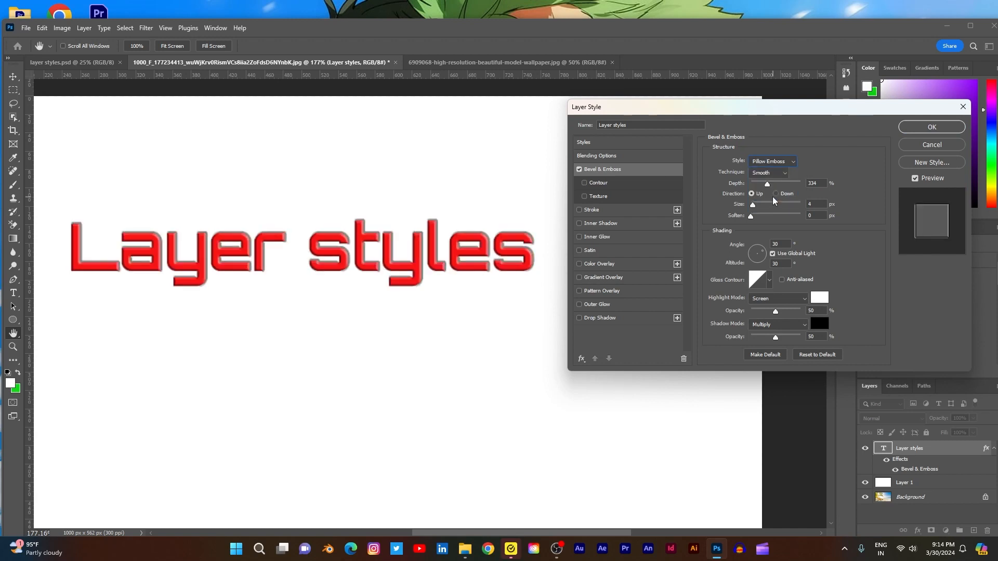
left_click_drag(753, 206, 753, 205)
left_click(754, 205)
mouse_move(750, 218)
left_mouse_down()
mouse_move(787, 217)
mouse_move(744, 216)
mouse_move(754, 206)
left_mouse_up()
key("Tab")
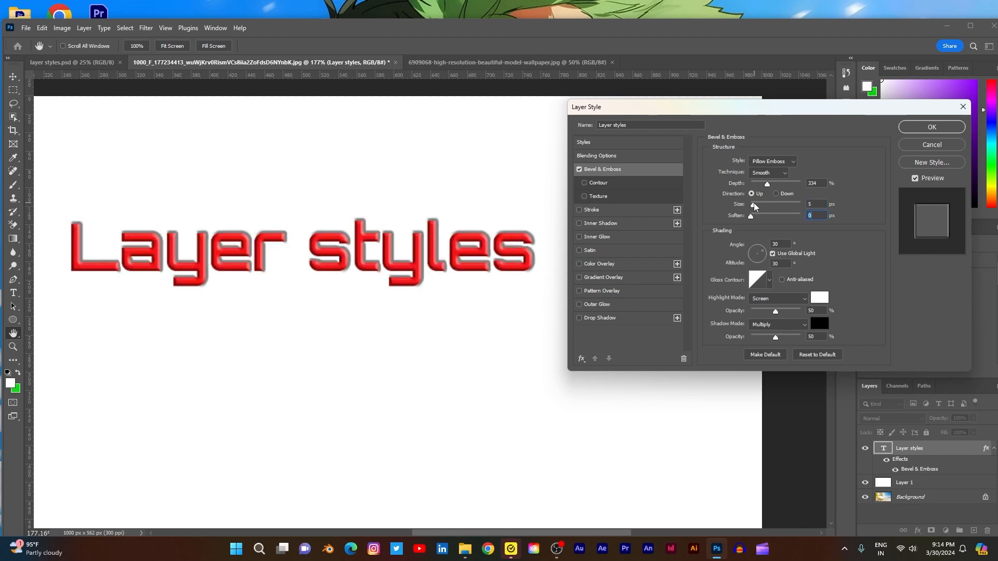
left_click(755, 206)
- Set the bevel style to Emboss with a size of 8 px
left_click(786, 162)
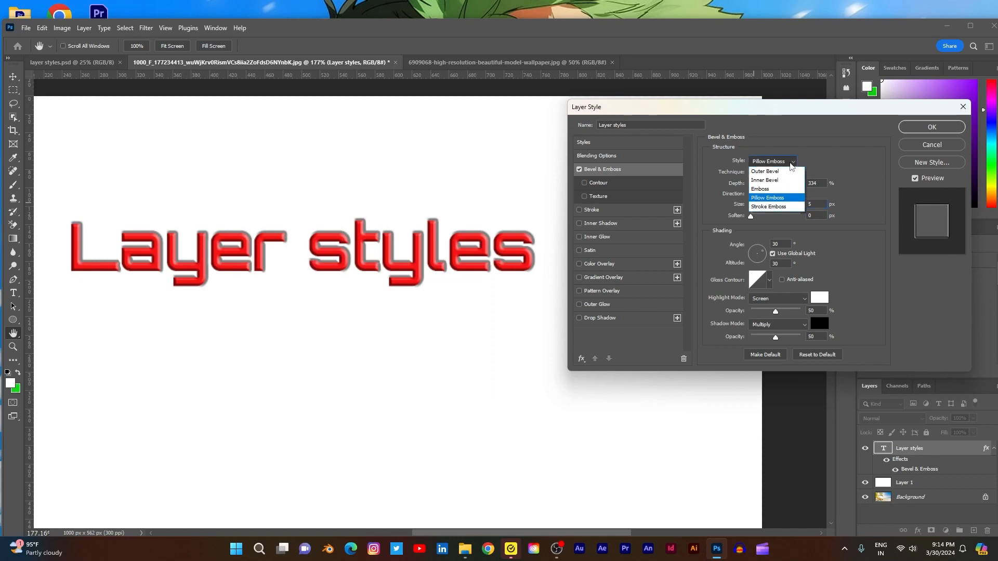
left_click(770, 190)
left_click_drag(755, 204, 755, 204)
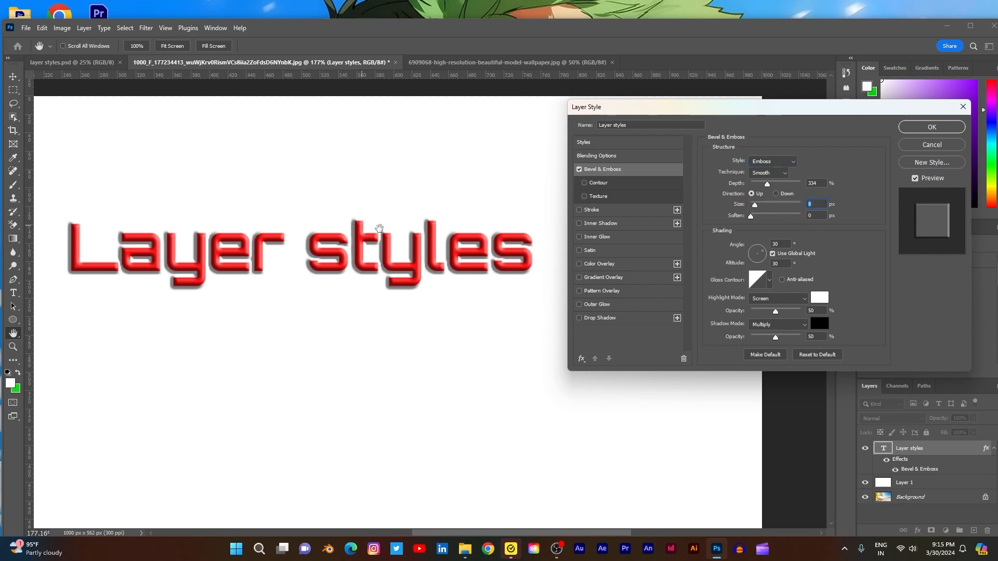
- Try the Down direction for the emboss, return it to Up and set the depth to 407%
left_click(776, 194)
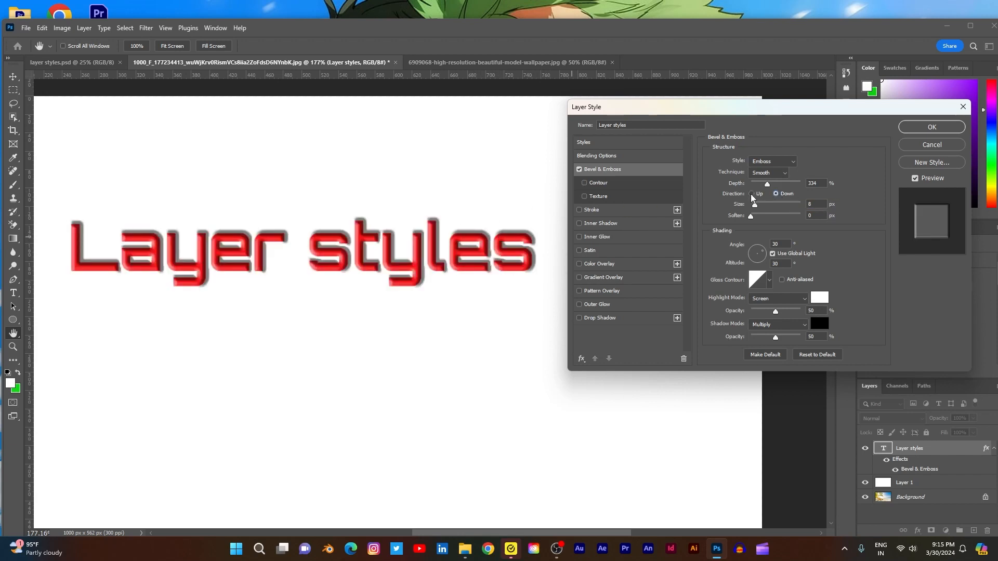
left_click(751, 194)
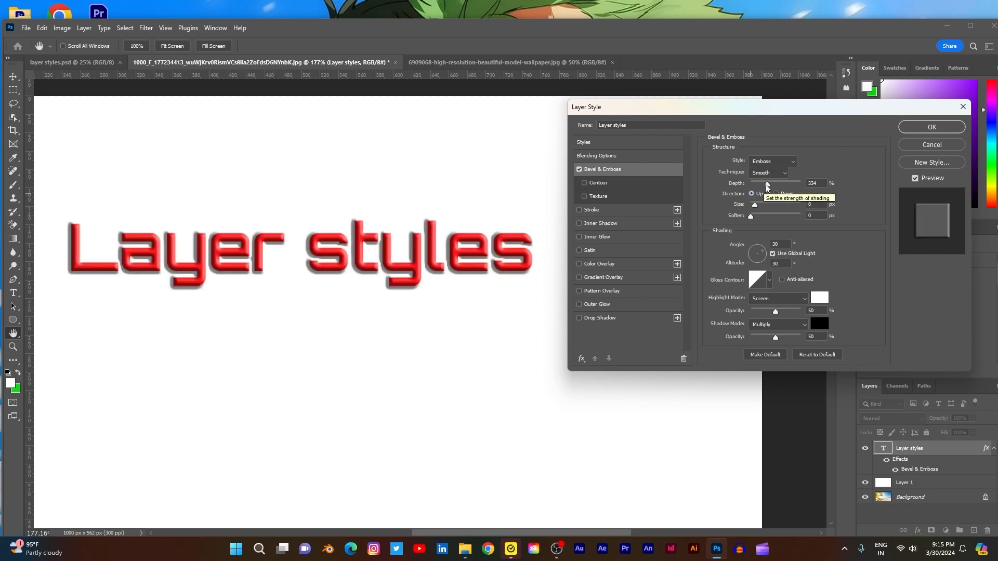
mouse_move(767, 184)
left_mouse_down()
mouse_move(782, 184)
mouse_move(762, 185)
mouse_move(773, 187)
left_mouse_up()
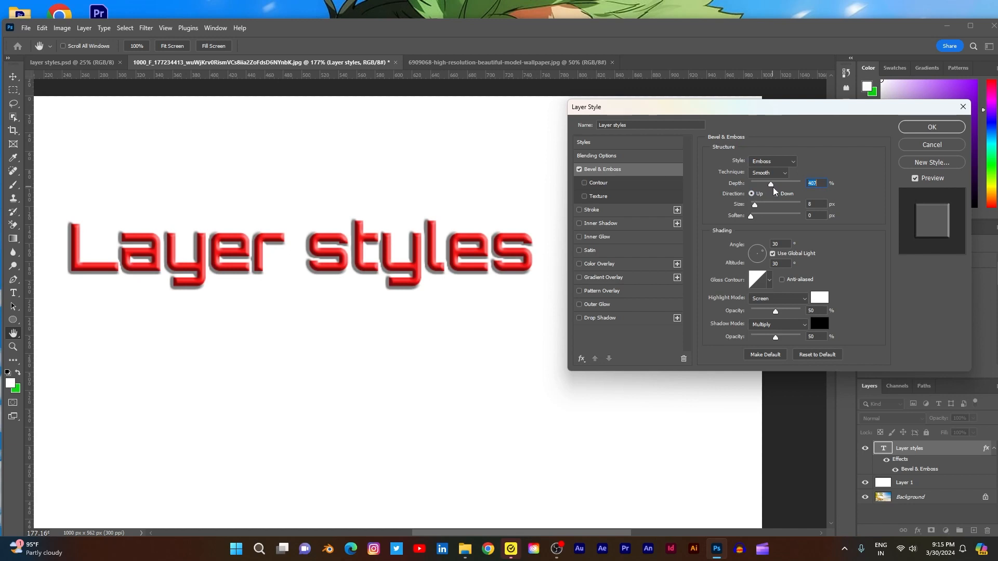
- Try the Chisel Hard and Chisel Soft techniques for the emboss and return the technique to Smooth
left_click(786, 172)
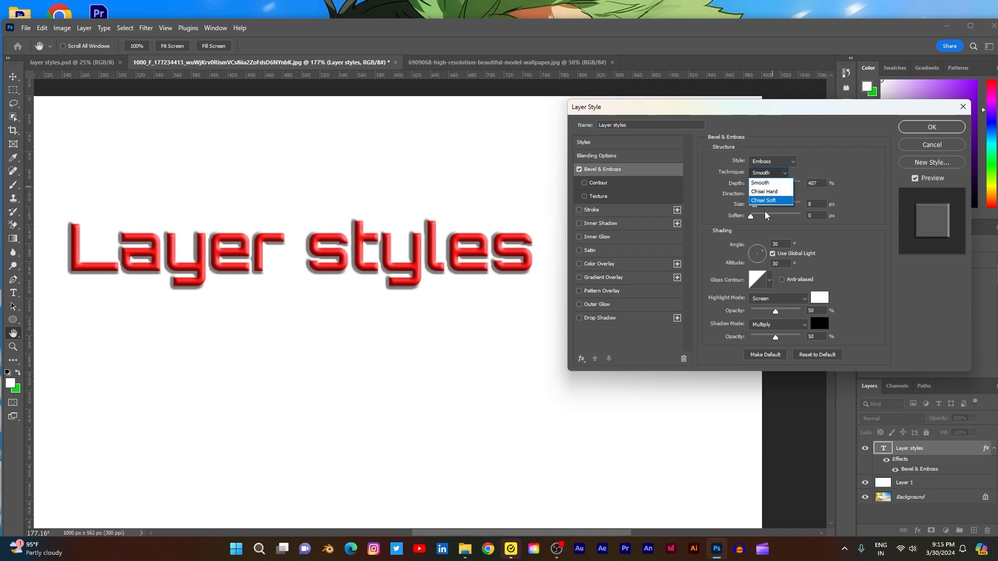
left_click(774, 192)
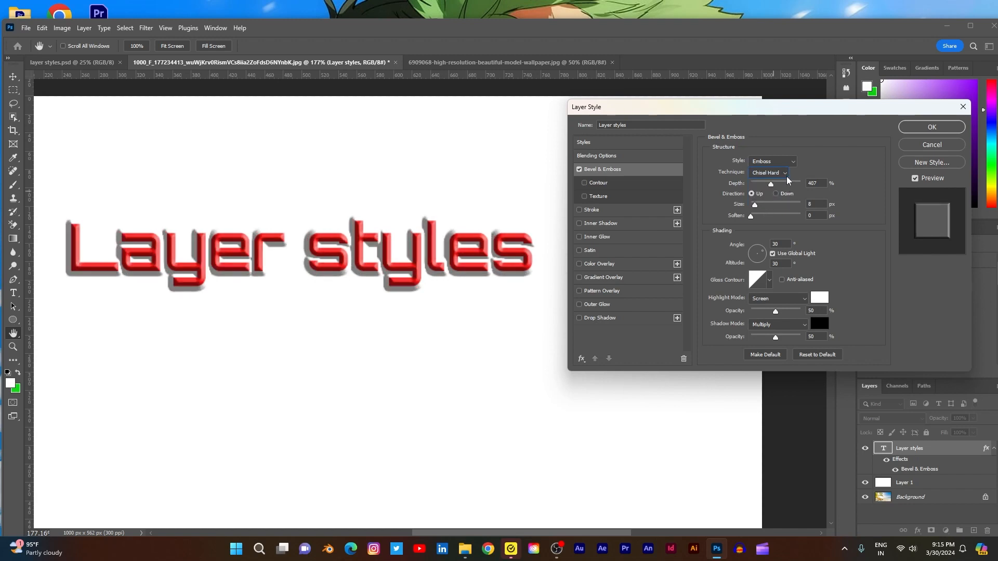
left_click(787, 173)
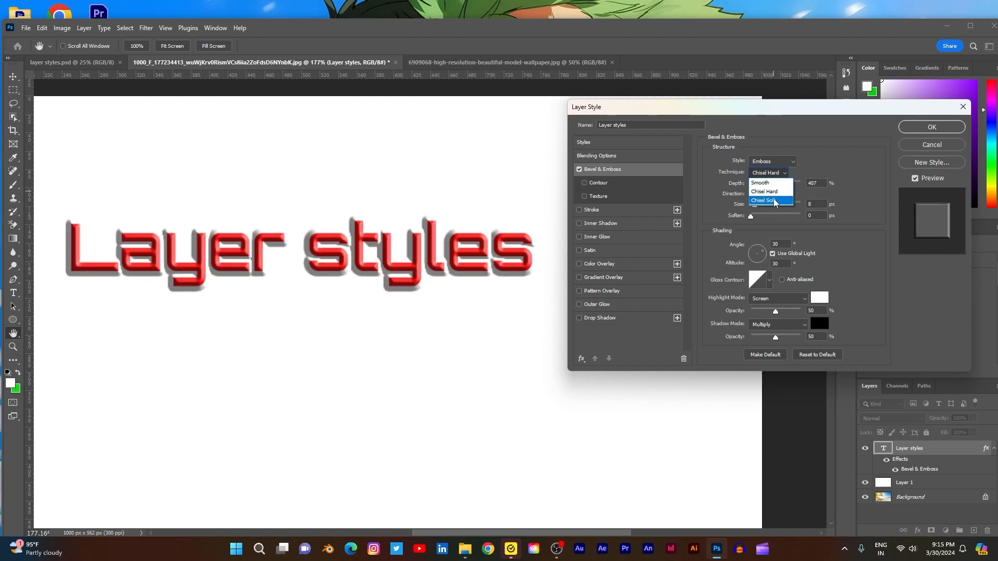
left_click(769, 201)
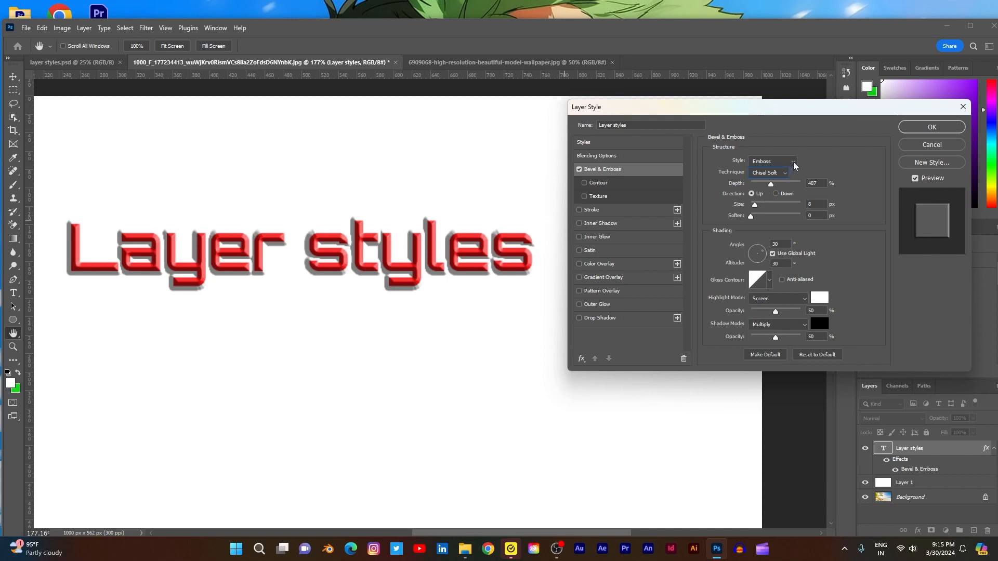
left_click(785, 174)
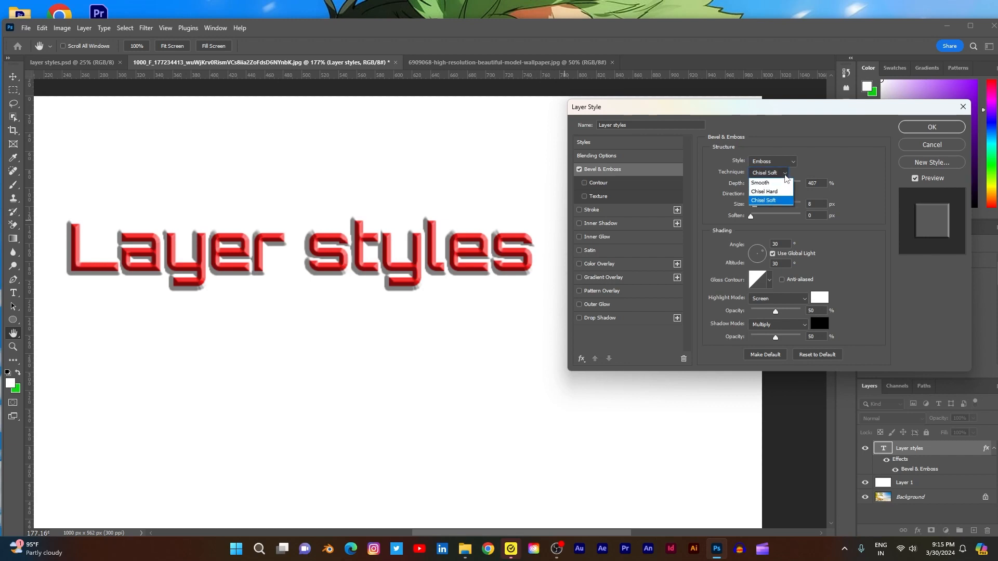
left_click(768, 183)
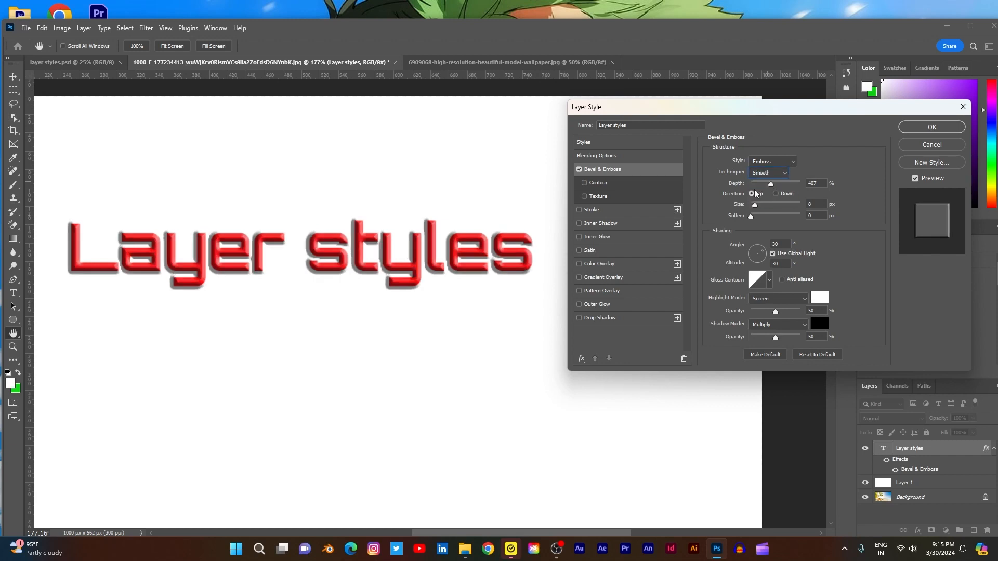
- Try a shading angle of 70° for the emboss and set the light angle to 32°
double_click(781, 244)
type("70")
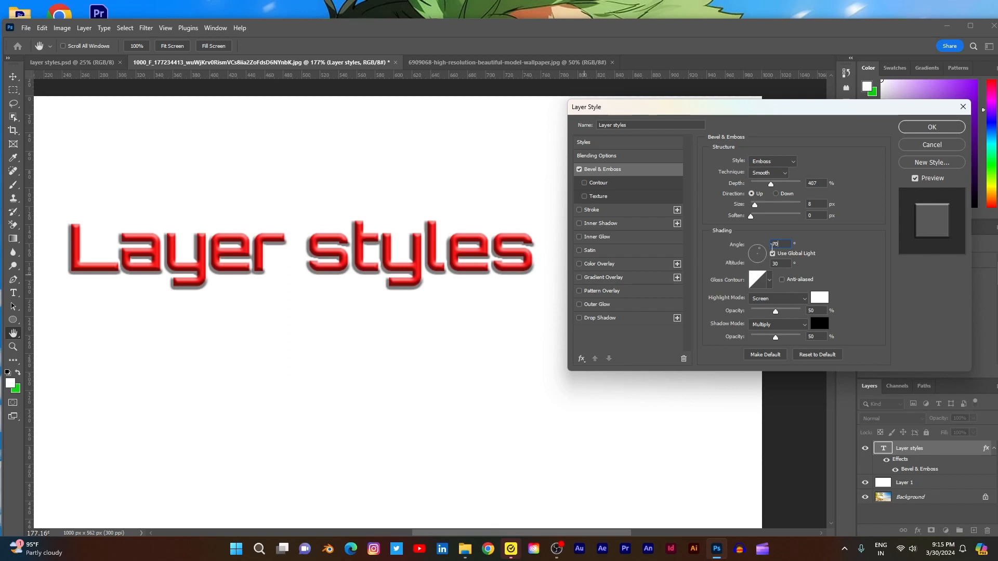
left_click(761, 252)
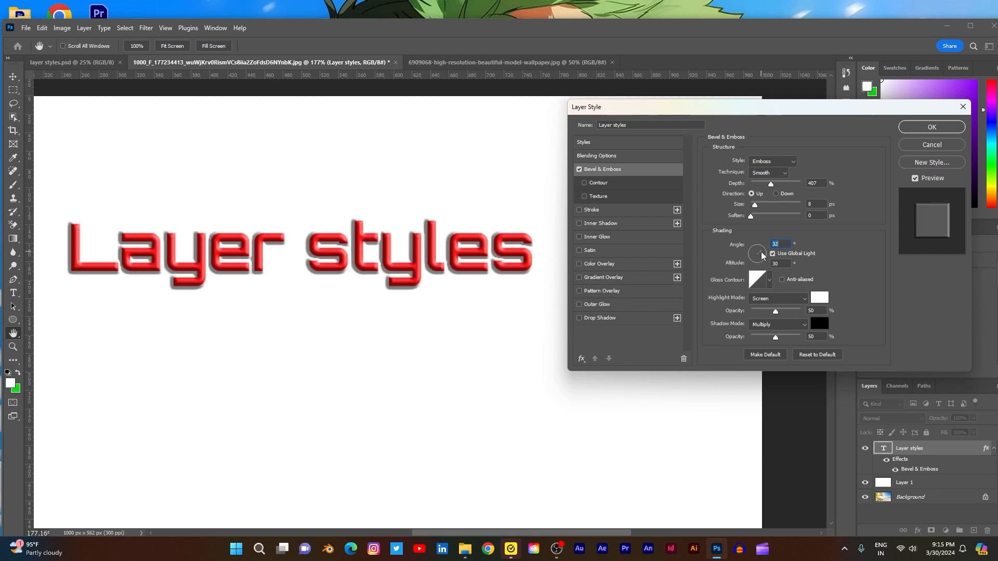
- Try light angles of -11° and -150° for the emboss, and compare the shading with Use Global Light on and off
left_click(765, 256)
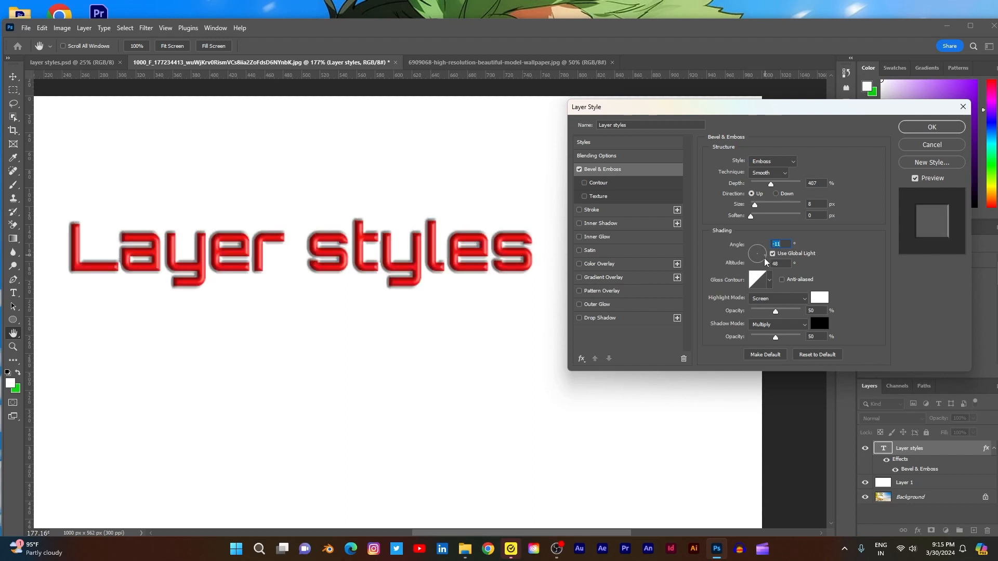
left_click(760, 258)
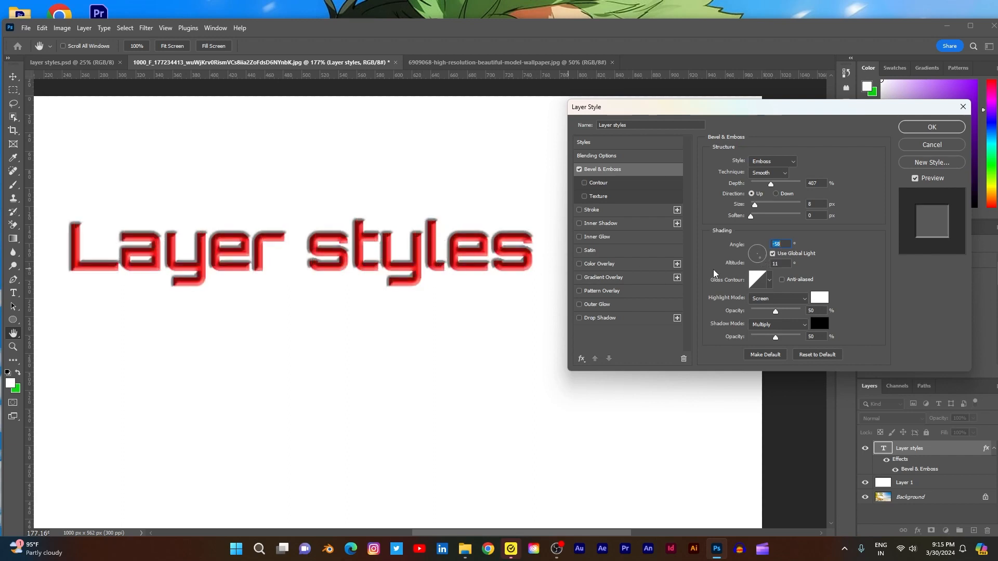
left_click(773, 255)
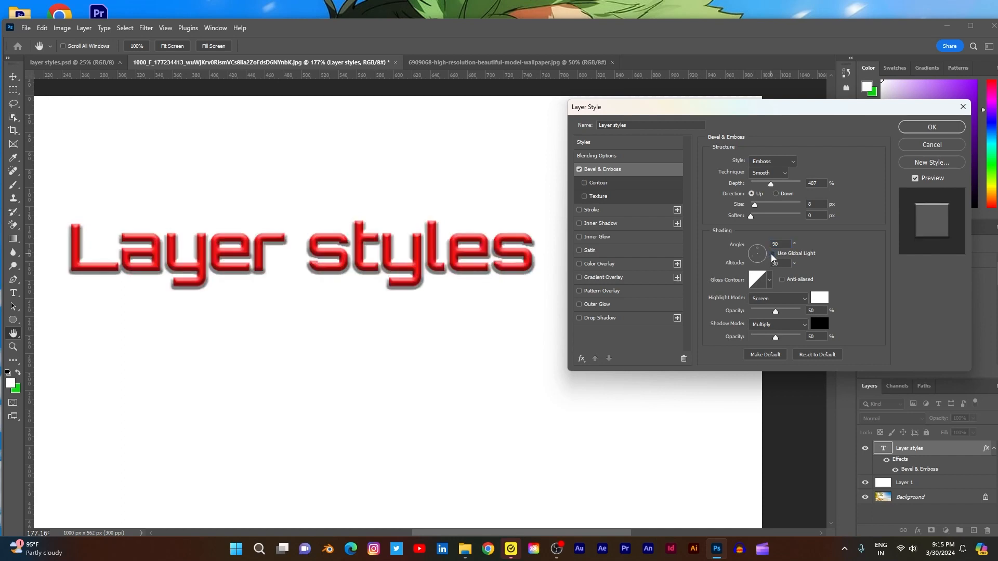
left_click(772, 255)
left_click(772, 255)
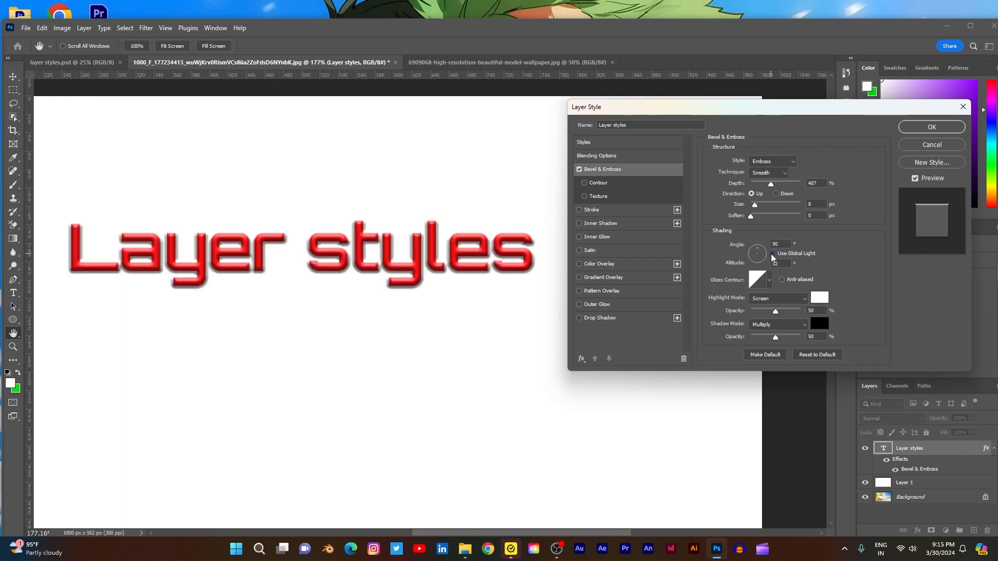
left_click(772, 255)
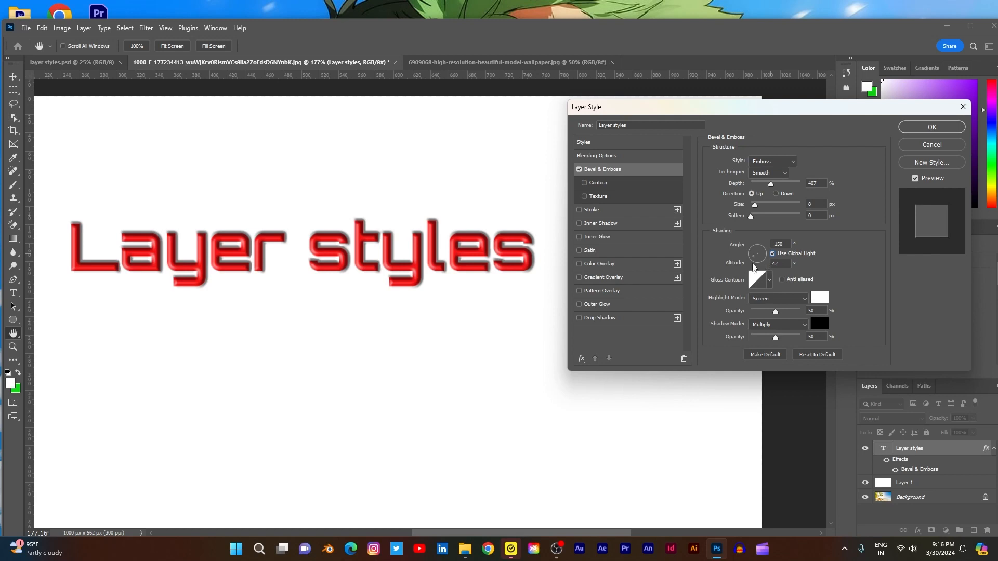
left_click(772, 255)
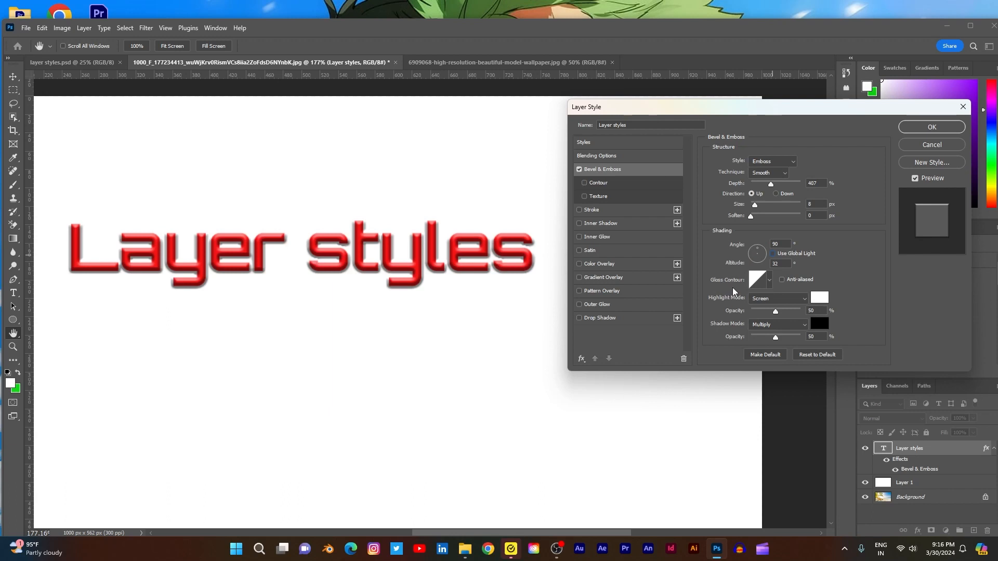
- Try moving the gloss contour's start point to inputs of 55%, 49% and 85%, and cancel the contour and layer style changes
left_click(762, 279)
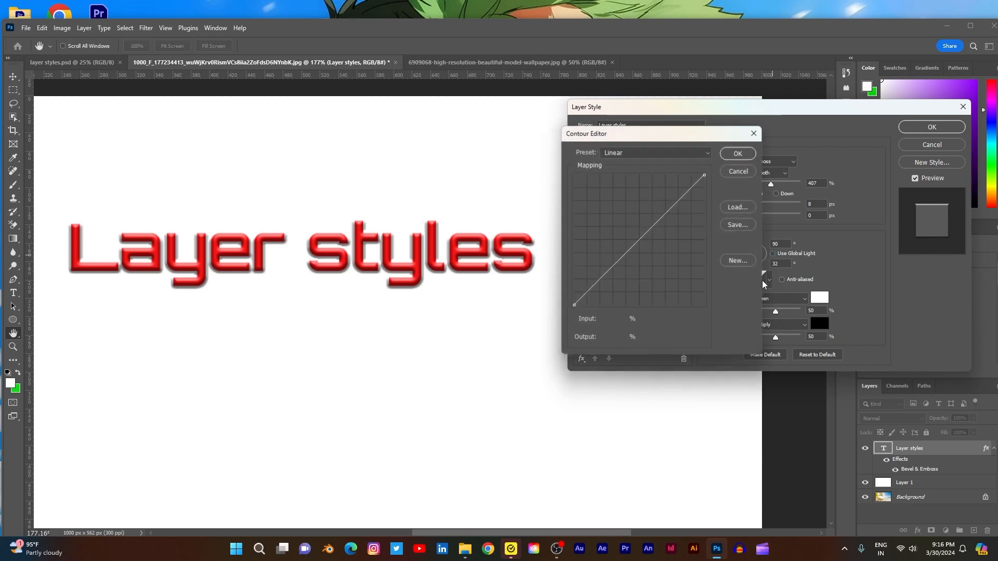
left_click_drag(678, 137, 687, 161)
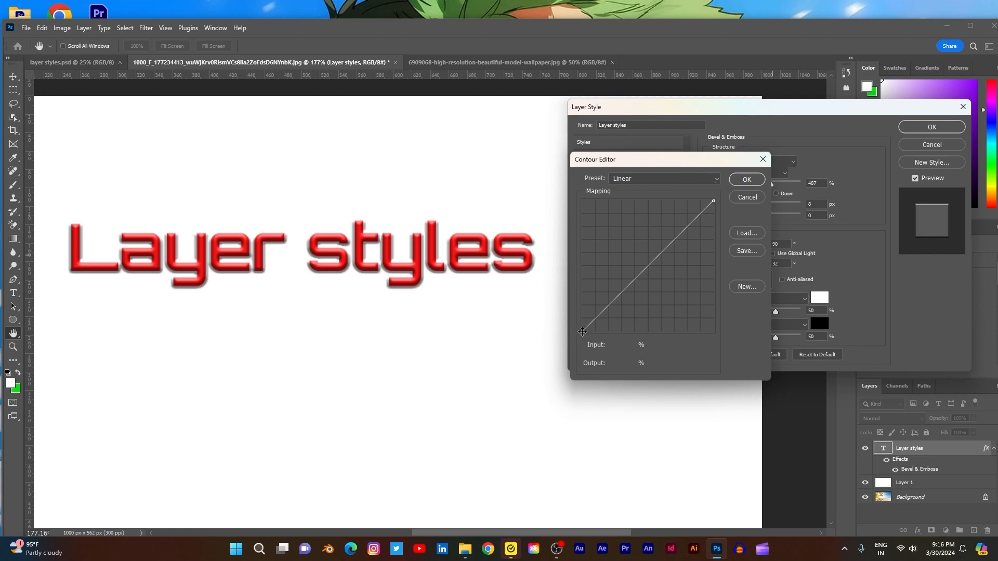
left_click_drag(585, 333, 653, 337)
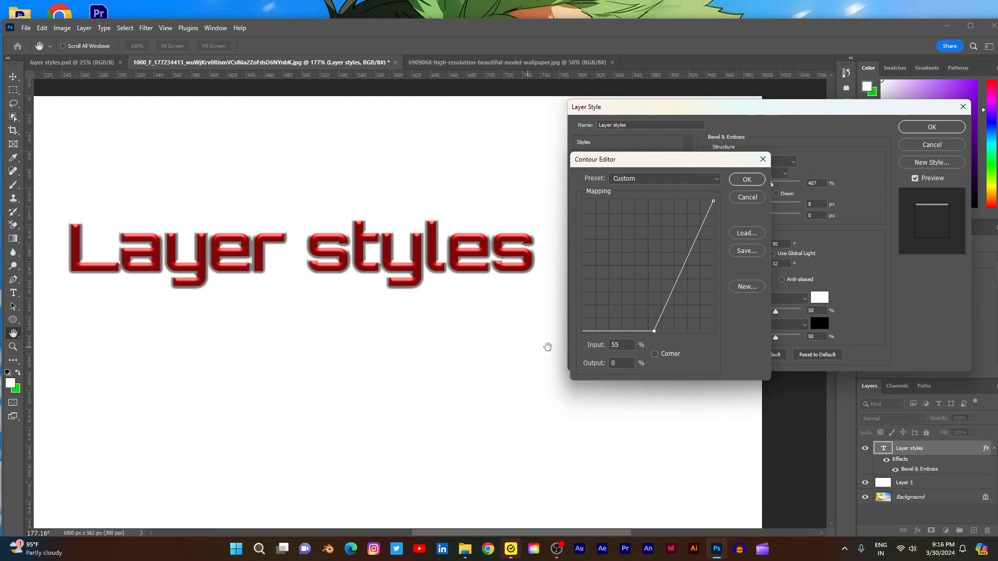
mouse_move(654, 332)
left_mouse_down()
mouse_move(613, 285)
mouse_move(602, 221)
mouse_move(640, 292)
mouse_move(647, 332)
left_mouse_up()
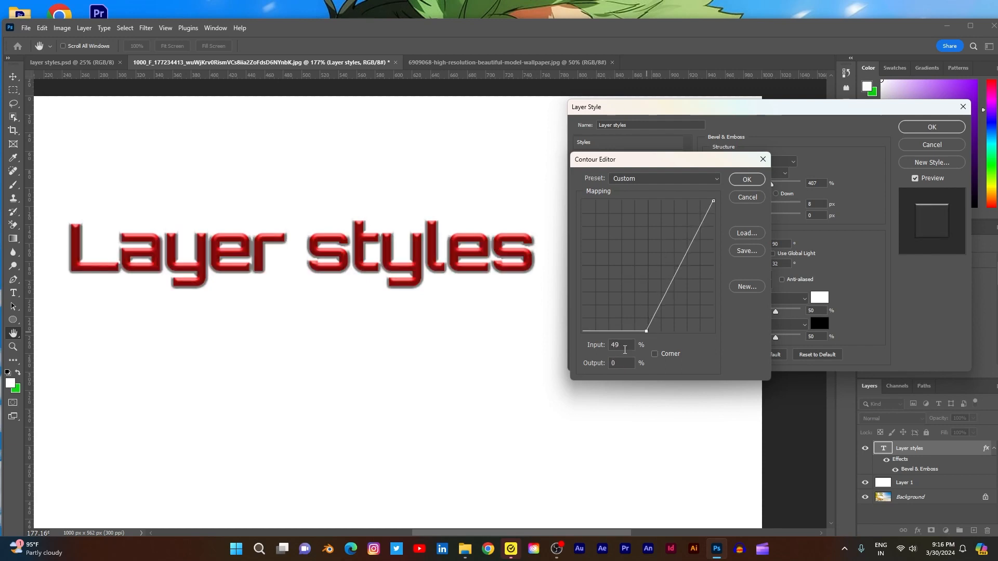
mouse_move(689, 331)
left_mouse_down()
mouse_move(711, 331)
mouse_move(649, 229)
mouse_move(692, 346)
left_mouse_up()
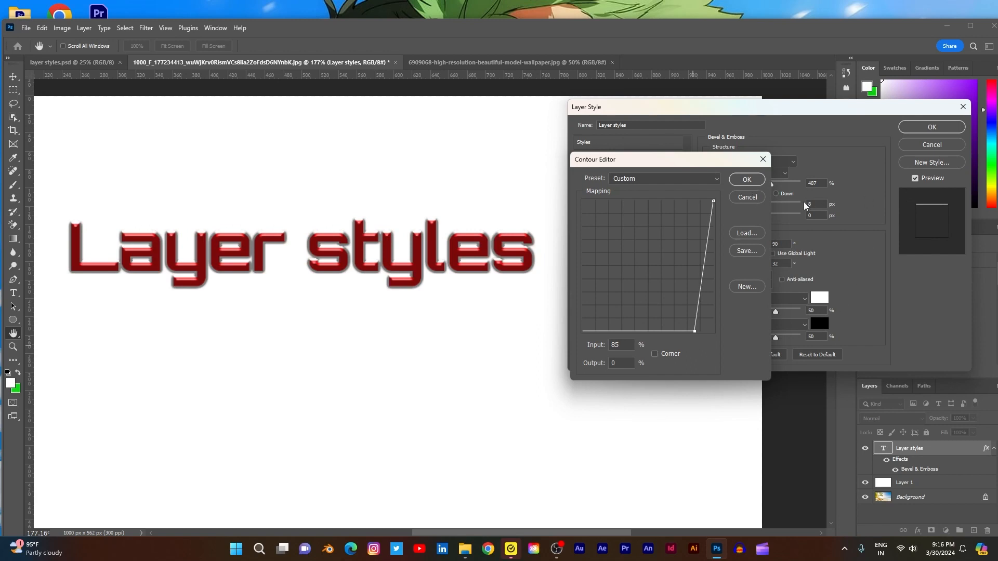
left_click(743, 196)
left_click(929, 145)
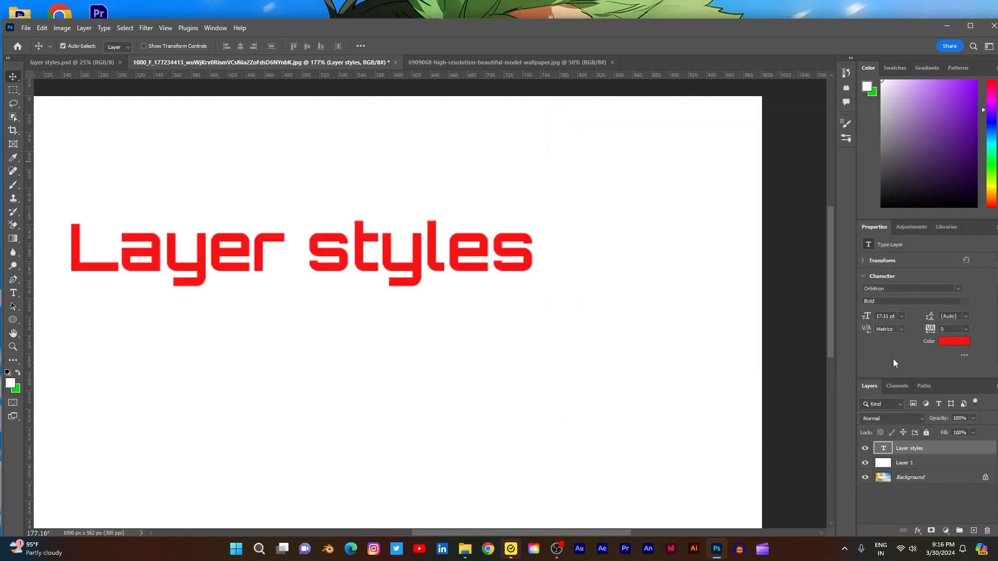
- Fill Layer 1 with a purple foreground color and lock the layer
left_click(911, 464)
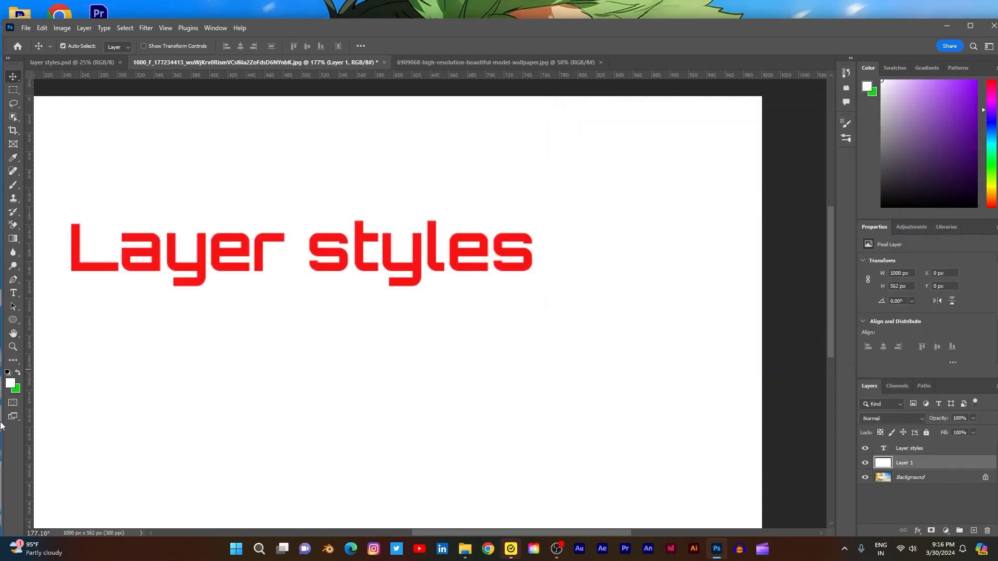
left_click(11, 385)
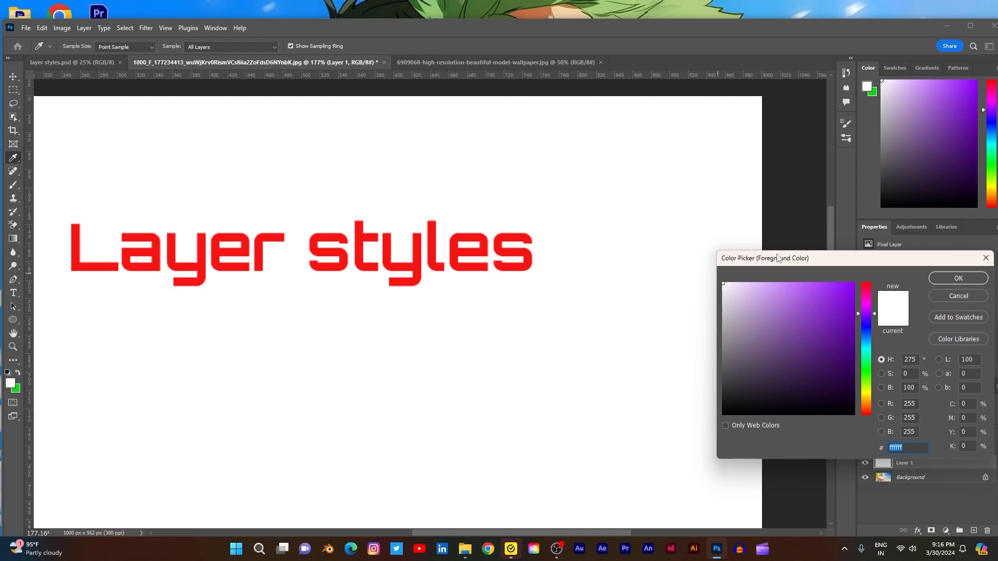
left_click_drag(834, 292, 829, 311)
left_click(958, 279)
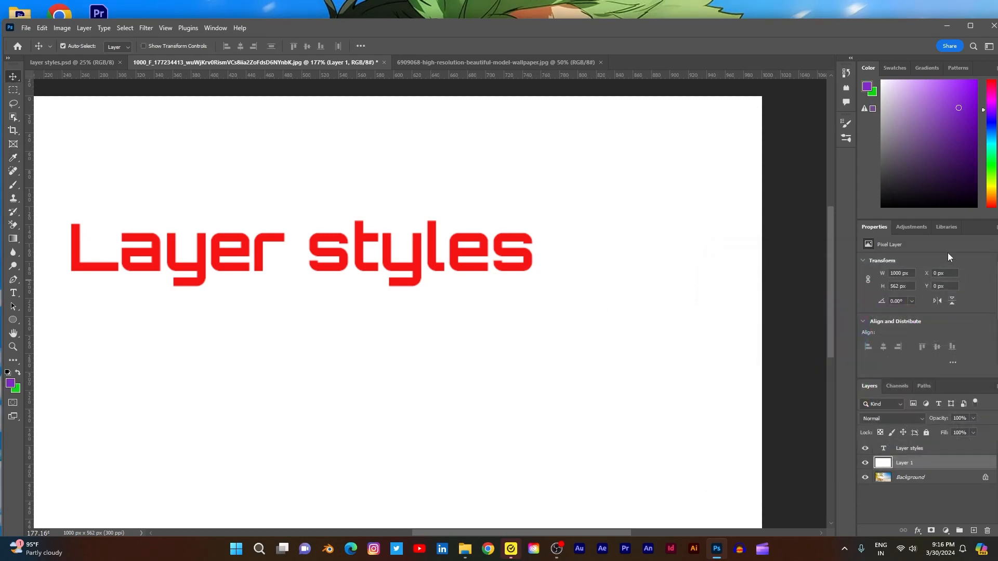
key("alt+BackSpace")
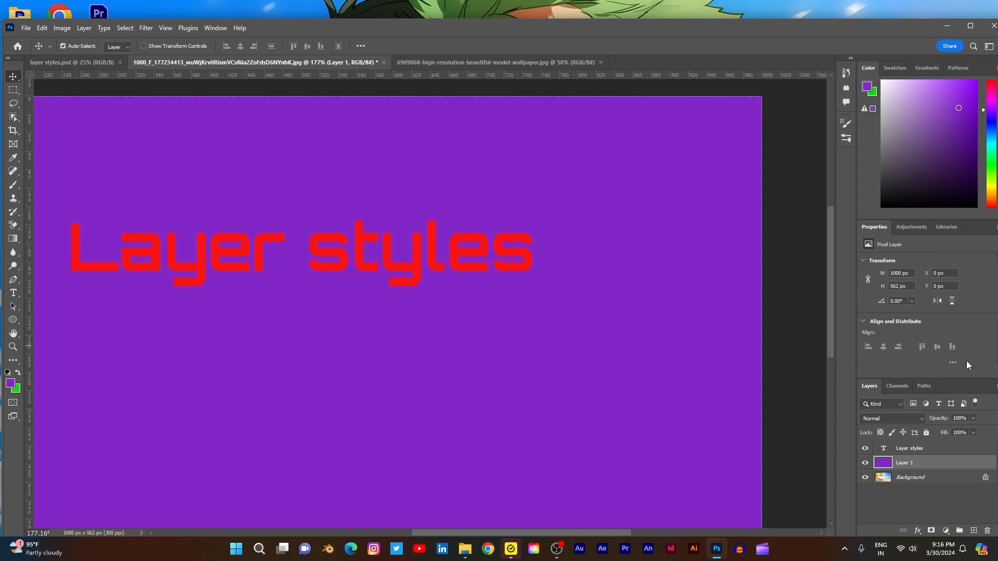
left_click(926, 433)
- Recolor the "Layer styles" text to yellow f7df15 and commit the text edit
left_click(922, 453)
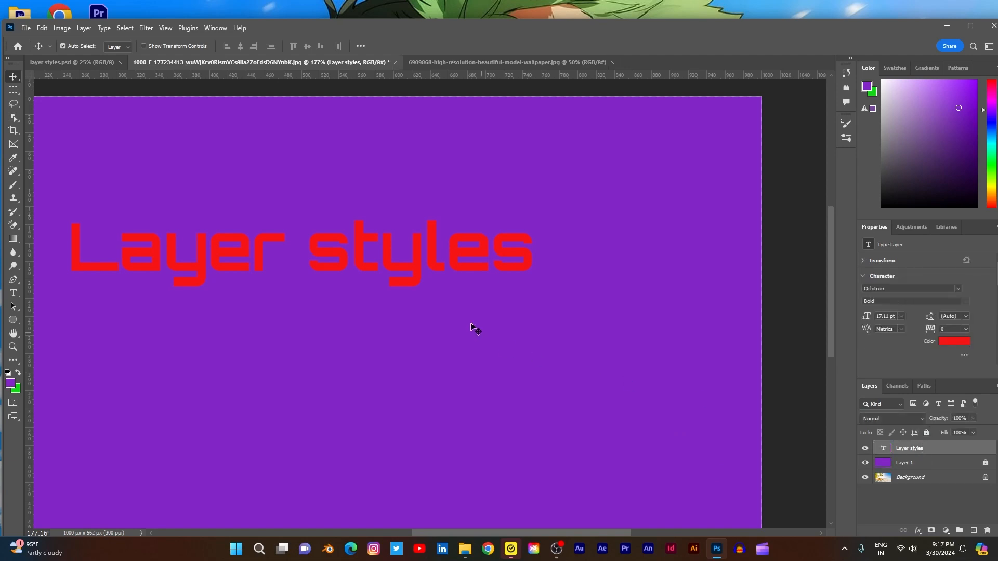
double_click(458, 261)
left_click(419, 46)
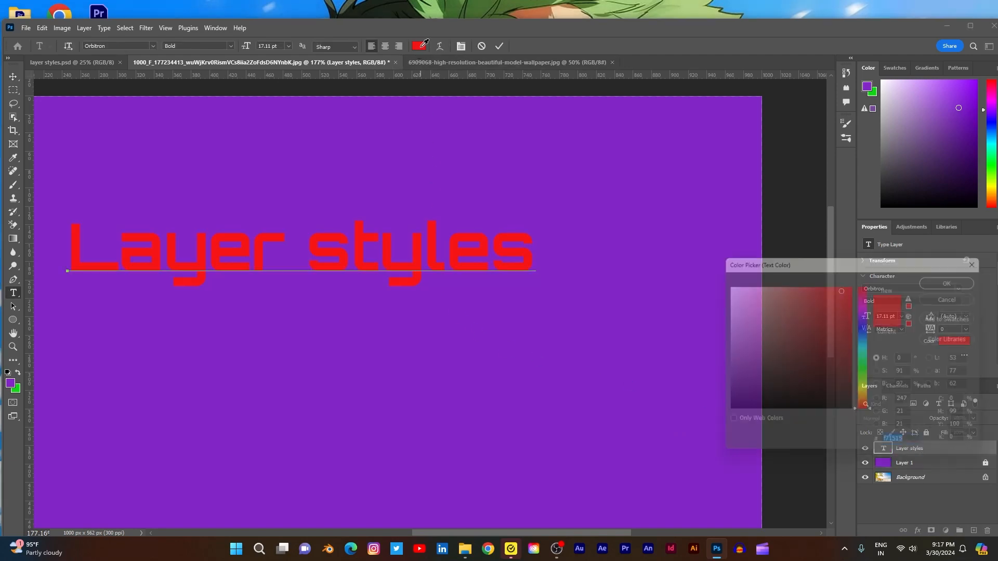
left_click(866, 395)
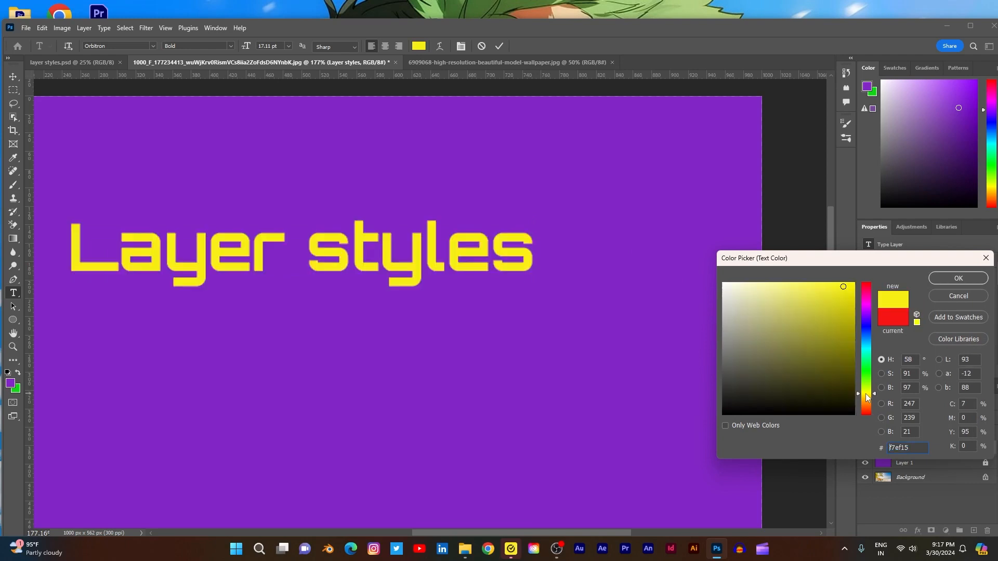
left_click_drag(867, 399, 868, 400)
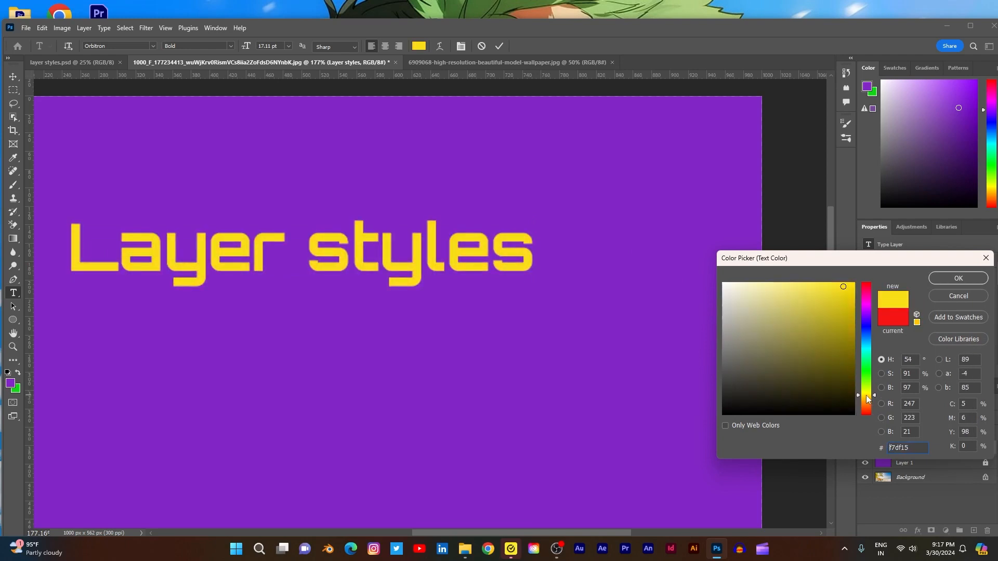
left_click(944, 274)
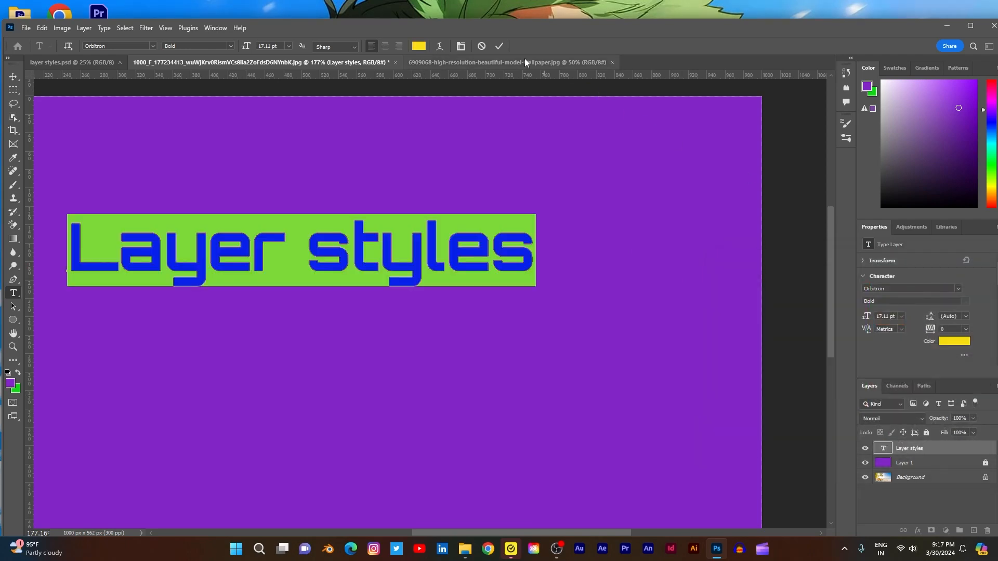
left_click(499, 46)
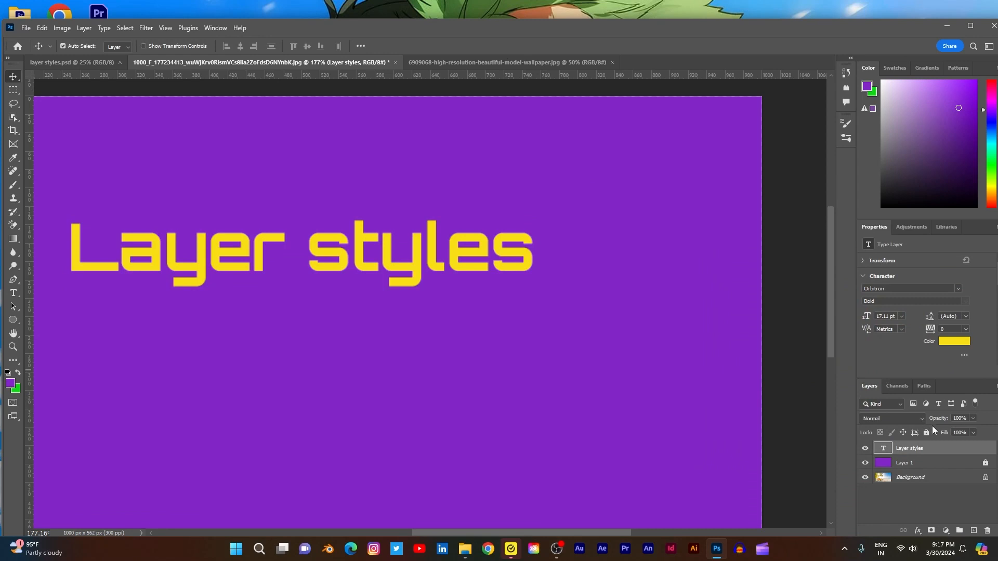
- Enable Bevel & Emboss on the "Layer styles" text layer and show the effect's settings
double_click(990, 452)
left_click(580, 170)
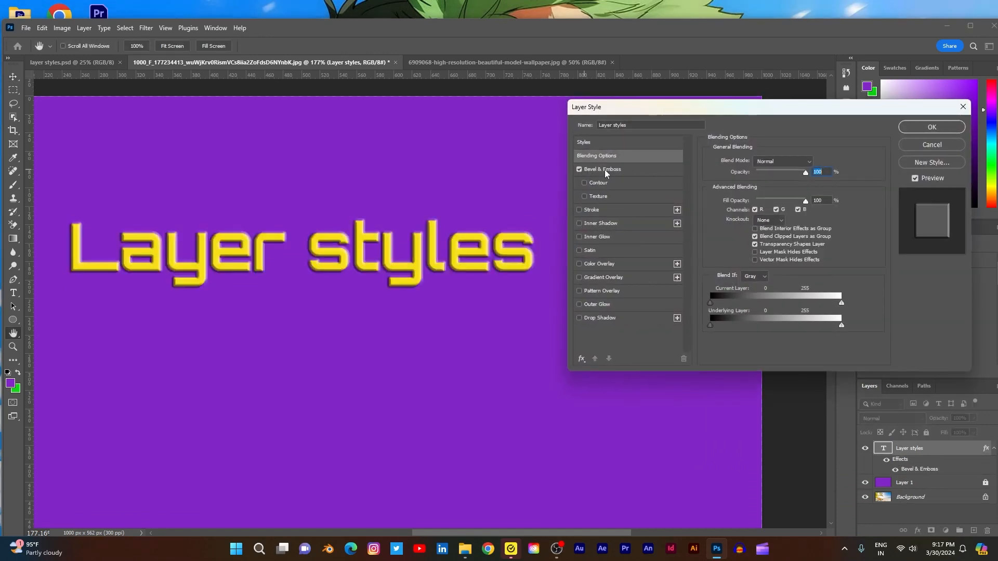
left_click(606, 171)
- Shape a custom gloss contour with points at input 19%, output 0% and input 63%, output 61%, making the upper point a corner
left_click(758, 282)
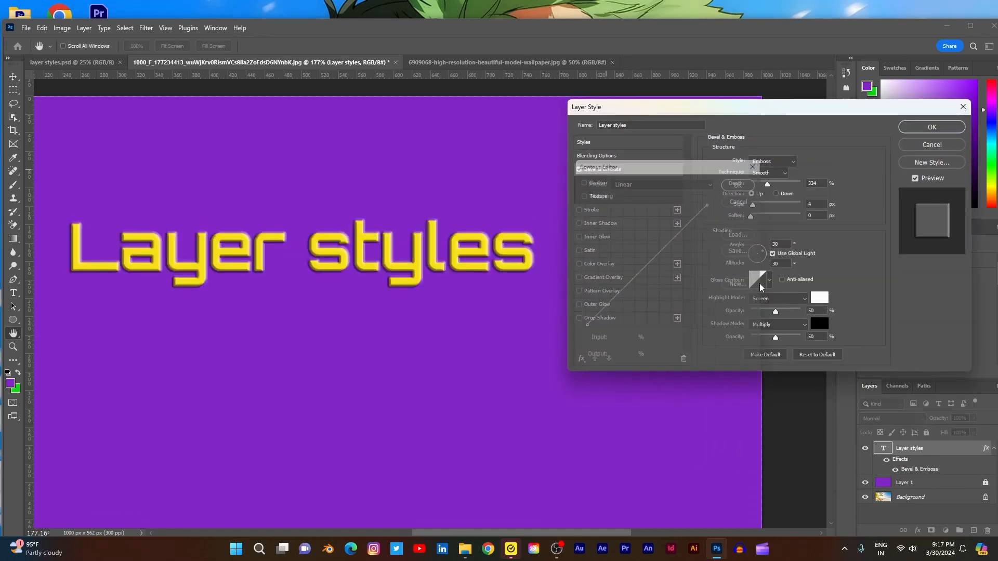
mouse_move(583, 331)
left_mouse_down()
mouse_move(684, 333)
mouse_move(693, 283)
mouse_move(699, 273)
mouse_move(705, 294)
mouse_move(707, 278)
mouse_move(695, 333)
mouse_move(606, 332)
mouse_move(608, 345)
left_mouse_up()
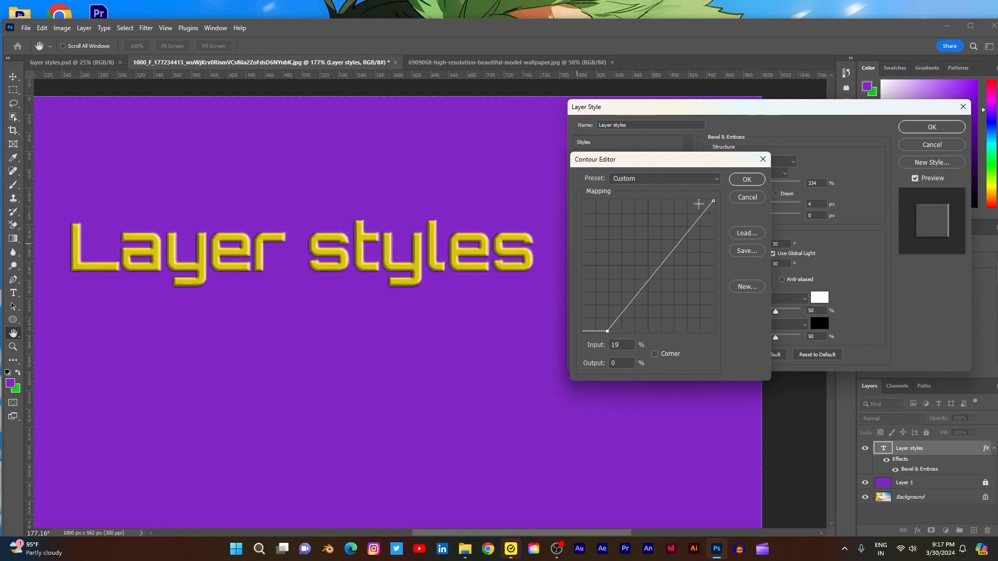
left_click_drag(713, 201, 667, 252)
left_click(655, 354)
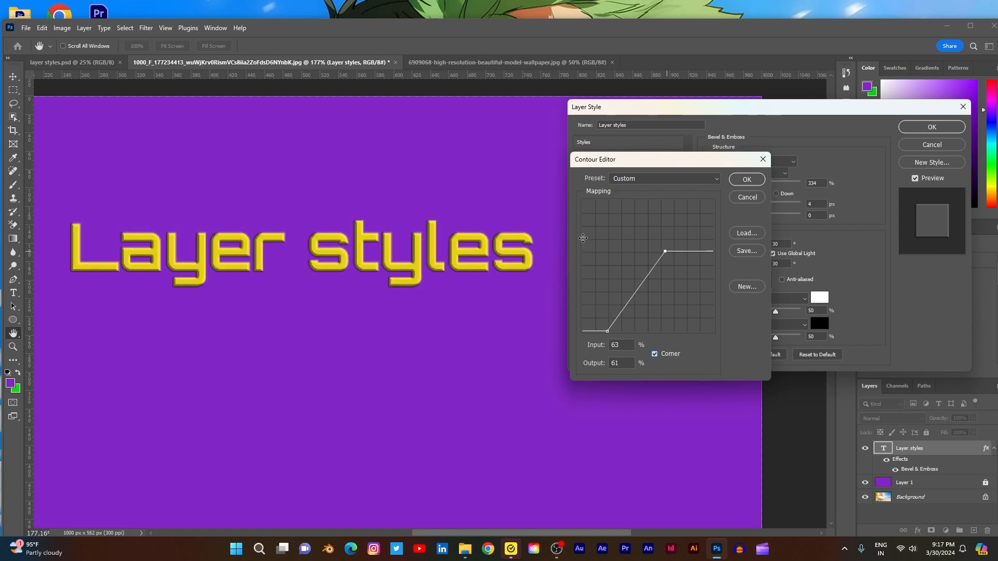
- Look at the dialogs for loading a contour file and naming a new contour, and cancel both
left_click(745, 232)
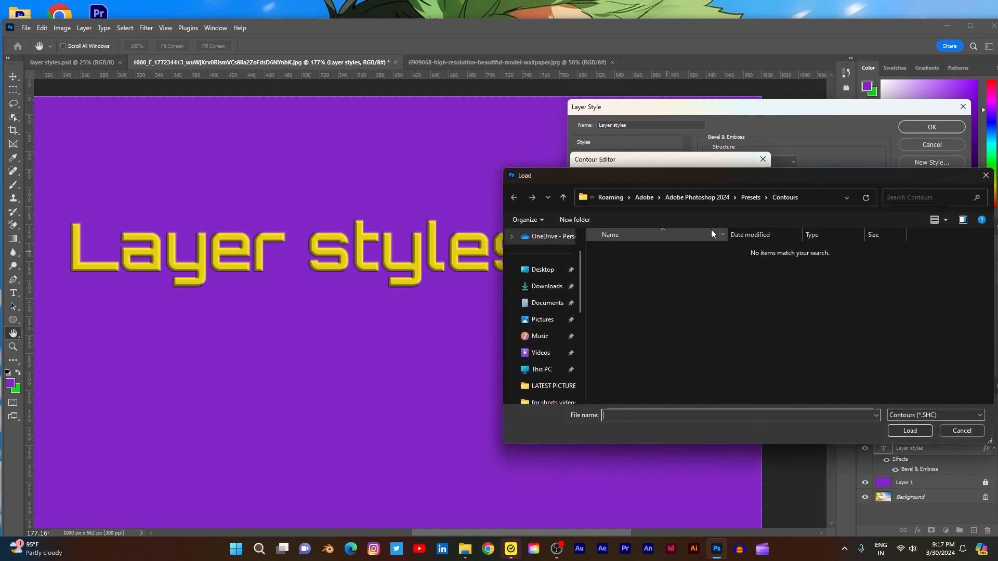
left_click(959, 432)
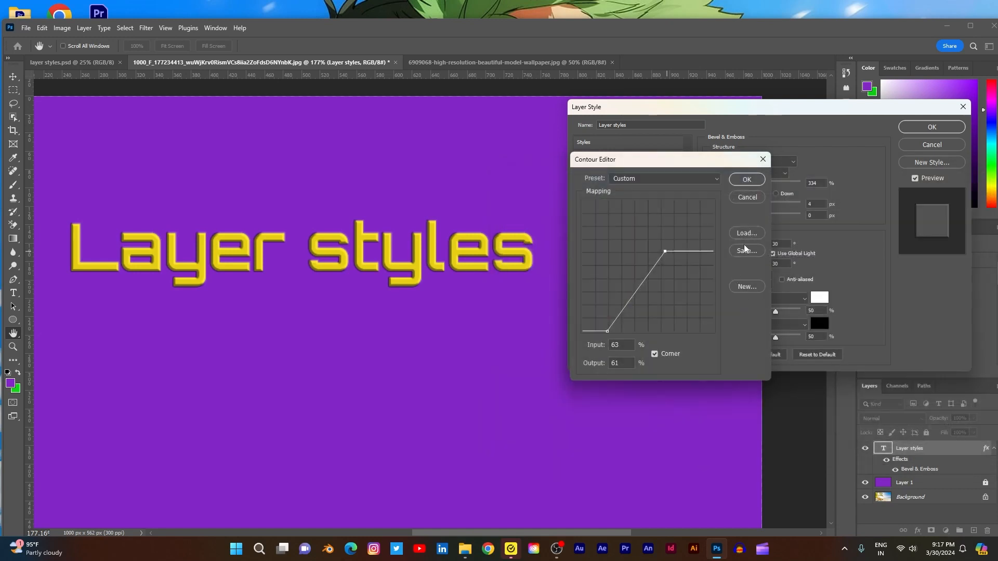
left_click(745, 286)
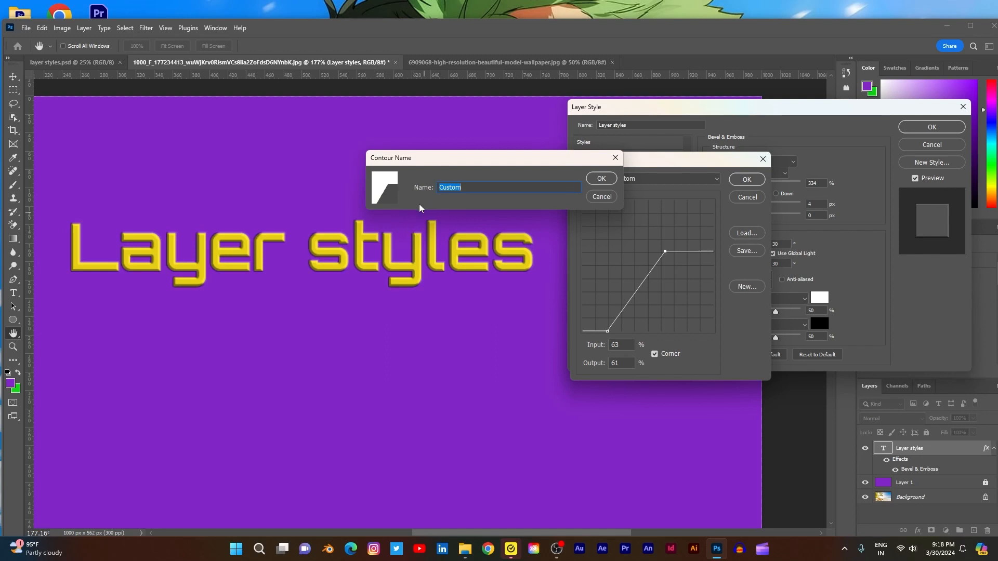
left_click(602, 197)
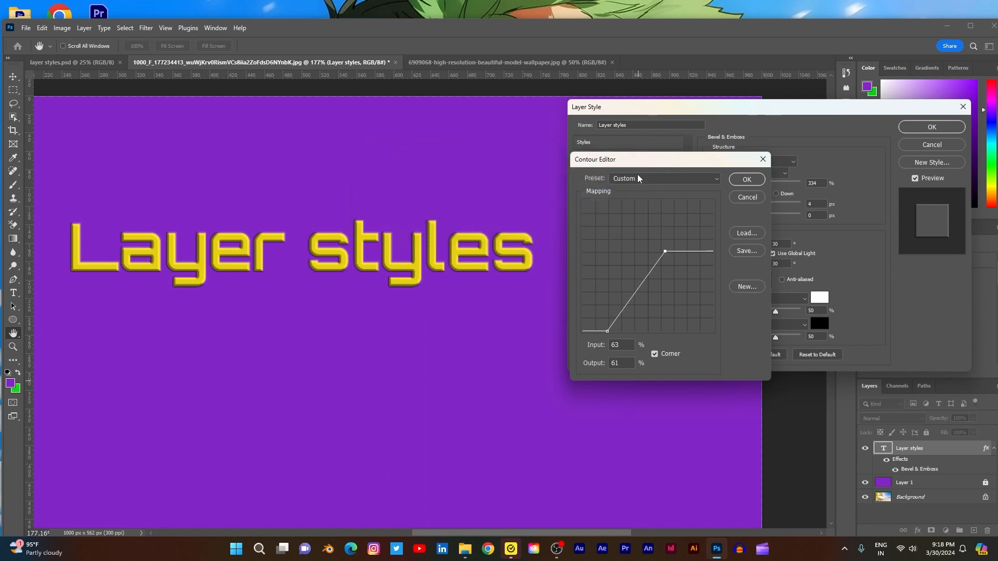
- Try the Linear preset for the gloss contour and switch it to the Cone preset
left_click(717, 182)
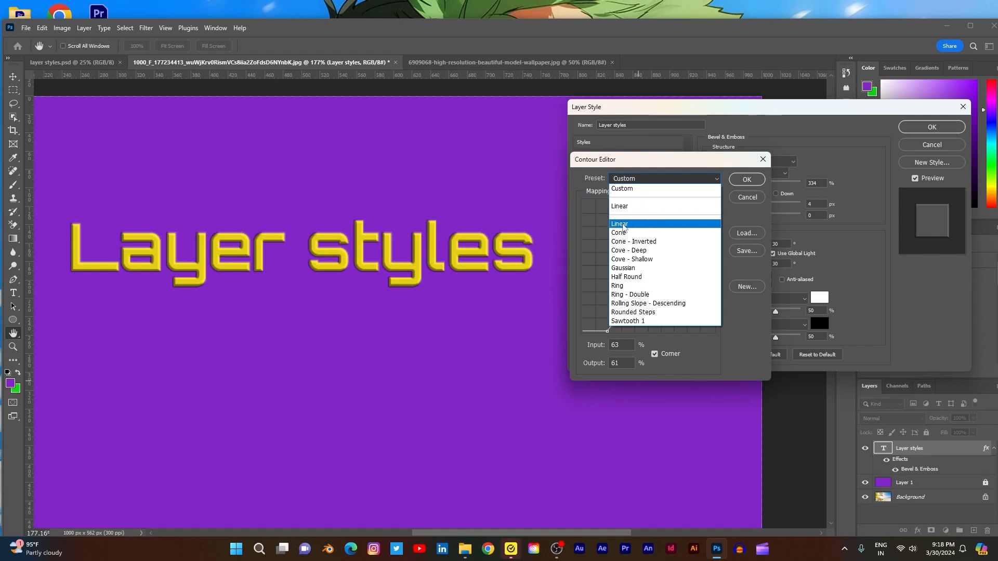
left_click(623, 225)
left_click(642, 179)
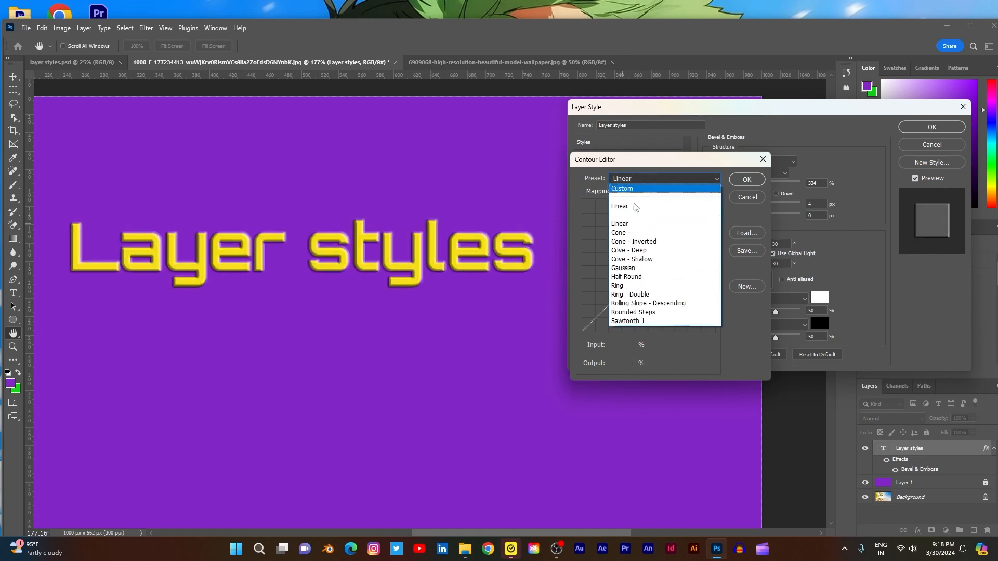
left_click(625, 234)
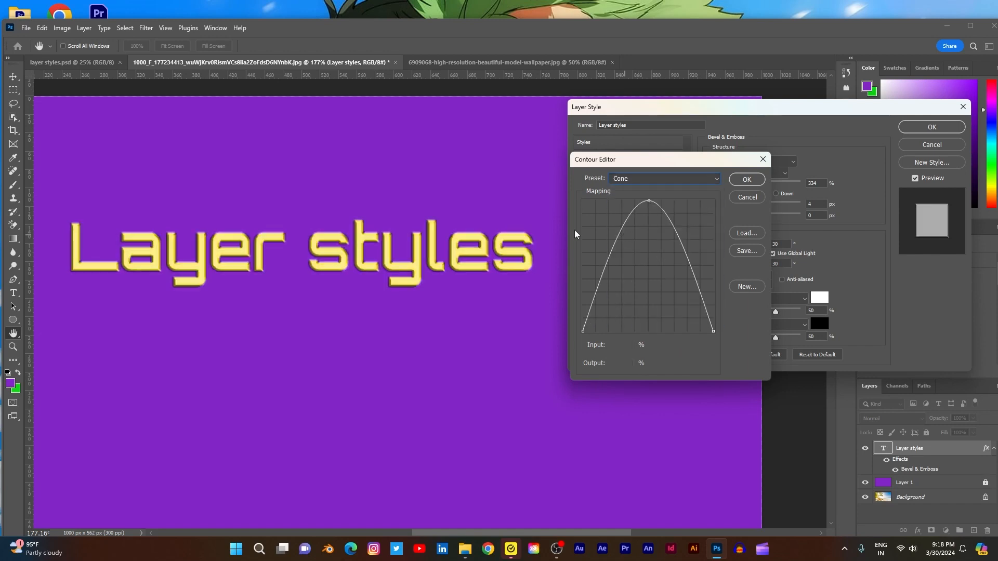
- Try moving the Cone contour's peak to input 85%, output 49%, and the Cone - Inverted preset's low point to input 51%, output 4%
left_click_drag(649, 202, 694, 267)
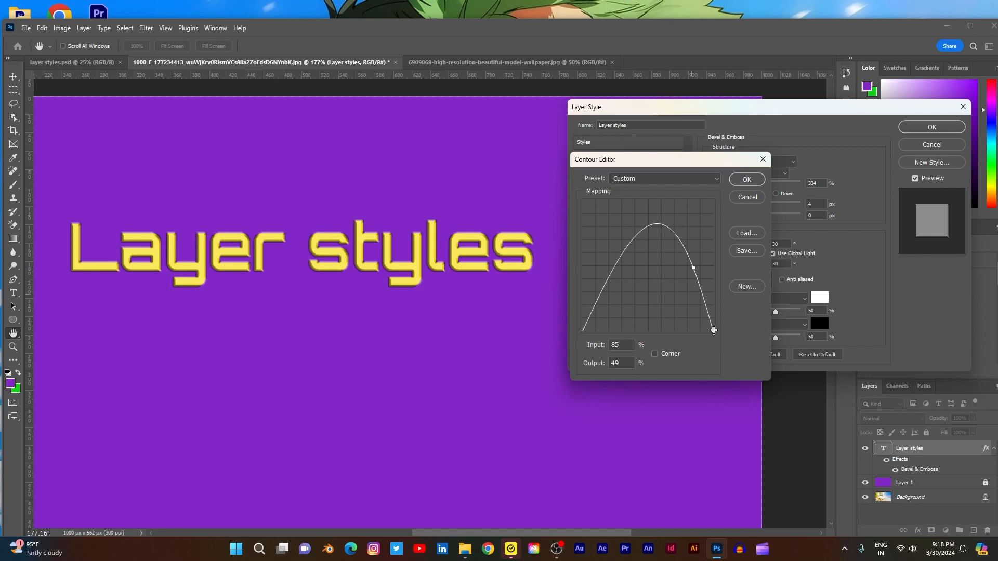
mouse_move(714, 331)
left_mouse_down()
mouse_move(698, 331)
mouse_move(714, 331)
left_mouse_up()
left_click(691, 178)
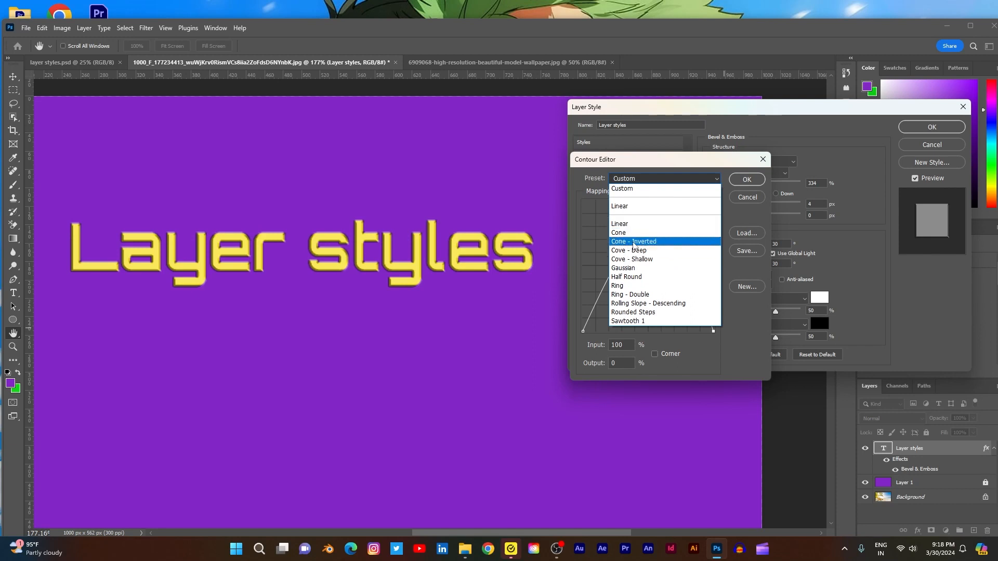
left_click(632, 242)
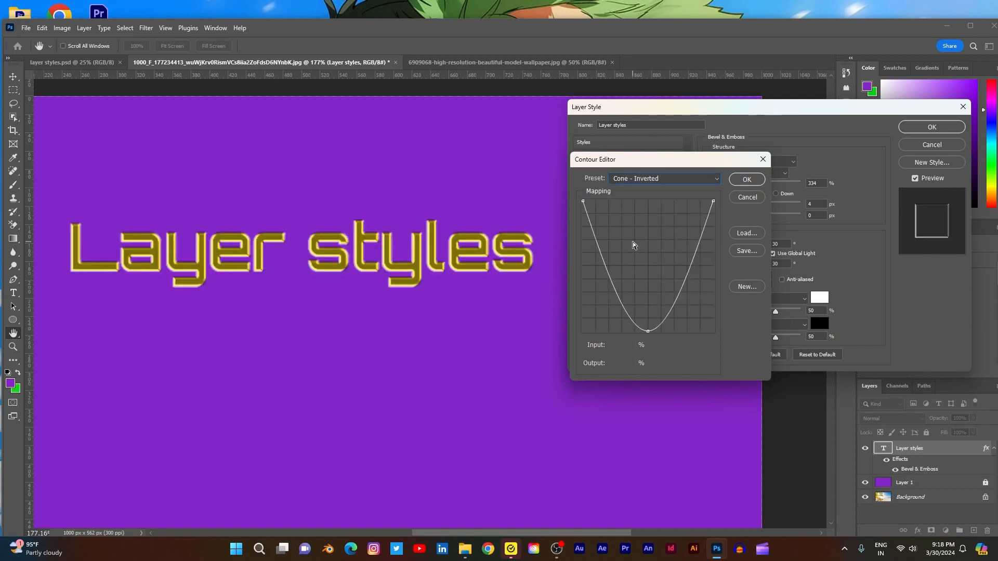
left_click(648, 330)
mouse_move(647, 331)
left_mouse_down()
mouse_move(648, 312)
mouse_move(648, 327)
left_mouse_up()
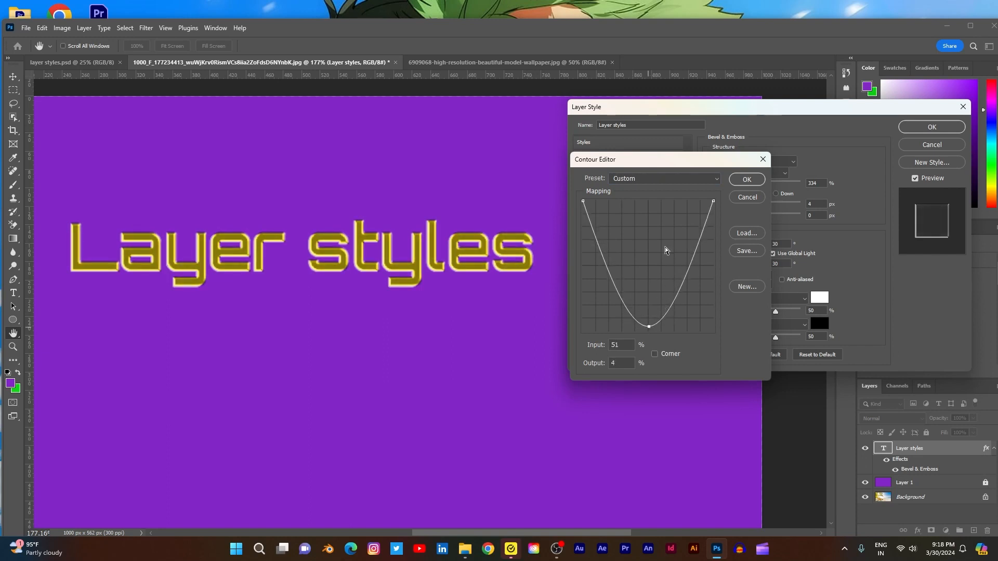
- Try the Cove - Deep preset with its upper corner moved to input 71%, output 96% and a middle point to input 68%, output 49%
left_click(665, 179)
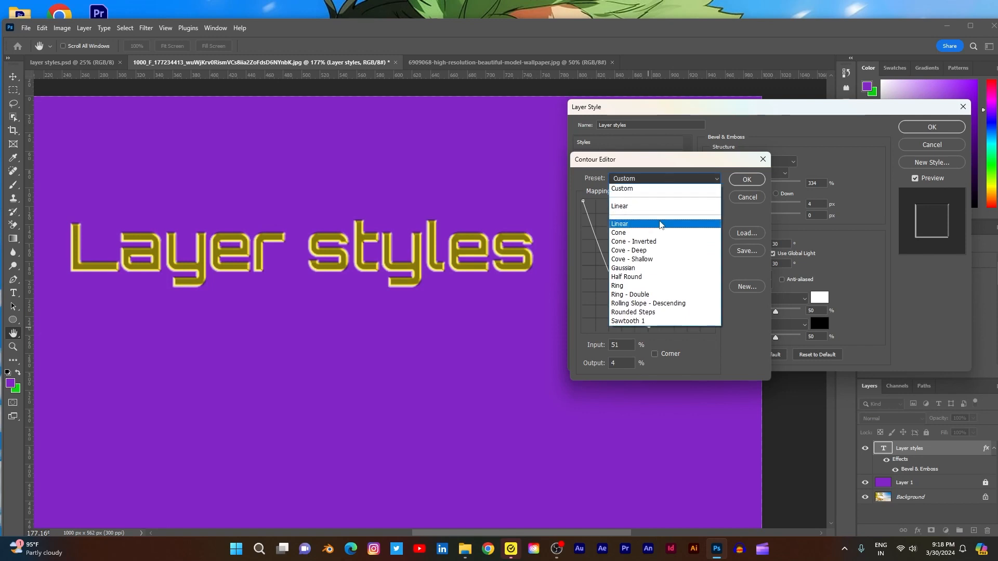
left_click(650, 251)
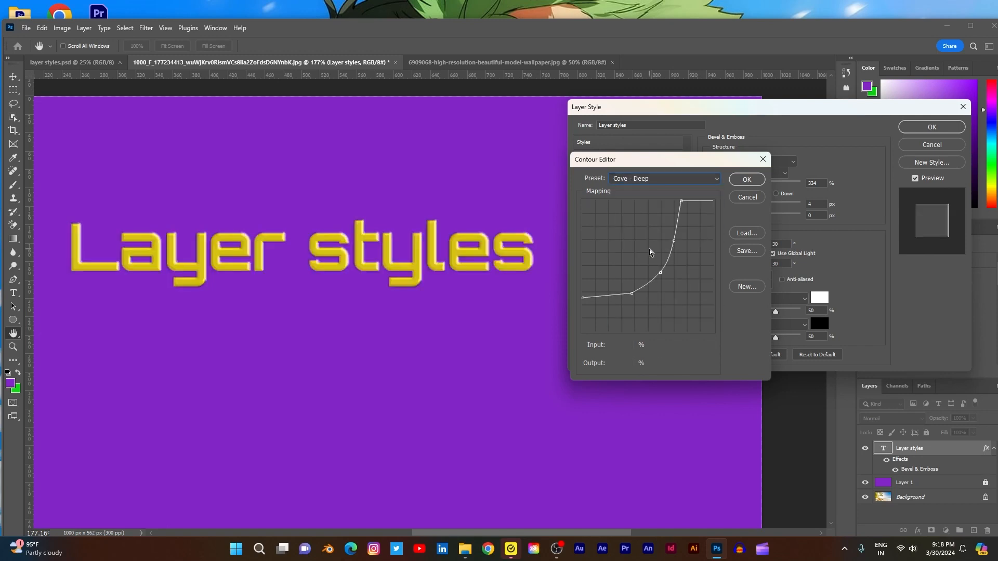
left_click_drag(681, 200, 674, 205)
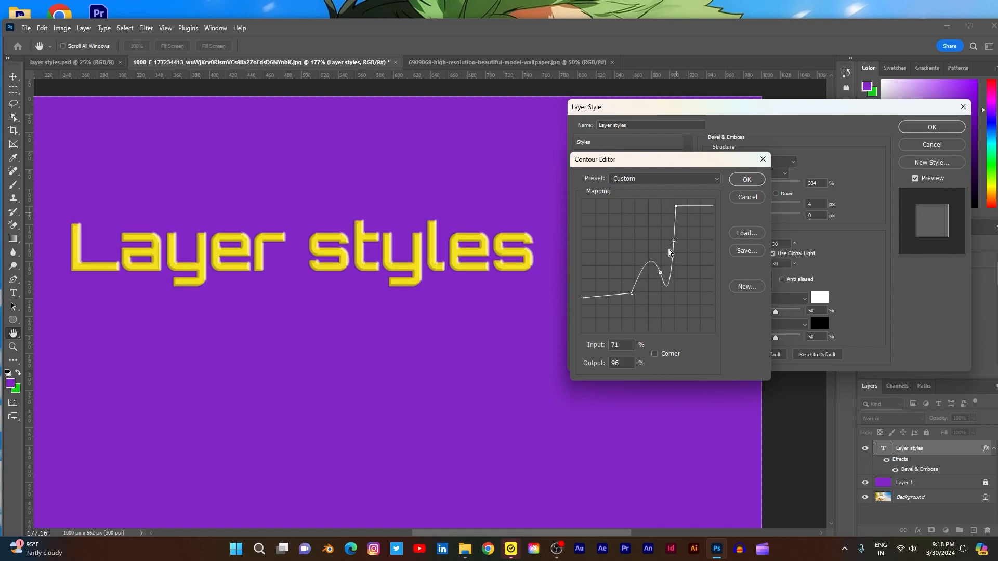
mouse_move(660, 272)
left_mouse_down()
mouse_move(659, 294)
mouse_move(654, 229)
mouse_move(668, 285)
mouse_move(671, 267)
left_mouse_up()
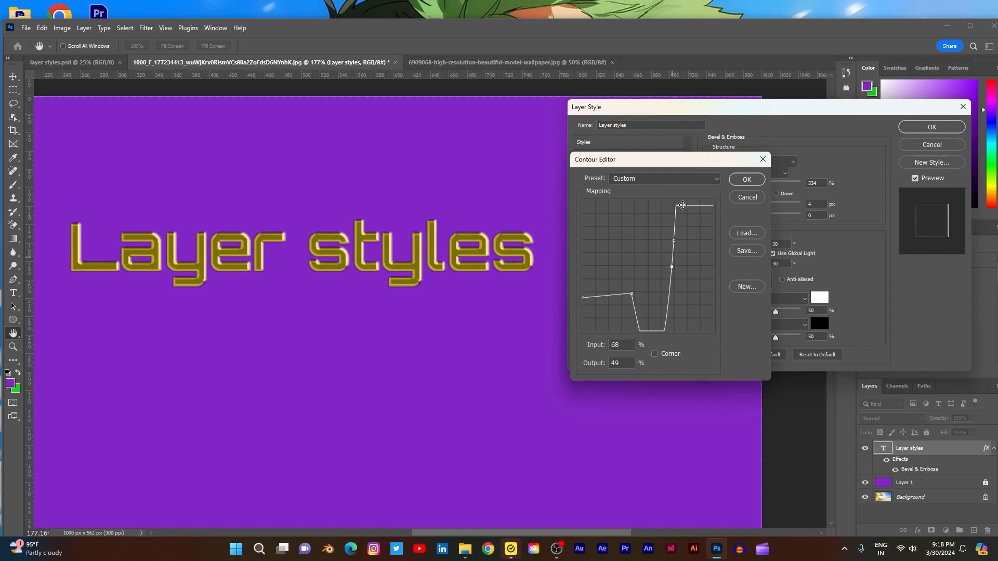
- Try the Cove - Shallow preset with its upper corner point moved to input 45%, output 91%
left_click(691, 178)
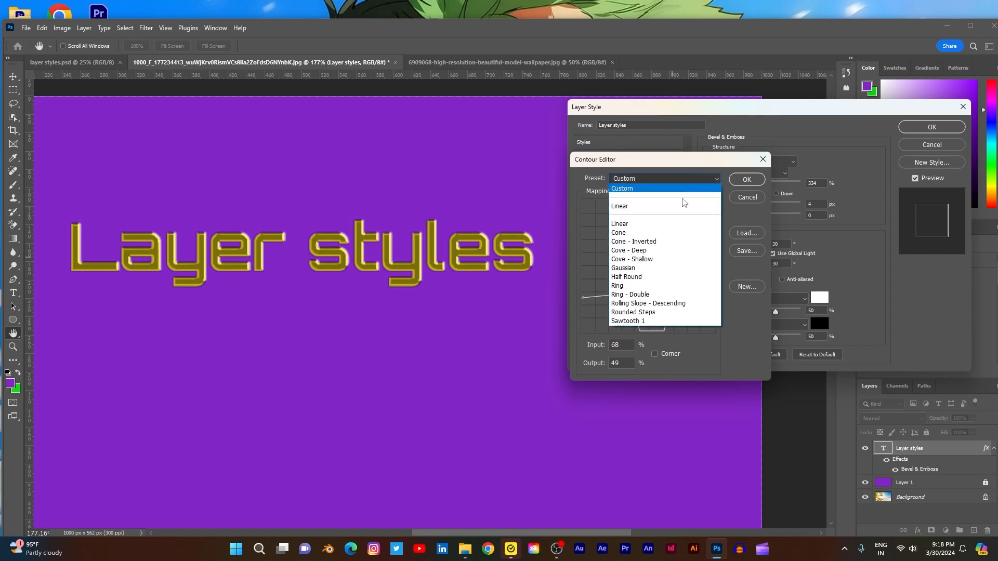
left_click(647, 259)
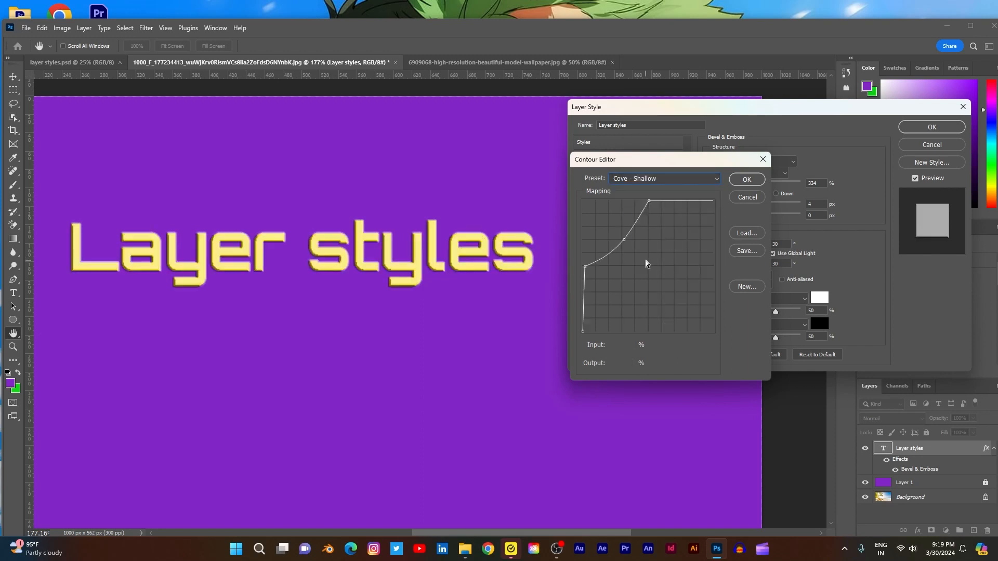
left_click(649, 202)
mouse_move(649, 202)
left_mouse_down()
mouse_move(665, 218)
mouse_move(641, 213)
left_mouse_up()
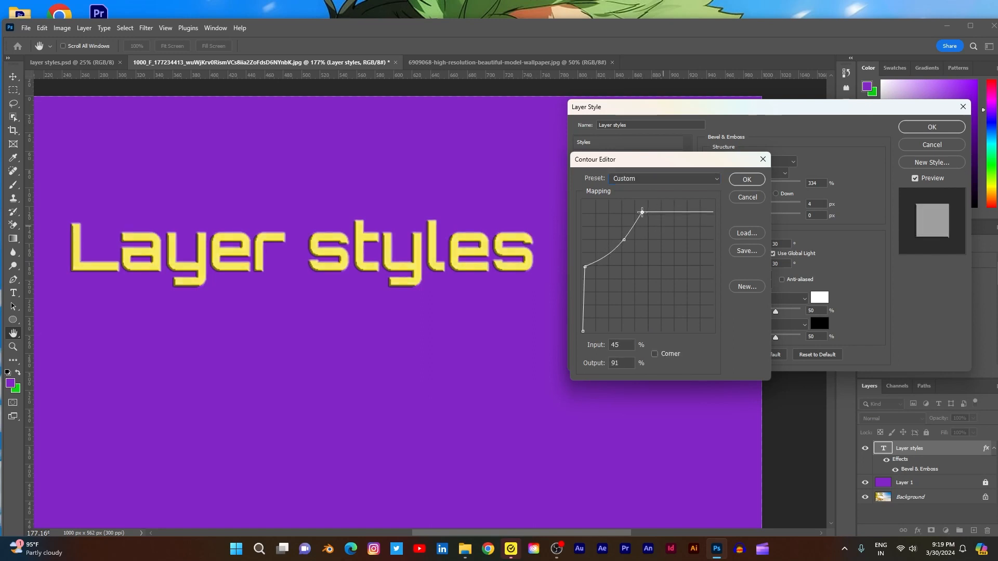
- Try the Gaussian, Half Round and Ring presets one after another in the Contour Editor
left_click(658, 179)
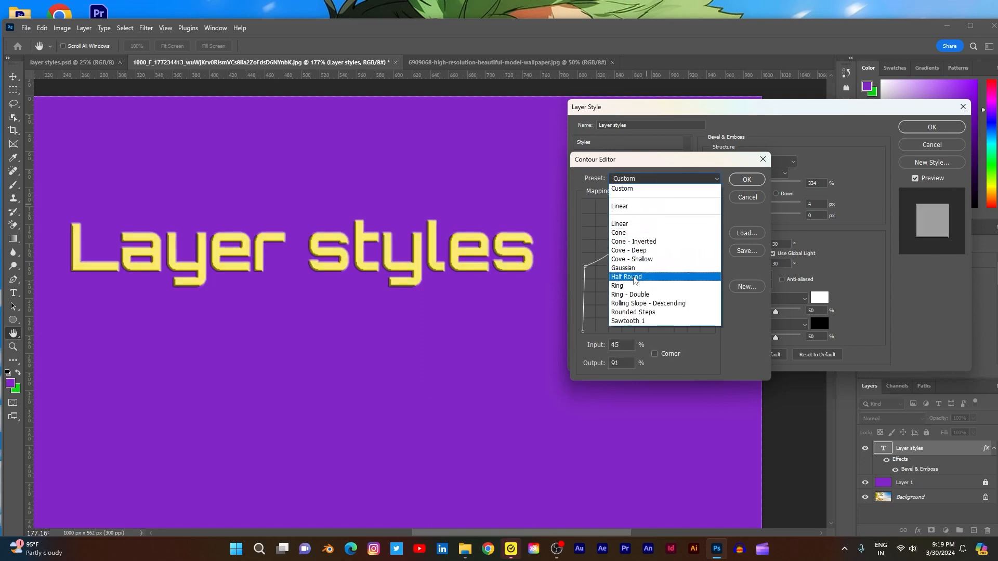
left_click(635, 269)
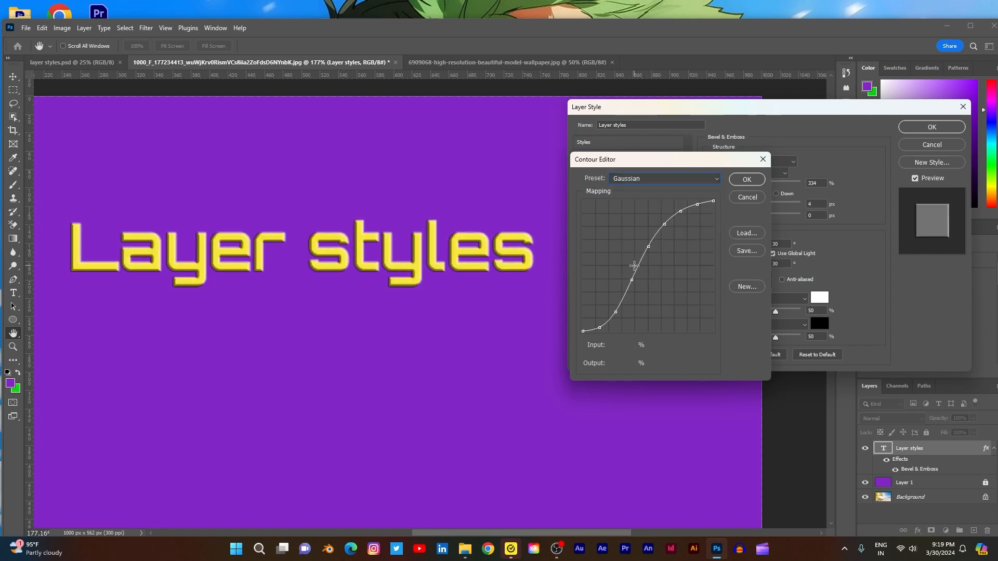
left_click(661, 180)
left_click(643, 269)
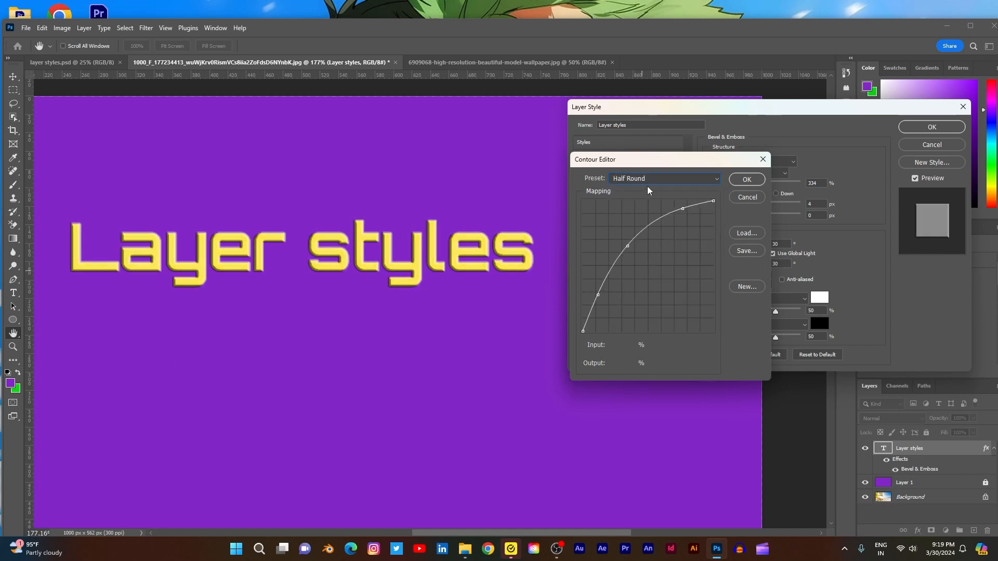
left_click(651, 179)
left_click(644, 276)
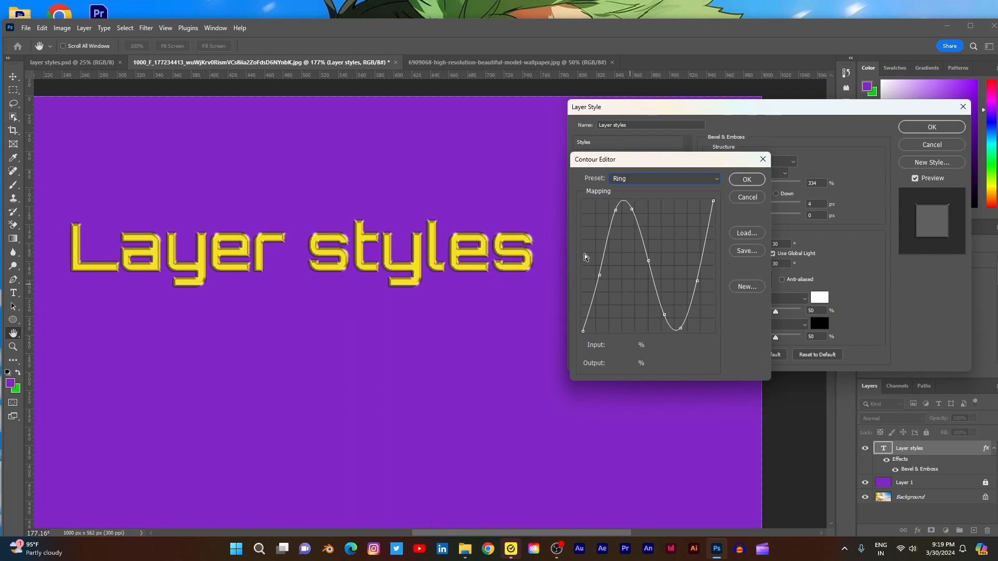
- Try the Ring - Double and Rolling Slope - Descending contour presets, and dismiss the Adobe Acrobat notification
left_click(661, 182)
left_click(643, 296)
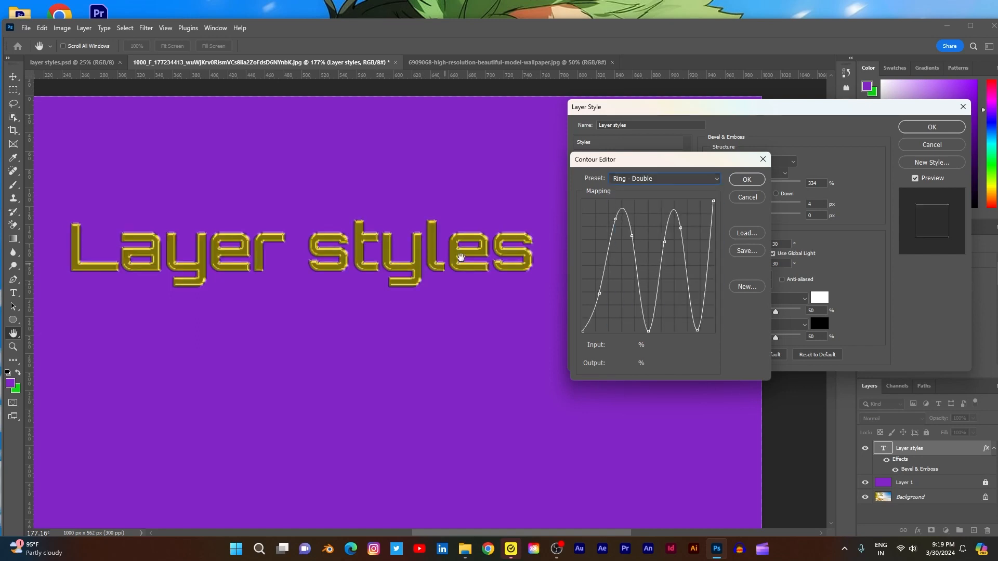
left_click(688, 180)
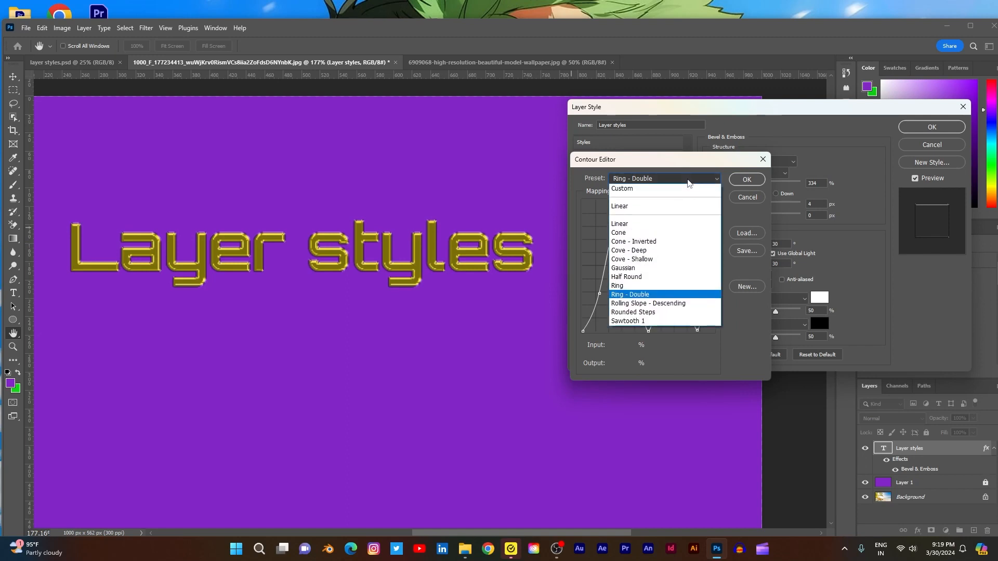
left_click(647, 304)
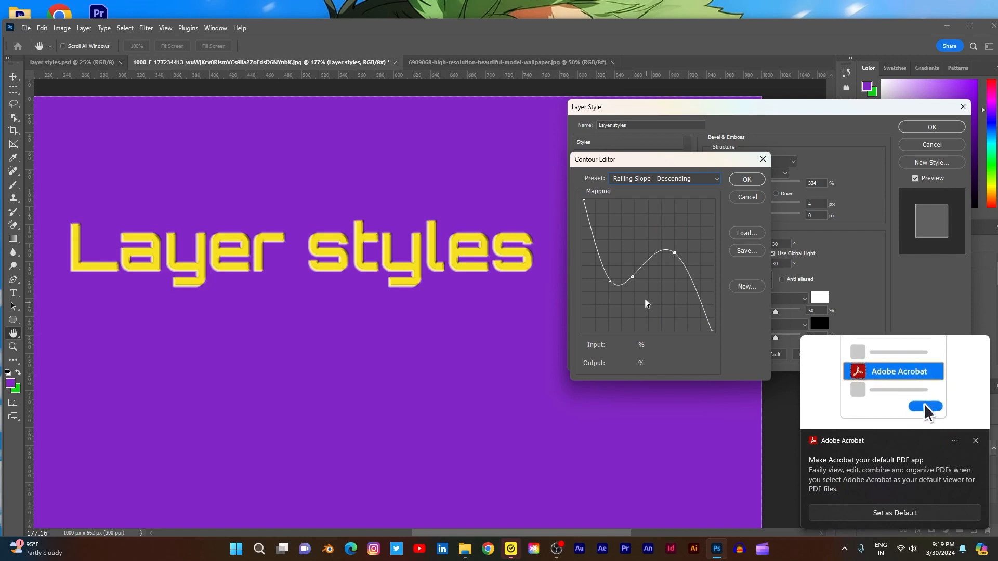
left_click(976, 441)
- Try the Rounded Steps and Sawtooth 1 contour presets, and cancel the Contour Editor without applying a change
left_click(654, 178)
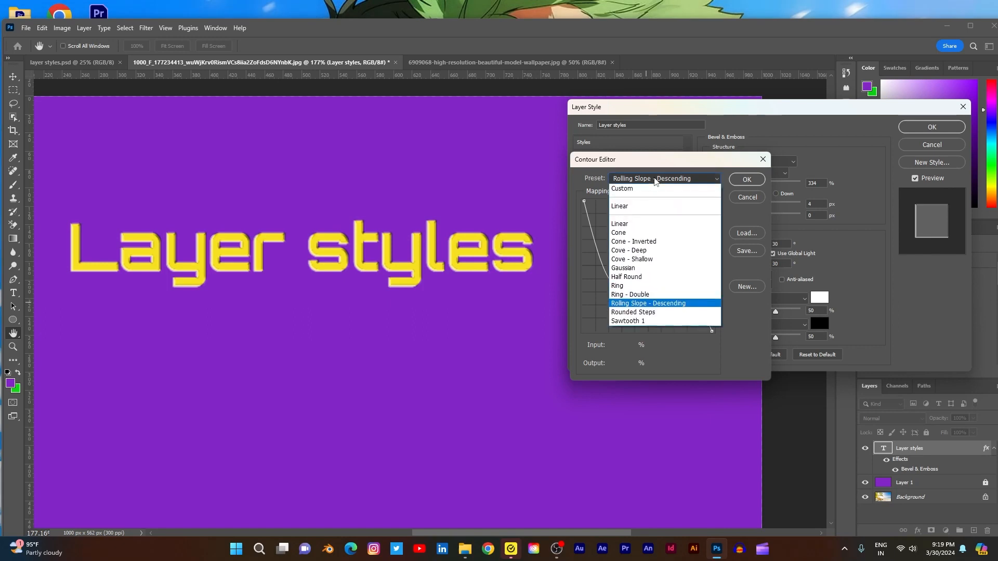
left_click(619, 313)
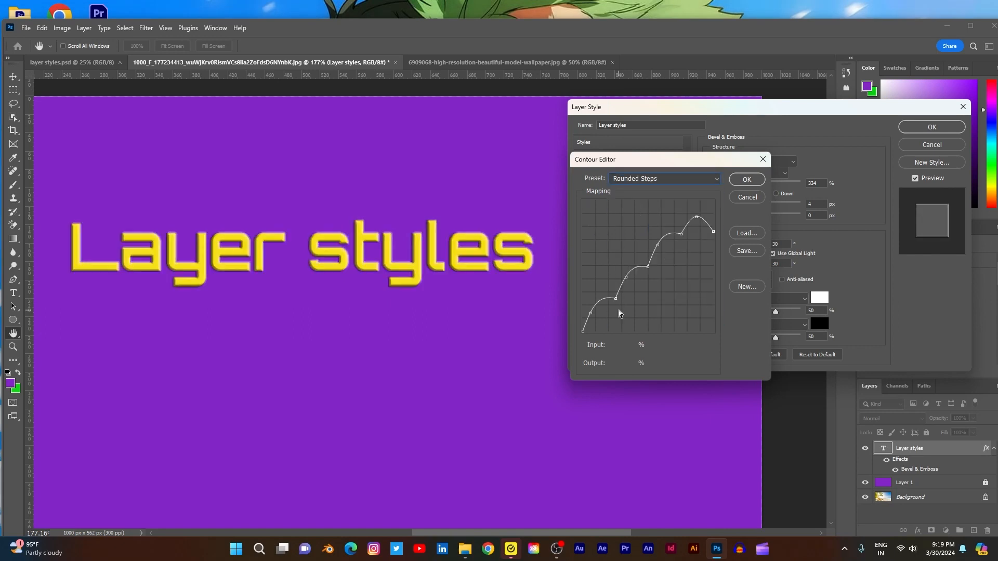
left_click(626, 180)
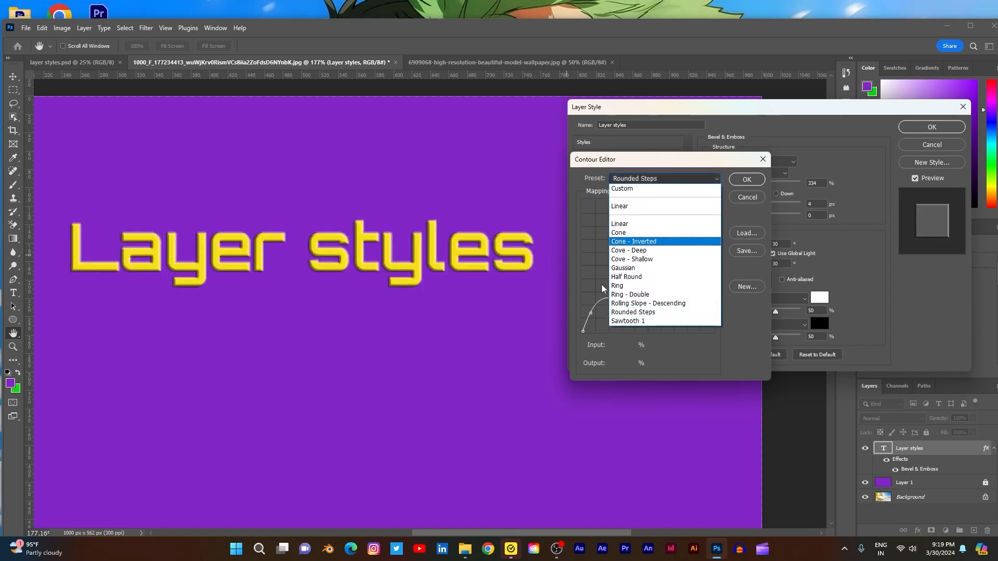
left_click(614, 321)
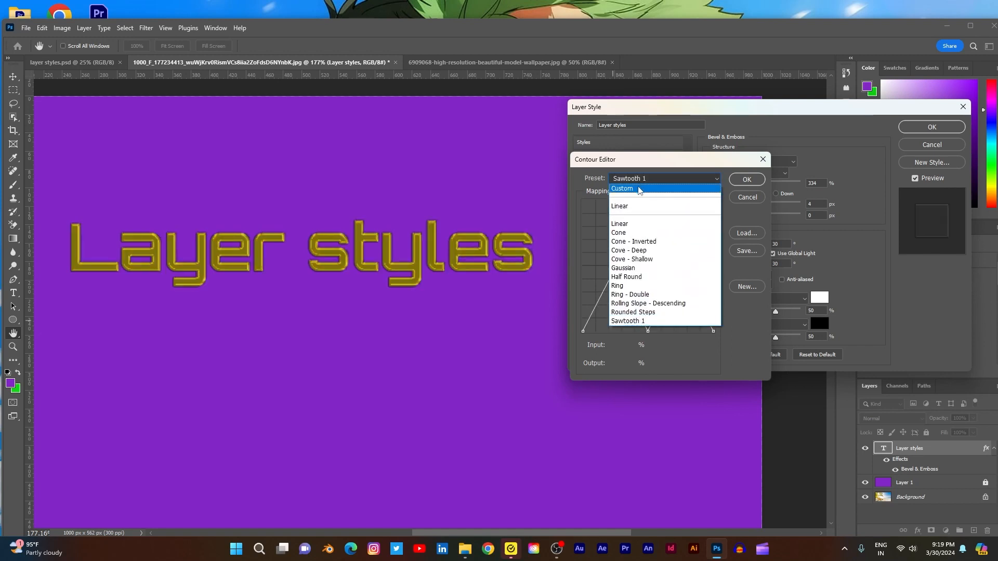
left_click(638, 188)
left_click(742, 198)
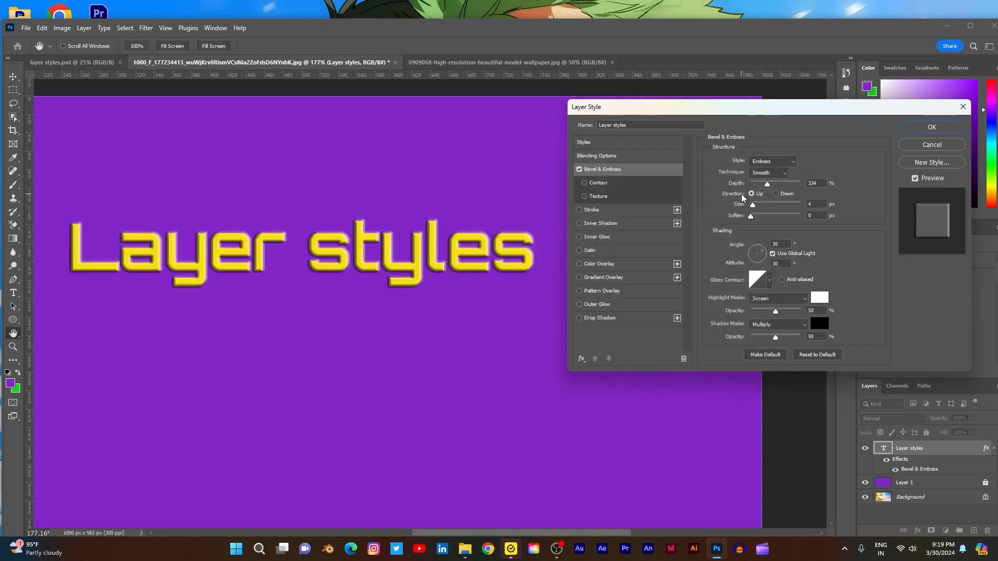
- Preview the first row of gloss contours from the contour picker on the text, from Linear through Cone and Cone - Inverted to Gaussian
left_click(770, 282)
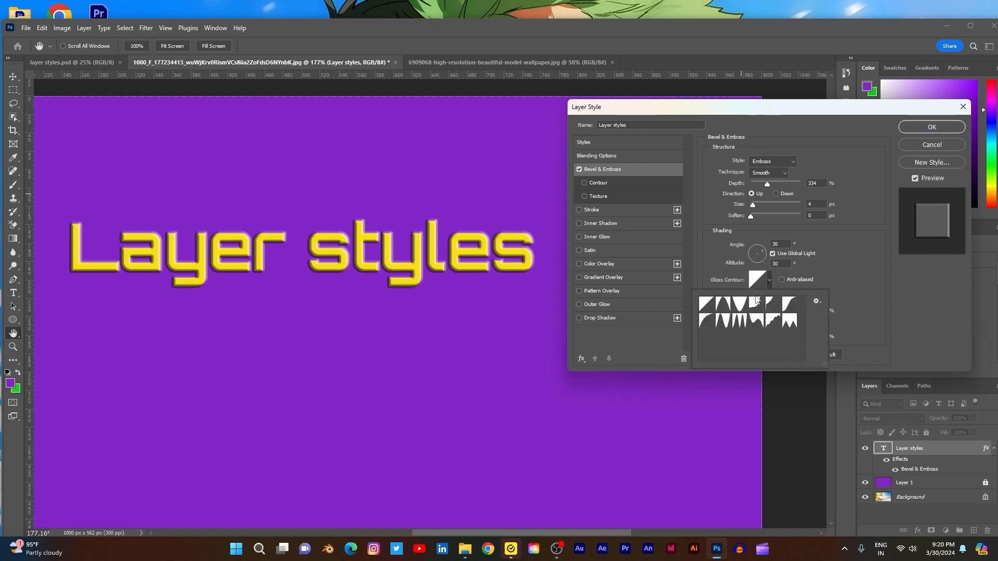
left_click(702, 306)
left_click(723, 305)
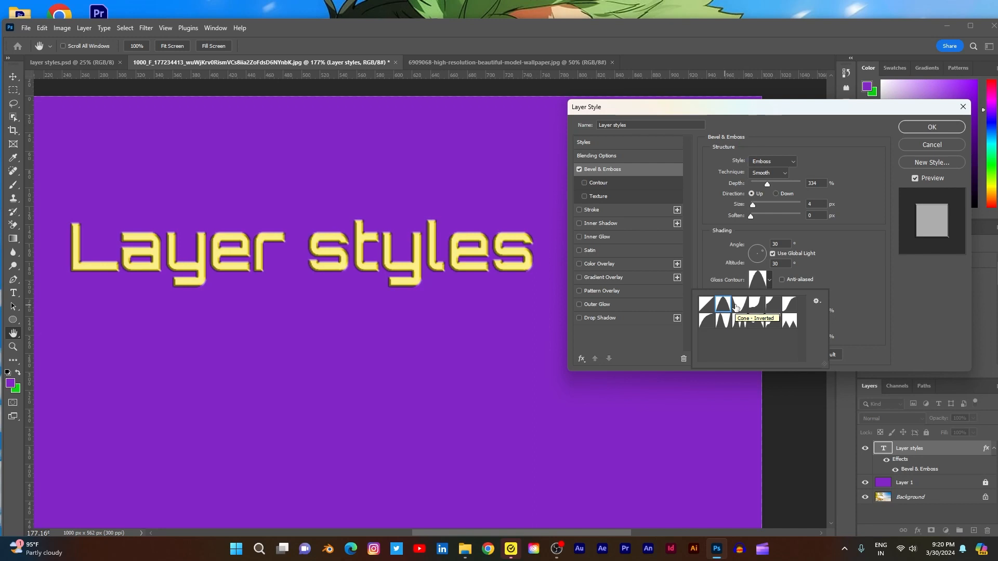
left_click(737, 306)
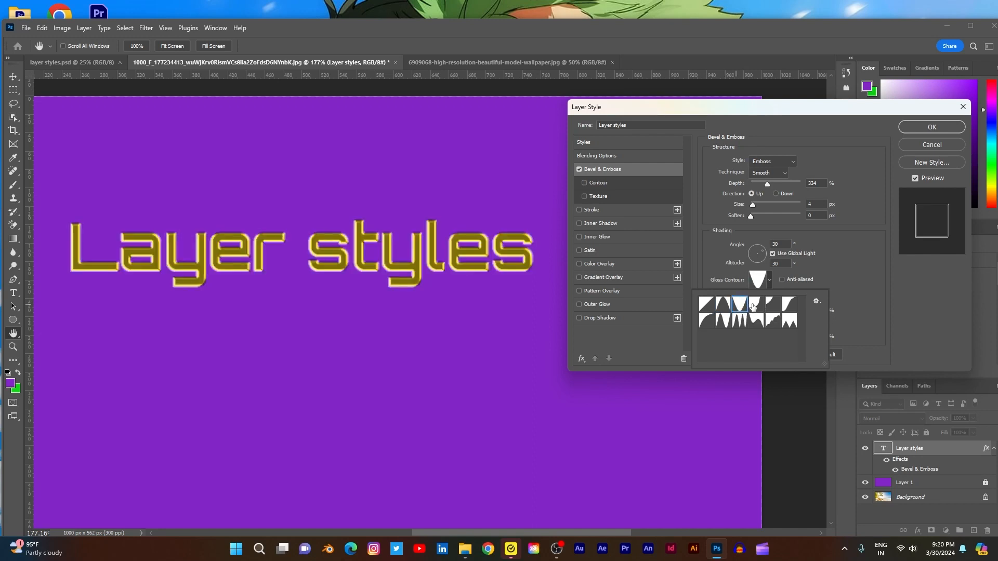
left_click(772, 306)
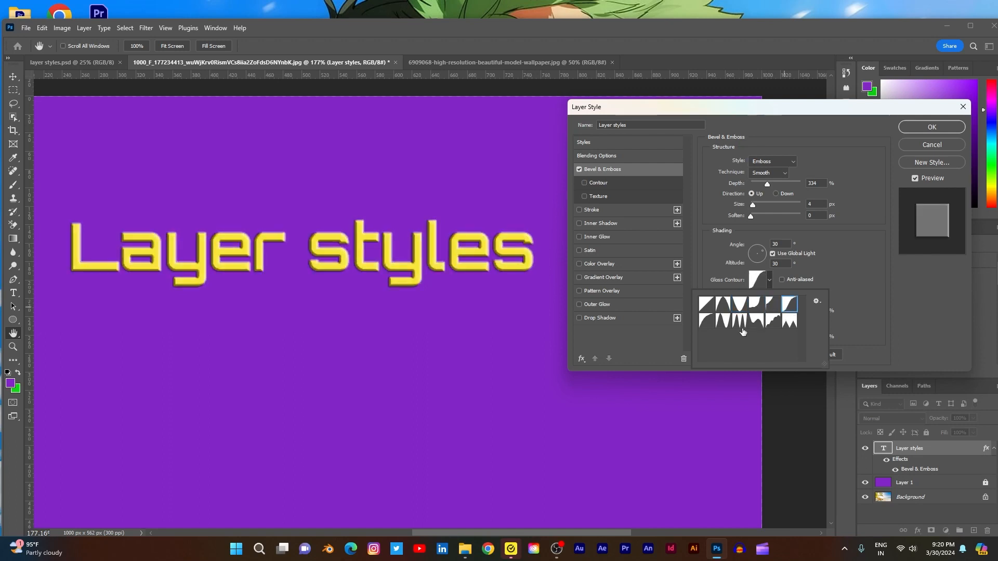
- Preview the second row of gloss contours in the picker on the text, from Half Round and Ring through to Sawtooth 1
left_click(706, 324)
left_click(722, 323)
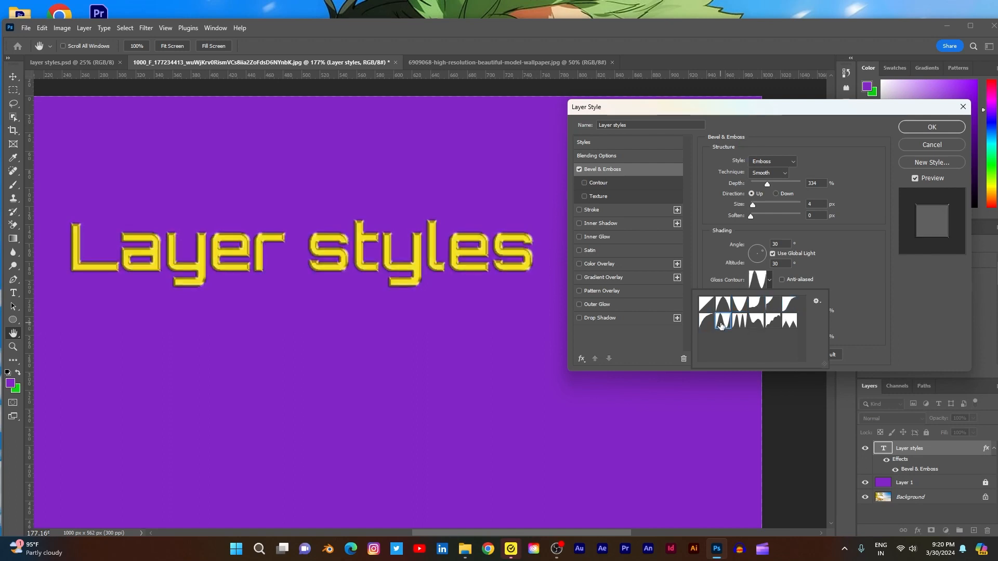
left_click(737, 323)
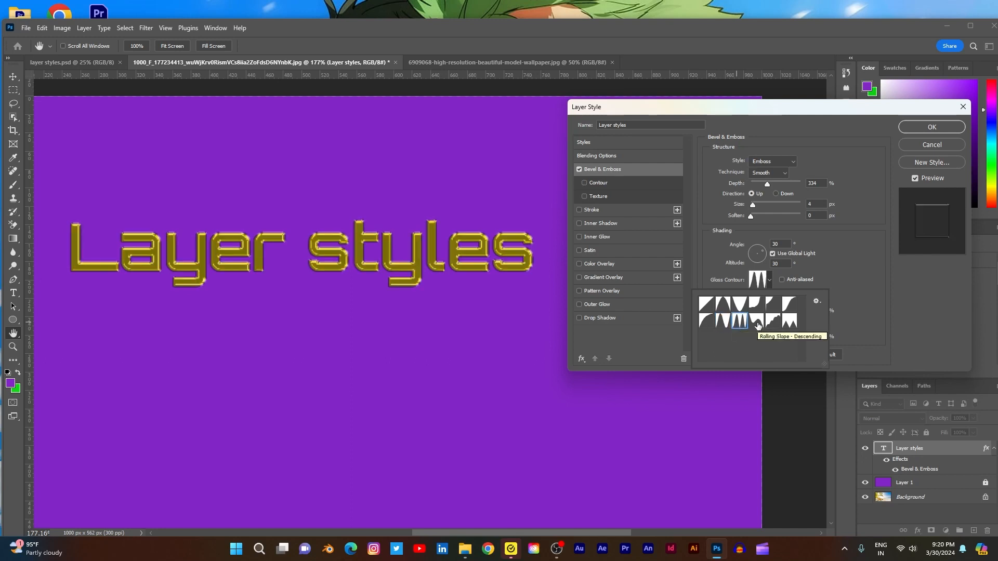
left_click(757, 324)
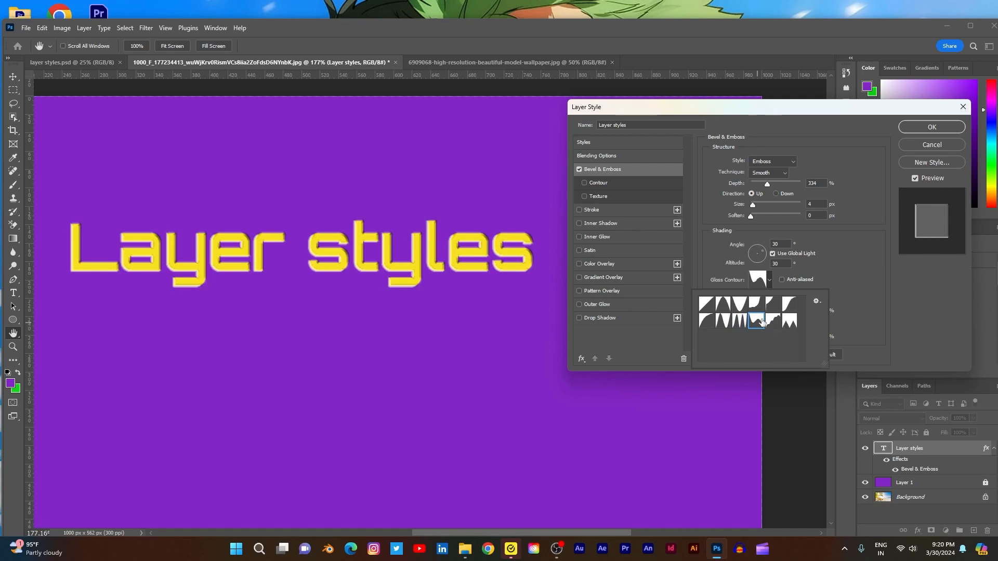
left_click(772, 322)
left_click(791, 322)
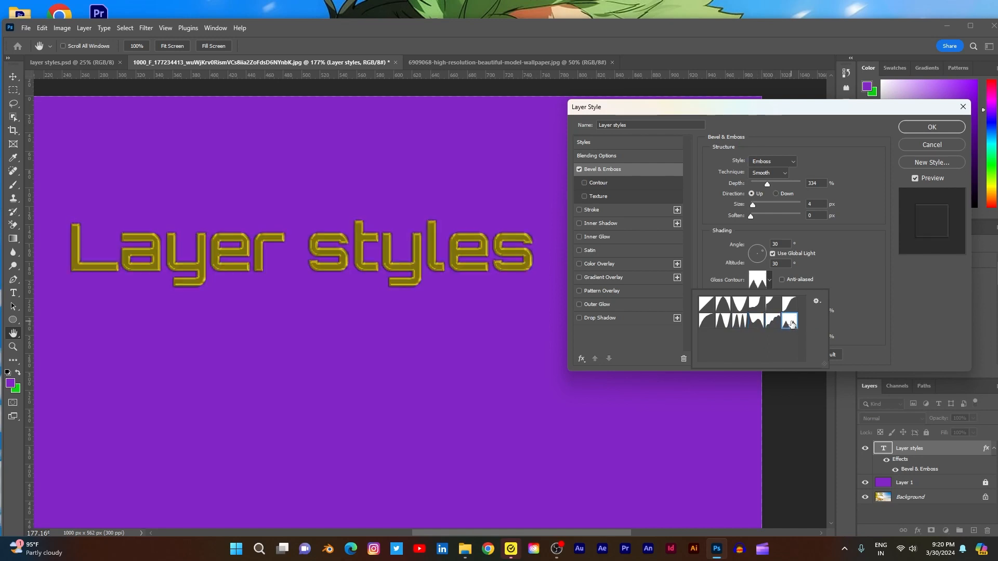
- Compare the Ring and Ring - Double gloss contours, apply Ring - Double, and enable anti-aliasing for it
left_click(741, 322)
left_click(726, 327)
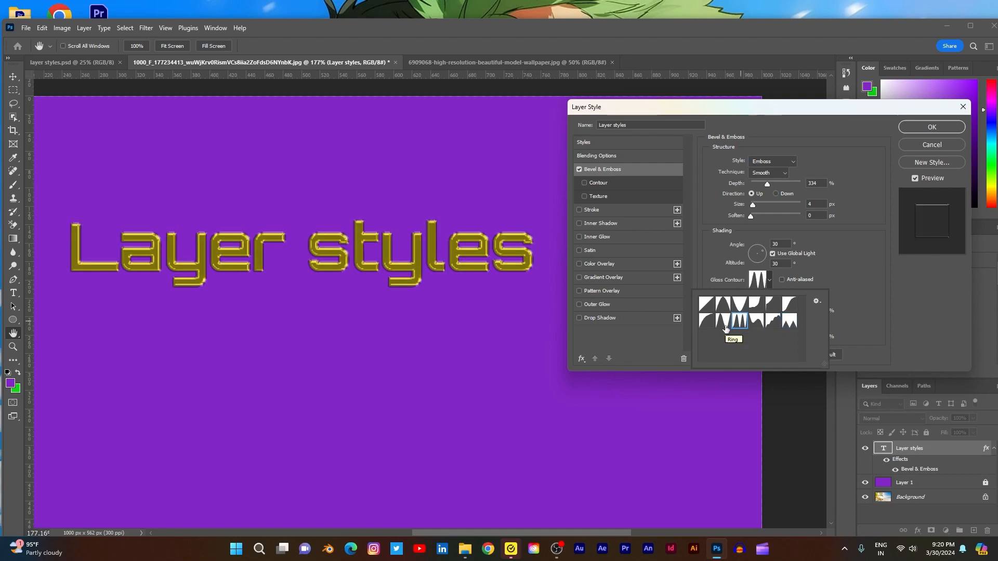
left_click(741, 322)
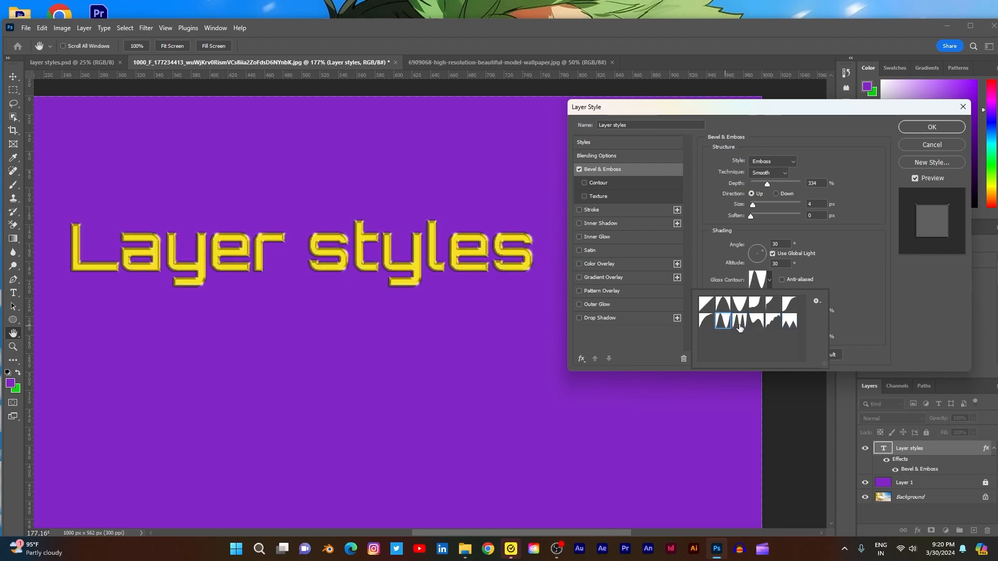
left_click(873, 313)
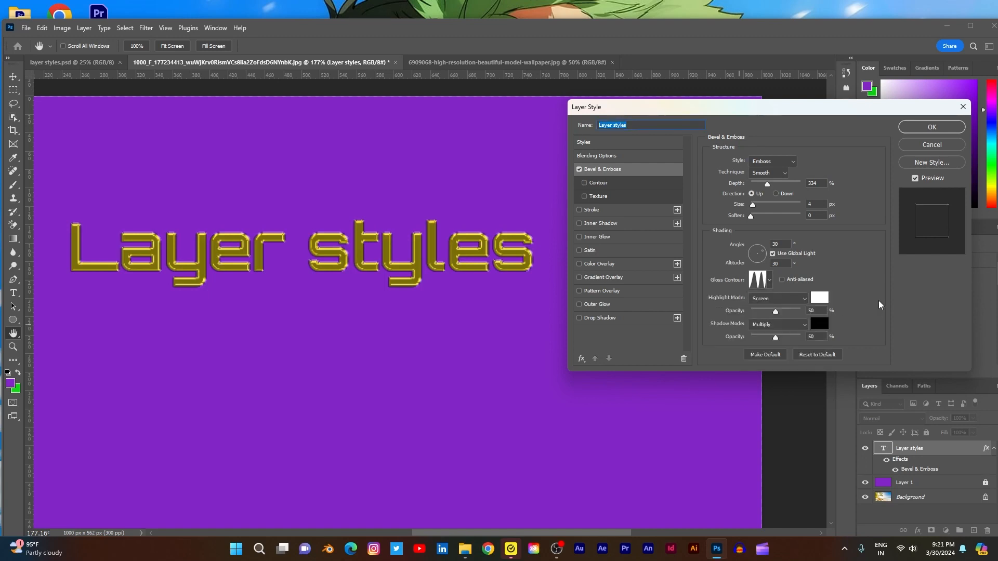
left_click(782, 279)
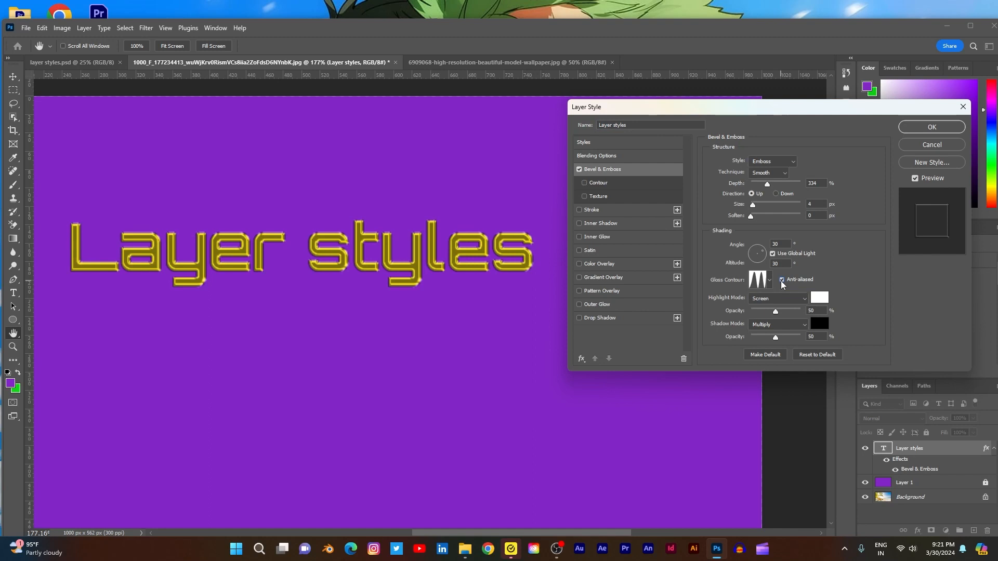
- Toggle the gloss contour's anti-aliasing off and on to compare the text edges, leaving it enabled
left_click(782, 280)
left_click(781, 280)
left_click(781, 280)
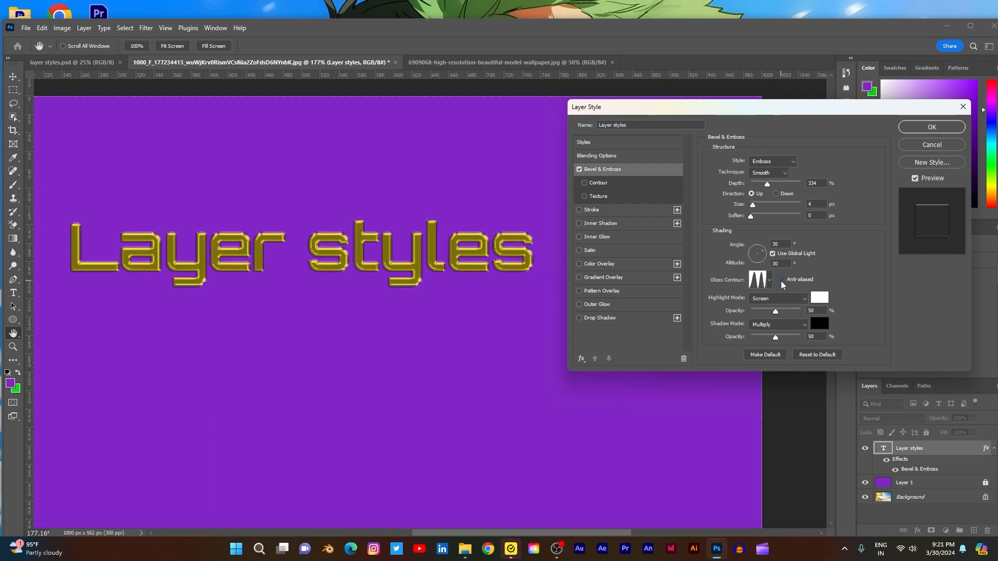
left_click(781, 280)
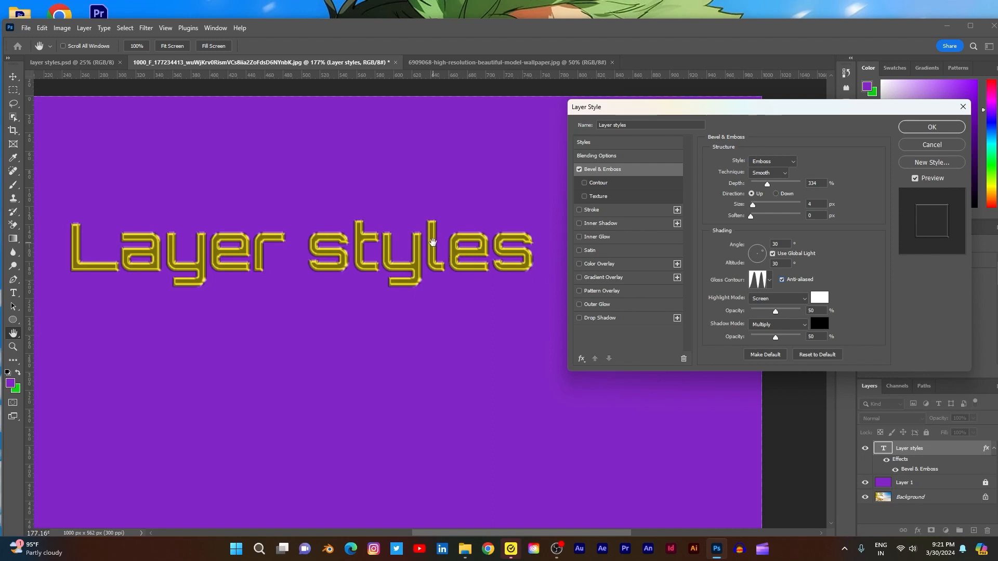
- Set the Bevel & Emboss highlight color to golden yellow, hex f9dc18
left_click(826, 299)
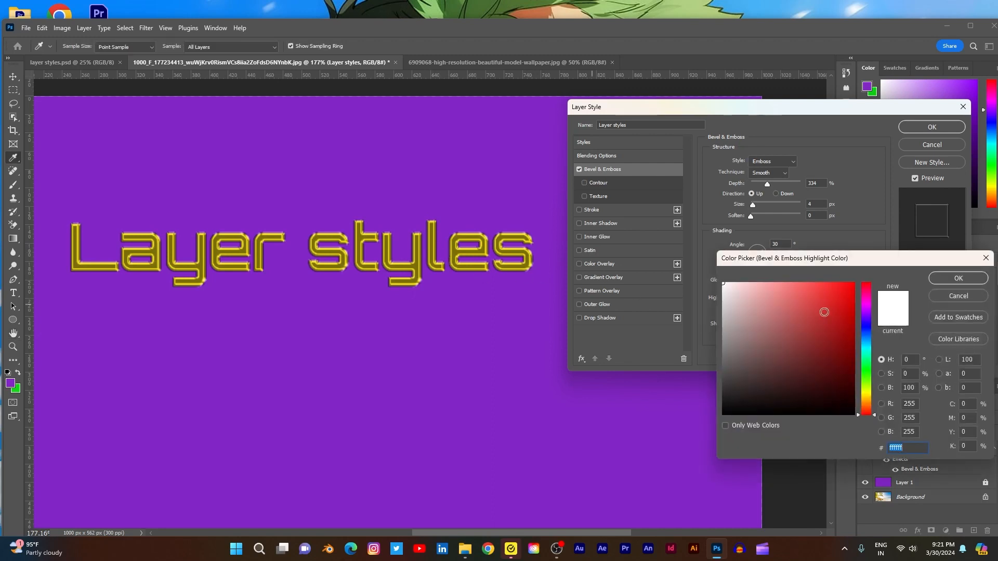
left_click(866, 392)
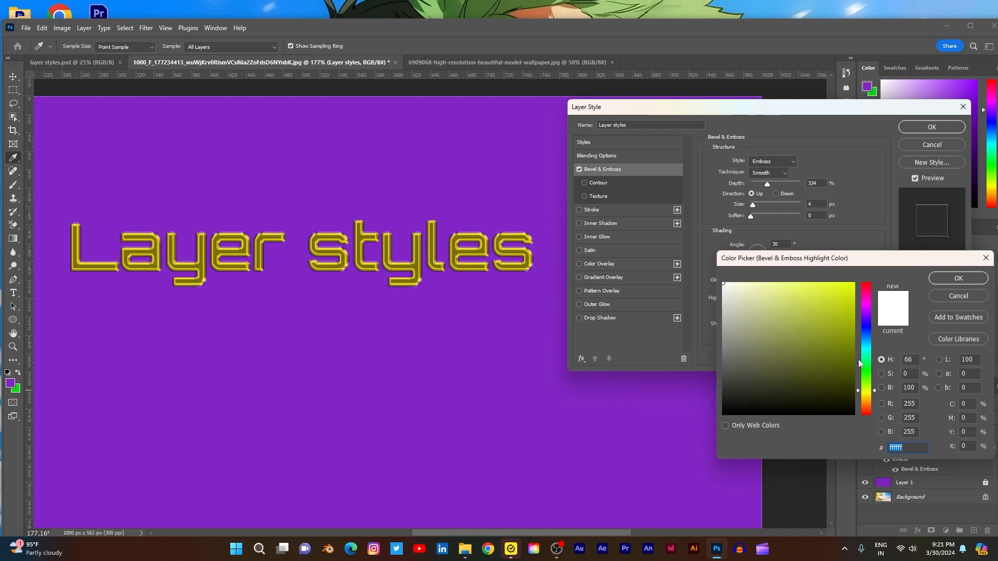
left_click_drag(839, 316, 842, 285)
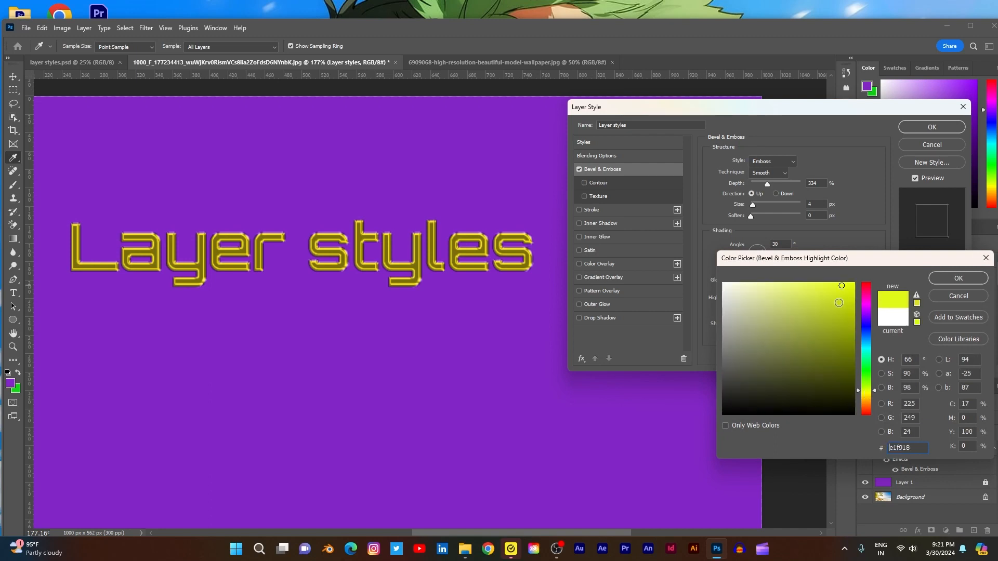
left_click(867, 396)
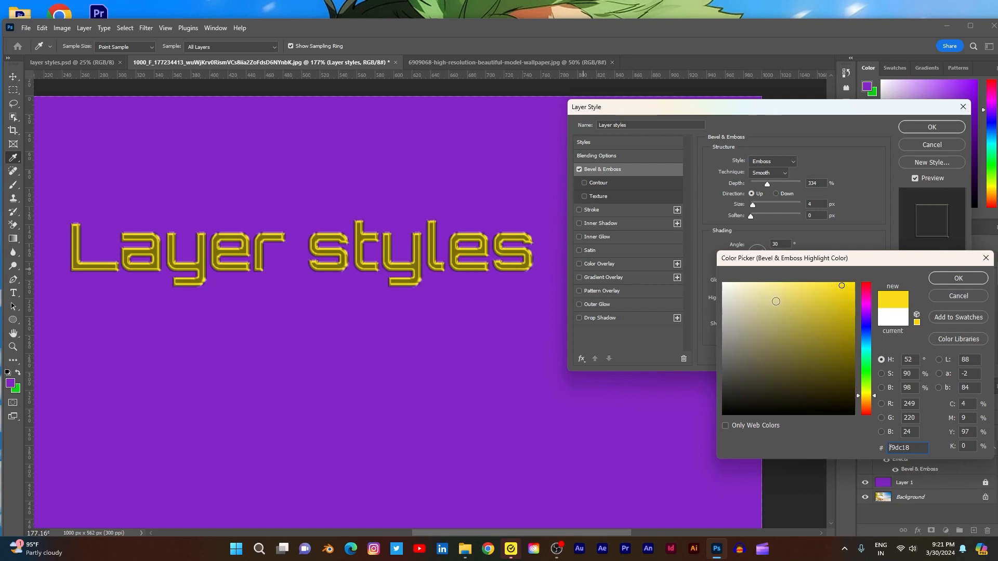
left_click(948, 280)
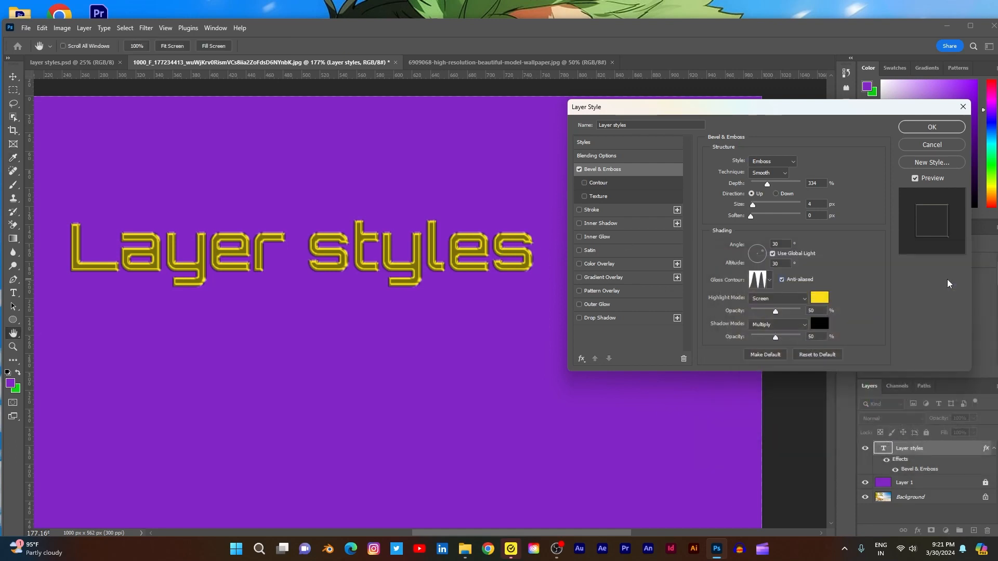
- Try red, cyan, blue and purple as the Bevel & Emboss shadow color, and apply a dark teal blue
left_click(819, 324)
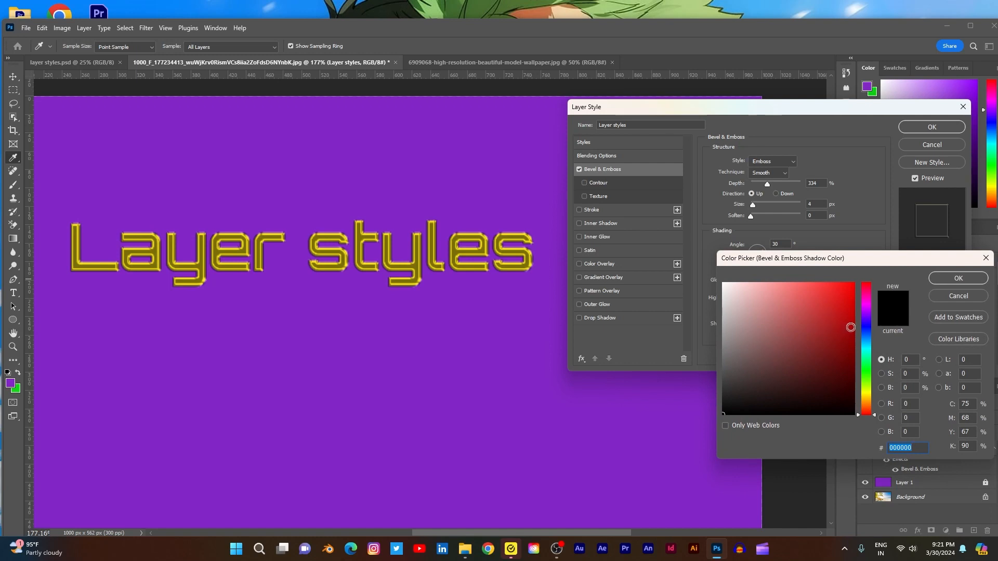
left_click(845, 289)
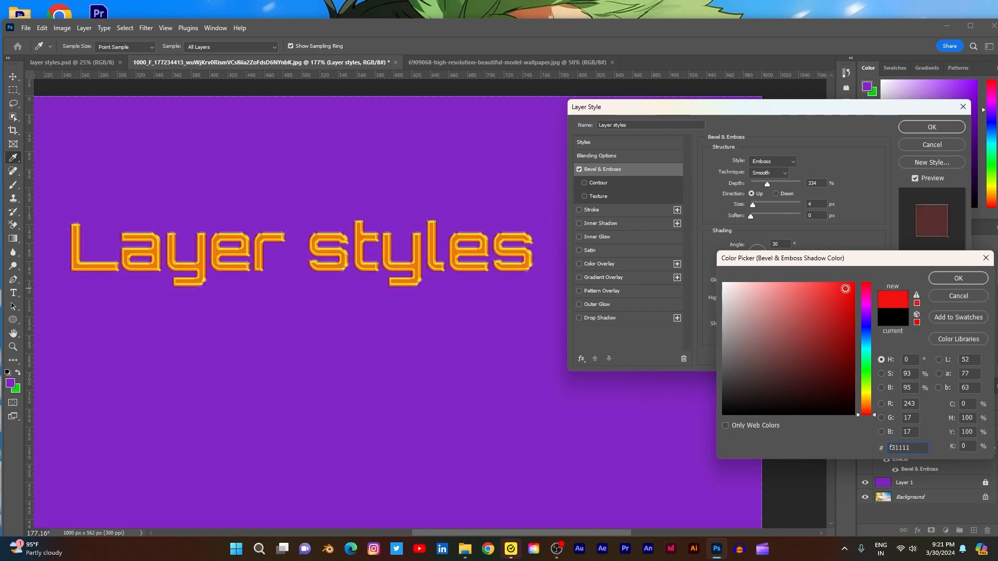
left_click_drag(845, 289, 845, 317)
left_click_drag(867, 381, 870, 349)
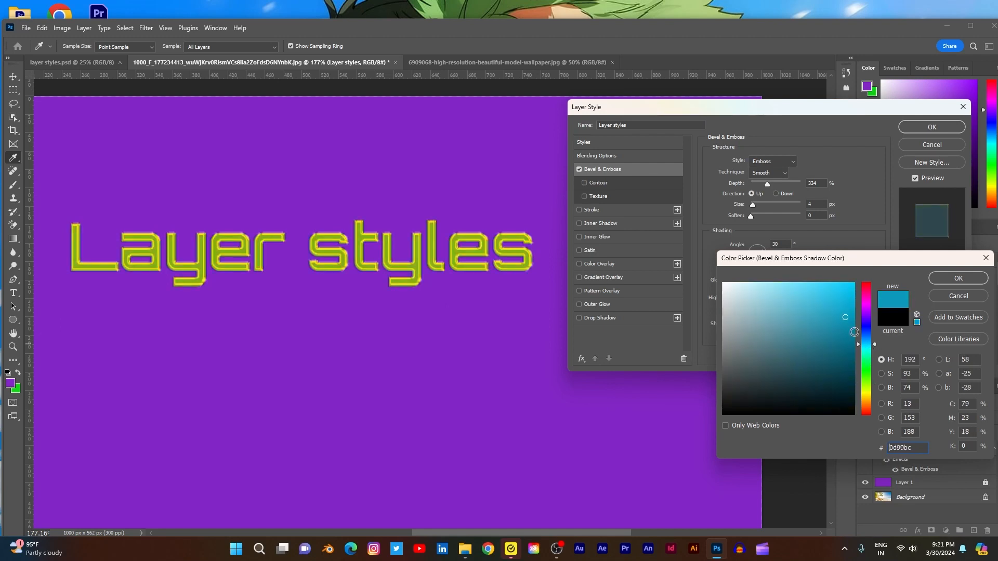
left_click(841, 345)
left_click_drag(866, 343, 868, 336)
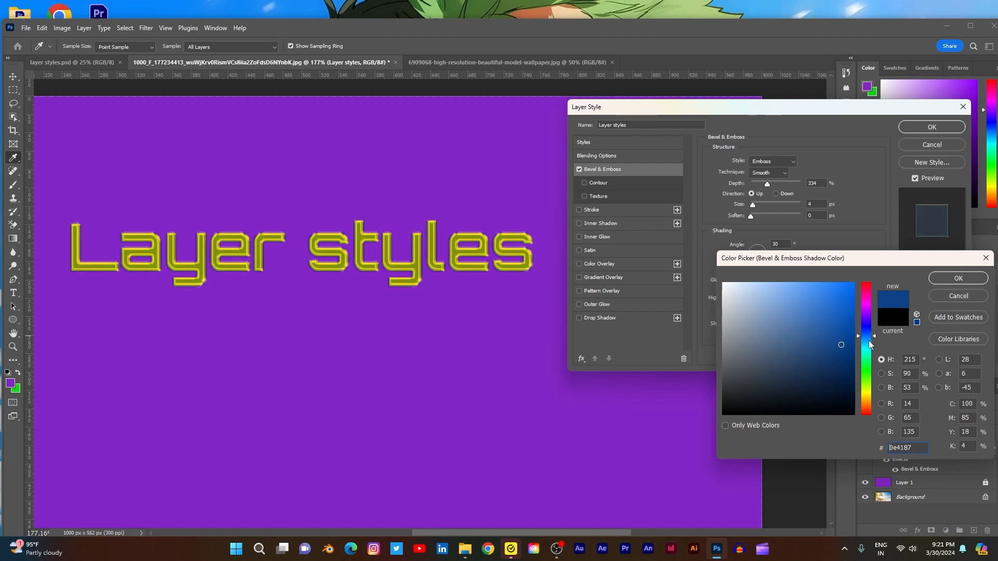
mouse_move(869, 344)
left_mouse_down()
mouse_move(868, 307)
mouse_move(869, 316)
left_mouse_up()
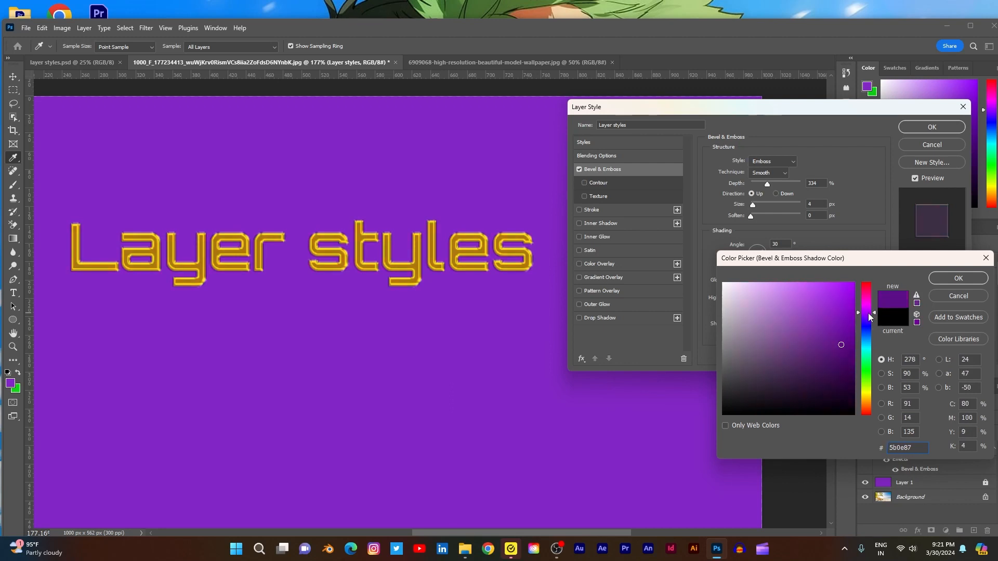
left_click_drag(869, 316, 871, 346)
left_click(941, 281)
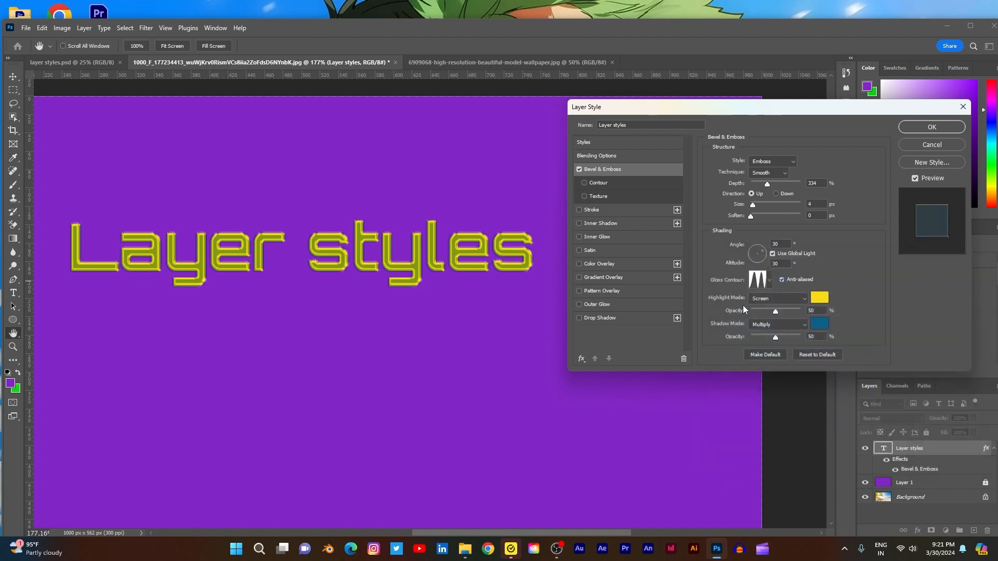
- Try the Normal, Multiply, Linear Burn and Lighten blend modes for the bevel highlight
left_click(803, 300)
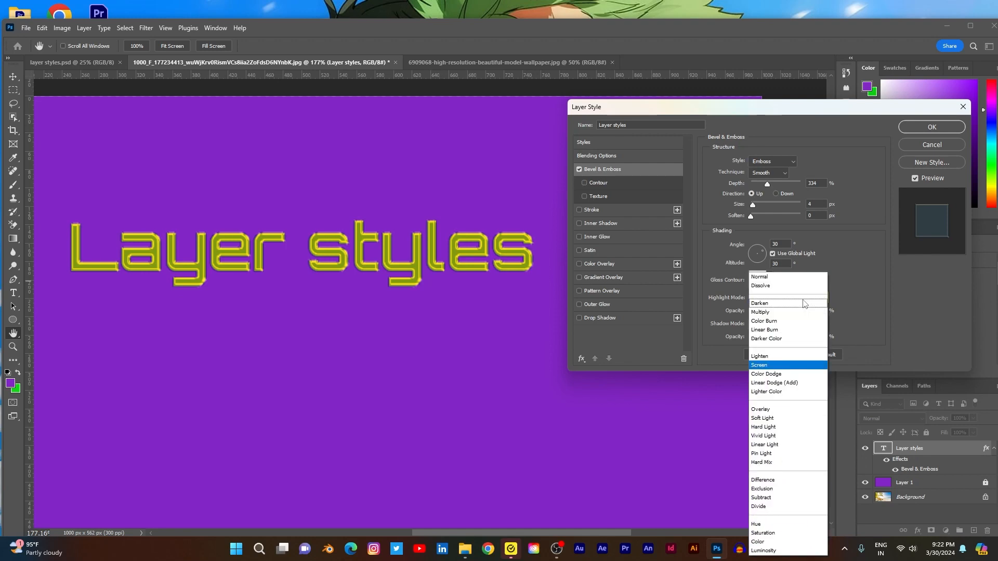
left_click(780, 279)
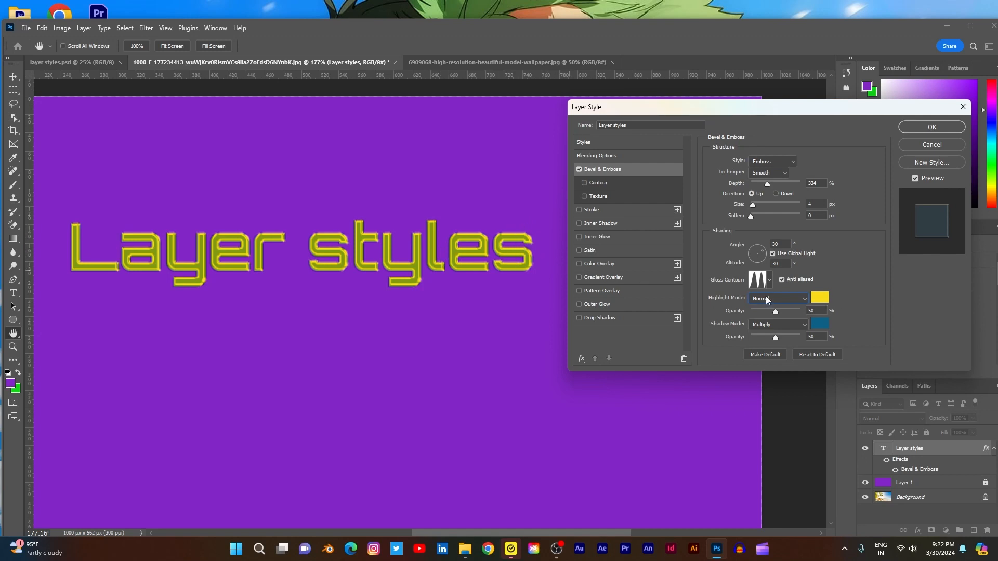
left_click(800, 298)
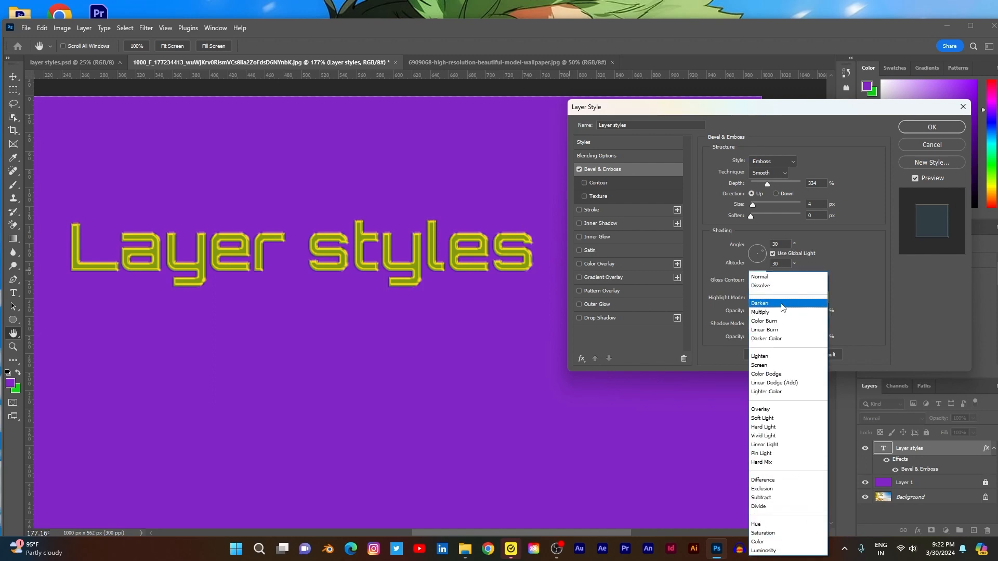
left_click(768, 312)
left_click(800, 298)
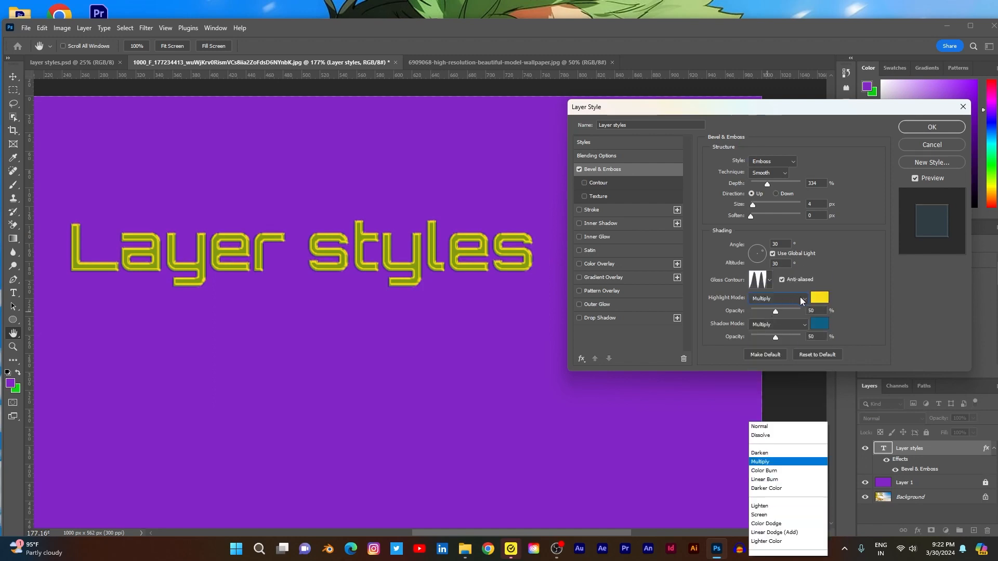
left_click(774, 331)
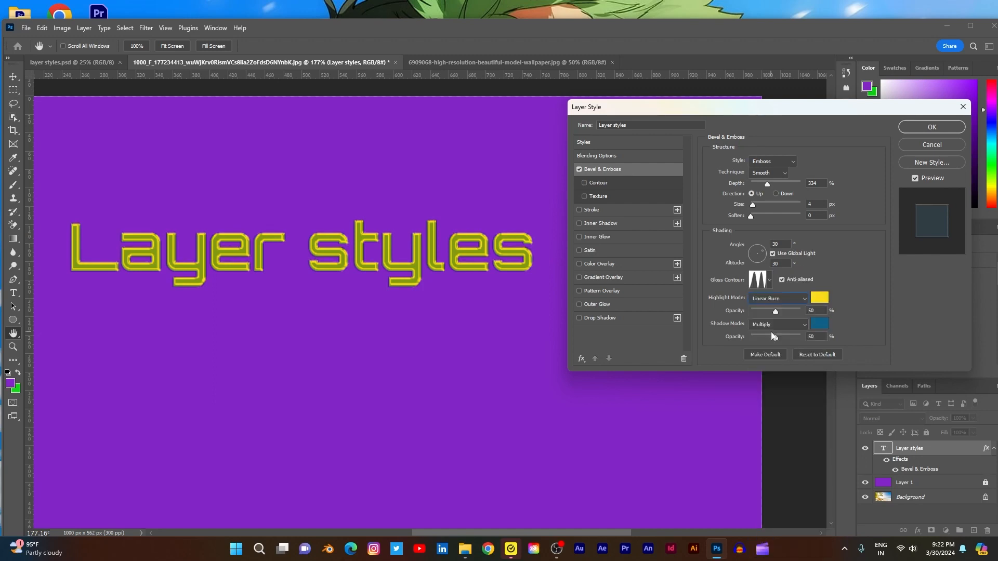
left_click(800, 299)
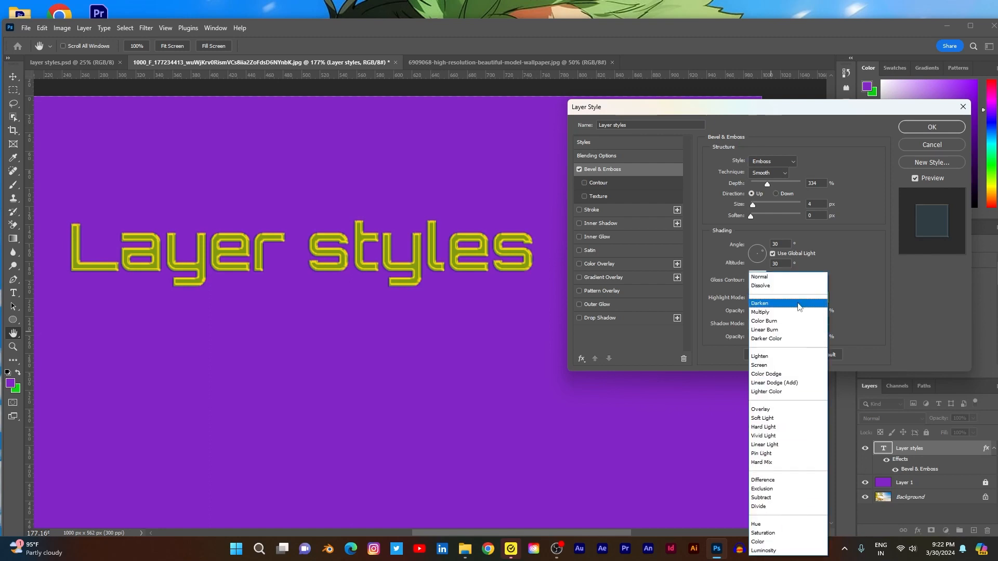
left_click(766, 357)
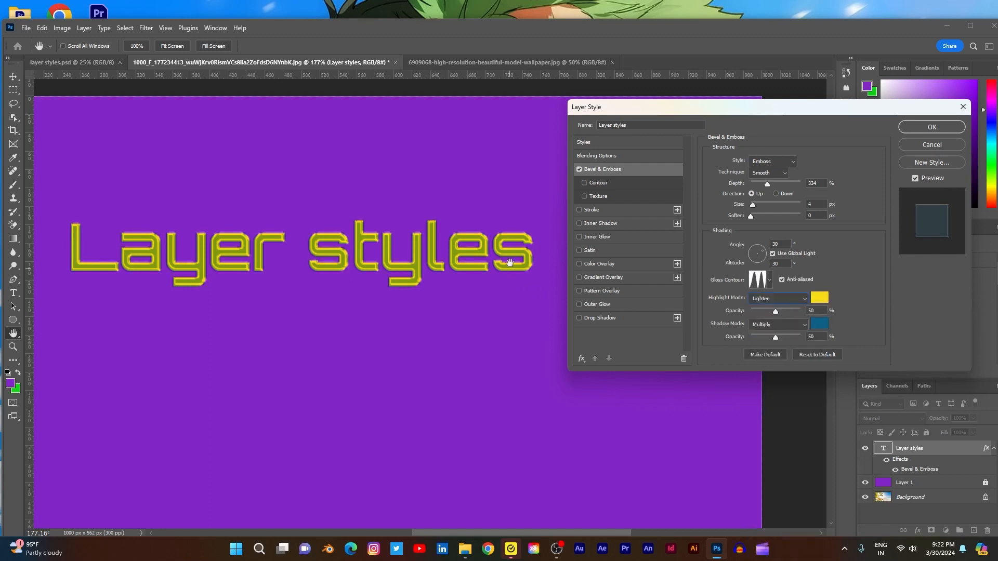
- Try the Overlay, Hard Light, Linear Light and Pin Light blend modes for the bevel highlight
left_click(796, 299)
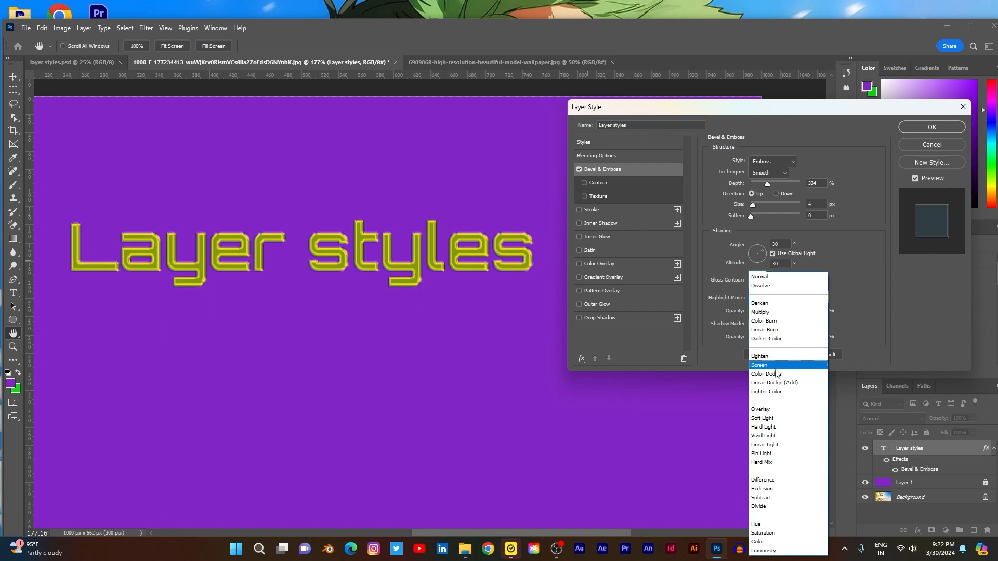
left_click(771, 407)
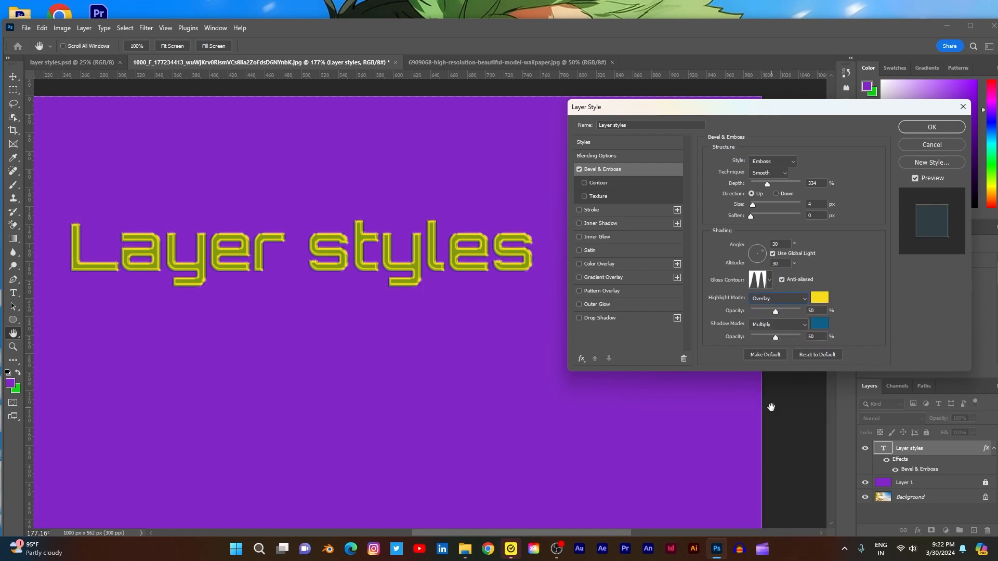
left_click(795, 298)
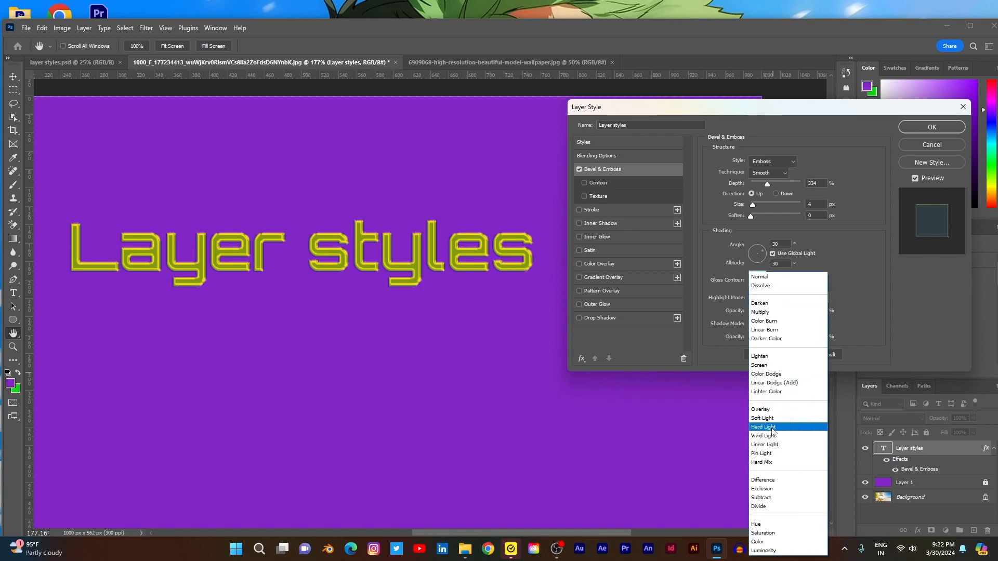
left_click(770, 427)
left_click(800, 298)
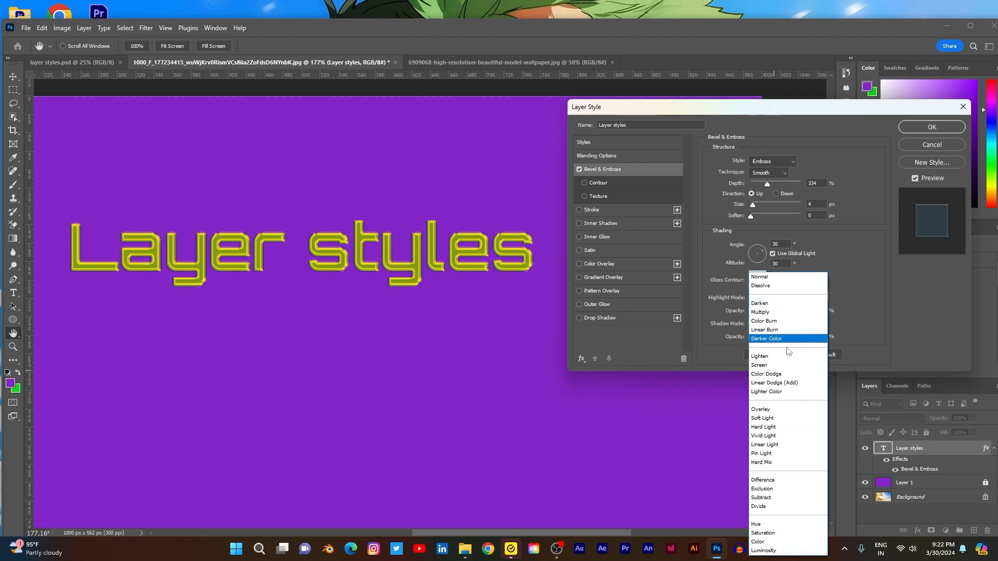
left_click(771, 450)
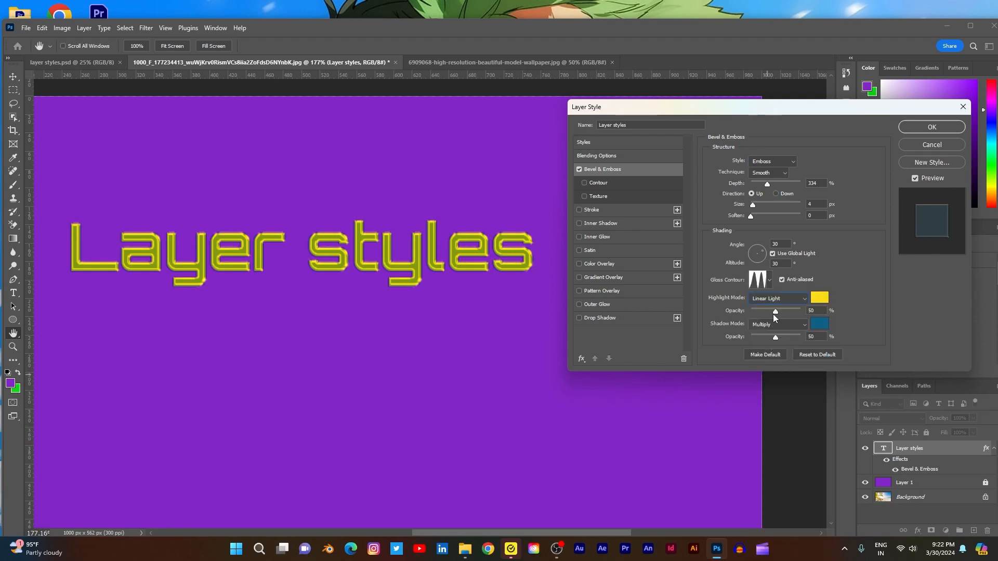
left_click(794, 303)
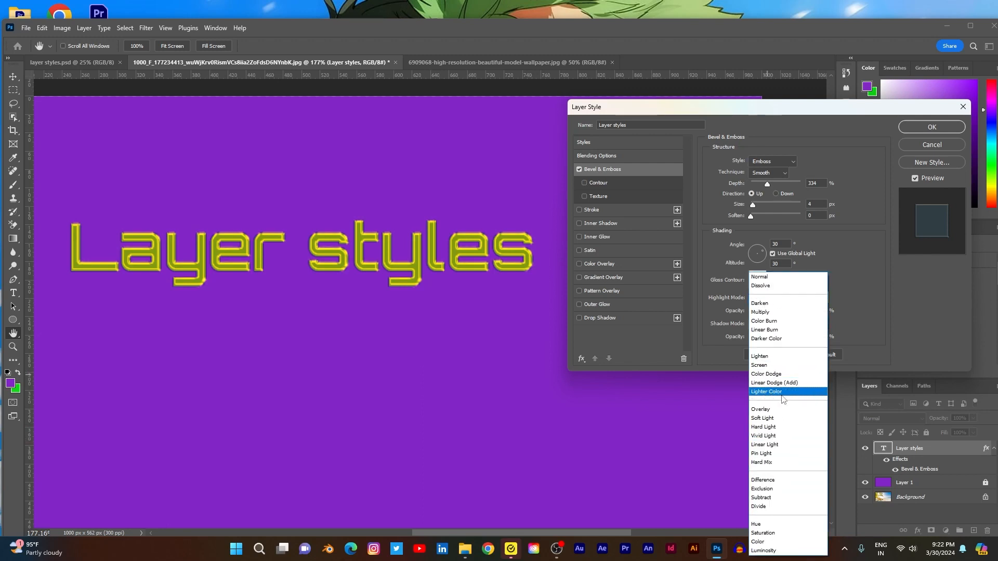
left_click(769, 449)
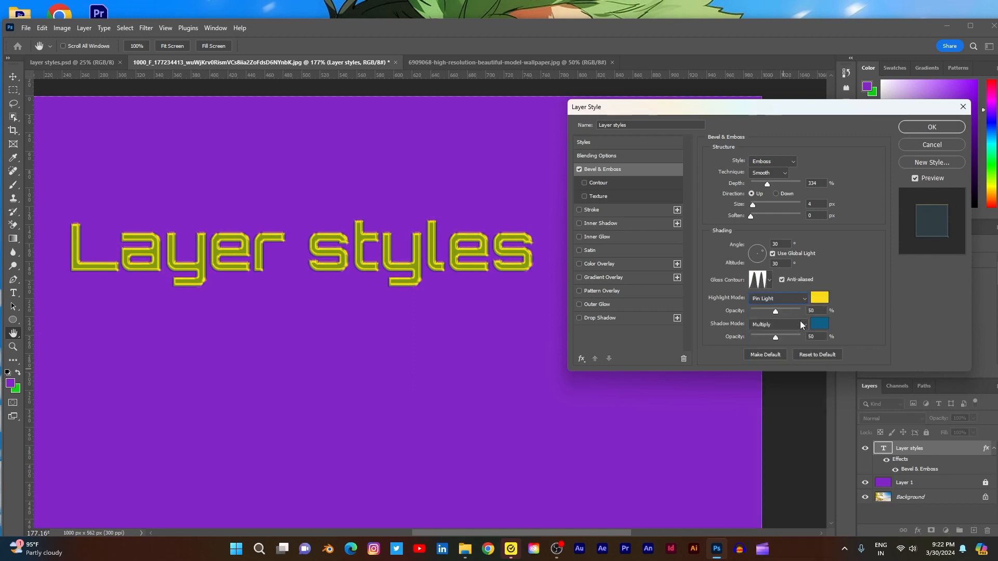
- Try the Difference, Subtract and Luminosity blend modes for the bevel highlight, and settle on Normal
left_click(803, 297)
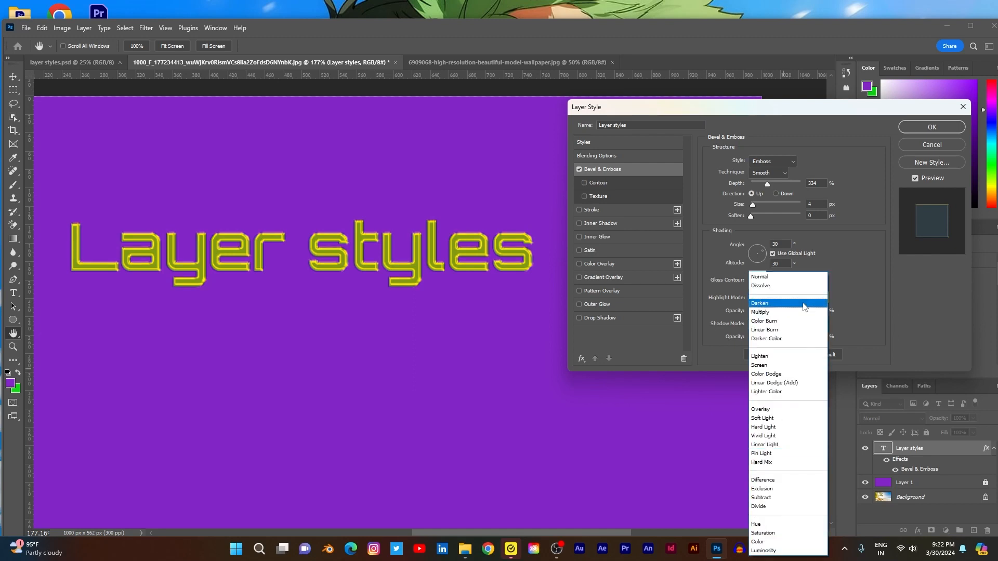
left_click(764, 481)
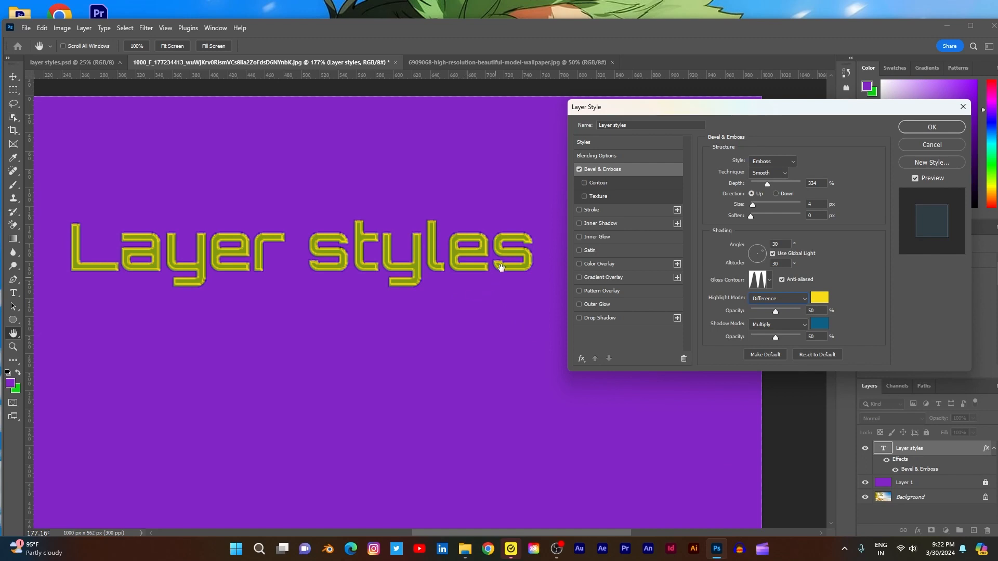
left_click(802, 297)
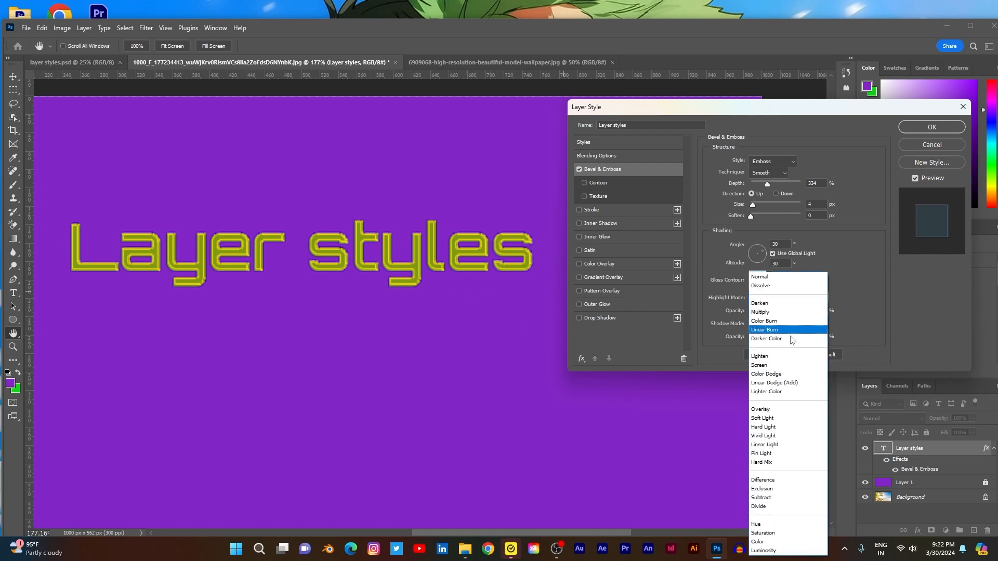
left_click(766, 498)
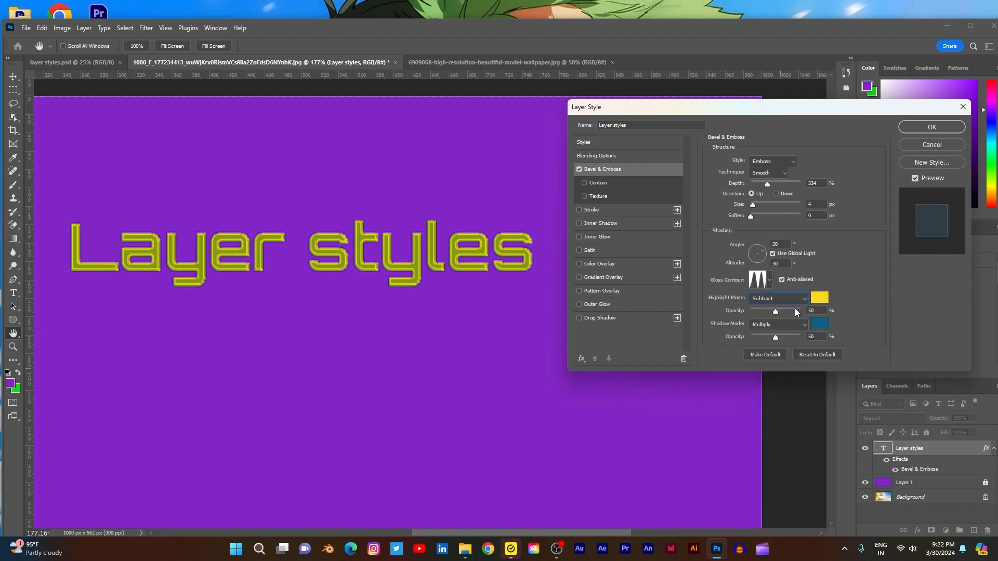
left_click(799, 296)
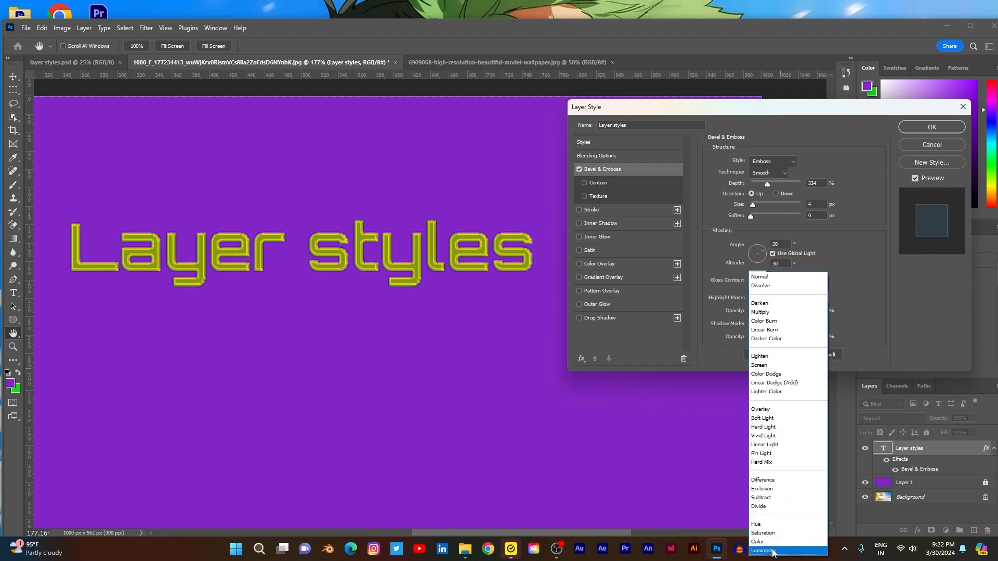
left_click(773, 551)
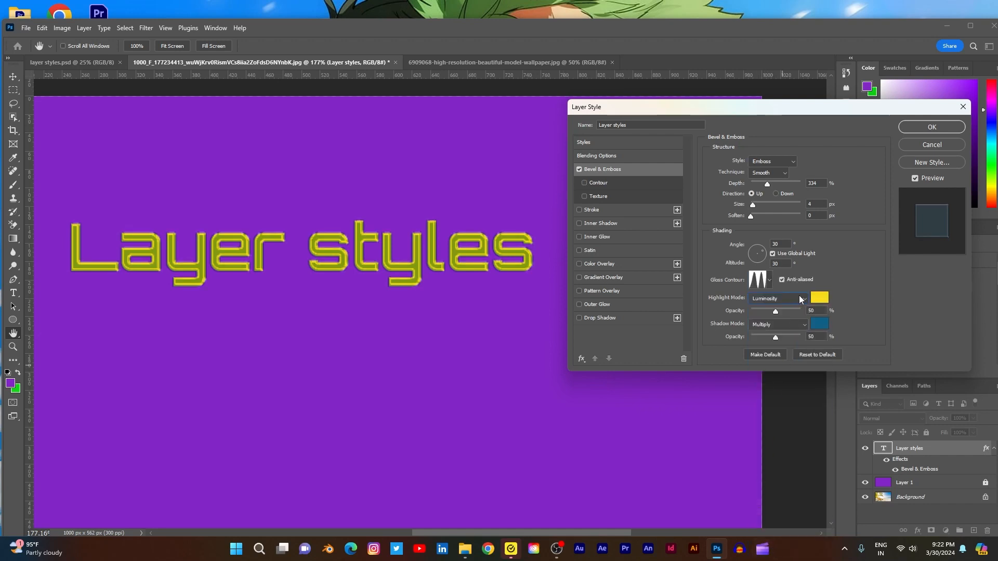
left_click(800, 297)
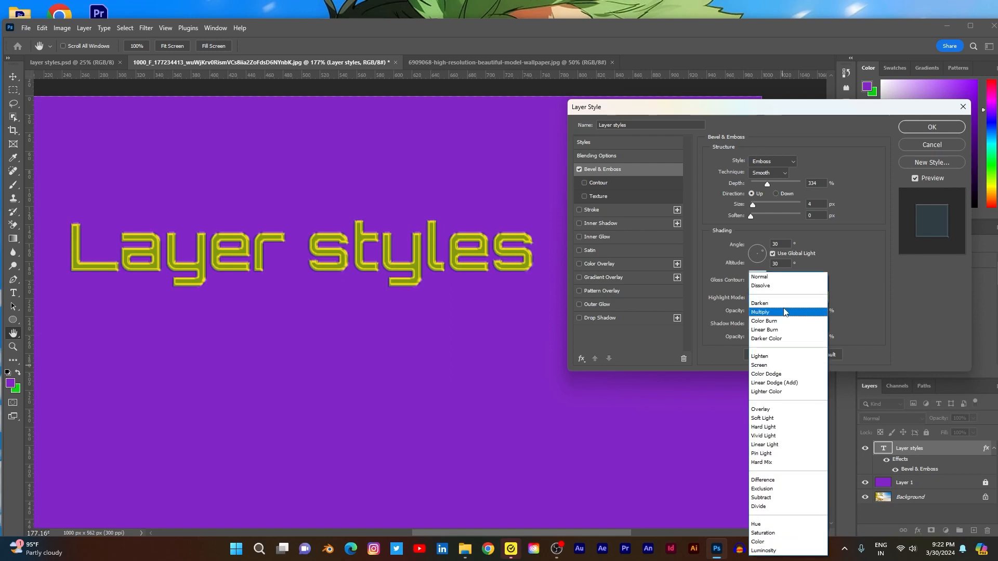
left_click(767, 277)
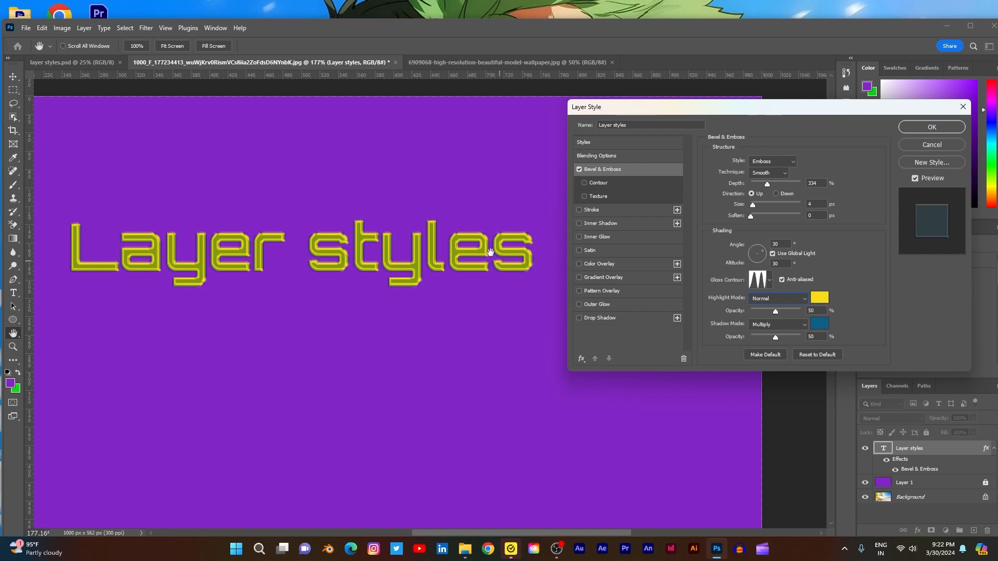
- Set the bevel's highlight opacity to 57% and its shadow opacity to 69%
mouse_move(773, 314)
left_mouse_down()
mouse_move(802, 310)
mouse_move(780, 312)
left_mouse_up()
mouse_move(774, 339)
left_mouse_down()
mouse_move(802, 340)
mouse_move(784, 341)
mouse_move(793, 342)
left_mouse_up()
mouse_move(783, 341)
left_mouse_down()
mouse_move(773, 339)
mouse_move(784, 343)
left_mouse_up()
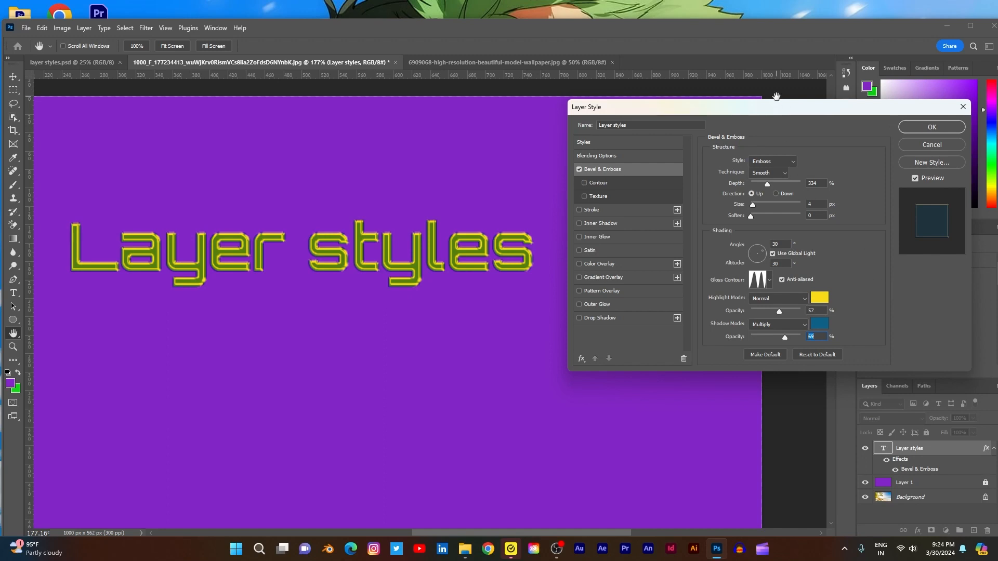
- Switch Bevel & Emboss and its Contour option off and on to compare the text, leaving both enabled
left_click(579, 170)
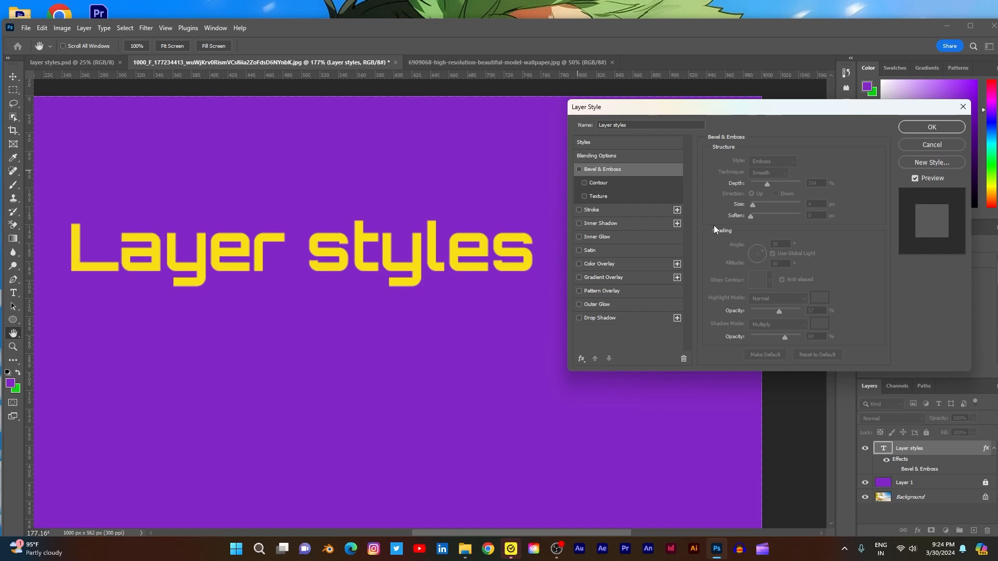
left_click(585, 183)
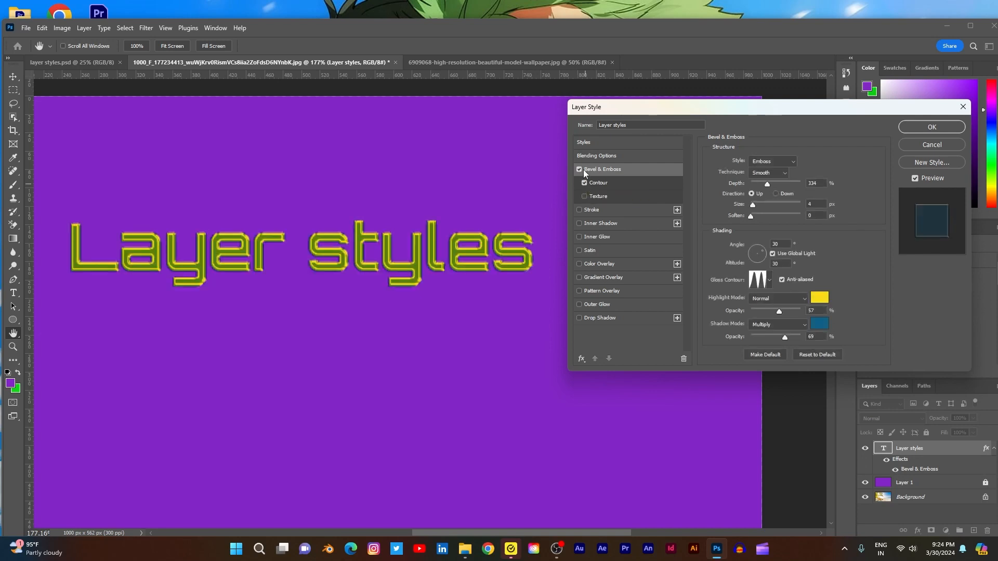
left_click(586, 183)
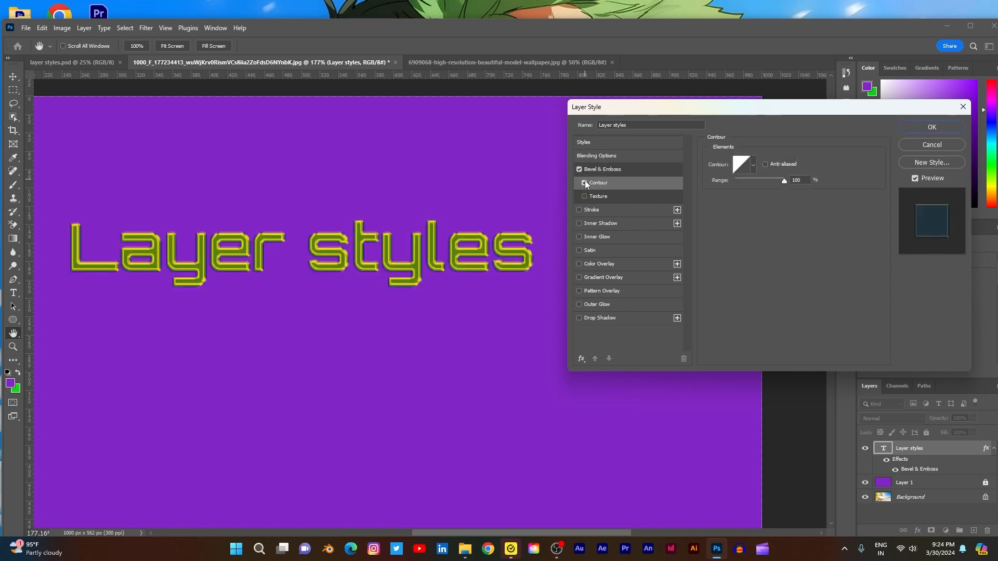
left_click(585, 183)
left_click(585, 183)
left_click(579, 170)
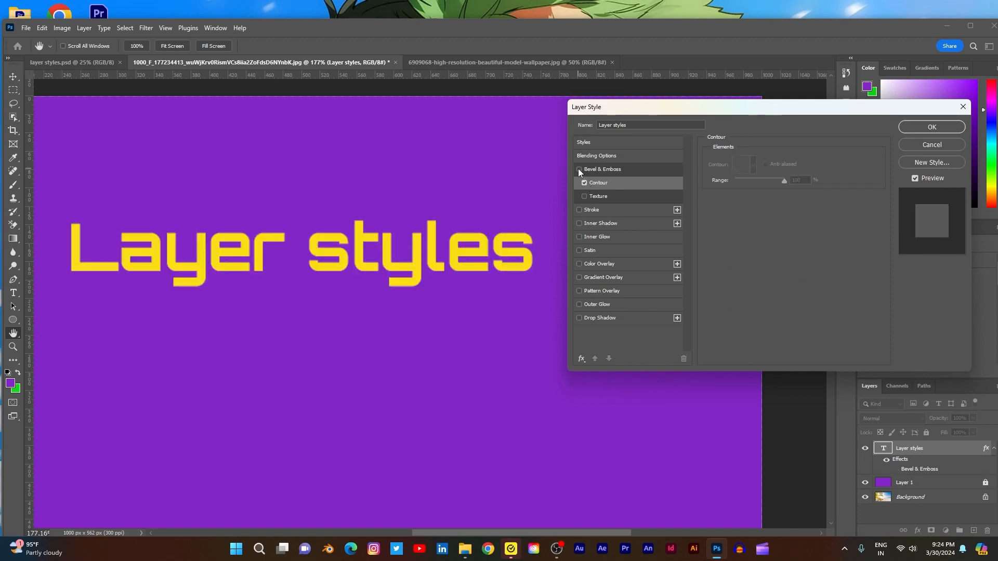
left_click(584, 183)
left_click(579, 168)
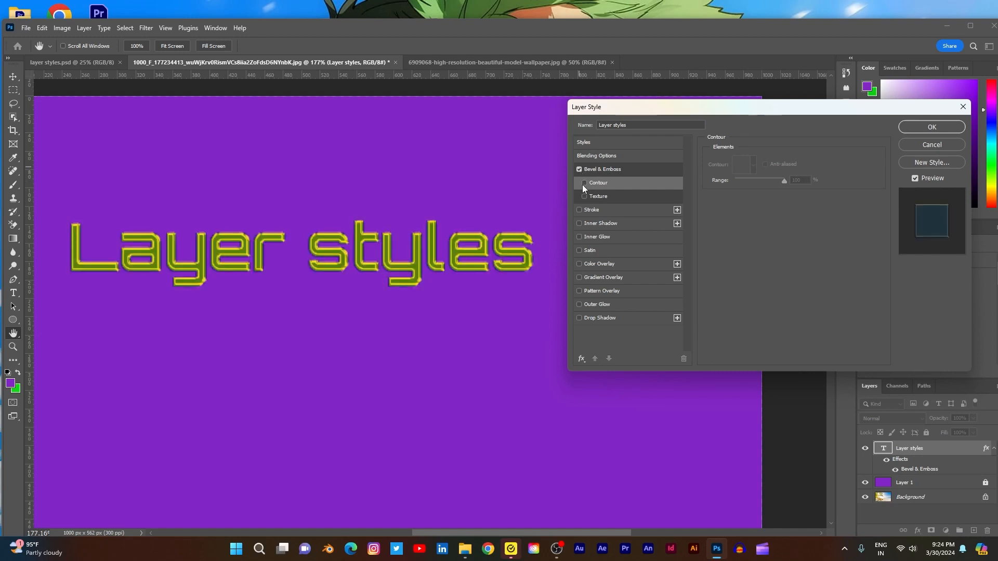
left_click(583, 184)
left_click(585, 184)
left_click(584, 182)
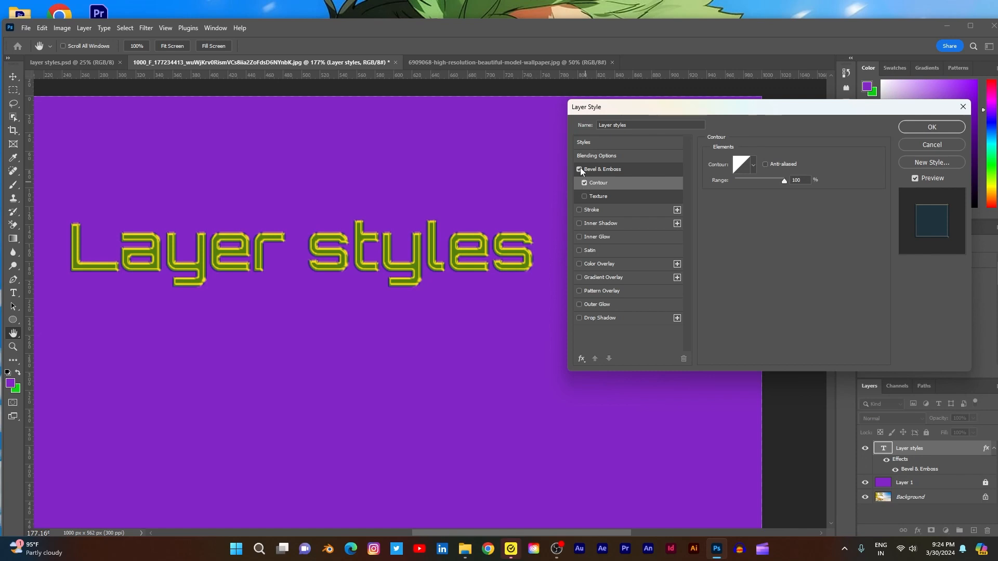
left_click(579, 169)
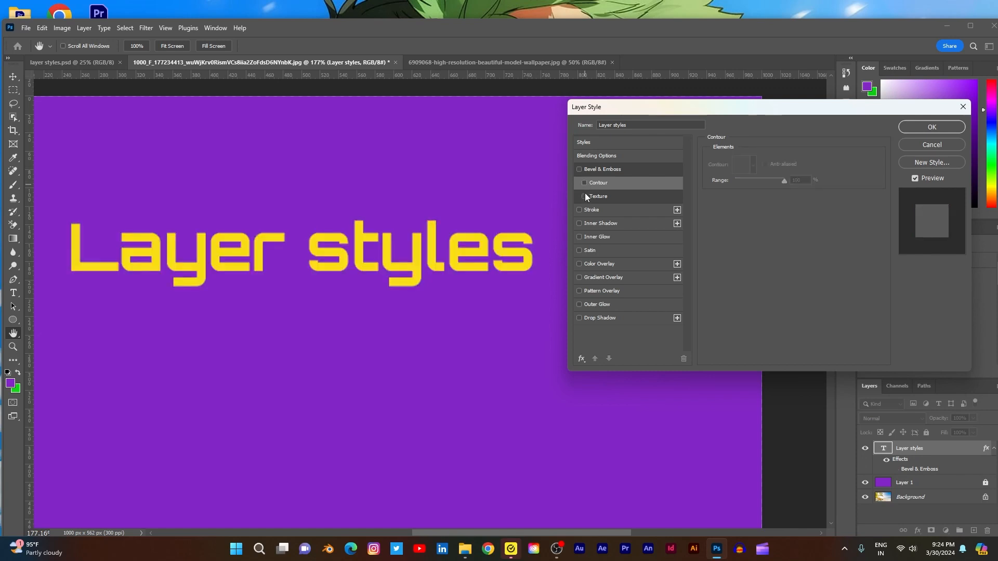
left_click(585, 183)
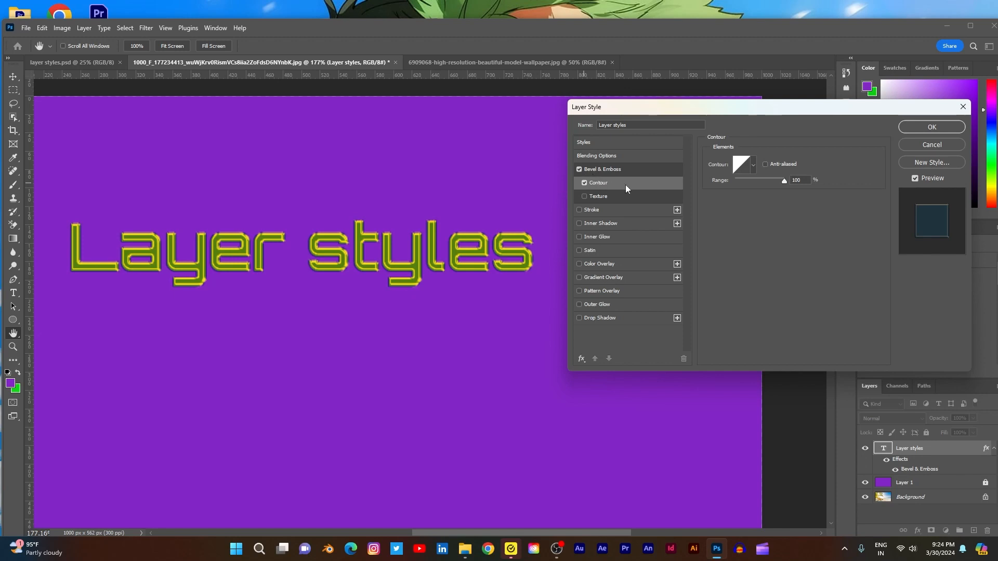
- Try several wavy, stepped, cone and ring-shaped presets for the bevel contour, ending with the triple-peaked ring preset
left_click(753, 166)
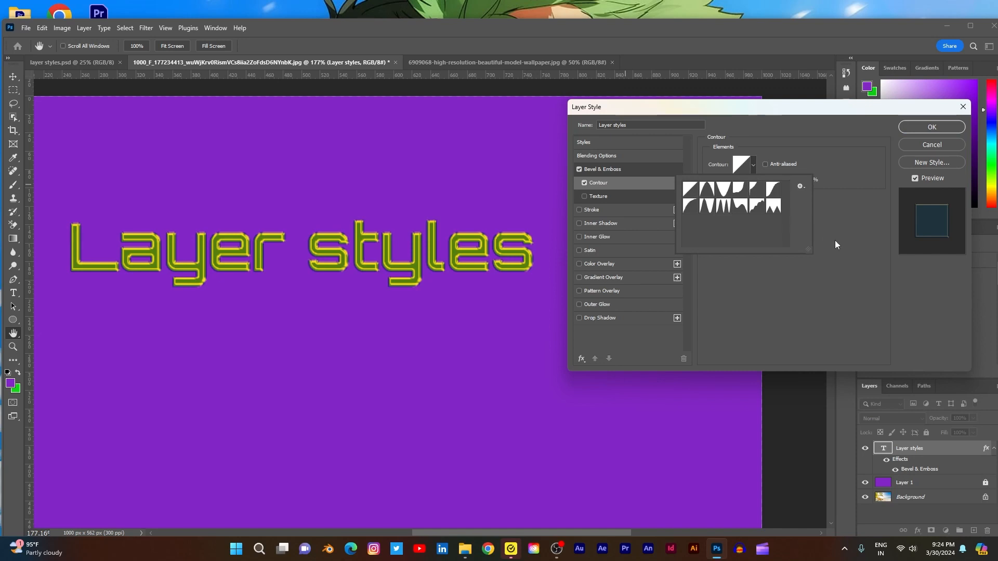
left_click(758, 208)
left_click(740, 208)
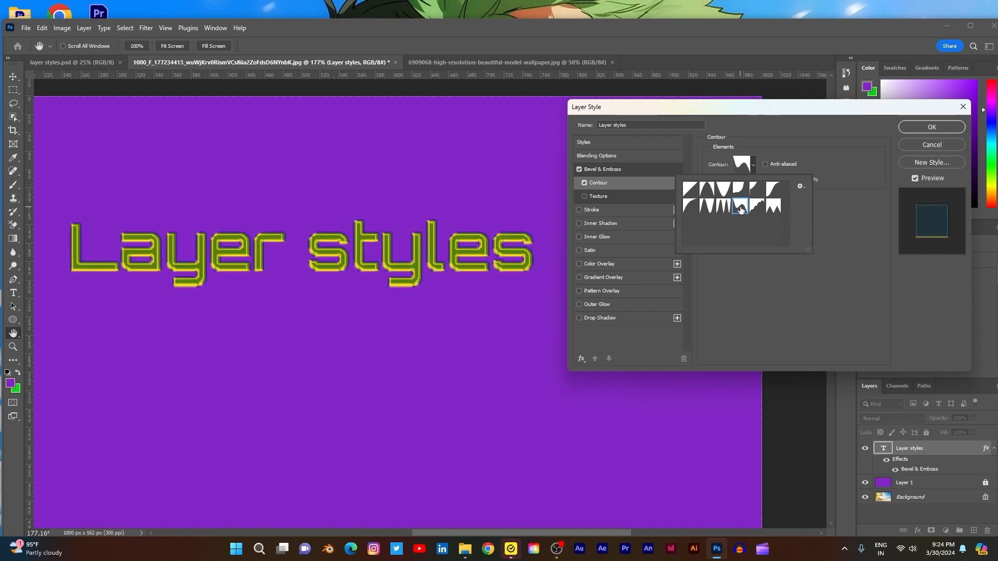
left_click(708, 208)
left_click(723, 207)
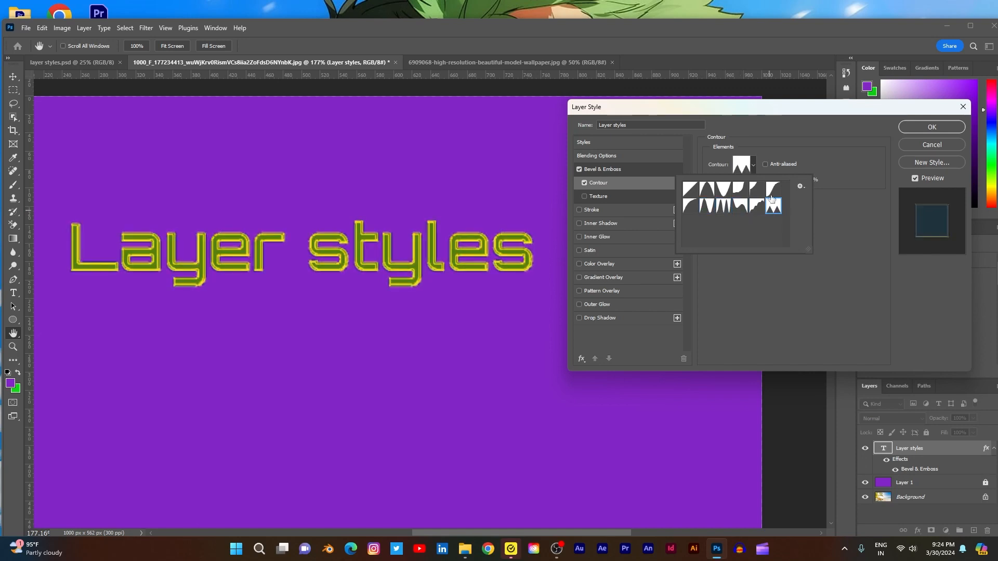
left_click(723, 189)
left_click(720, 211)
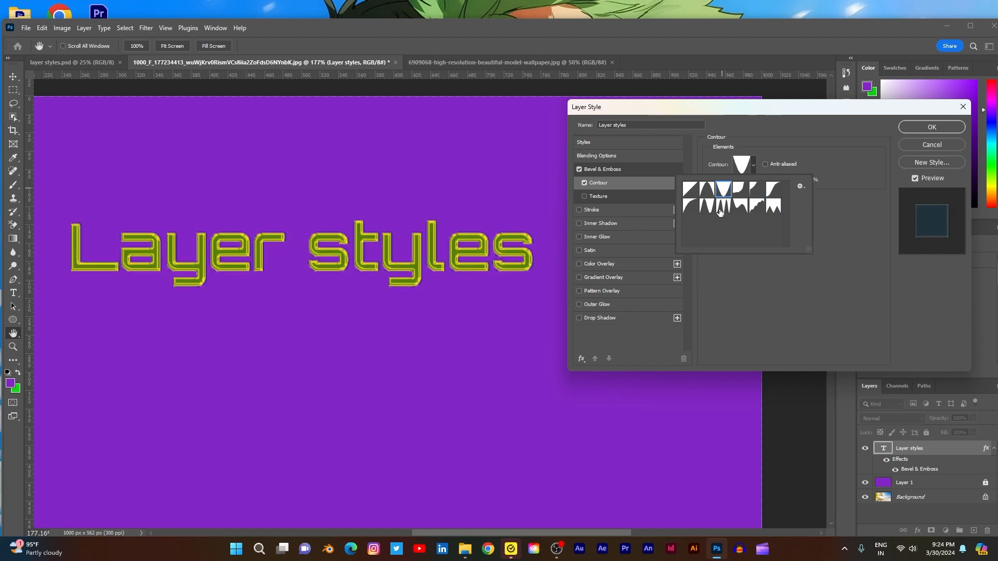
left_click(757, 210)
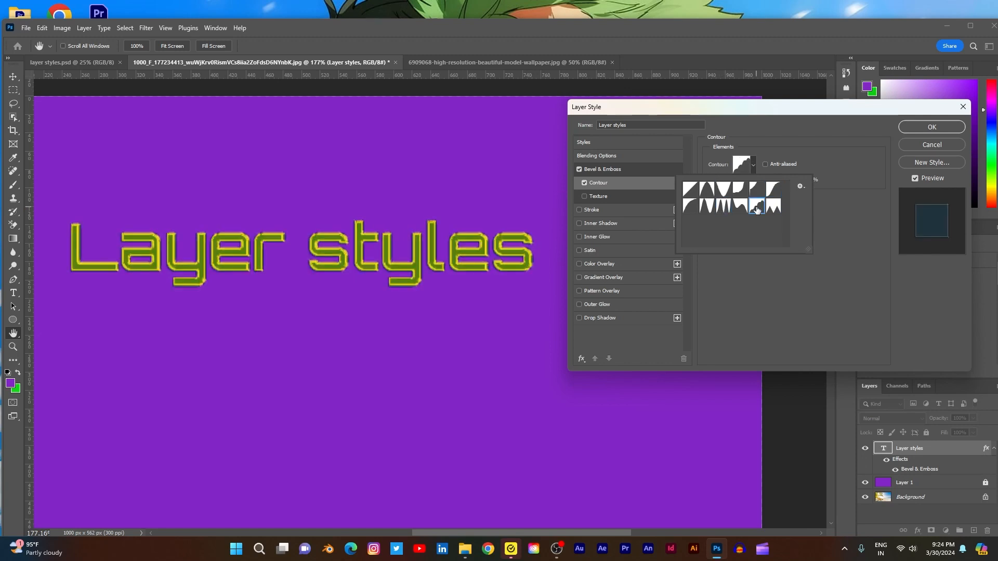
left_click(707, 208)
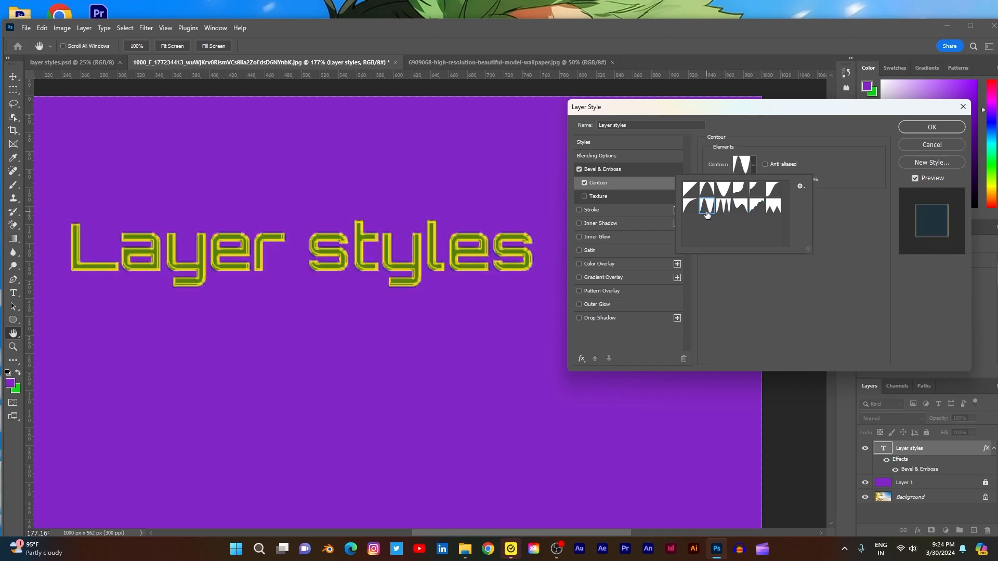
left_click(723, 208)
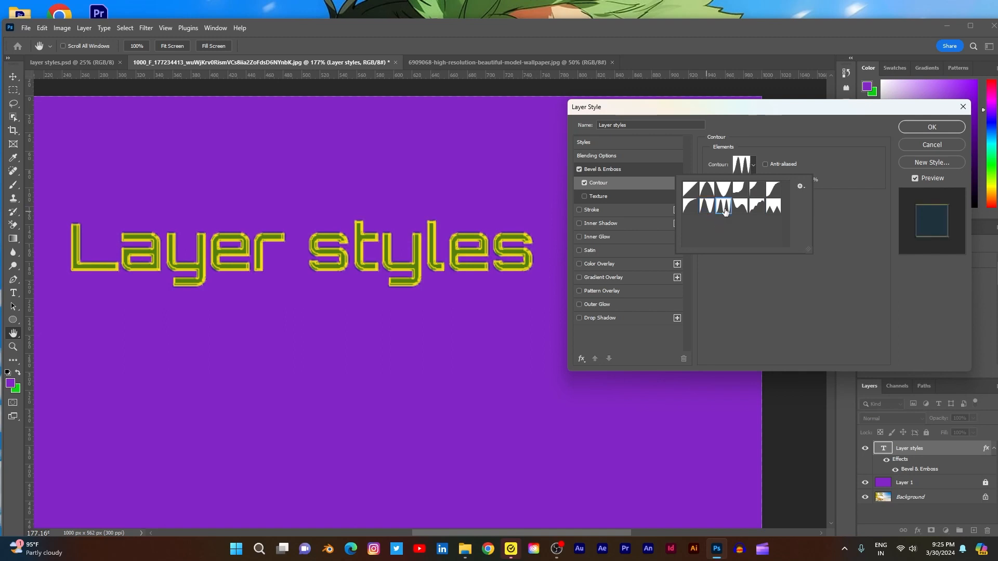
left_click(845, 234)
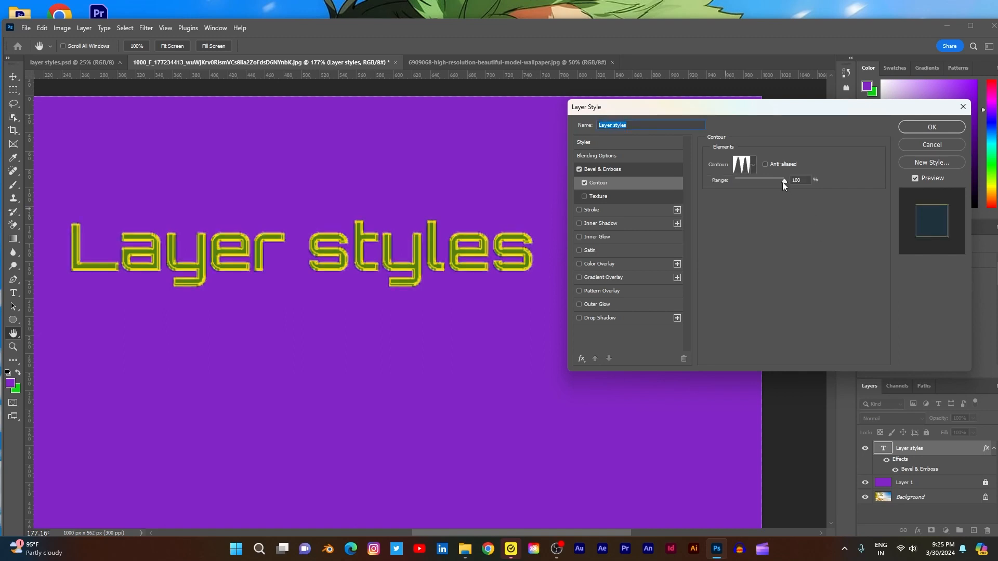
- Vary the range of the triple-peaked contour, and reset the bevel contour to the straight diagonal preset
left_click_drag(782, 182, 817, 192)
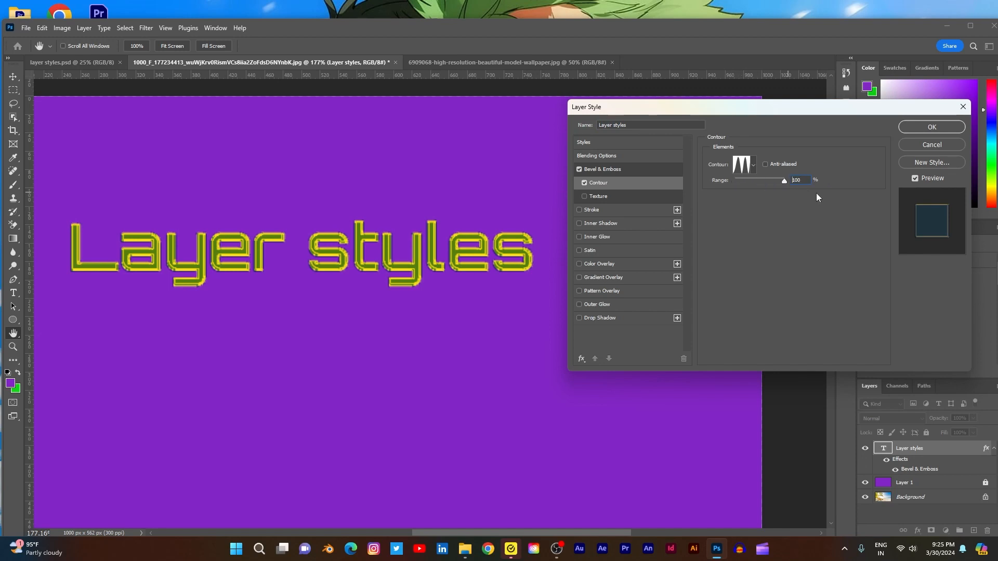
left_click(749, 168)
left_click(690, 191)
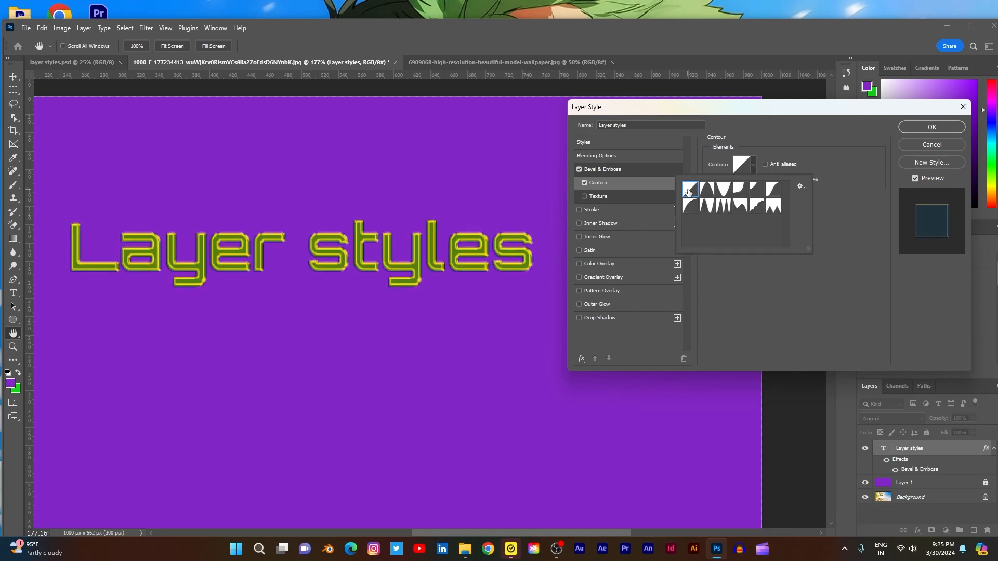
left_click(840, 200)
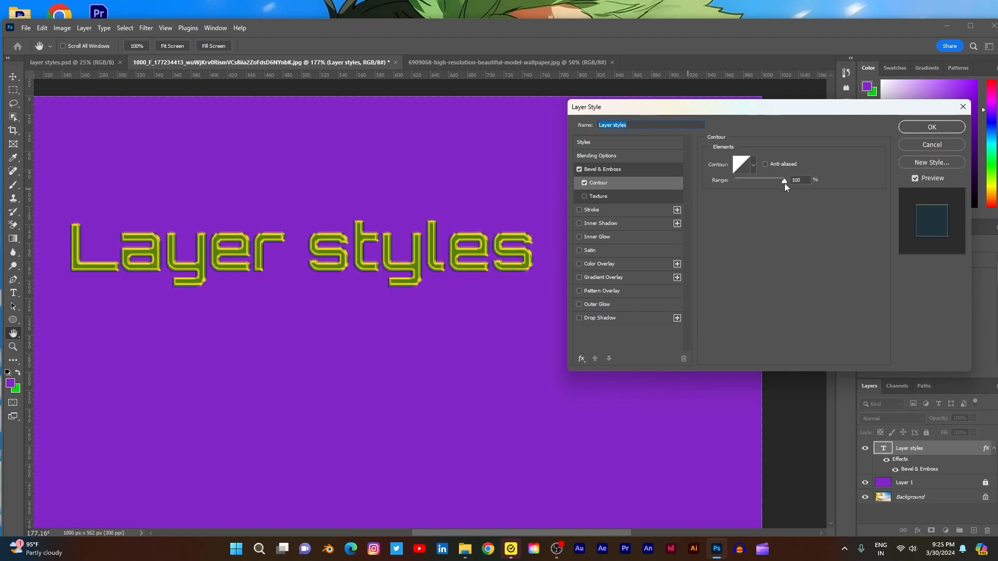
- Vary the range of the straight diagonal contour, return it to 100%, and disable Contour
left_click_drag(784, 183, 747, 185)
left_click_drag(843, 190, 844, 190)
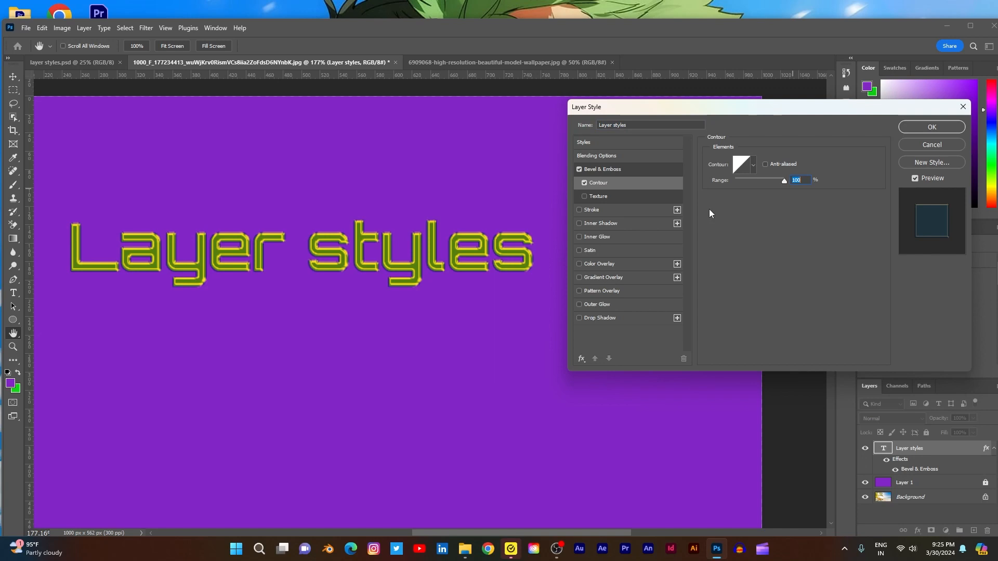
left_click(584, 184)
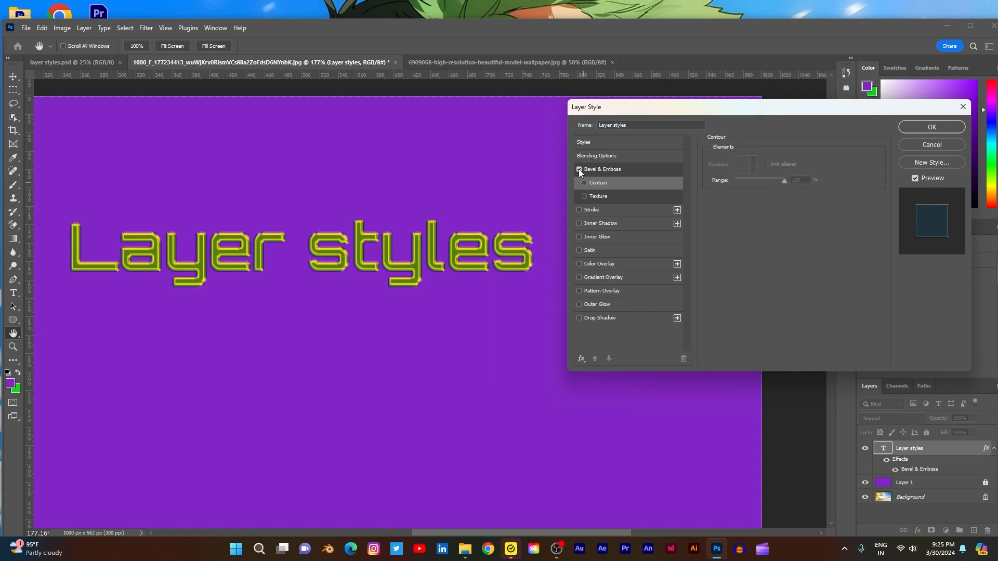
- Enable Texture for Bevel & Emboss, compare the text with the bevel off and on, and show the texture settings
left_click(579, 169)
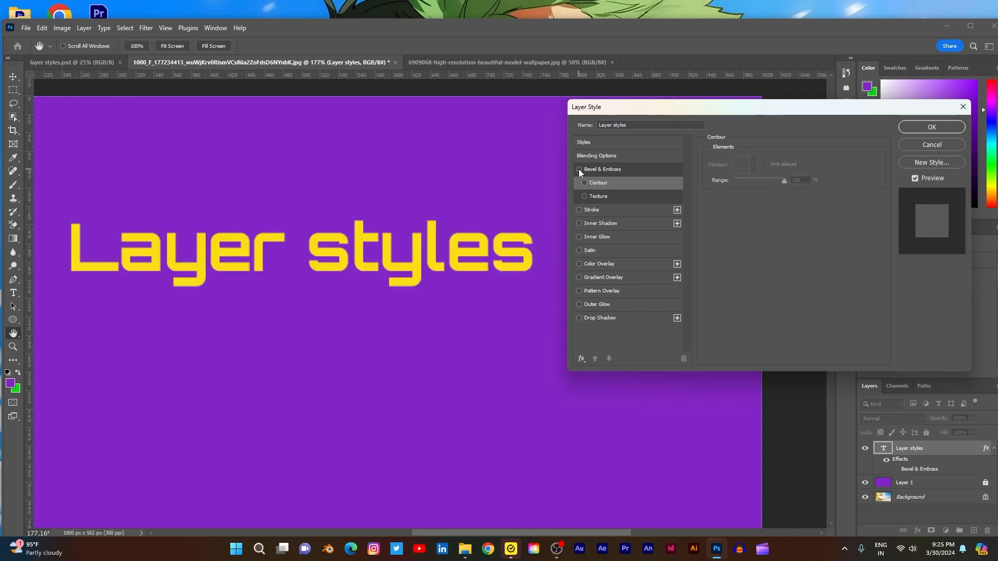
left_click(585, 197)
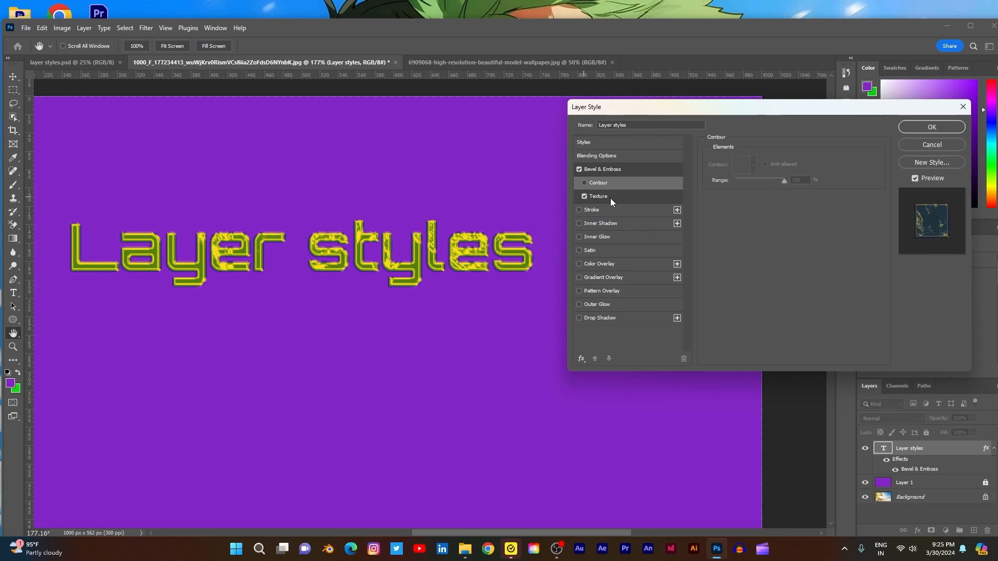
left_click(579, 170)
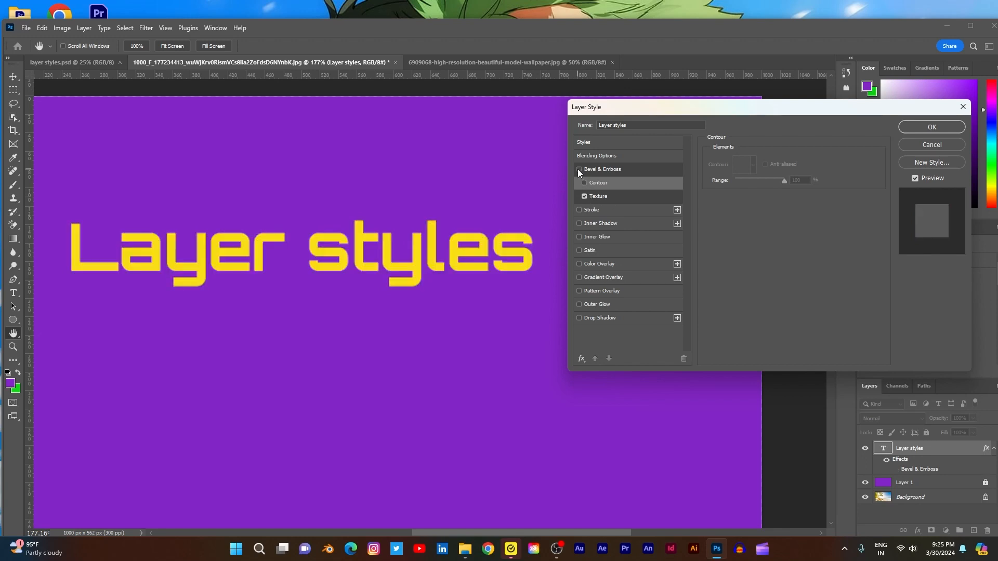
left_click(626, 198)
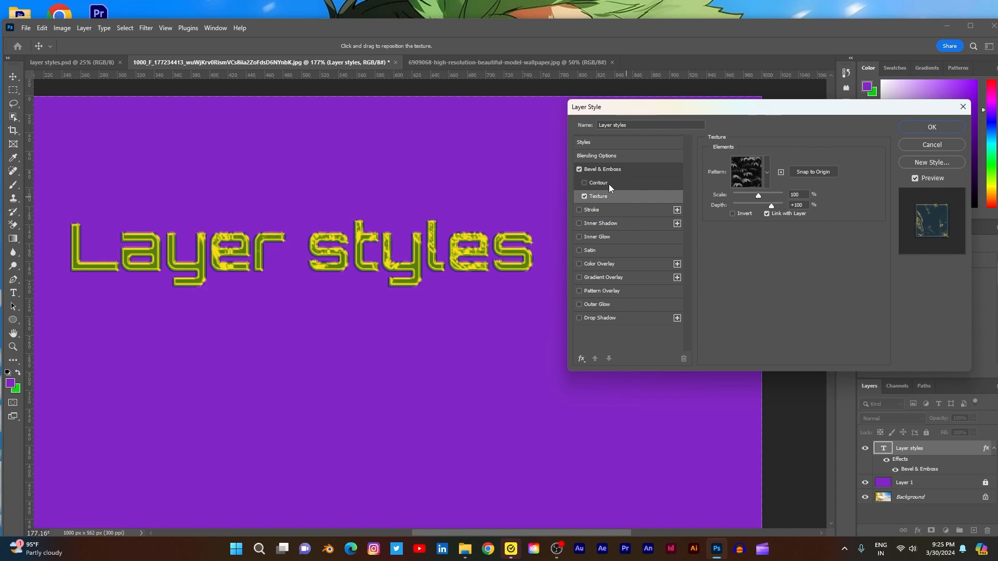
left_click(587, 170)
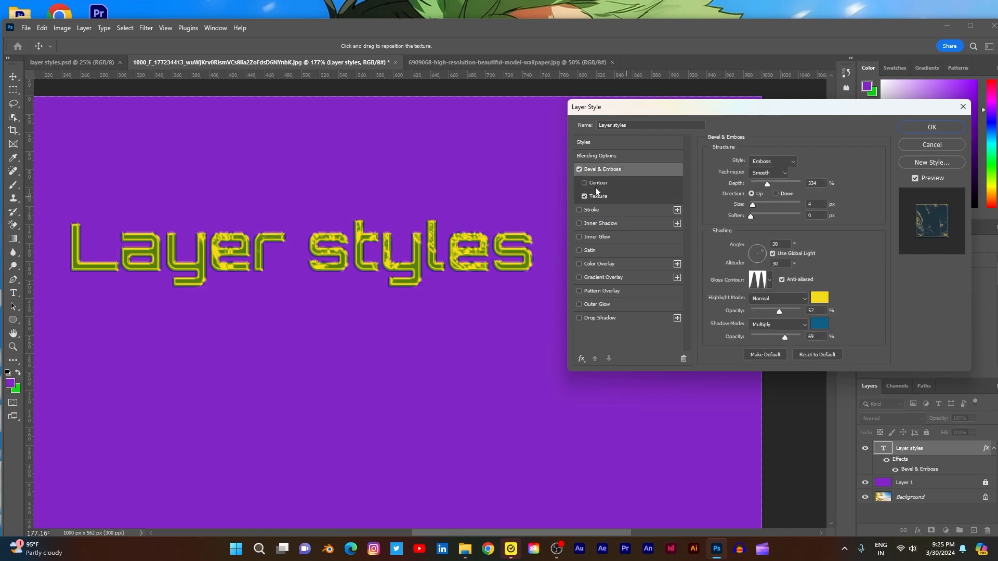
left_click(579, 170)
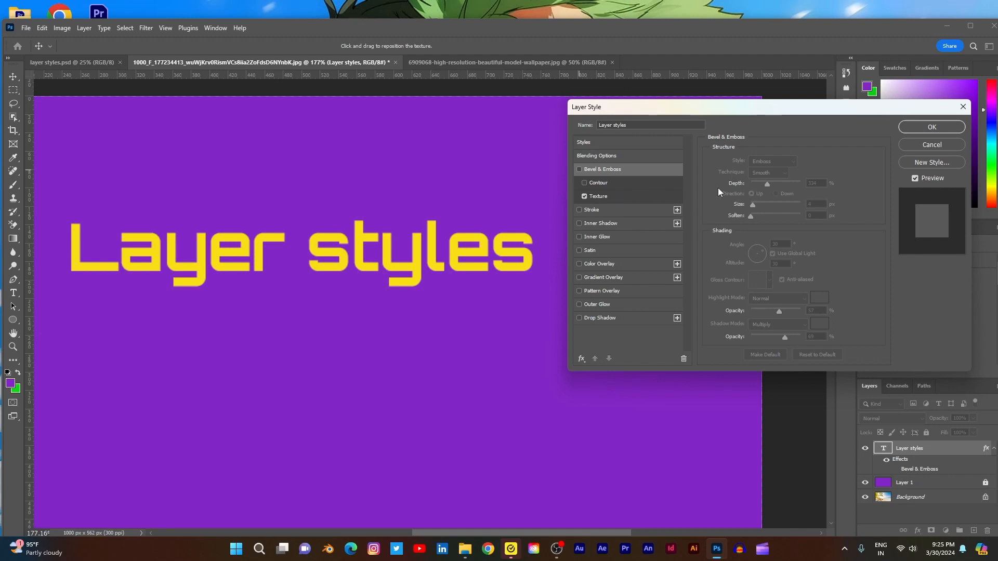
left_click(616, 196)
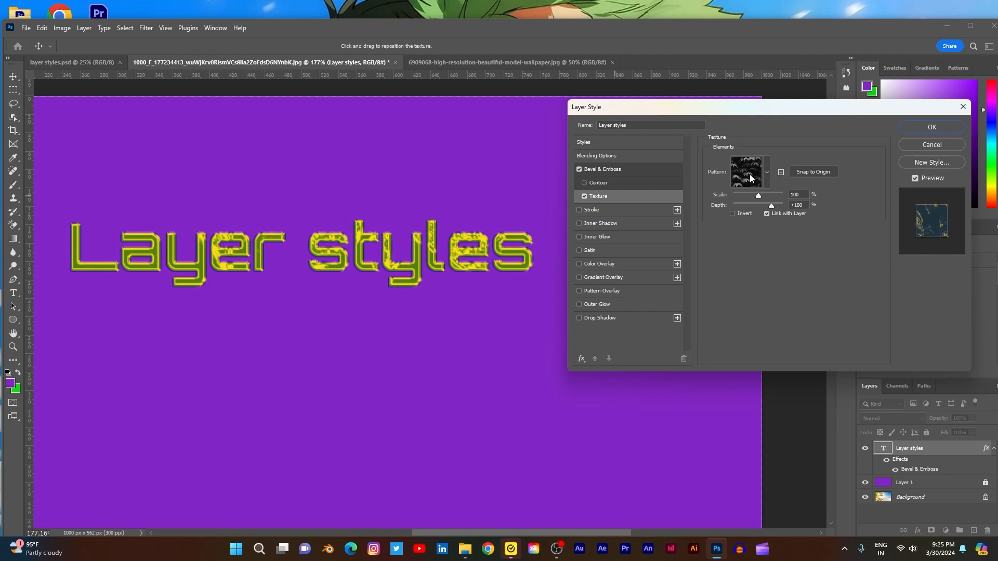
- Try the three patterns of the Grass group as the bevel texture
left_click(763, 174)
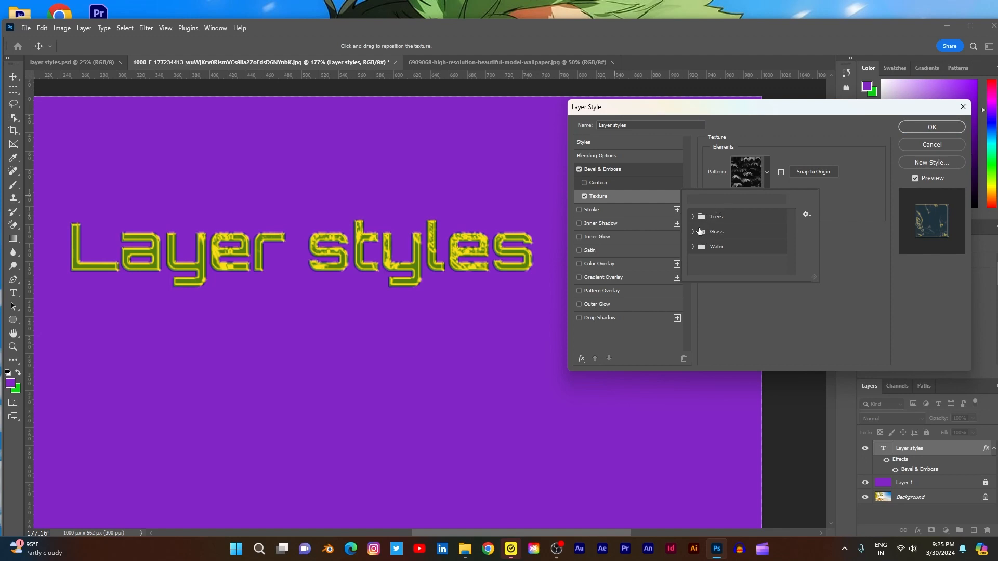
left_click(694, 232)
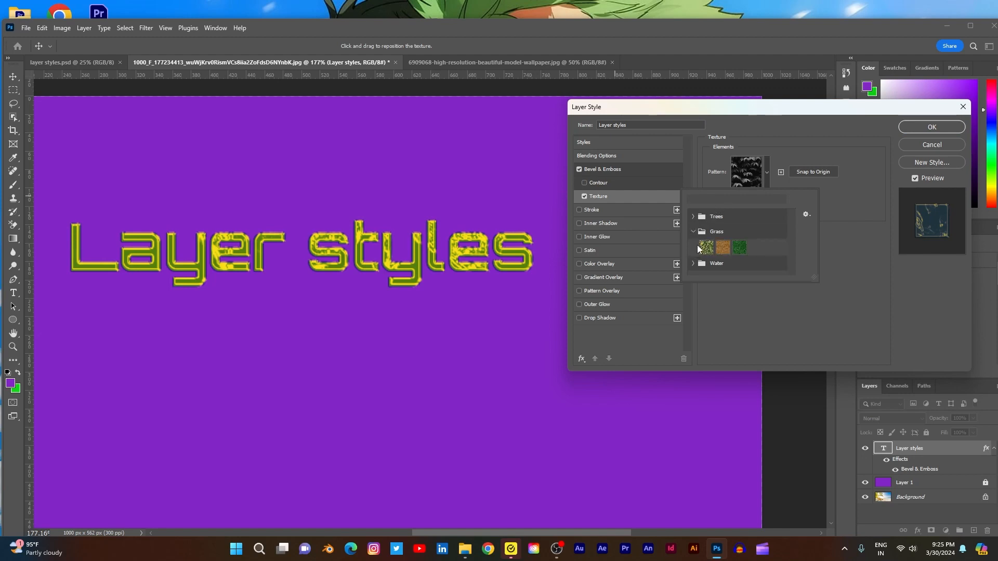
left_click(704, 247)
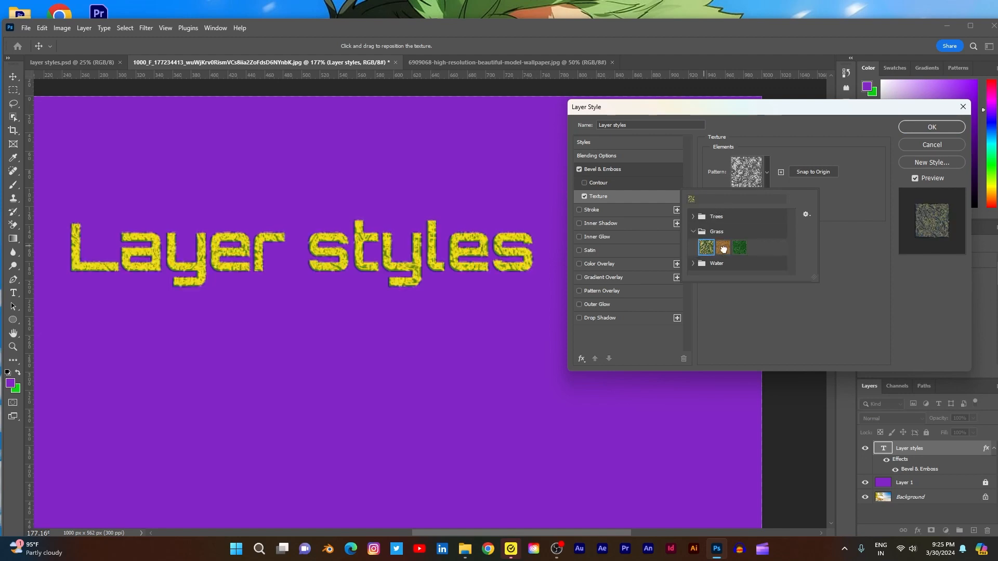
left_click(723, 252)
left_click(739, 248)
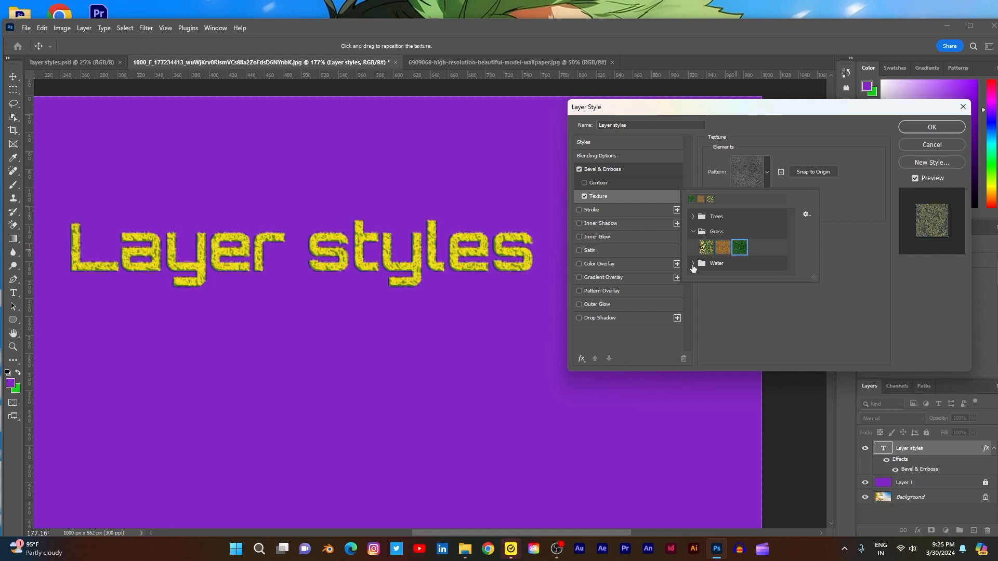
- Try the blue pattern of the Water group as the bevel texture, and apply the pale green Water pattern
left_click(693, 263)
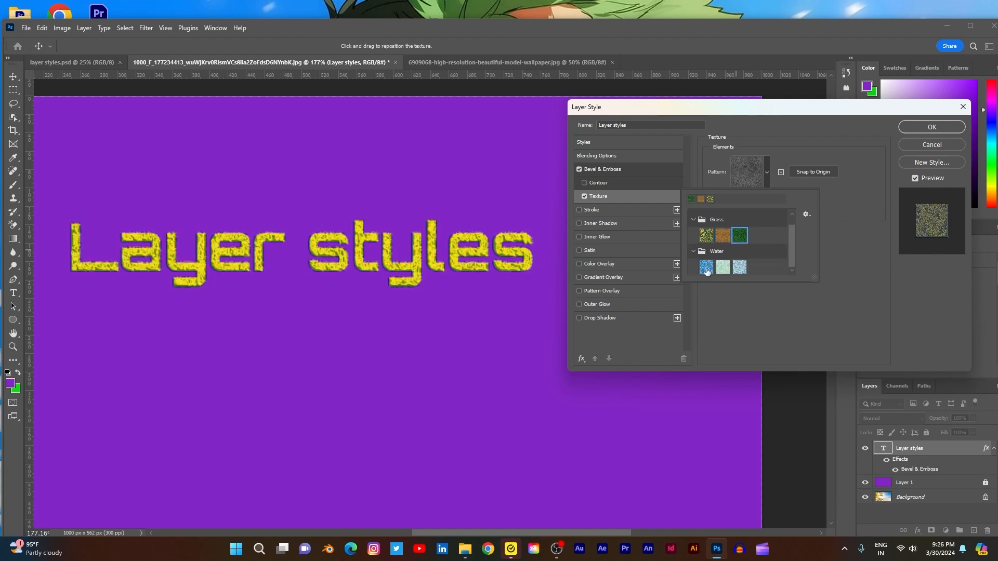
left_click(706, 268)
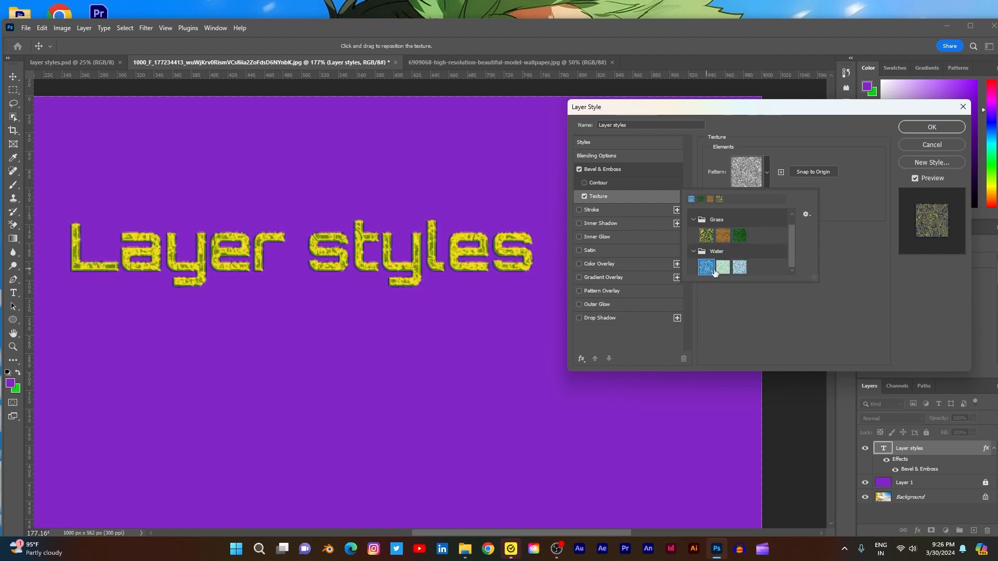
left_click(723, 268)
left_click(869, 277)
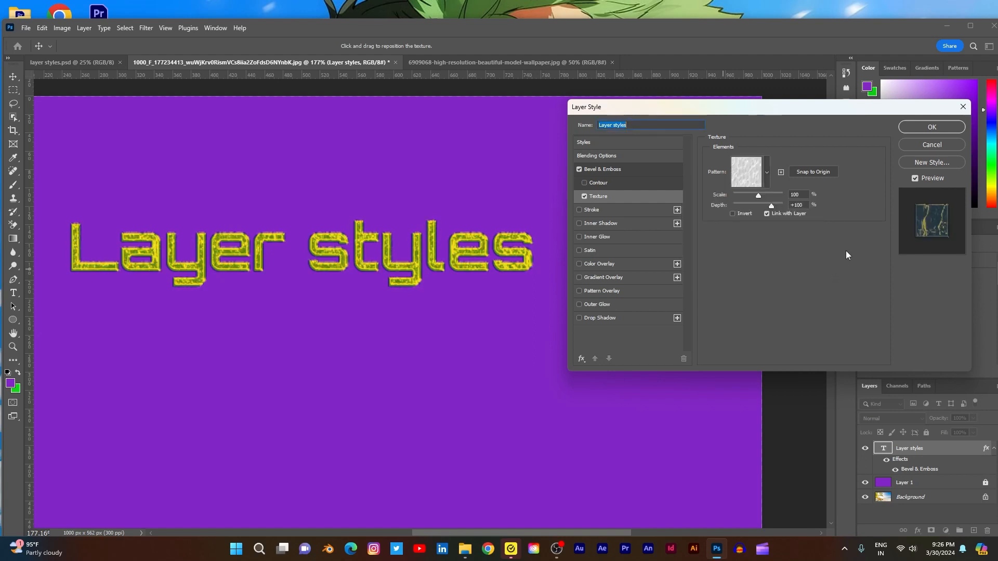
- Set the bevel texture's scale to 51% and its depth to +22%
mouse_move(758, 199)
left_mouse_down()
mouse_move(742, 195)
mouse_move(776, 204)
mouse_move(762, 205)
left_mouse_up()
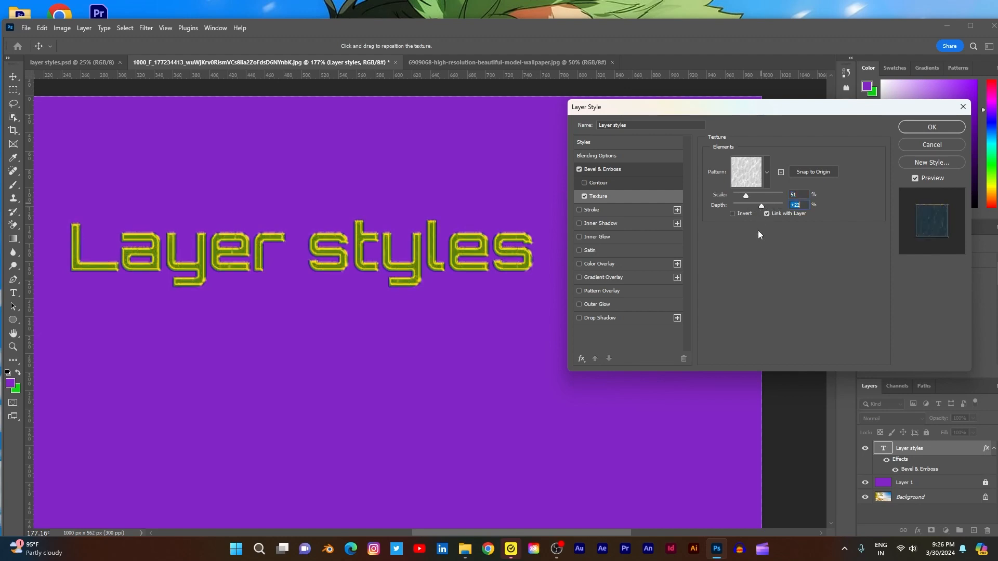
- Browse the recent patterns for the bevel texture, and compare the texture with Invert on and off
left_click(767, 173)
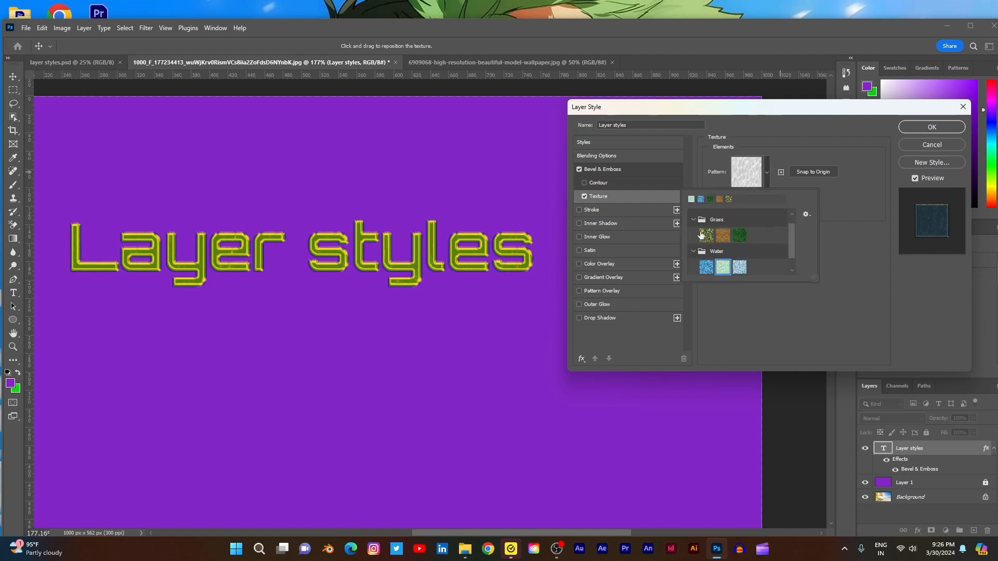
left_click(719, 200)
left_click(719, 199)
left_click(841, 267)
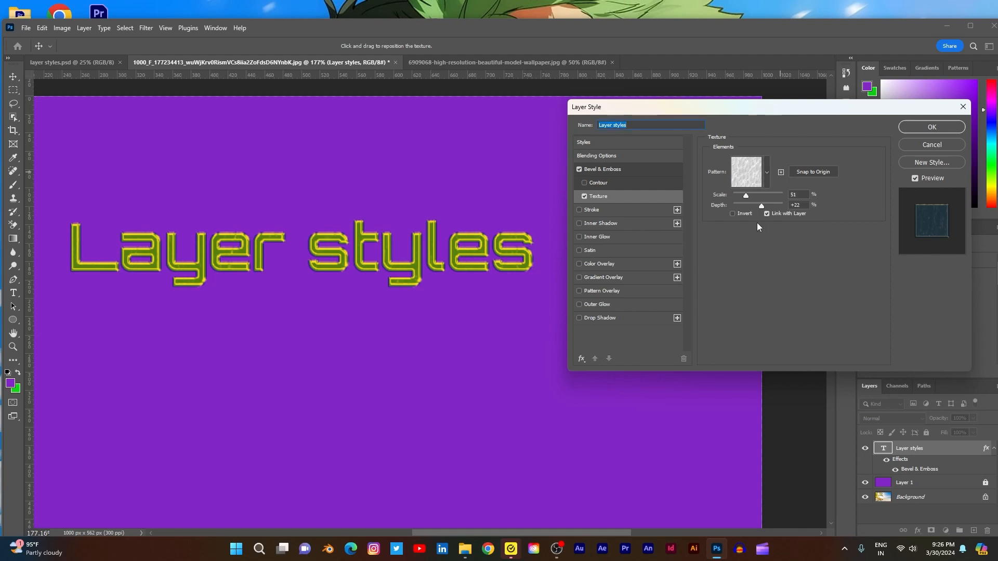
left_click(733, 215)
left_click(733, 214)
- Replace the textured Bevel & Emboss effect with a Stroke, sized to 2 px after trying 13 px
left_click(584, 196)
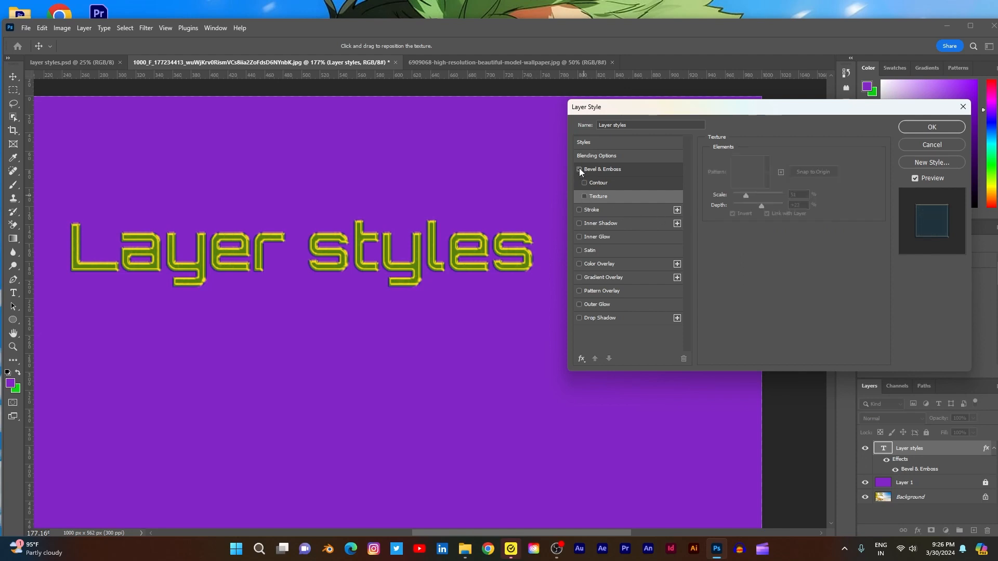
left_click(580, 169)
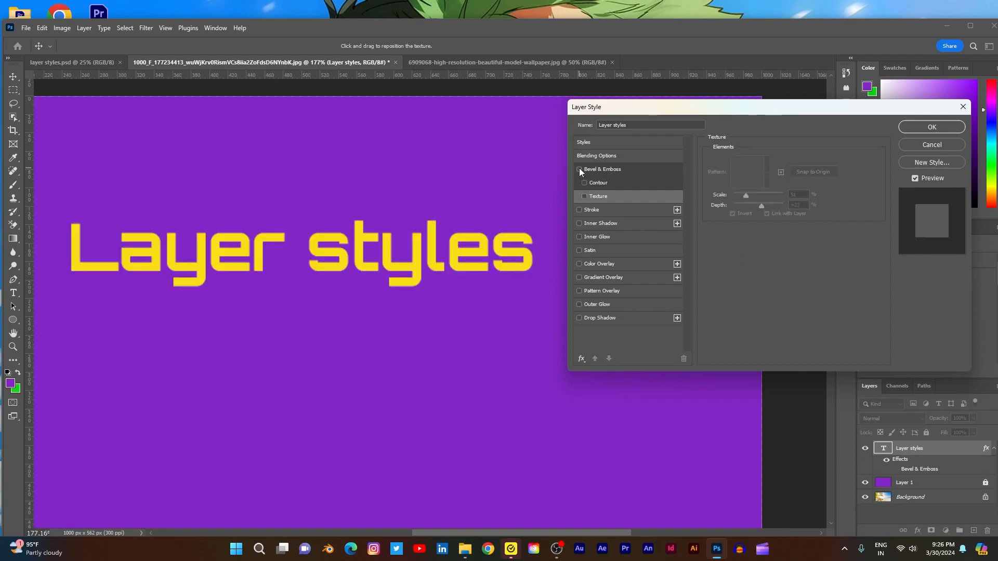
left_click(579, 210)
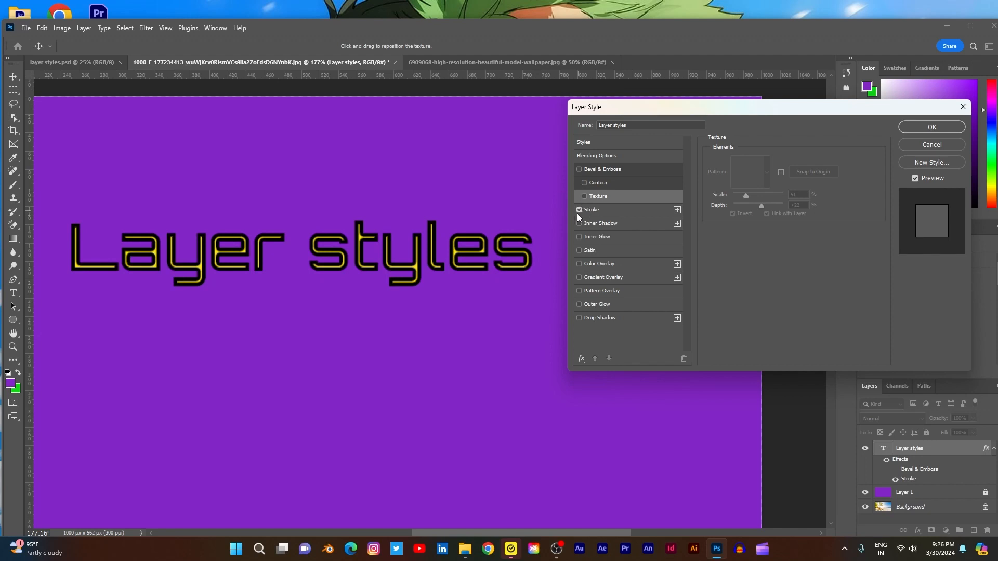
left_click(604, 210)
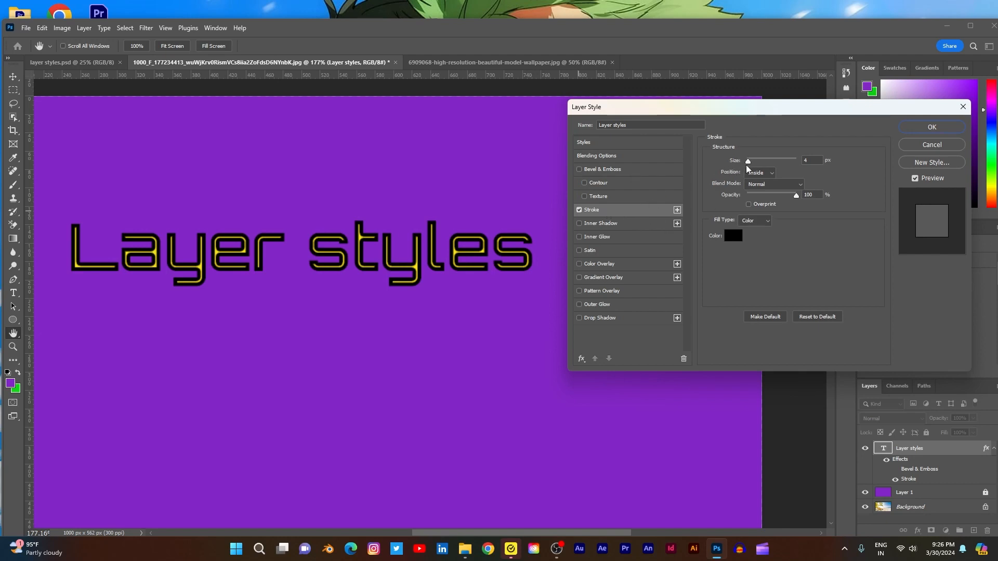
left_click_drag(748, 160, 754, 162)
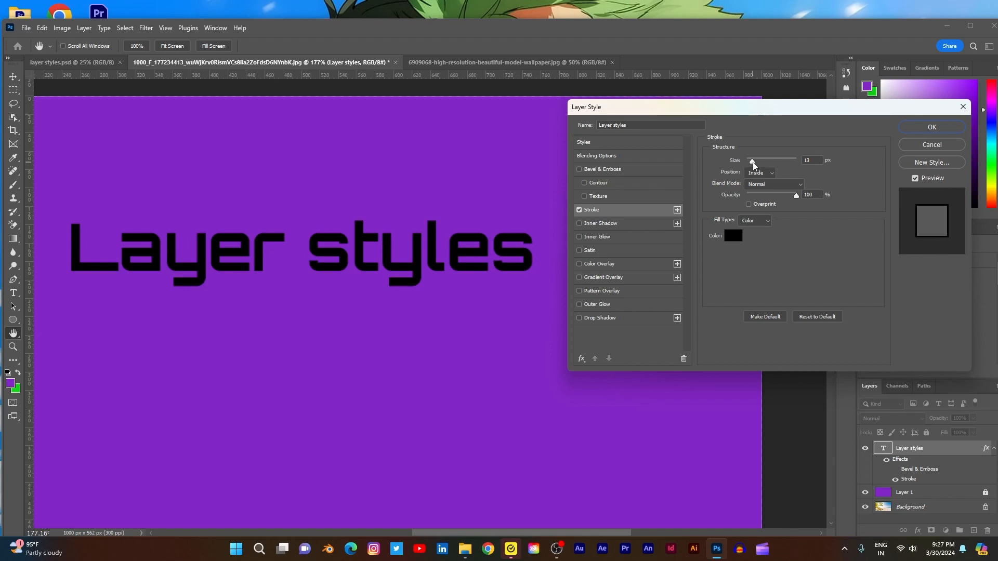
left_click_drag(753, 162, 748, 162)
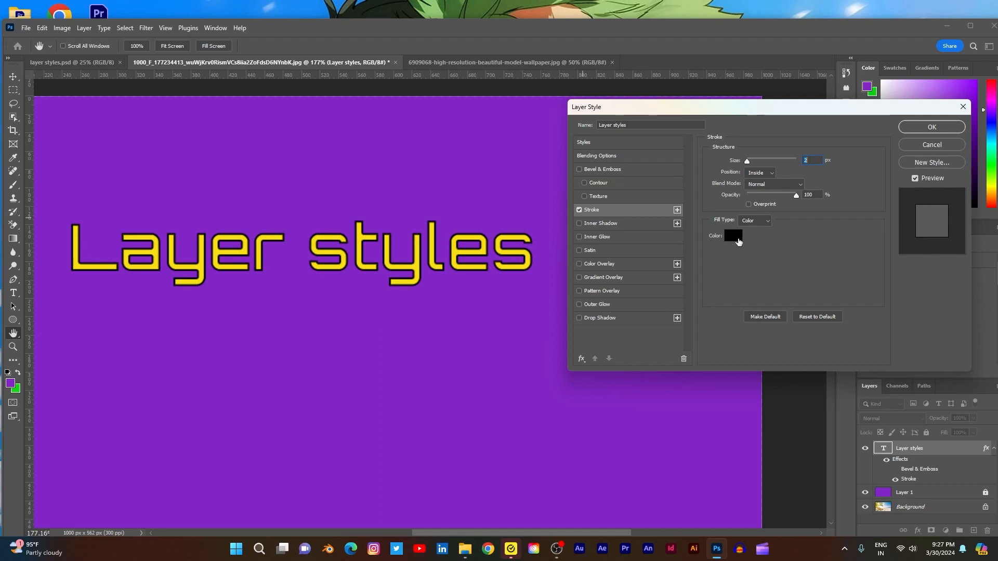
- Try white (ffffff) and teal (13959a) as the stroke color, and cancel the color change
left_click(738, 238)
type("ffffff")
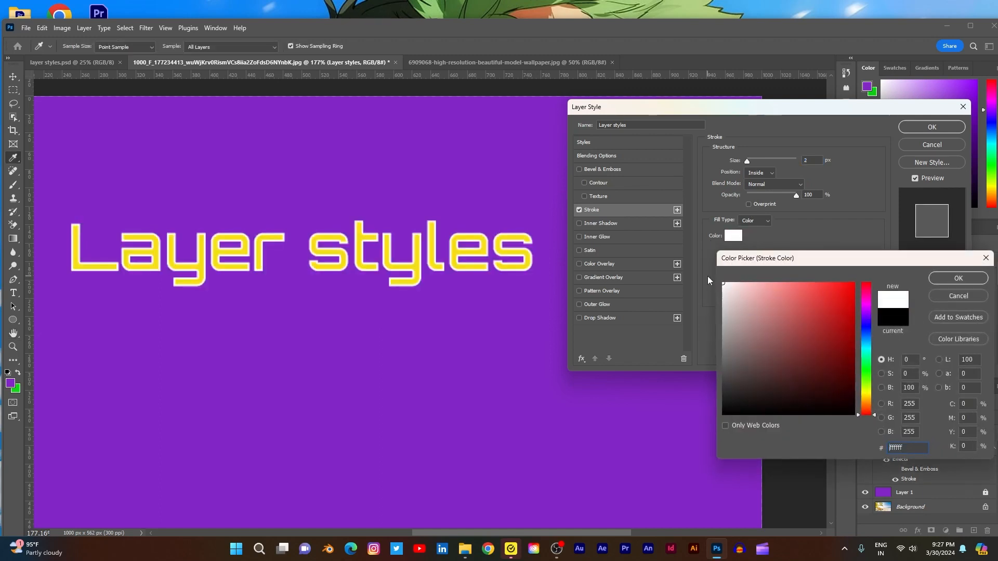
left_click_drag(863, 366, 866, 347)
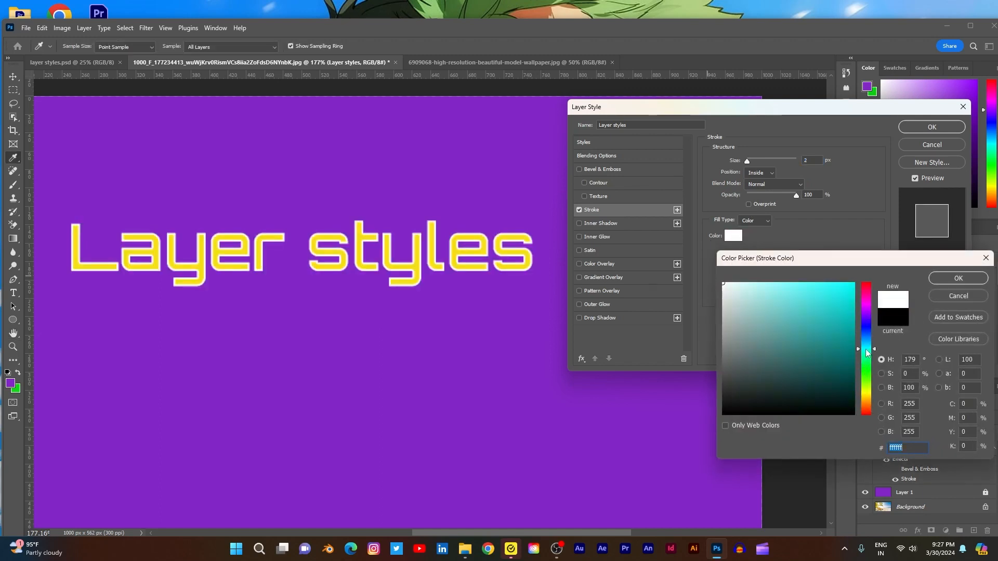
left_click(866, 341)
mouse_move(845, 310)
left_mouse_down()
mouse_move(839, 295)
mouse_move(812, 289)
mouse_move(838, 299)
mouse_move(838, 335)
left_mouse_up()
left_click(864, 349)
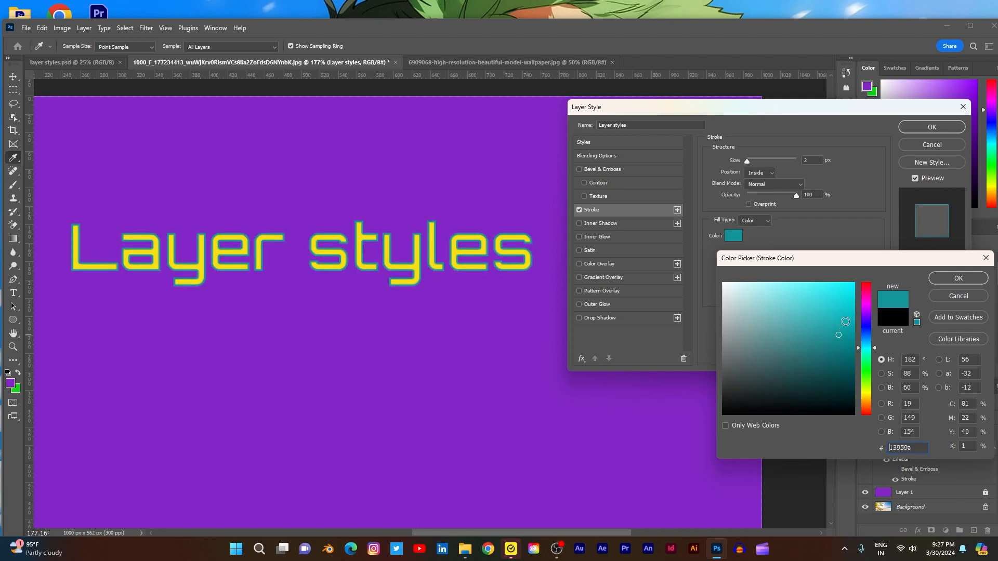
left_click(952, 300)
- Set the stroke color to light blue (3fd2ed)
left_click(732, 236)
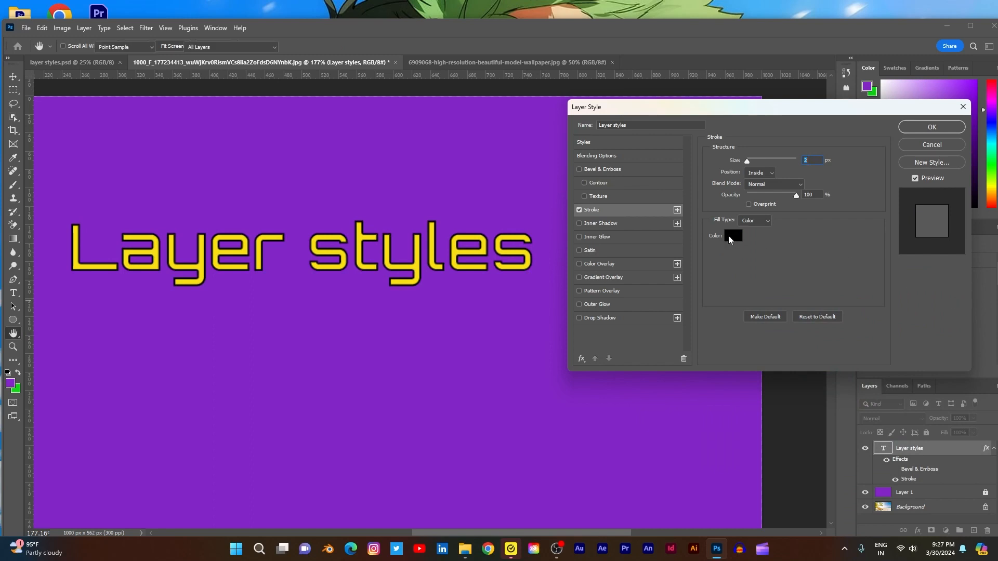
left_click(865, 346)
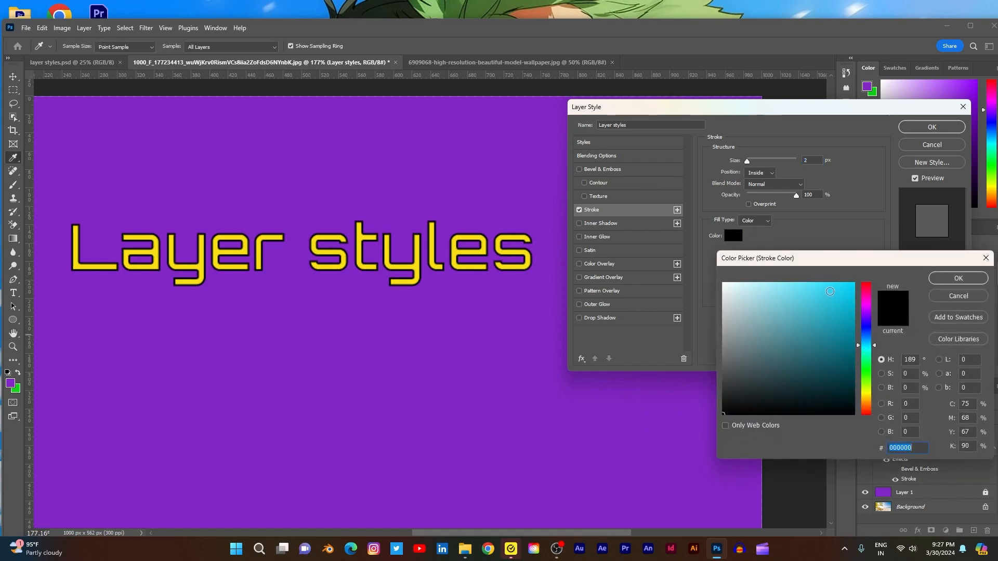
left_click(820, 293)
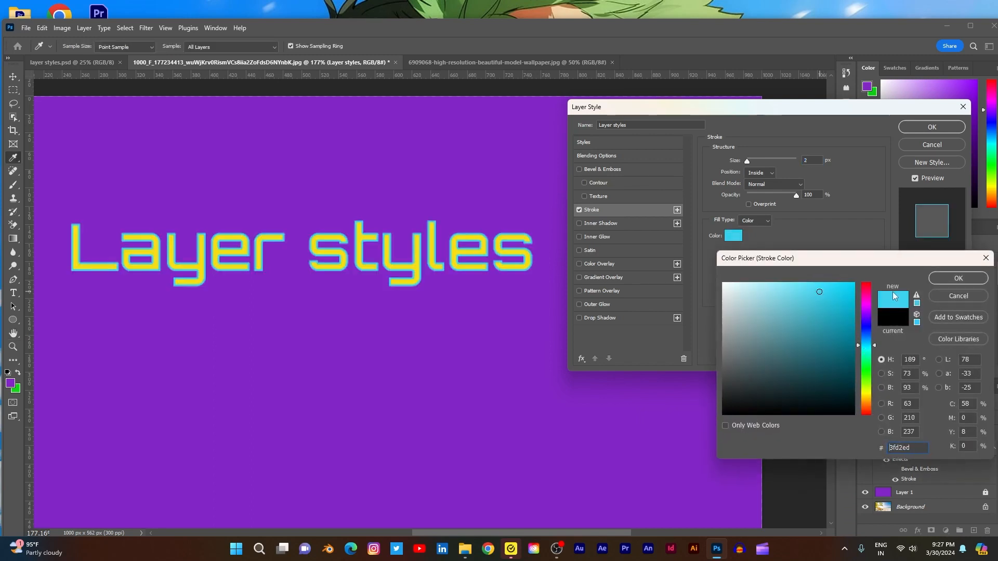
left_click(953, 279)
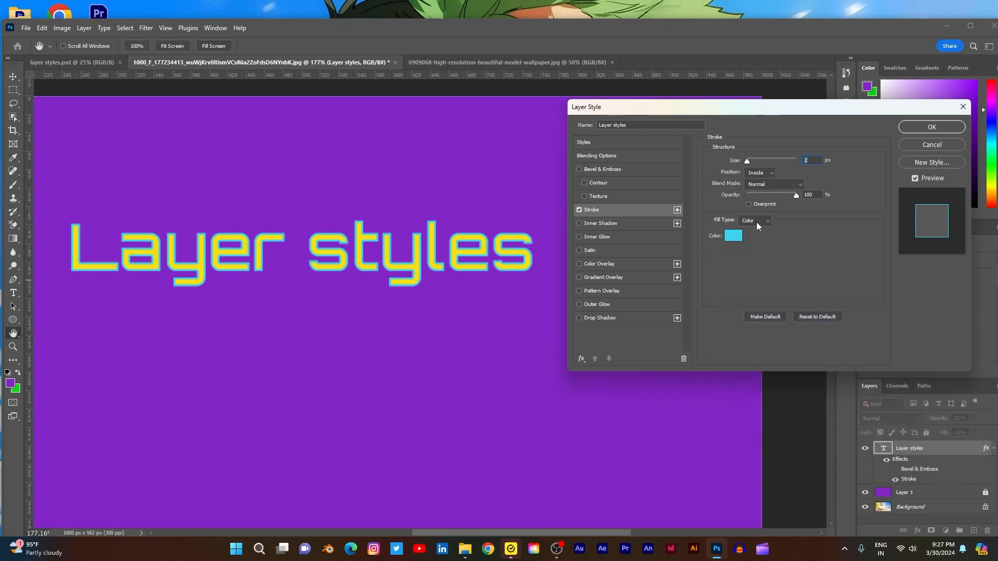
- Try the Outside and Inside positions for the stroke, and set its position to Center
left_click(771, 173)
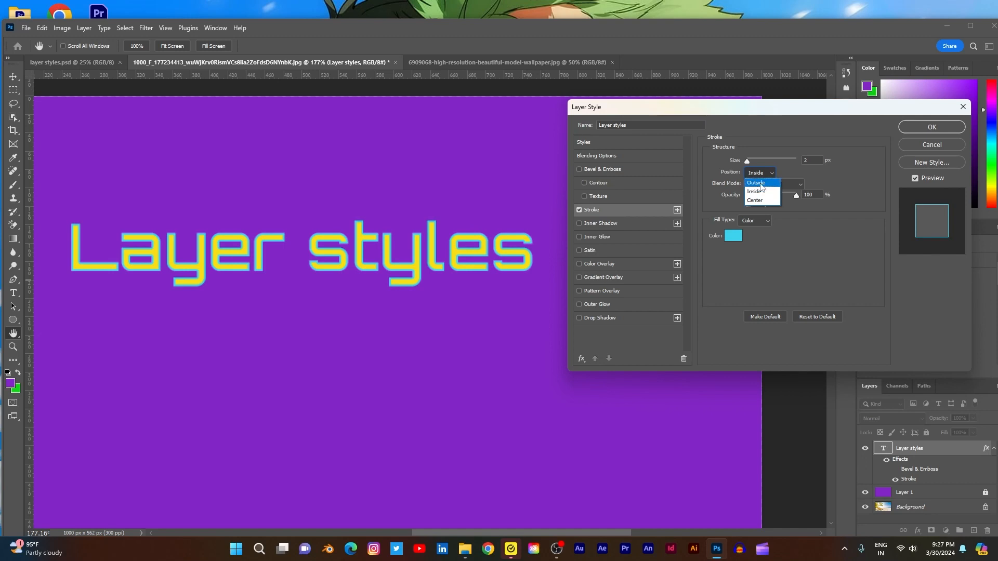
left_click(763, 183)
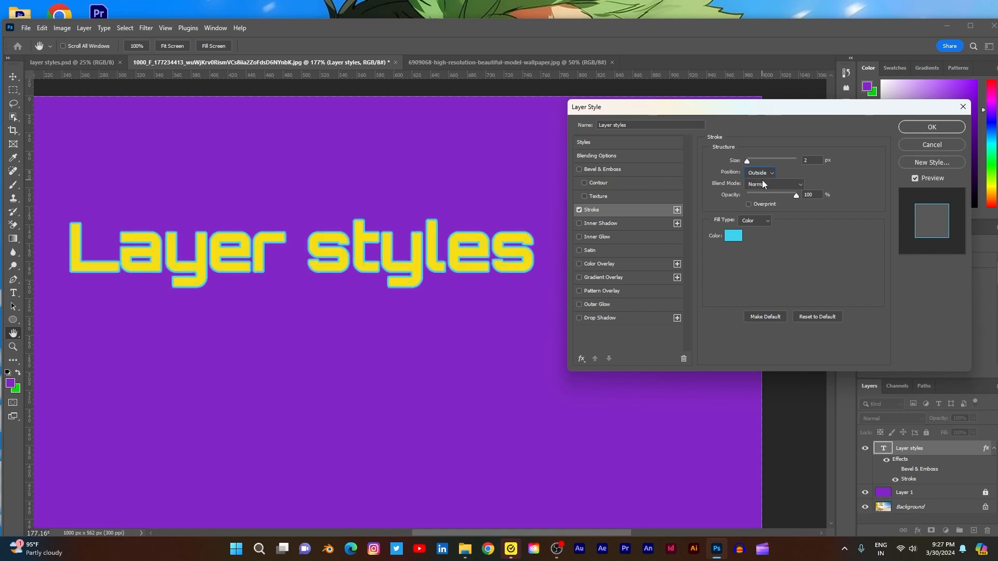
left_click(771, 174)
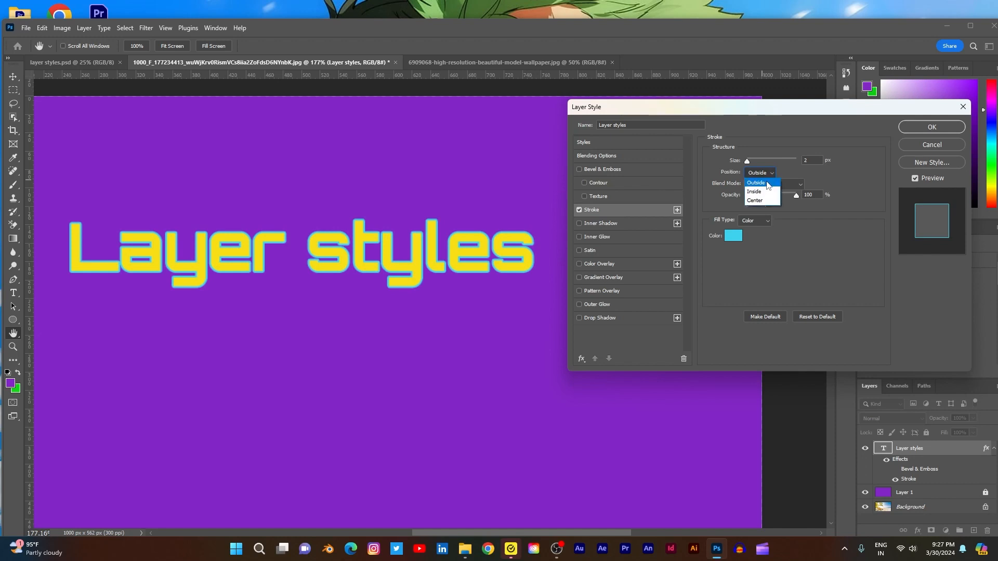
left_click(763, 192)
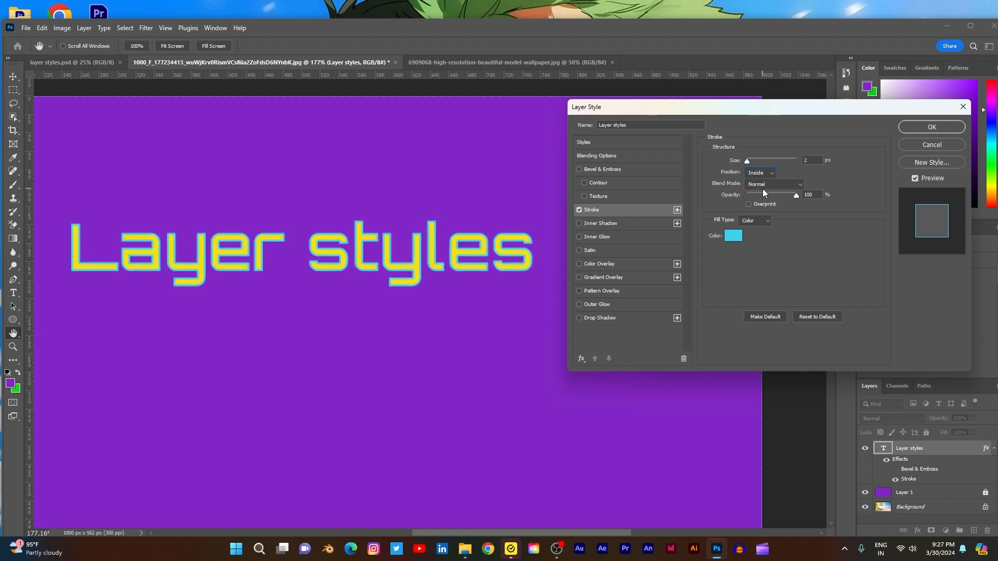
left_click(771, 176)
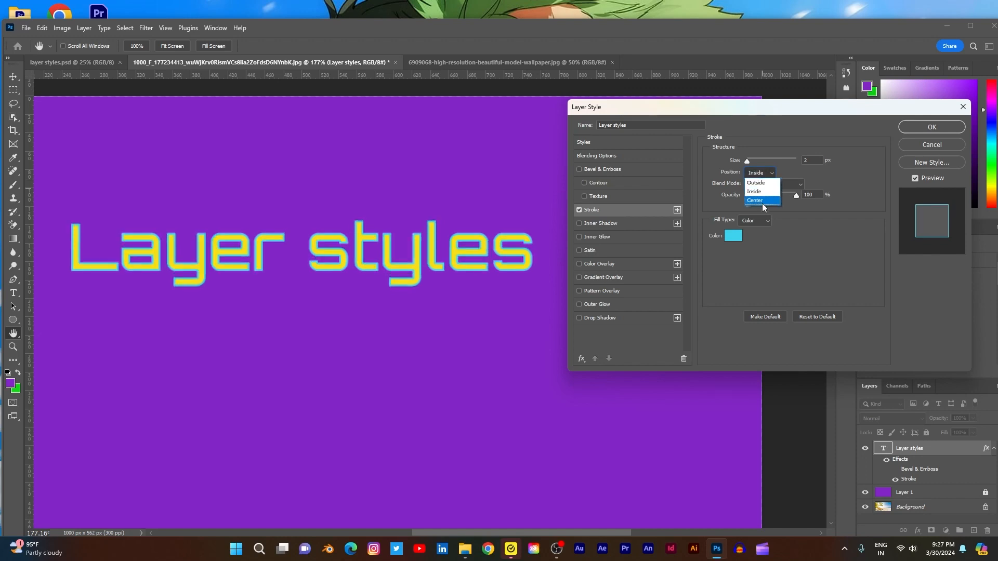
left_click(763, 202)
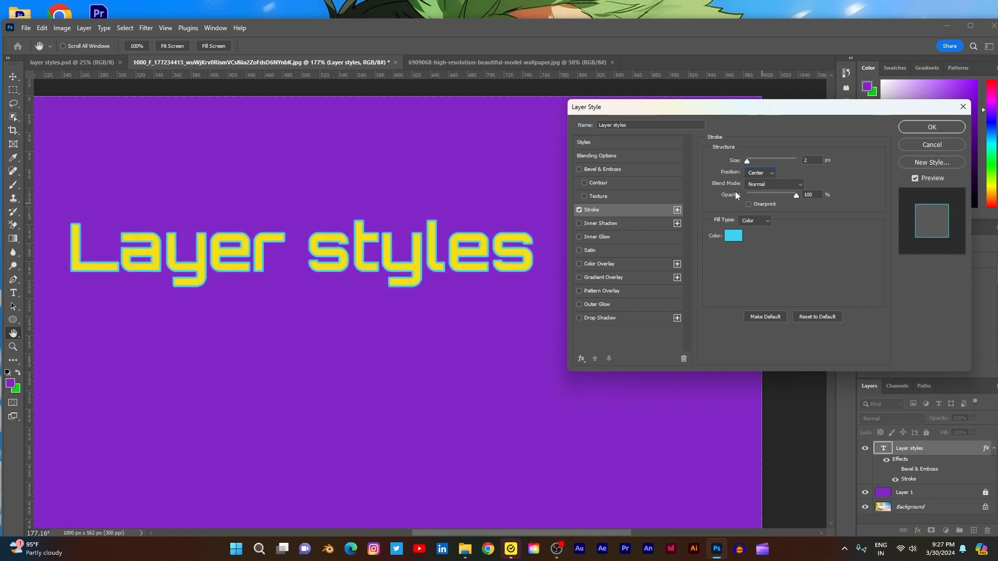
- Set the stroke's blend mode to Multiply
left_click(798, 185)
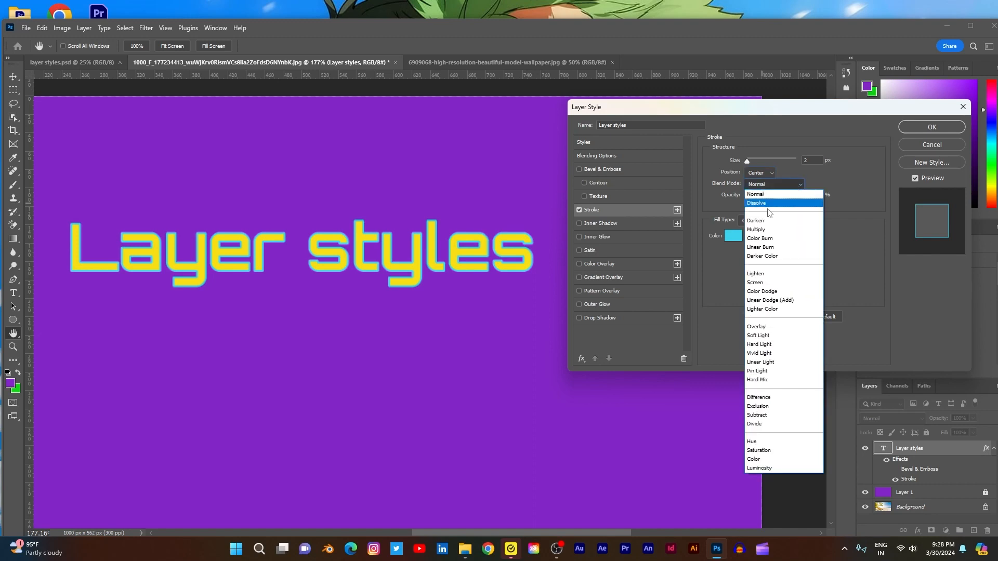
left_click(764, 230)
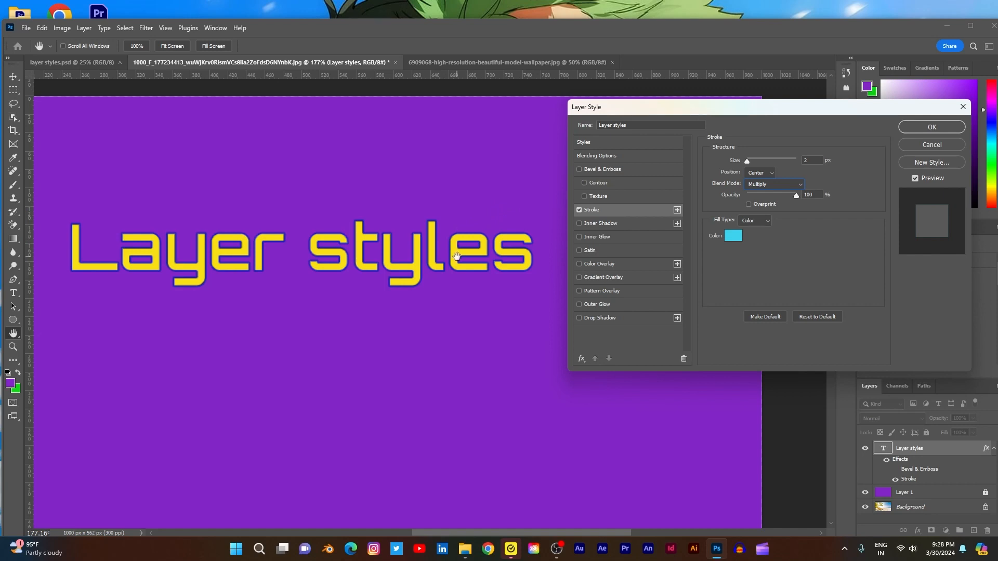
- Try the Screen, Overlay and Difference blend modes for the stroke
left_click(801, 185)
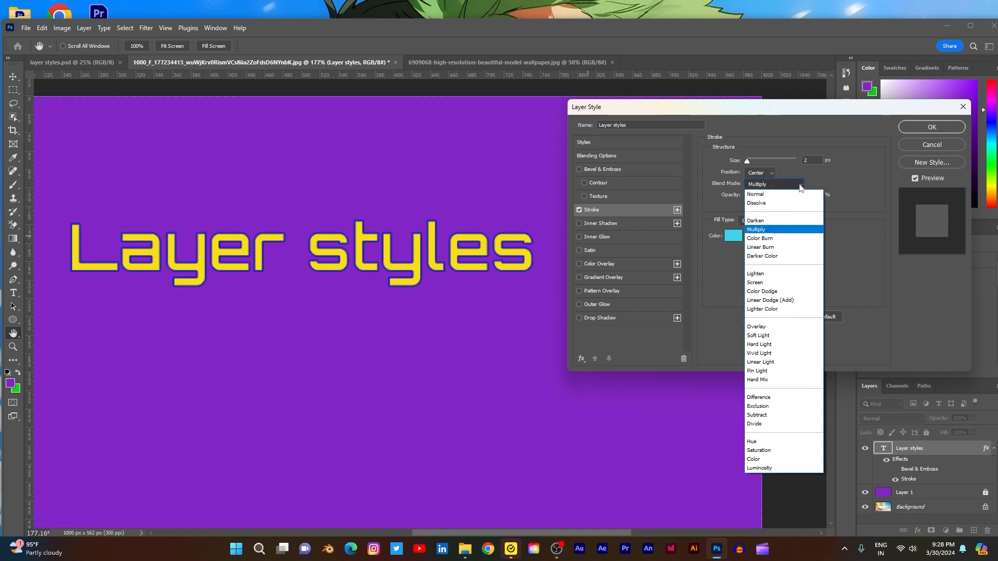
left_click(763, 286)
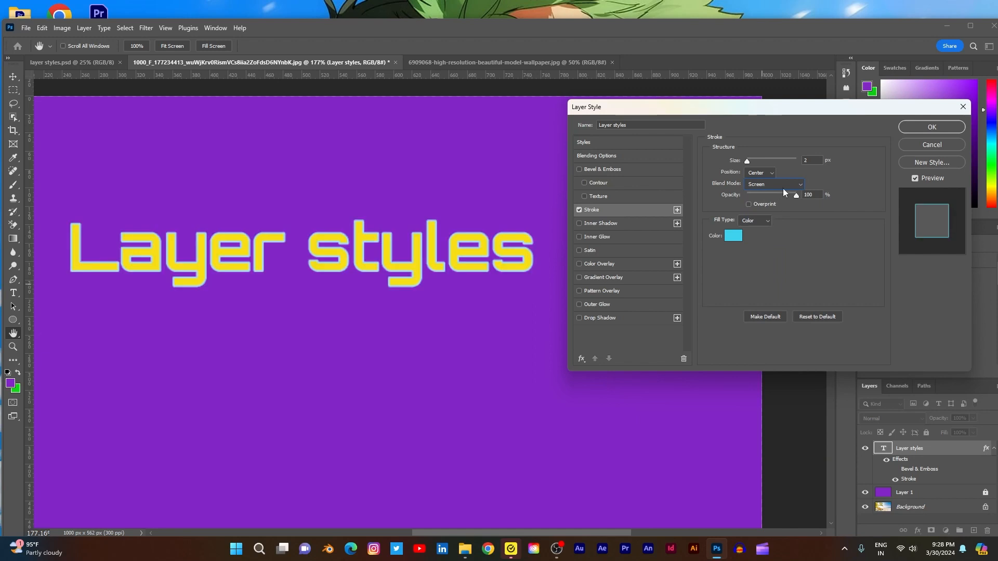
left_click(795, 187)
left_click(770, 307)
left_click(794, 186)
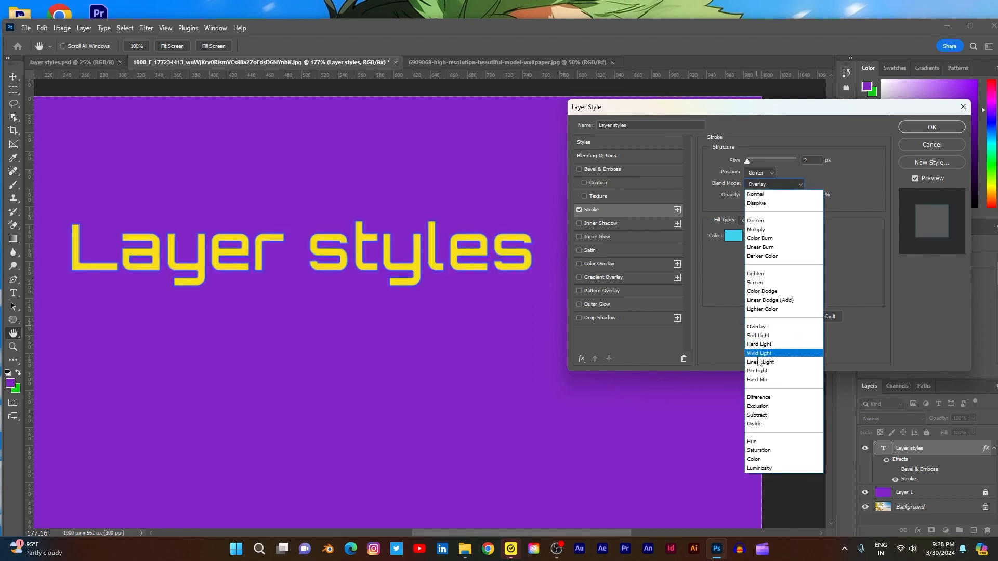
left_click(763, 397)
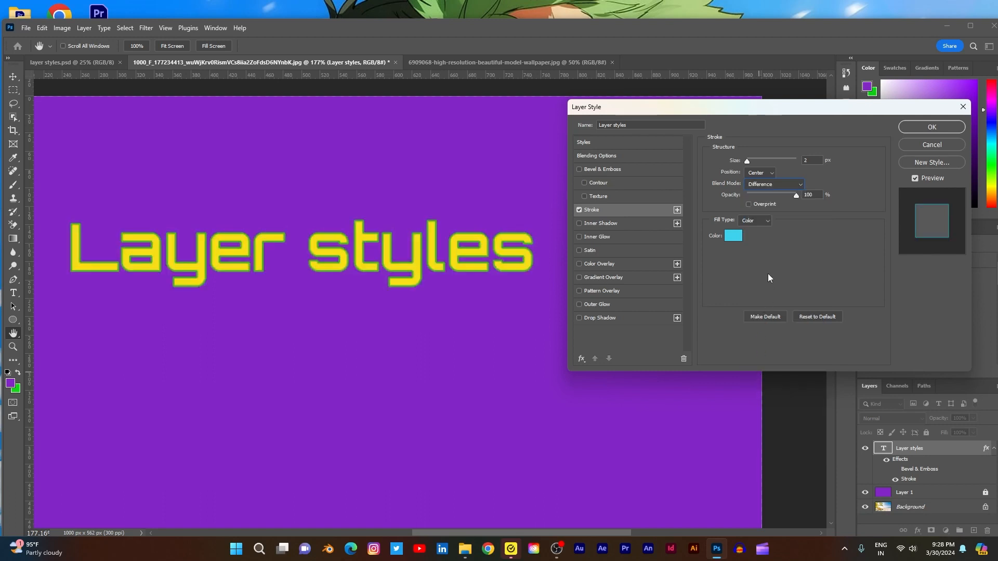
- Try the Hue, Saturation, Color and Luminosity blend modes for the stroke
left_click(786, 185)
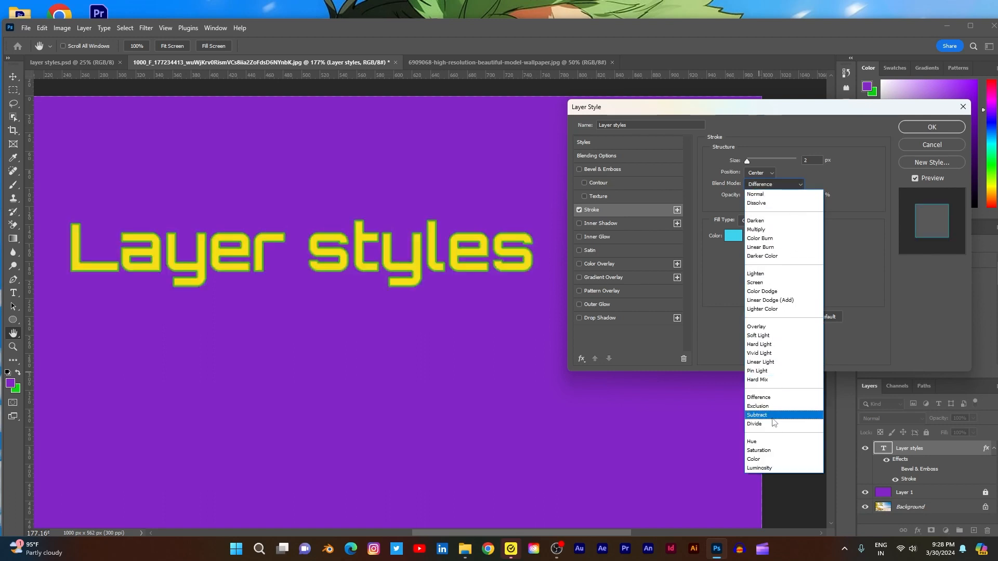
left_click(771, 441)
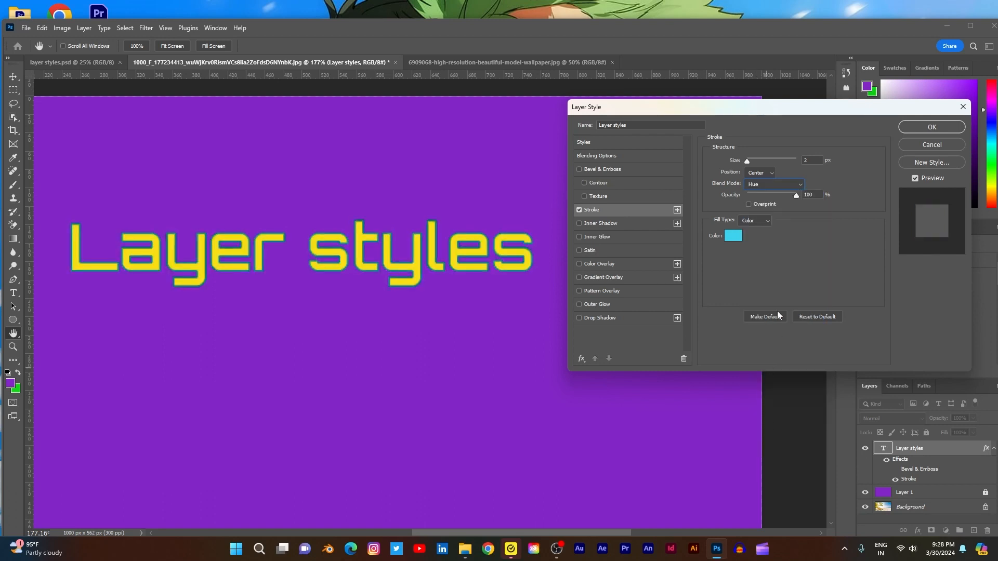
left_click(800, 186)
left_click(759, 450)
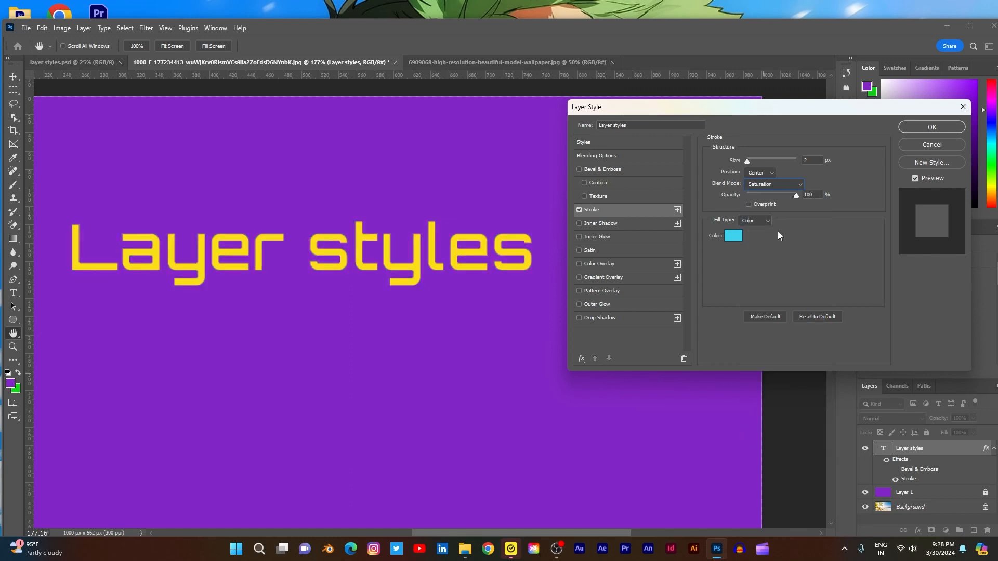
left_click(799, 189)
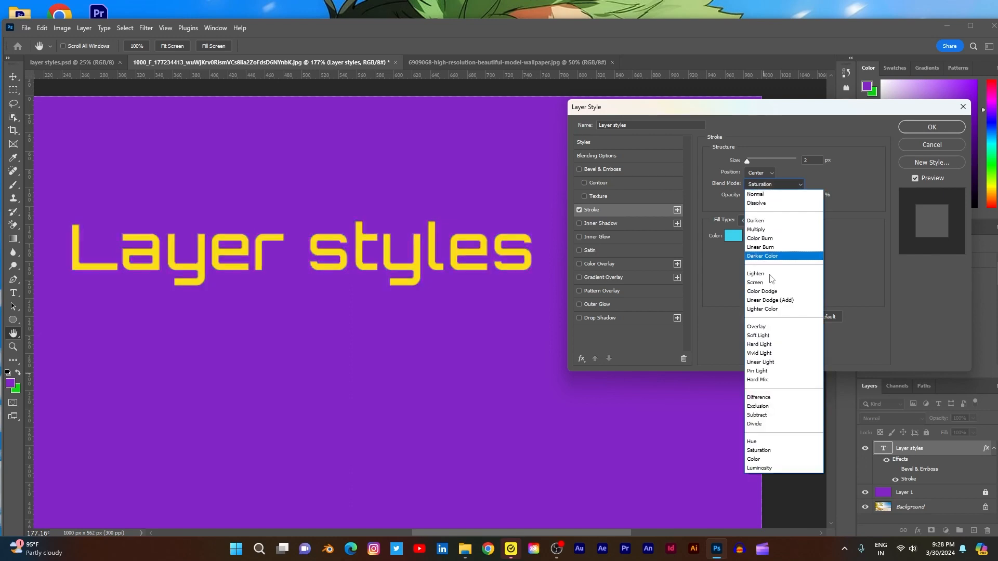
left_click(762, 460)
left_click(800, 185)
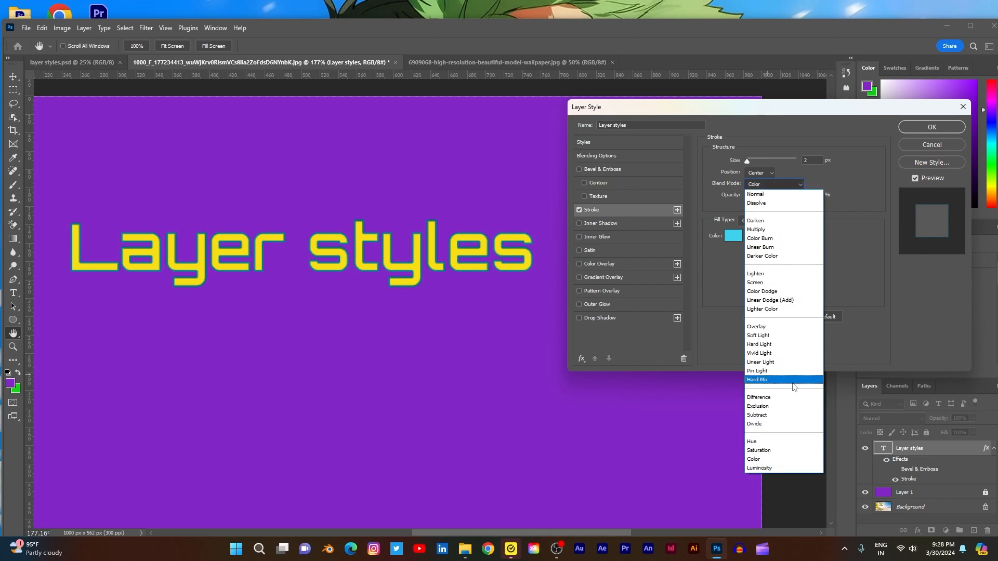
left_click(789, 469)
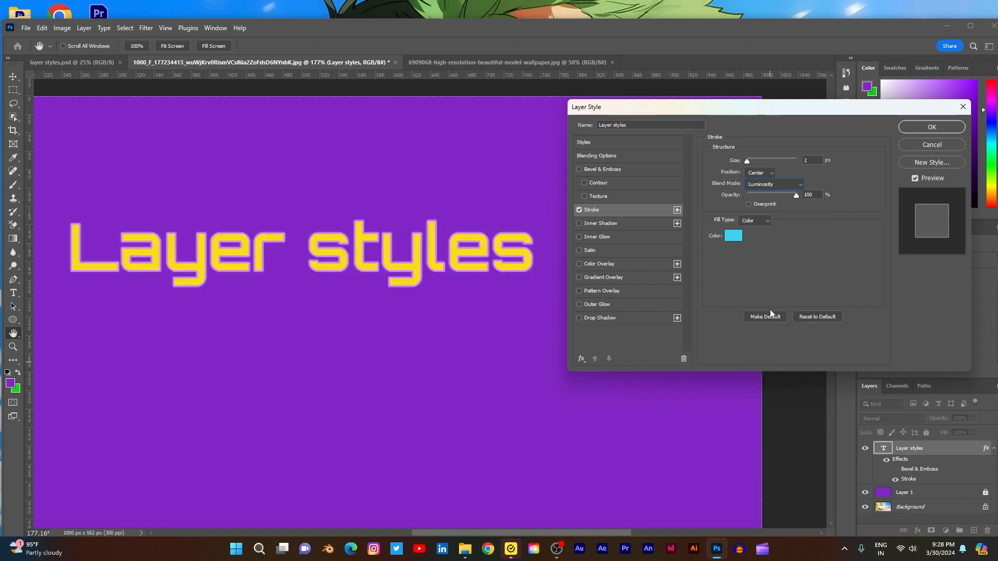
- Set the stroke's blend mode to Normal and reduce its opacity to 50%
left_click(801, 186)
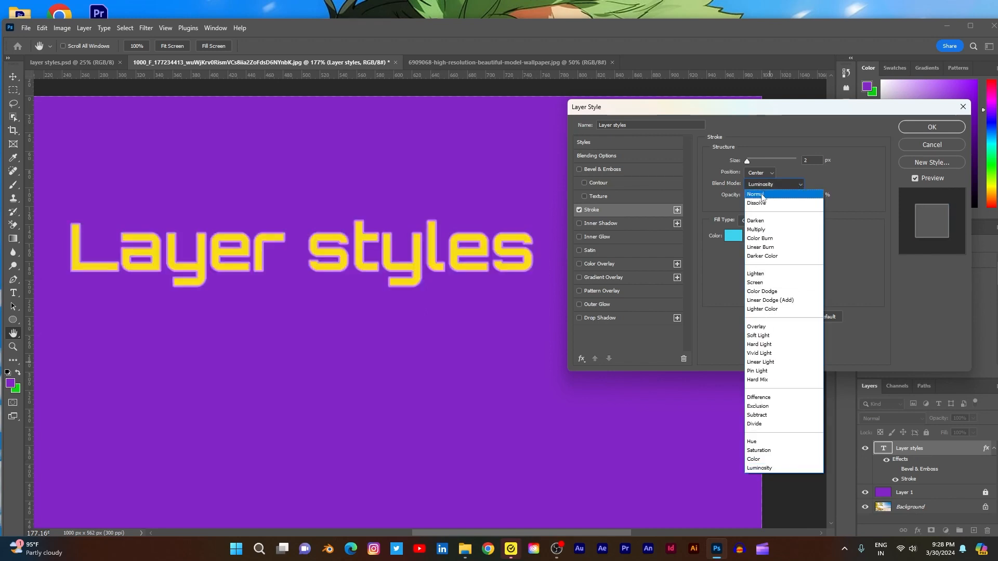
left_click(761, 195)
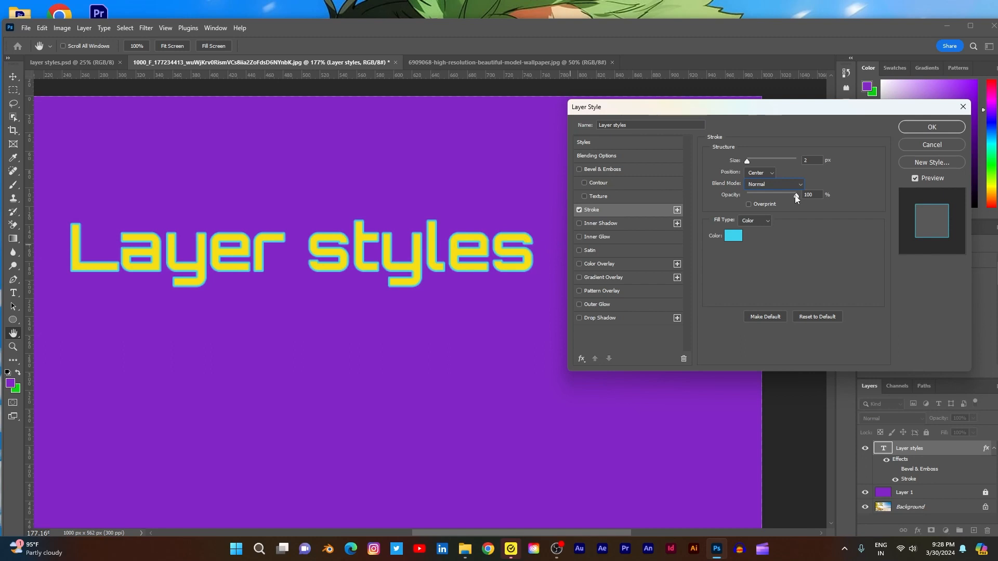
mouse_move(794, 195)
left_mouse_down()
mouse_move(742, 204)
mouse_move(818, 208)
mouse_move(773, 201)
left_mouse_up()
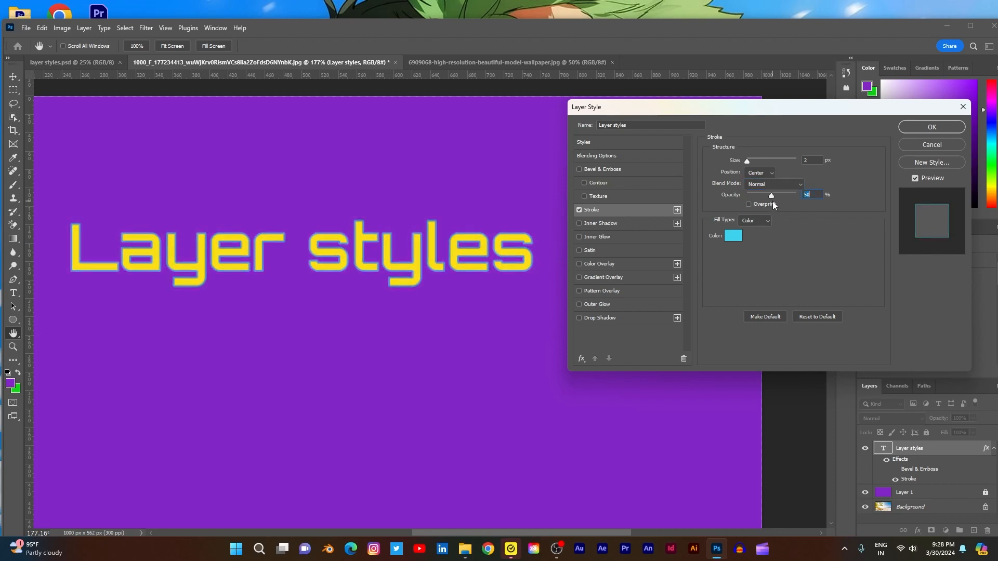
- Compare the stroke with Overprint on and off, and leave Overprint enabled
left_click(749, 204)
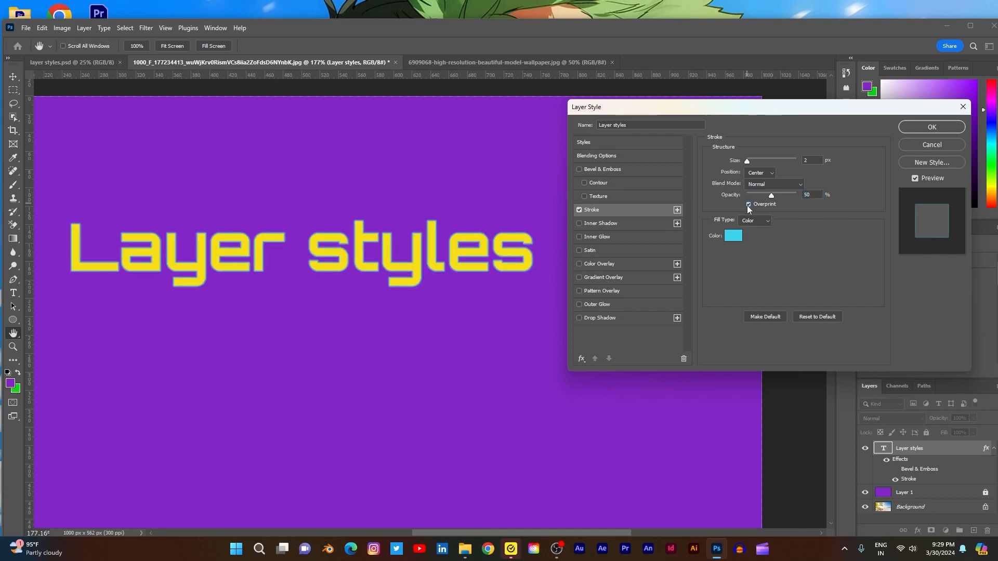
left_click(749, 204)
left_click(749, 205)
left_click(749, 205)
left_click(749, 205)
- Change the stroke's fill type to Gradient and set the stroke size to 13 px
left_click(767, 221)
left_click(759, 237)
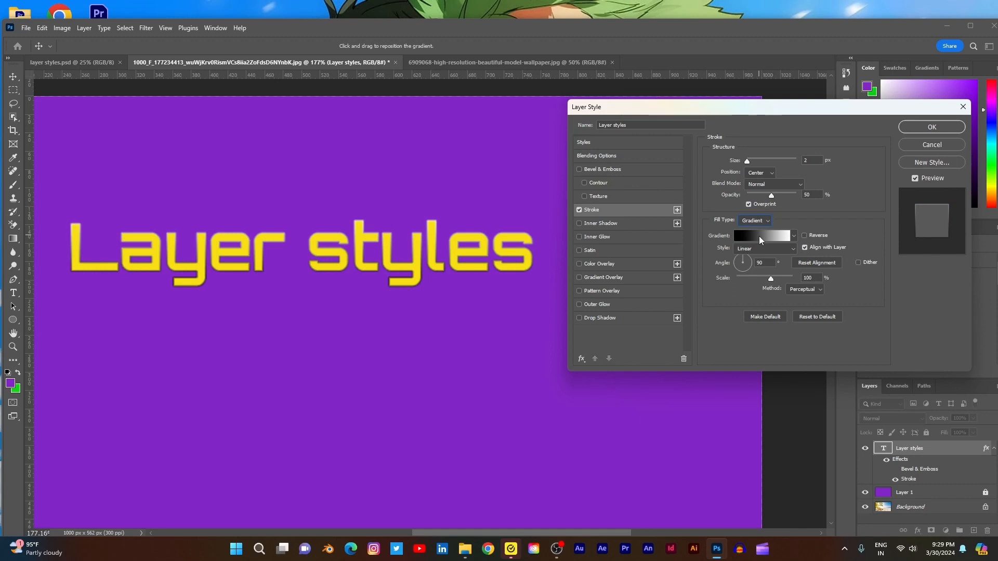
left_click_drag(748, 160, 754, 161)
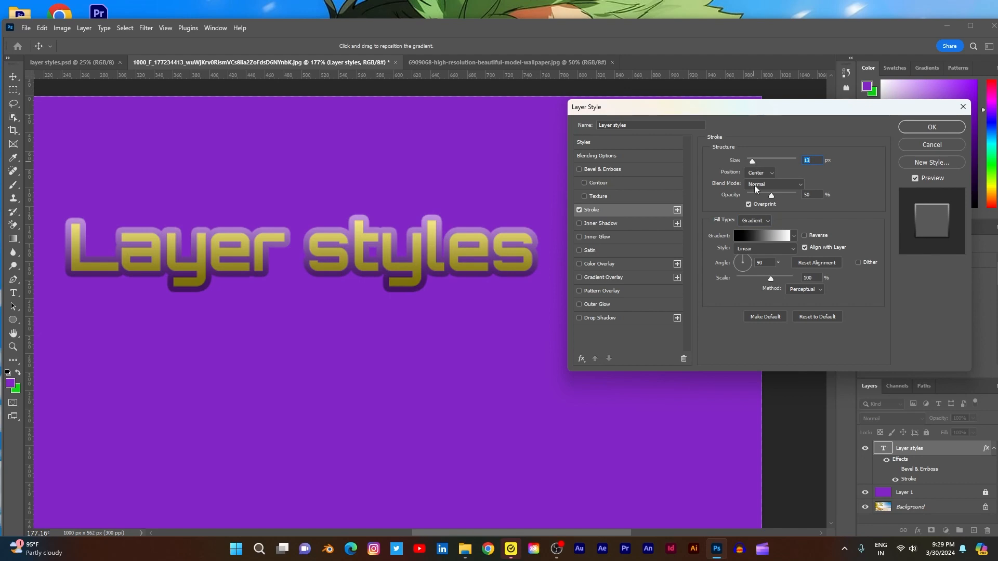
- Edit the stroke's gradient and change its white end stop to bright blue (14a2f4)
left_click(774, 236)
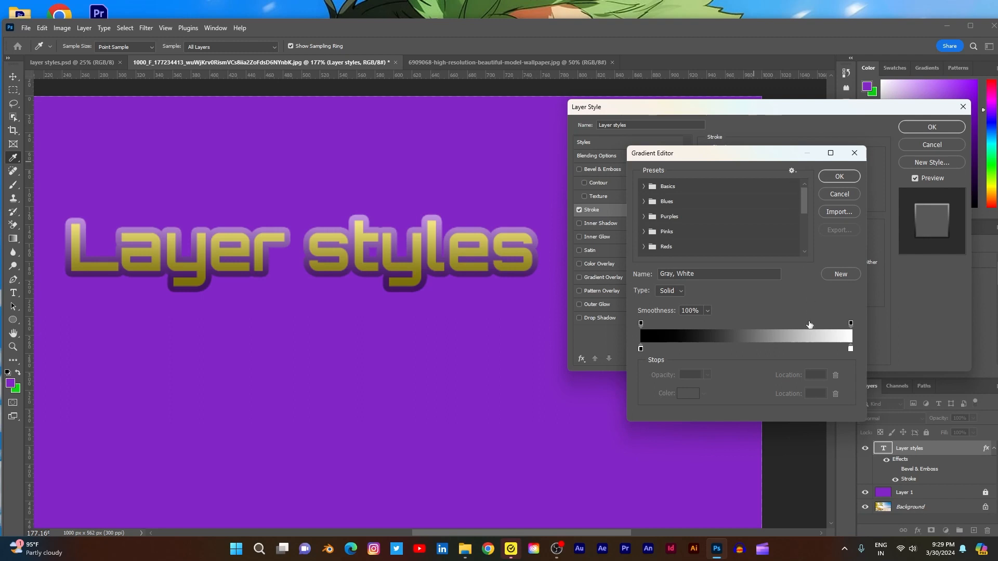
left_click(849, 350)
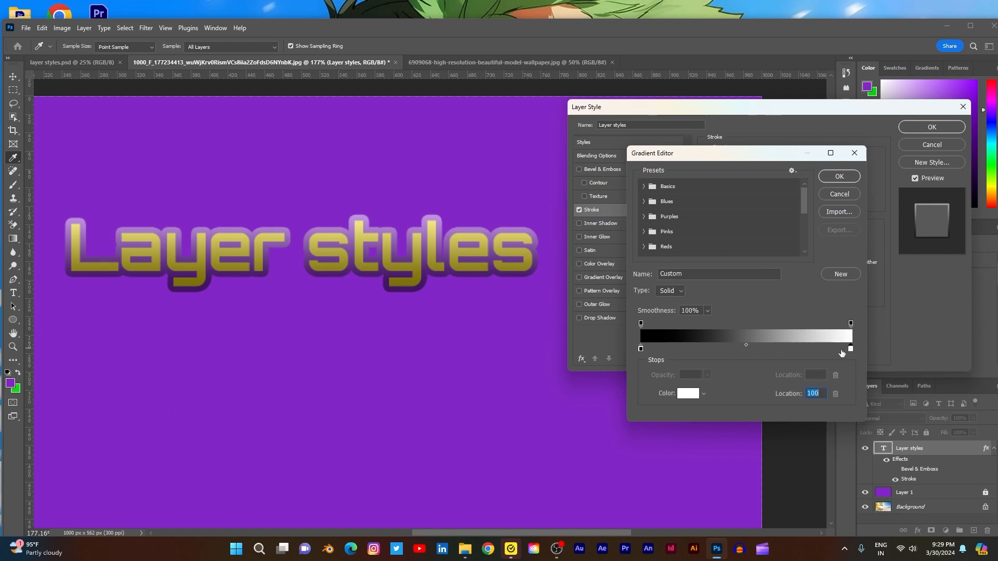
left_click(687, 394)
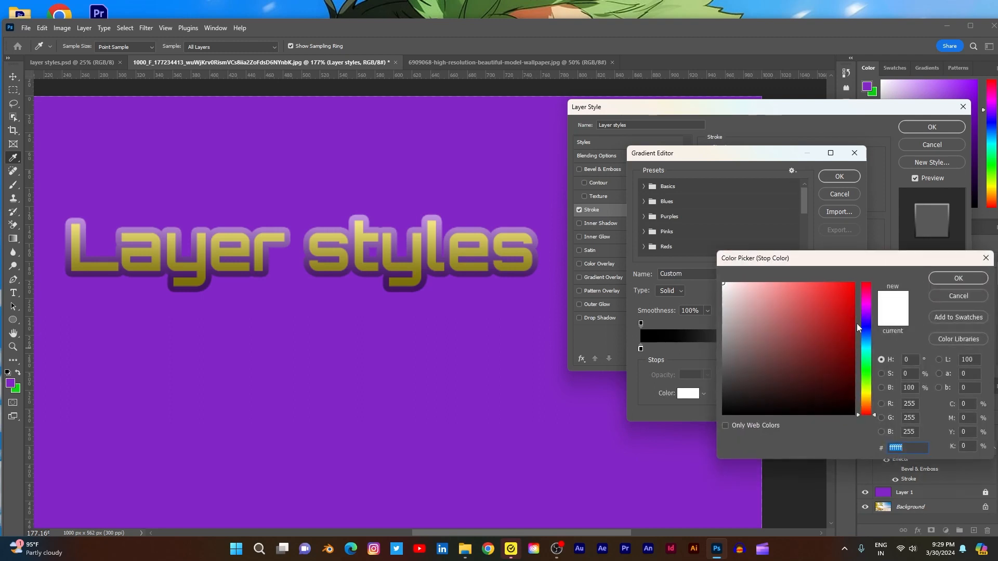
left_click(866, 341)
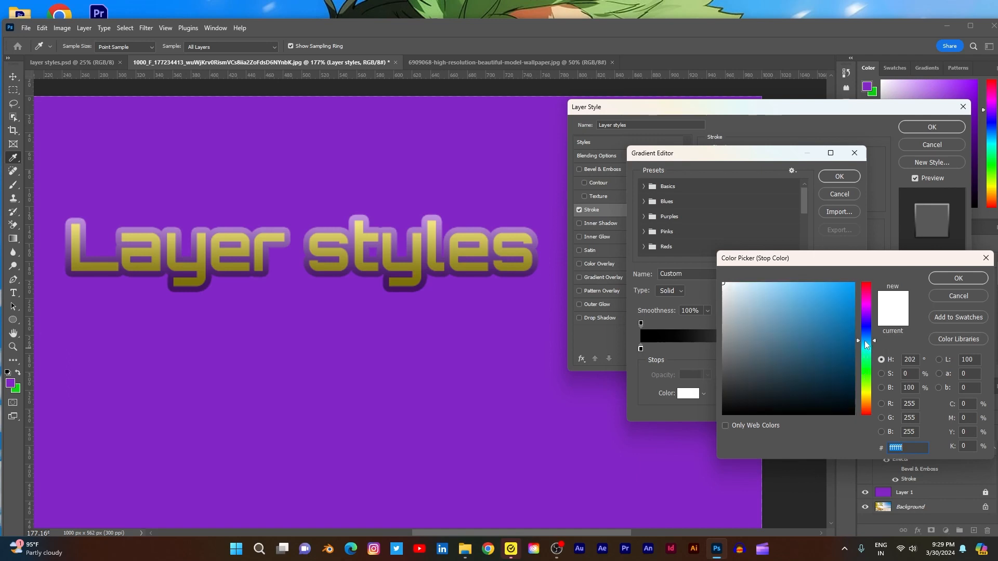
left_click(843, 289)
left_click(843, 288)
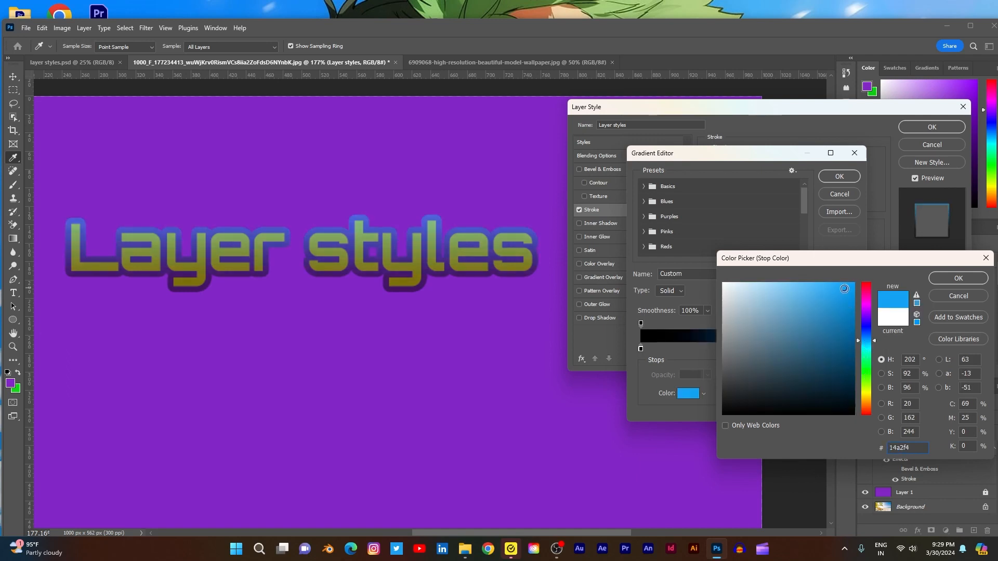
left_click(958, 279)
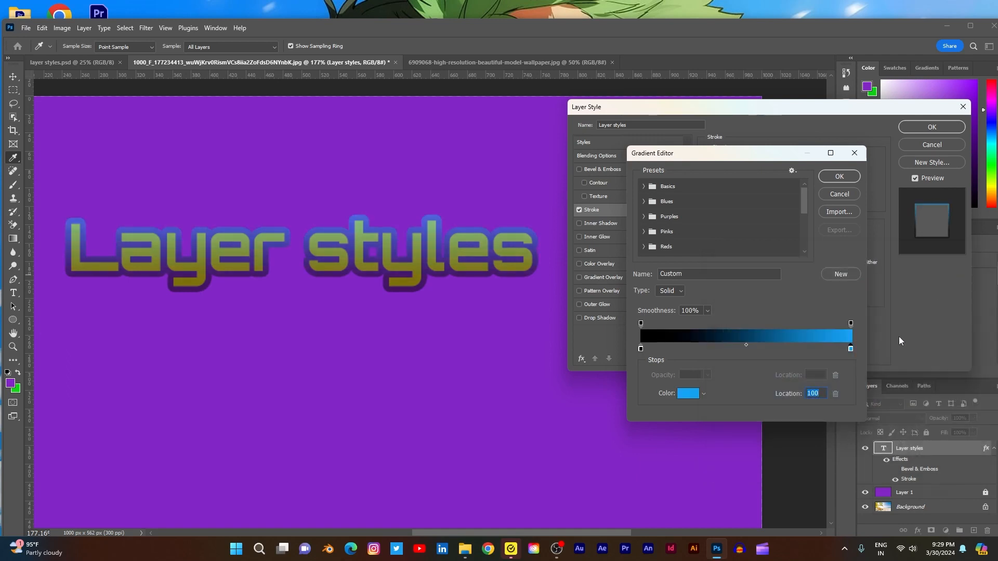
- Try yellow (f6de14) on the gradient's black stop, set it to dark purple (3c0758), and apply the gradient to the stroke
left_click(640, 348)
left_click(688, 393)
left_click(868, 397)
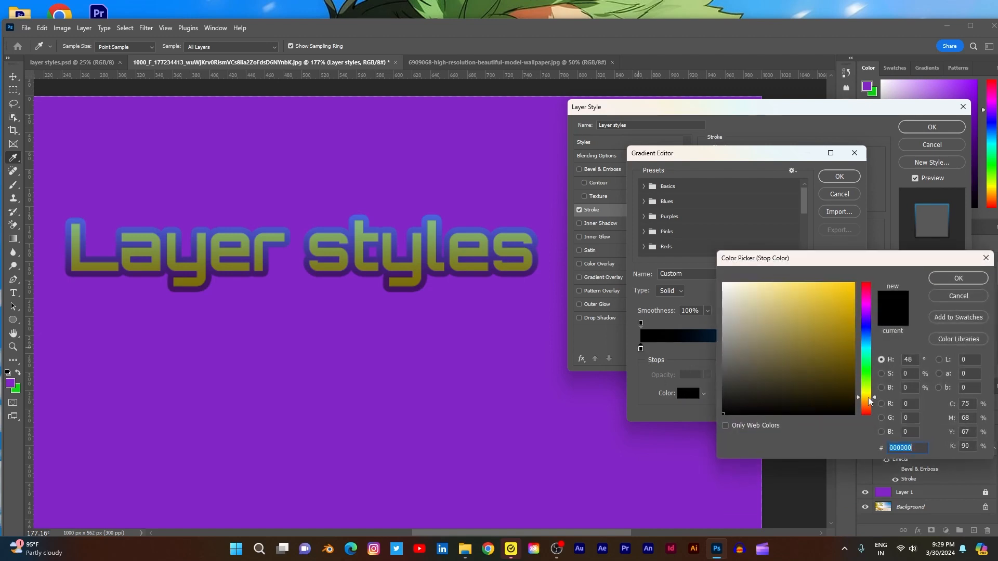
left_click_drag(870, 398, 869, 395)
left_click_drag(838, 314, 844, 287)
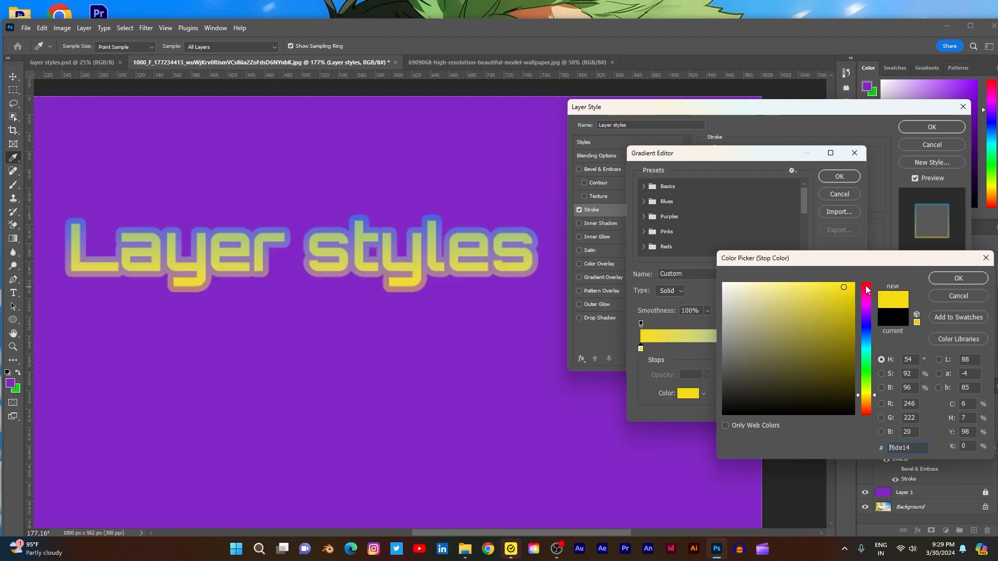
left_click(866, 312)
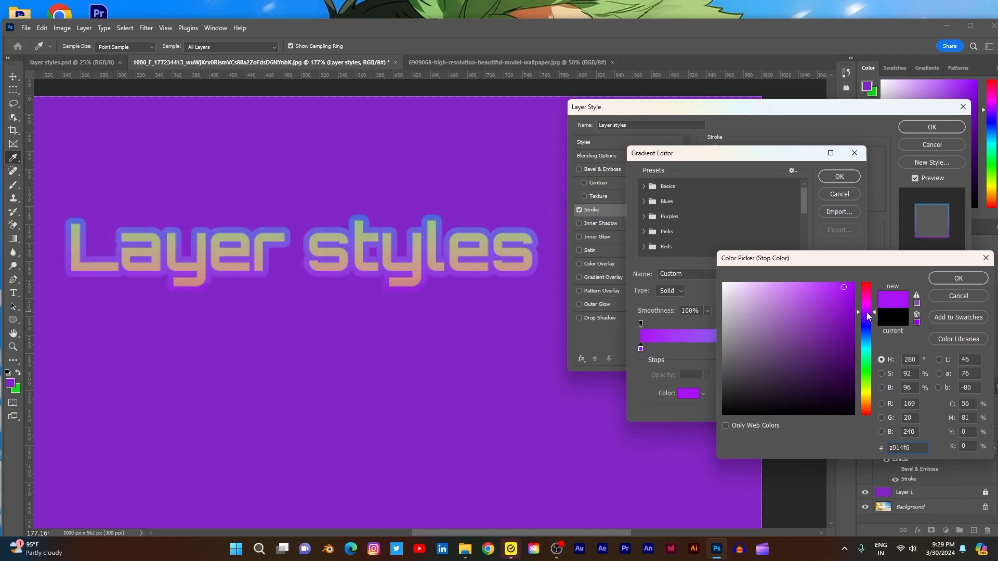
left_click(847, 296)
left_click_drag(847, 296, 844, 369)
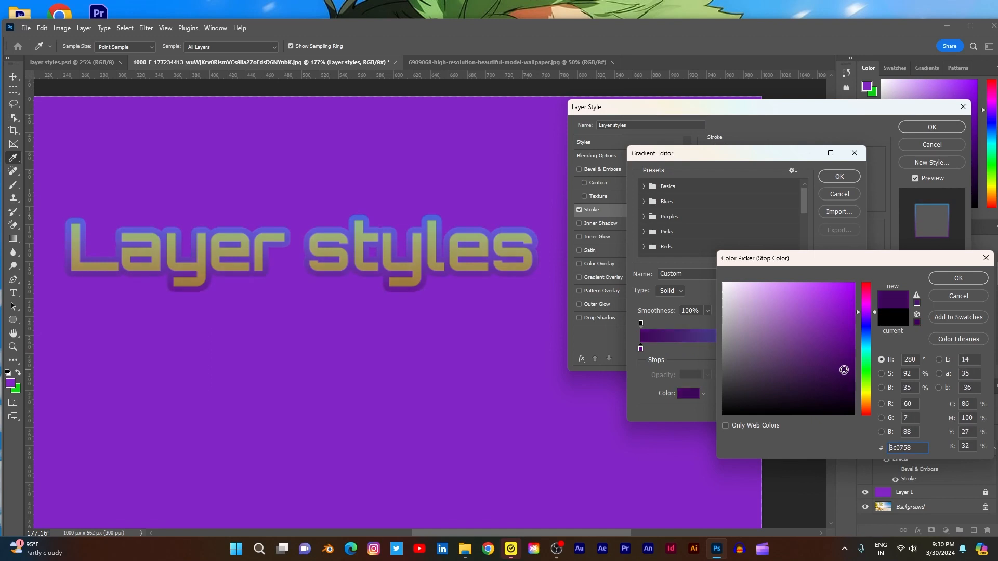
left_click(958, 278)
left_click(840, 178)
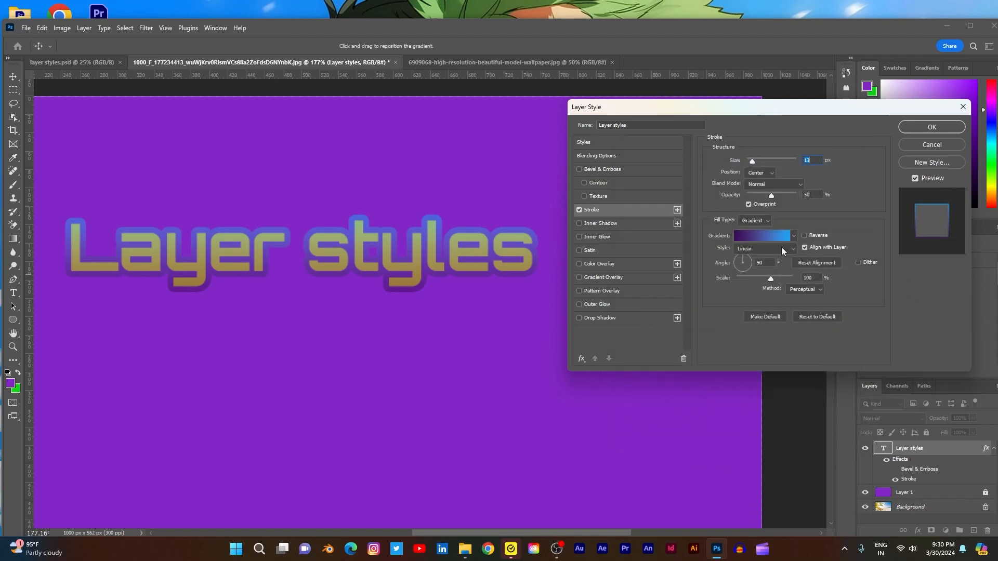
- Change the stroke's fill type to Pattern and set its opacity to 60%
left_click(768, 221)
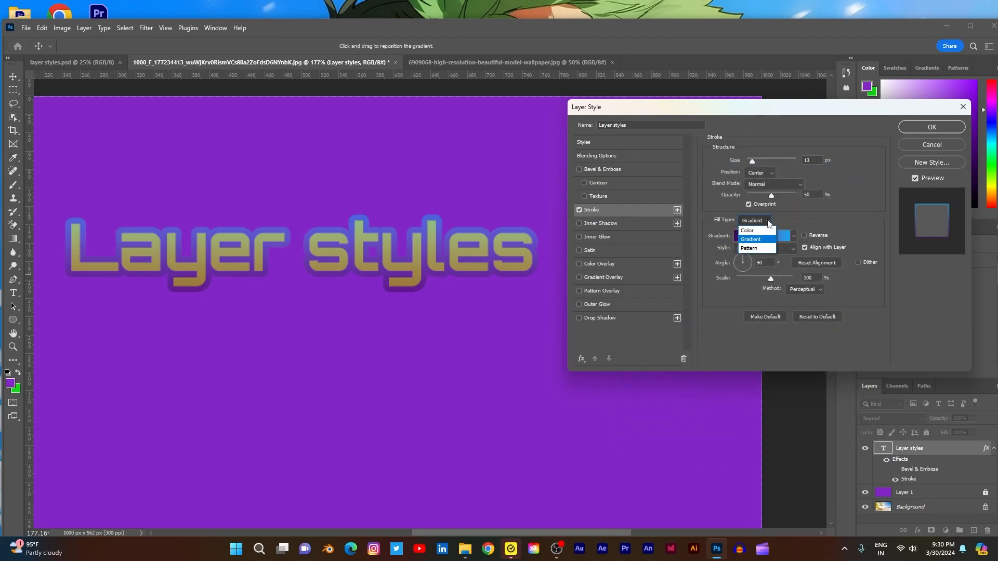
left_click(757, 249)
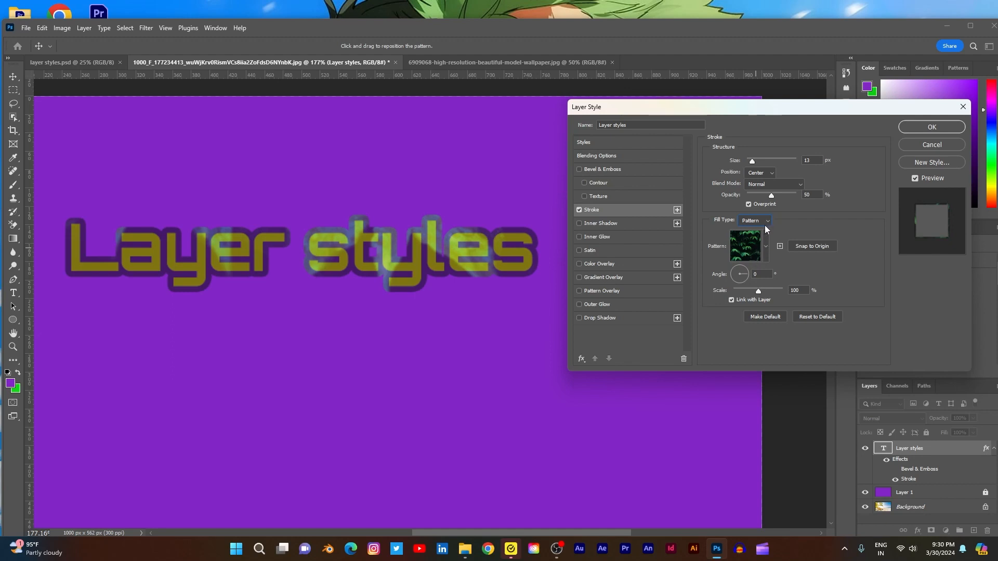
mouse_move(770, 195)
left_mouse_down()
mouse_move(758, 195)
mouse_move(781, 198)
left_mouse_up()
- Fill the stroke with the pale green pattern from the Water group
left_click(763, 247)
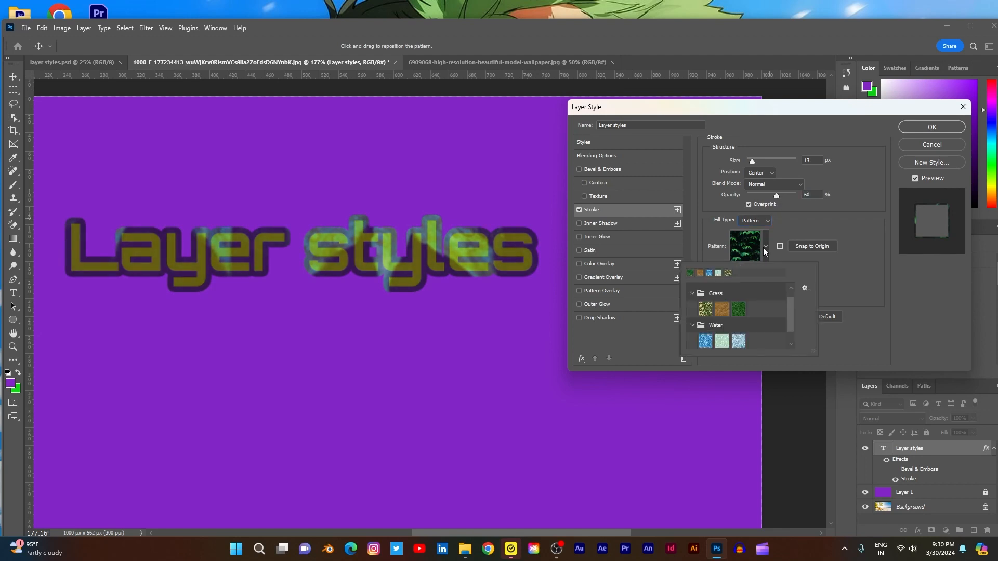
left_click(722, 340)
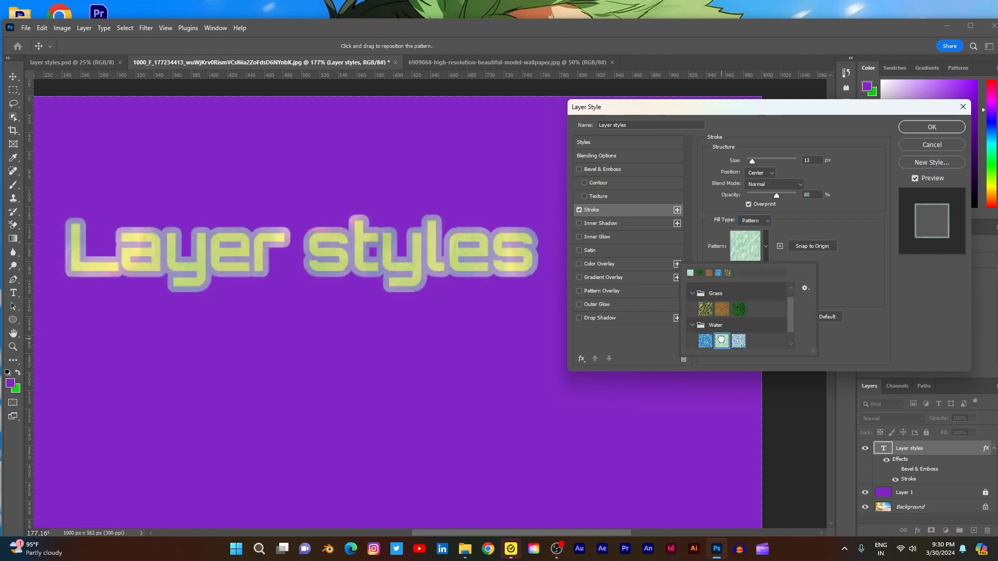
left_click(880, 298)
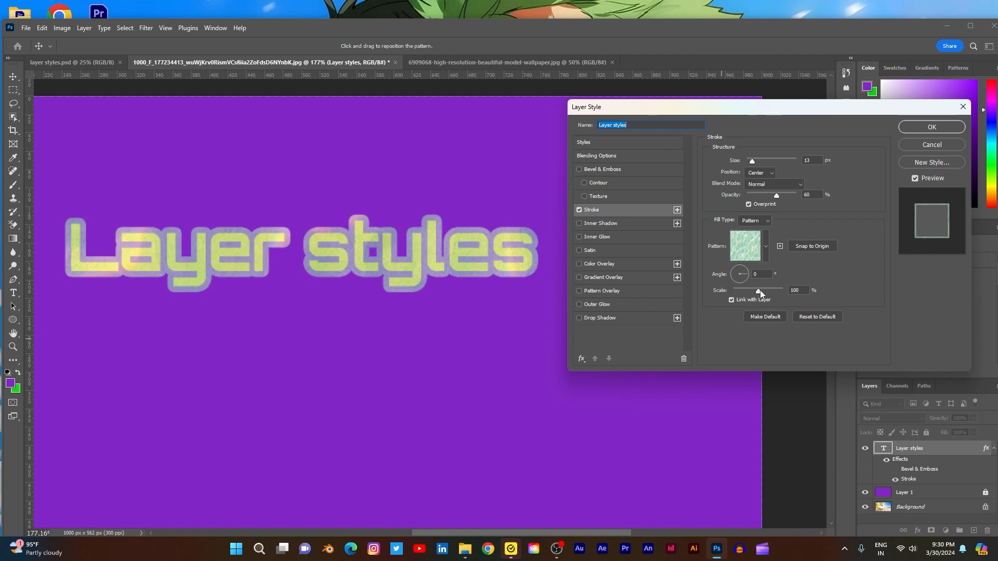
- Switch the stroke's fill type back to Gradient, try the Radial style, and set the gradient style to Reflected
left_click(768, 221)
left_click(764, 238)
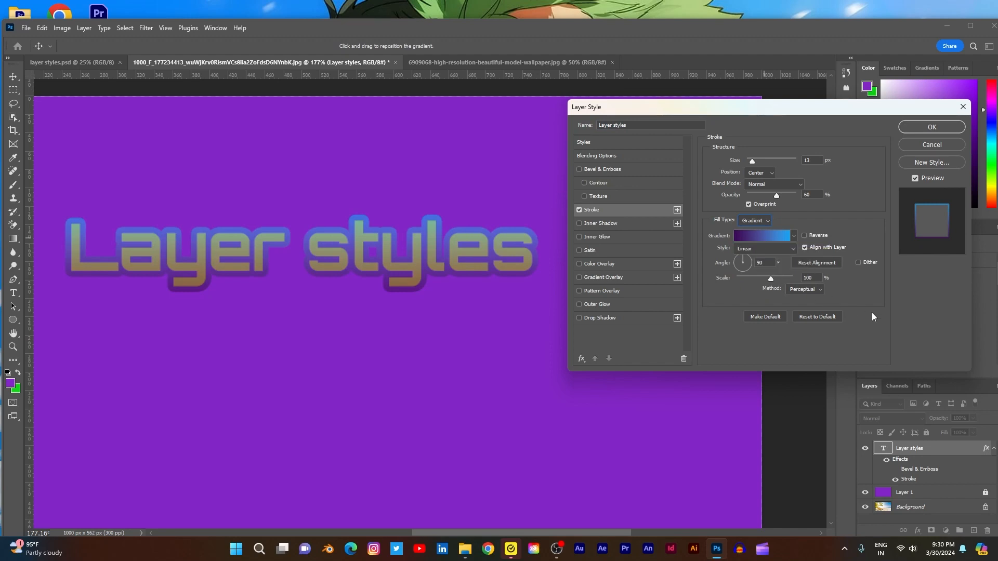
left_click(792, 249)
left_click(762, 267)
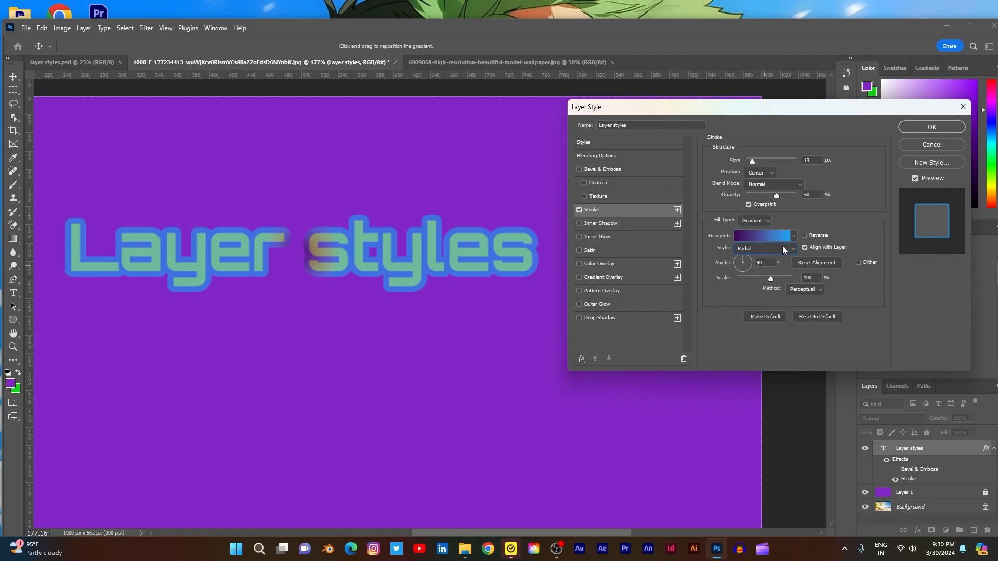
left_click(783, 249)
left_click(761, 285)
left_click(793, 236)
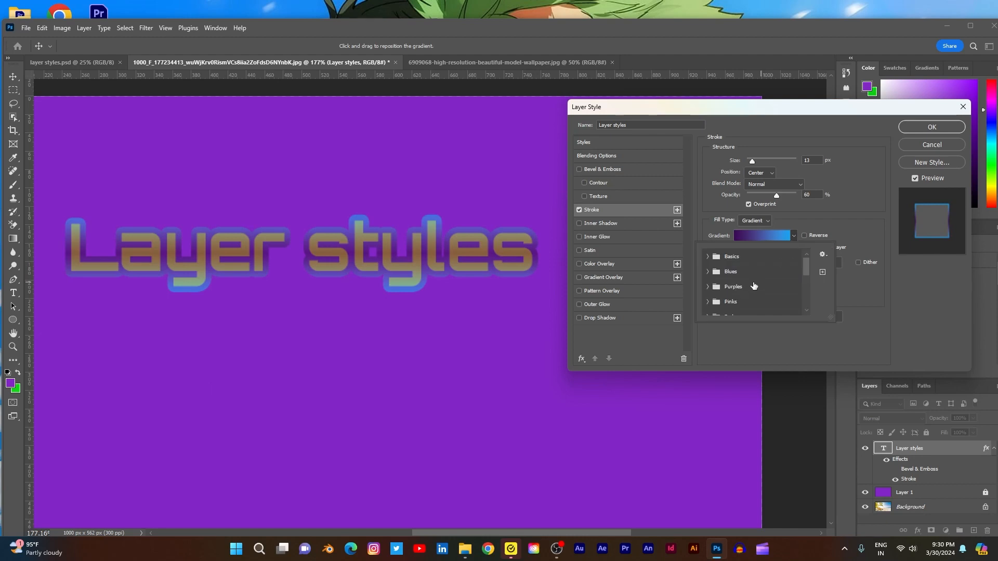
left_click(912, 298)
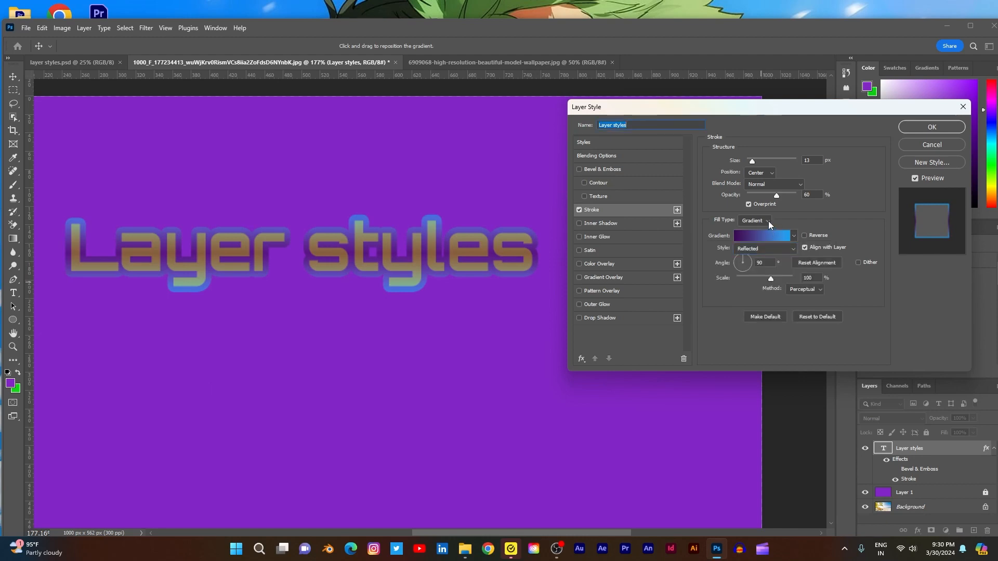
- Try the Diamond and Shape Burst styles on the stroke's gradient
left_click(788, 249)
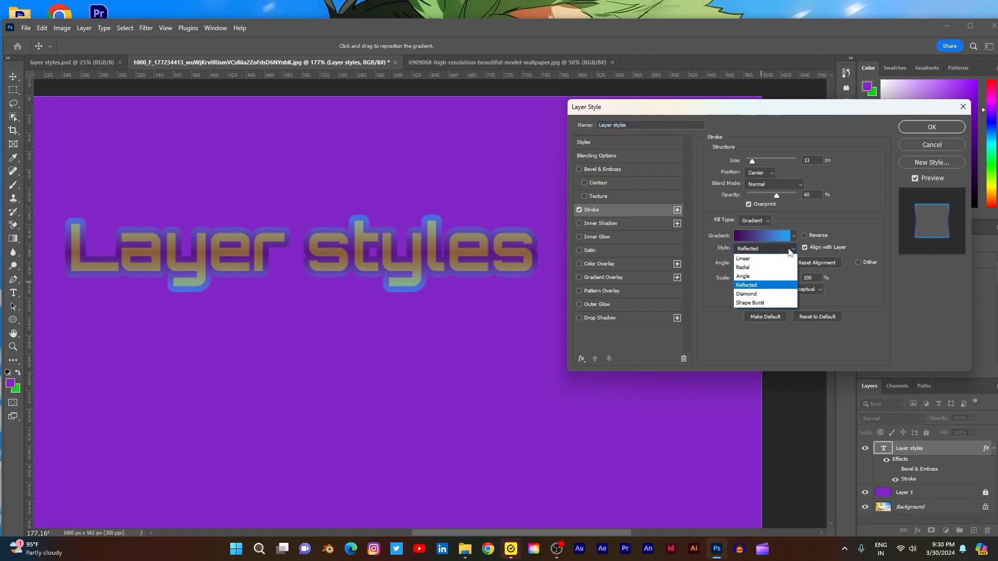
left_click(758, 295)
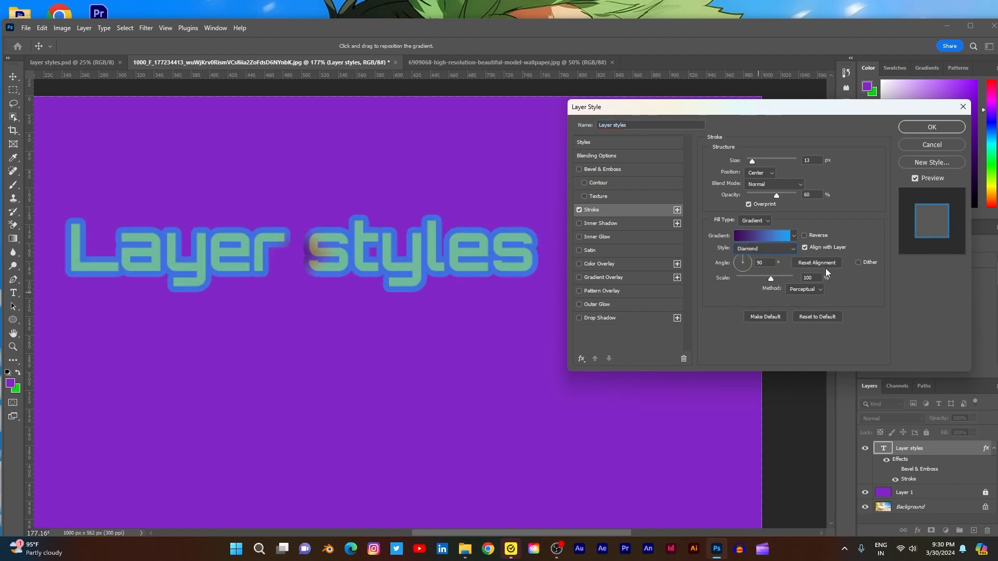
left_click(794, 250)
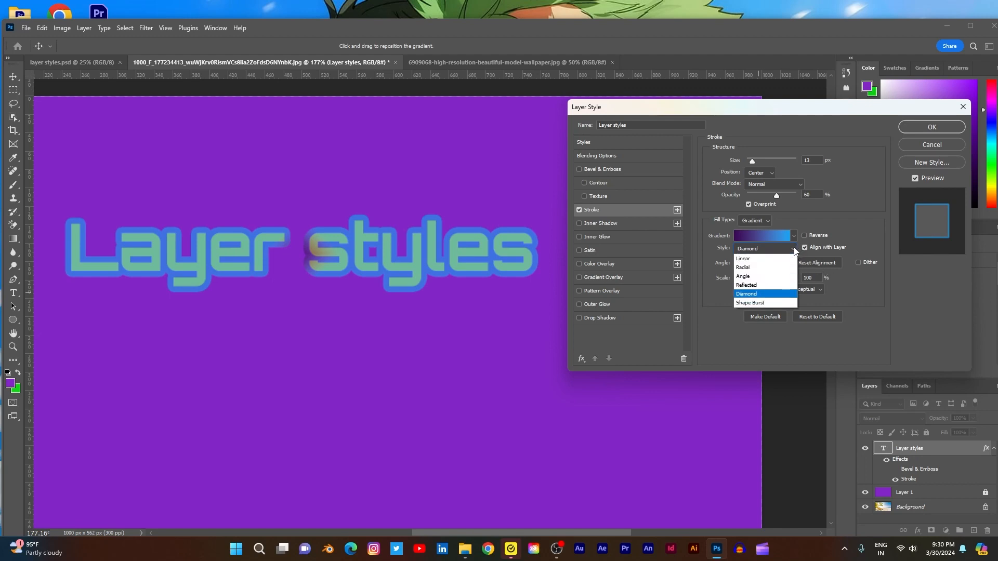
left_click(762, 303)
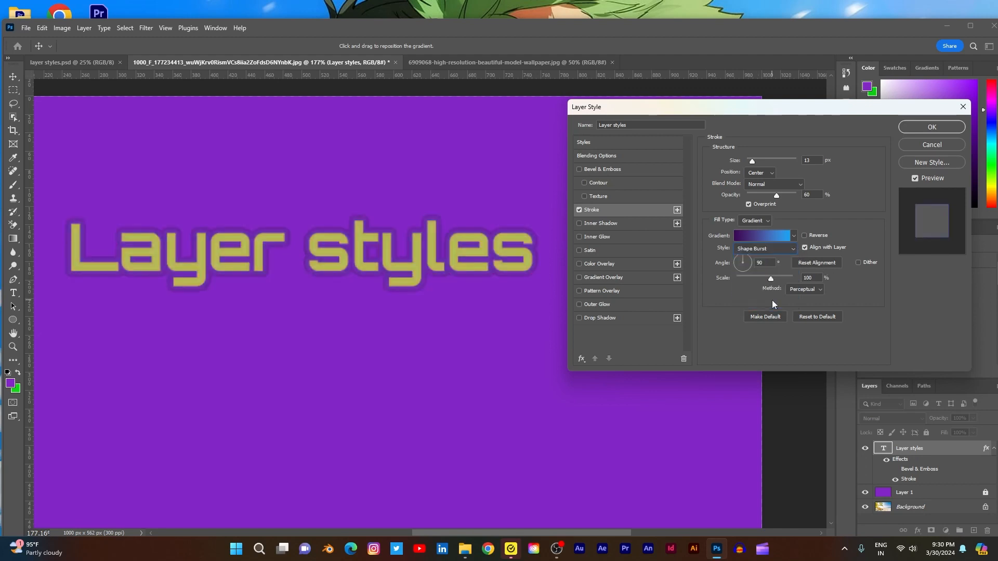
left_click(789, 250)
left_click(828, 275)
- Set the stroke gradient's style to Linear and its angle to -88 degrees, keeping Gradient as the fill type
left_click(781, 251)
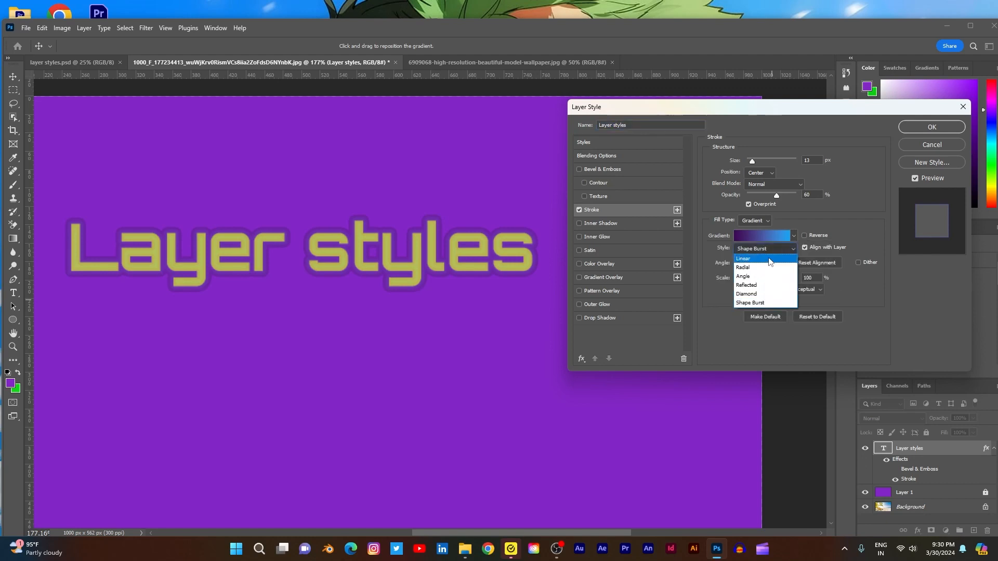
left_click(767, 259)
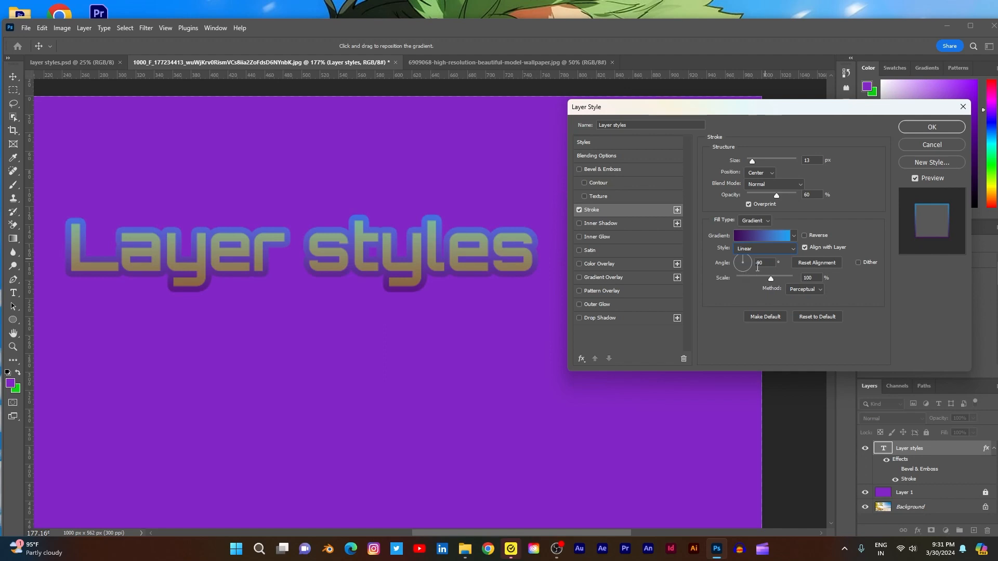
left_click(745, 258)
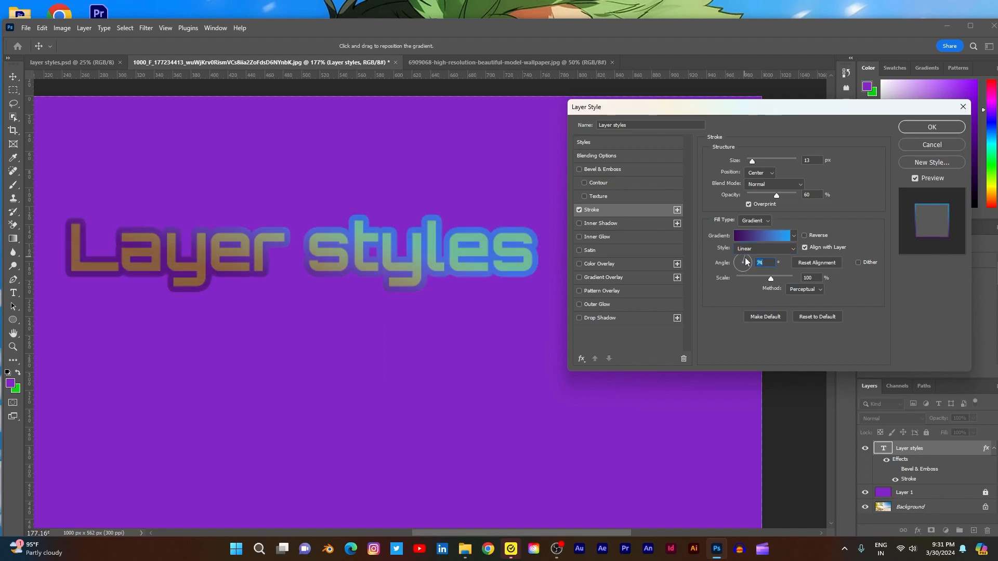
left_click_drag(746, 261, 743, 274)
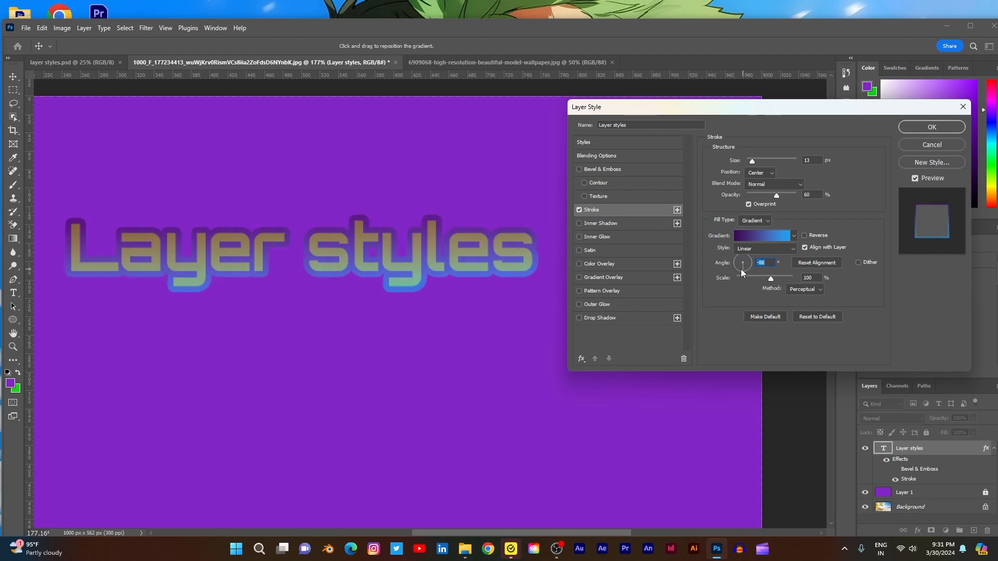
left_click(768, 220)
left_click(754, 239)
- Try the Radial gradient style with a 6 px stroke size, and return the style to Linear
left_click(792, 248)
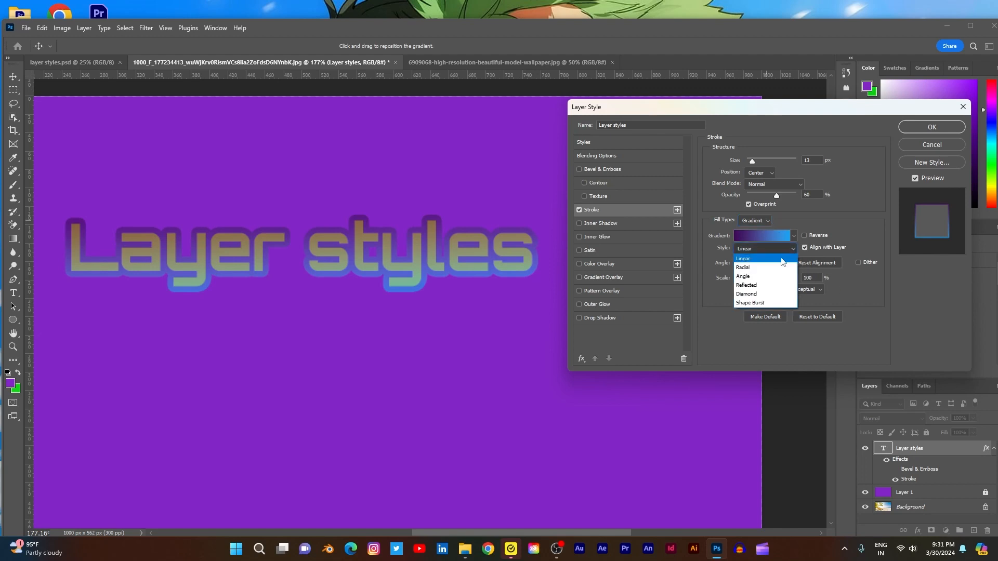
left_click(755, 268)
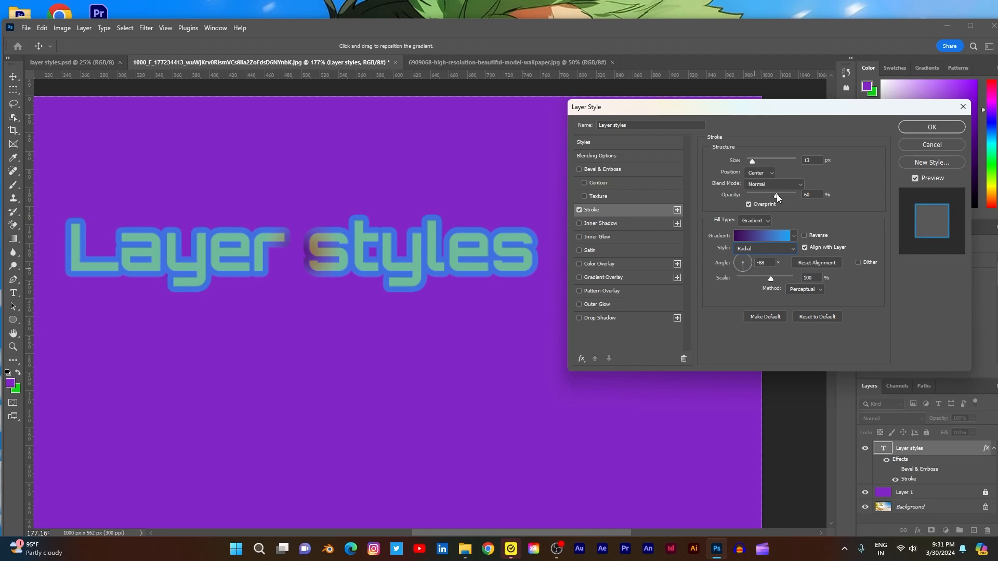
mouse_move(753, 163)
left_mouse_down()
mouse_move(768, 161)
mouse_move(749, 161)
left_mouse_up()
left_click(787, 248)
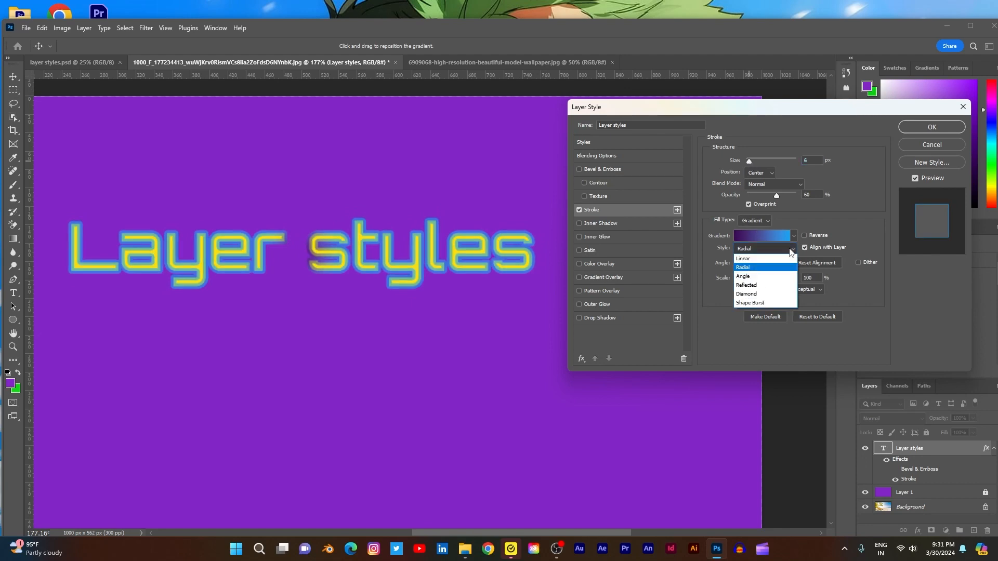
left_click(770, 258)
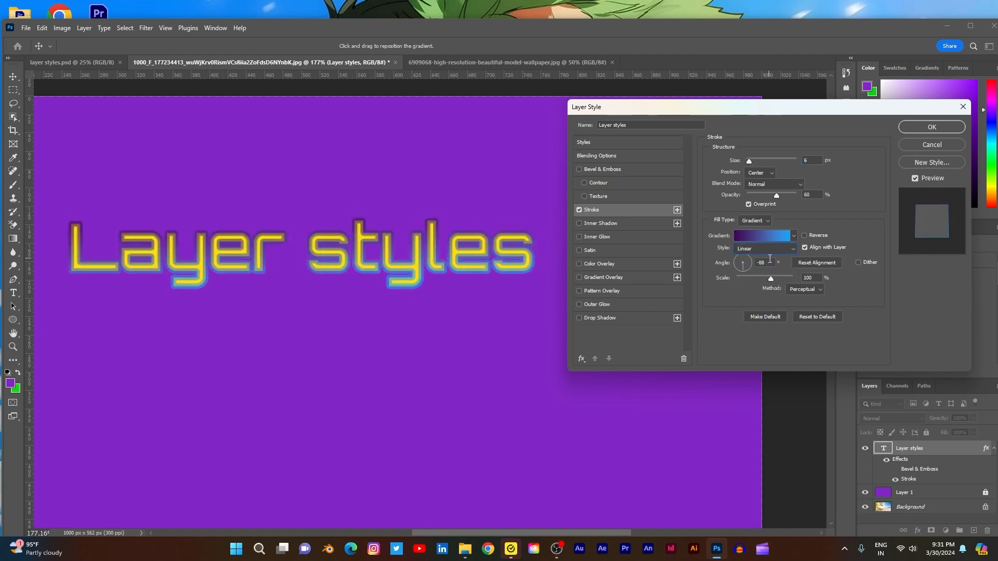
- Set the stroke's size to 21 px, its opacity to 38% and the gradient scale to 49%
left_click_drag(749, 161, 755, 161)
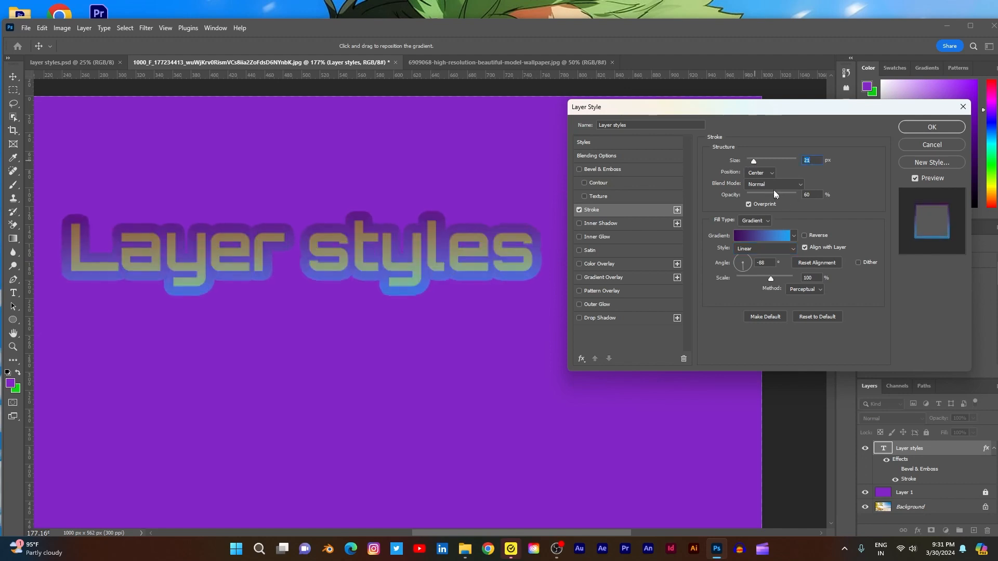
left_click_drag(776, 196, 764, 196)
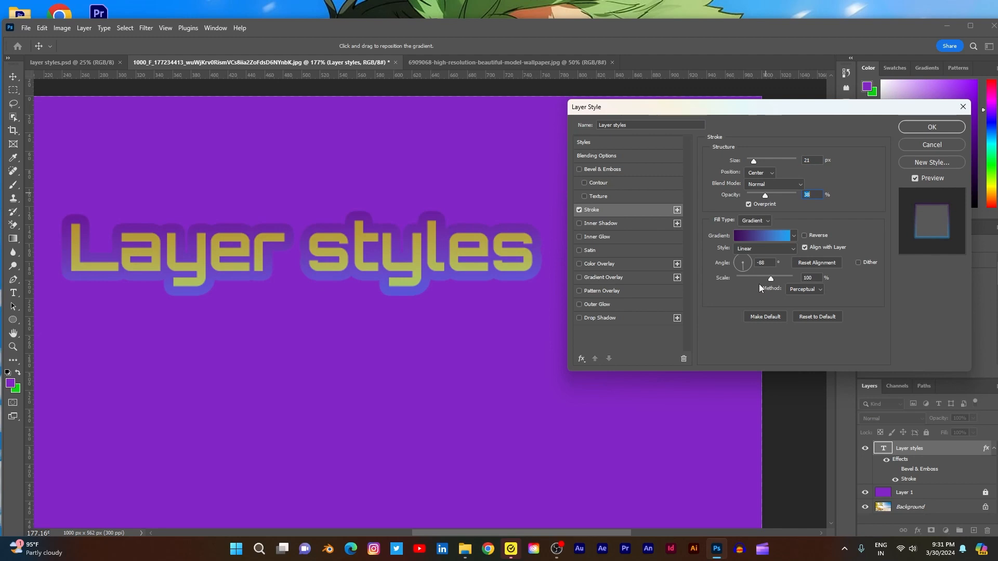
mouse_move(771, 278)
left_mouse_down()
mouse_move(736, 277)
mouse_move(749, 278)
left_mouse_up()
left_click(809, 278)
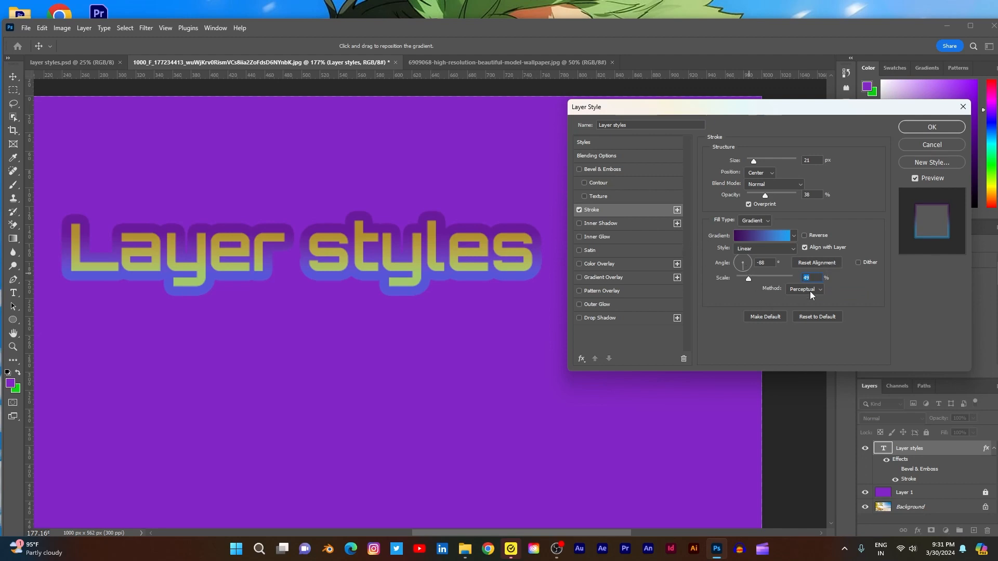
- Enable dithering on the stroke's gradient, try the Linear method, and set the method to Classic
left_click(859, 263)
left_click(819, 290)
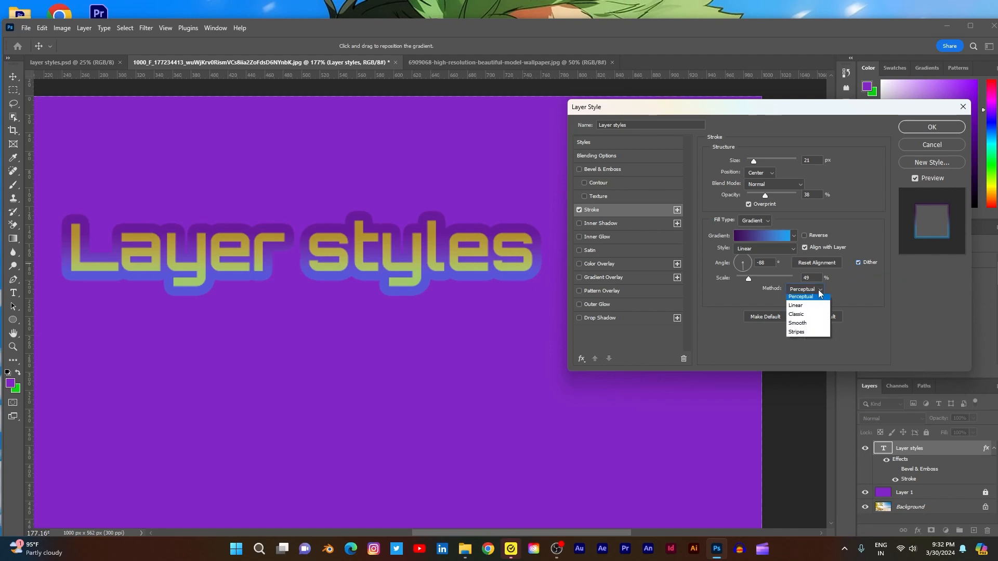
left_click(805, 301)
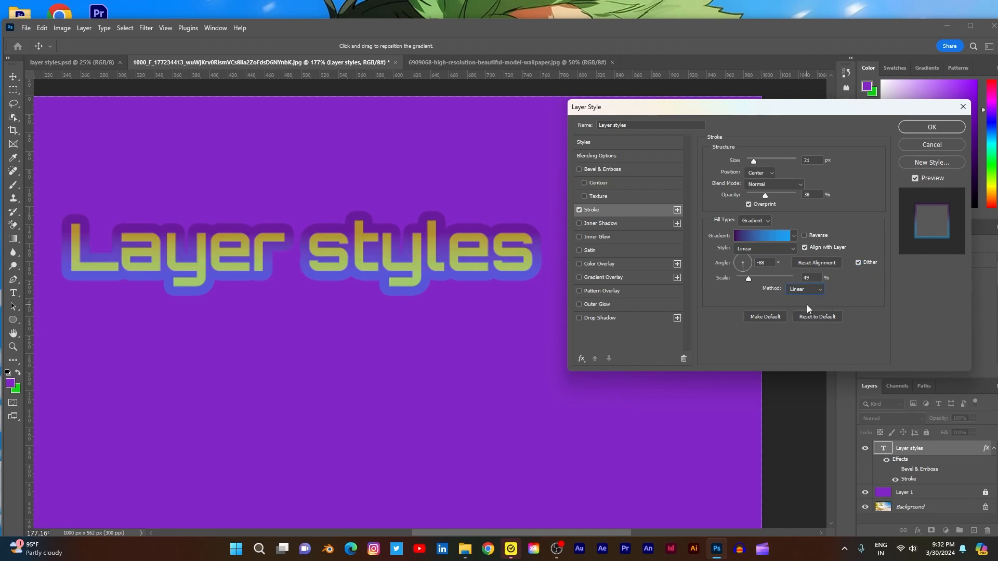
left_click(820, 289)
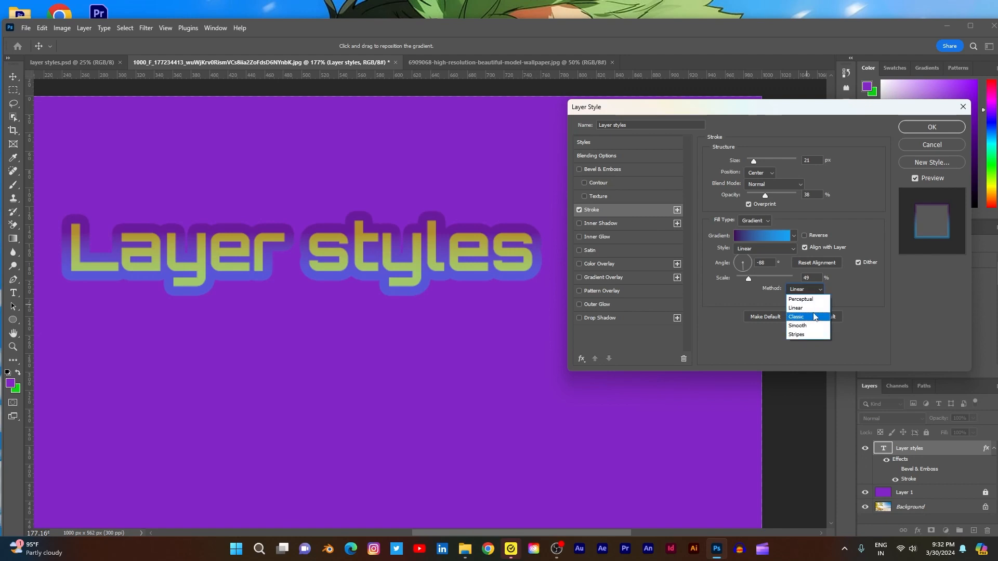
left_click(814, 318)
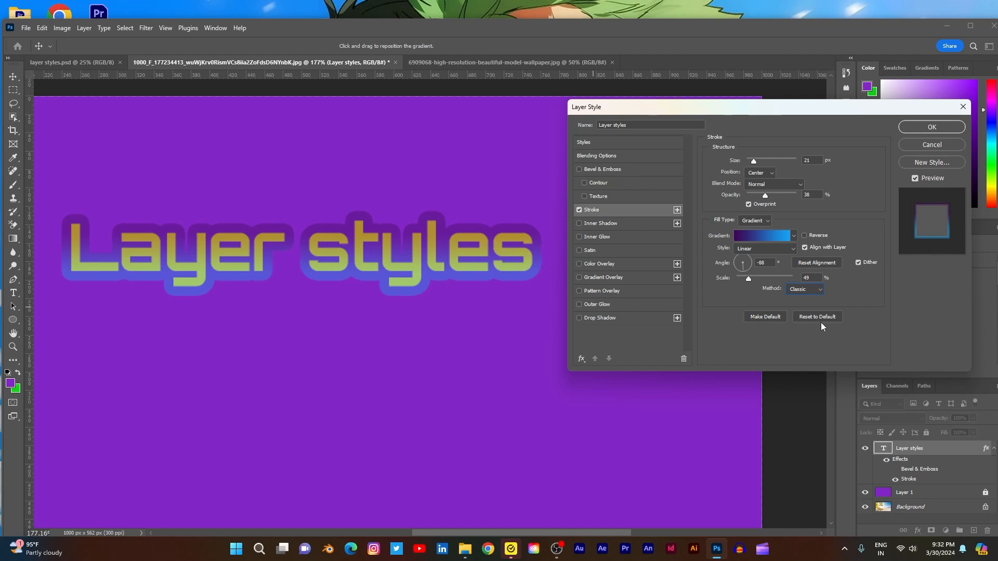
- Try Inner Shadow with the stroke disabled, and restore the stroke alone with its settings shown
left_click(579, 210)
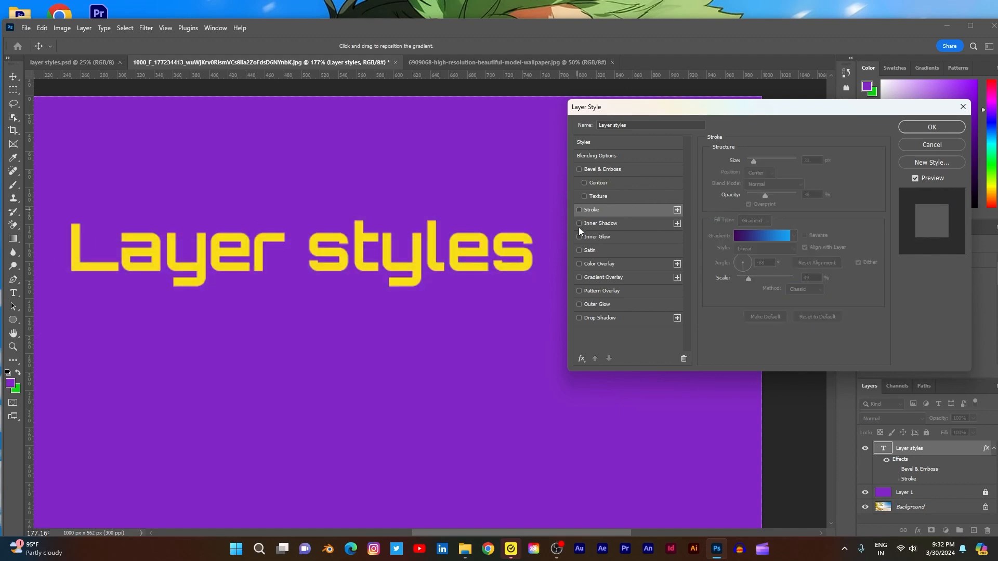
left_click(579, 224)
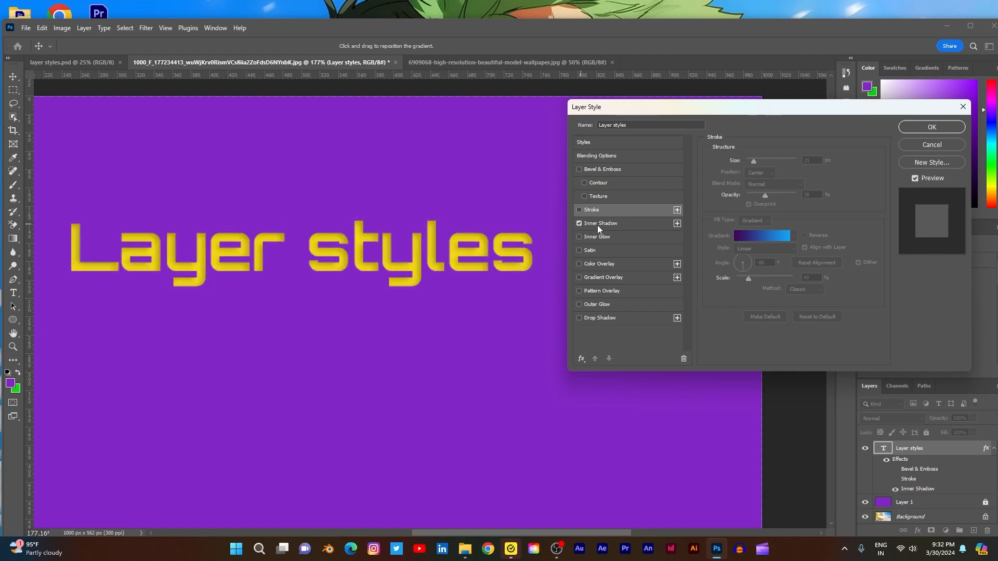
left_click(580, 210)
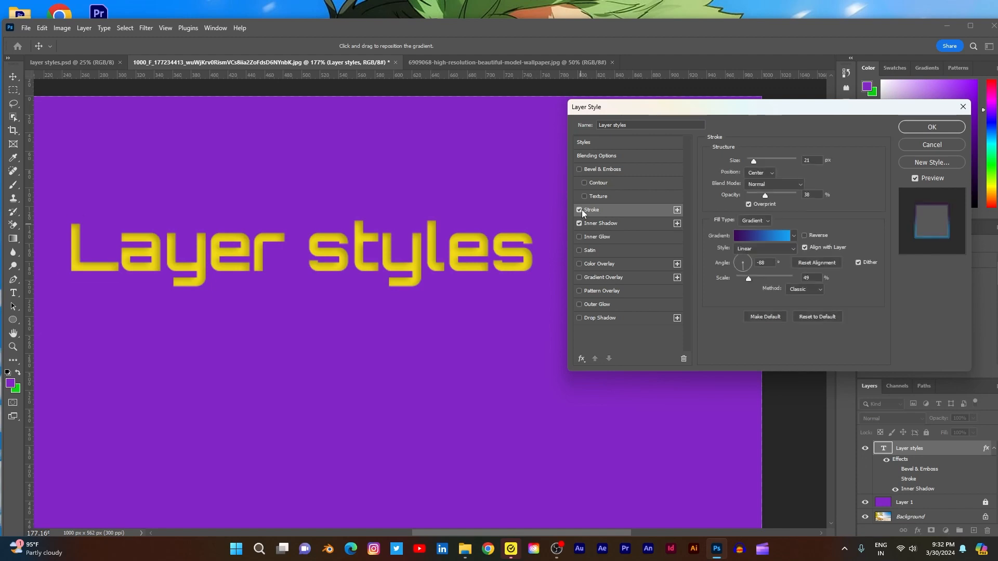
left_click(578, 227)
left_click(580, 223)
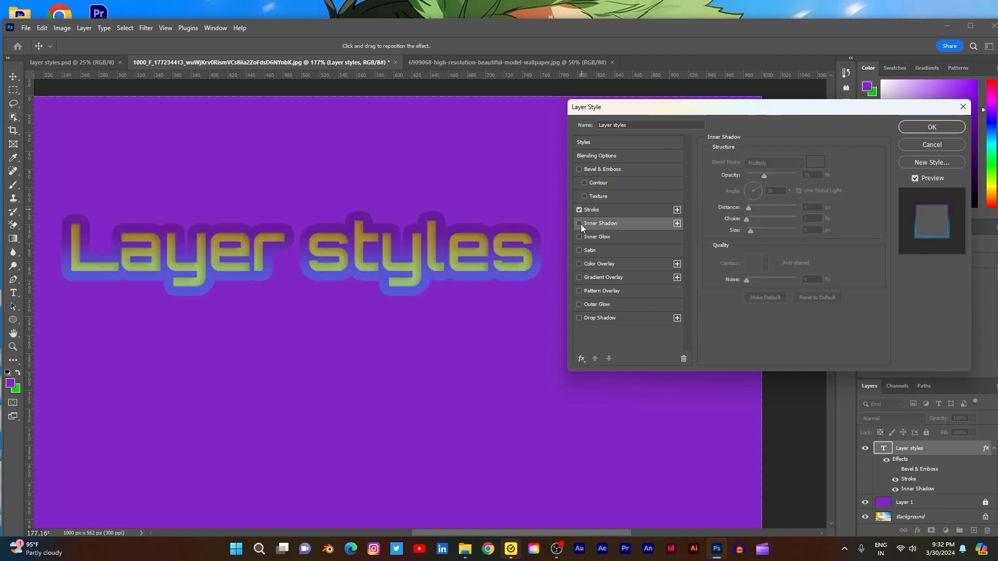
left_click(657, 210)
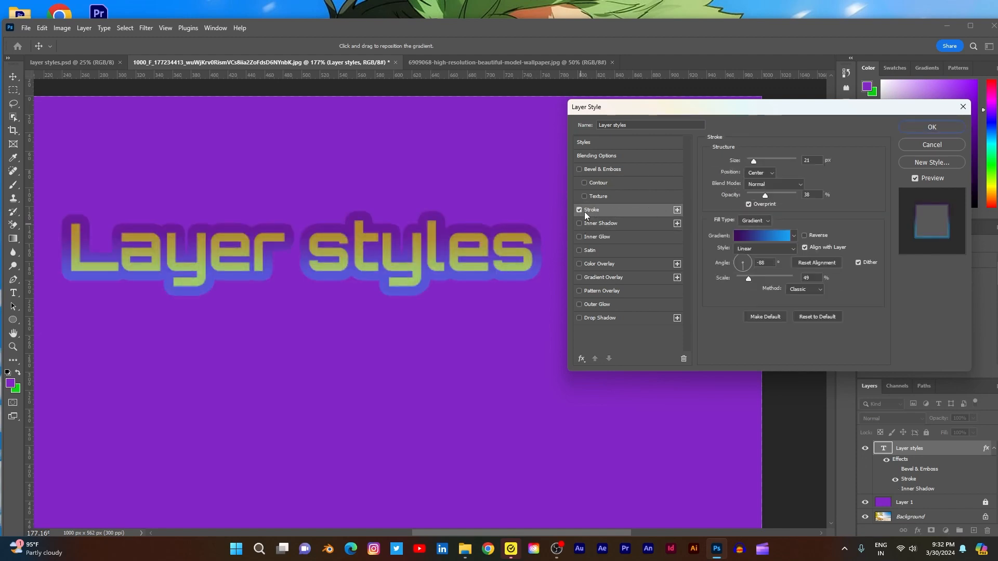
- Add a second Stroke effect to the text, compare the result with one stroke disabled, and add a third Stroke effect
left_click(677, 210)
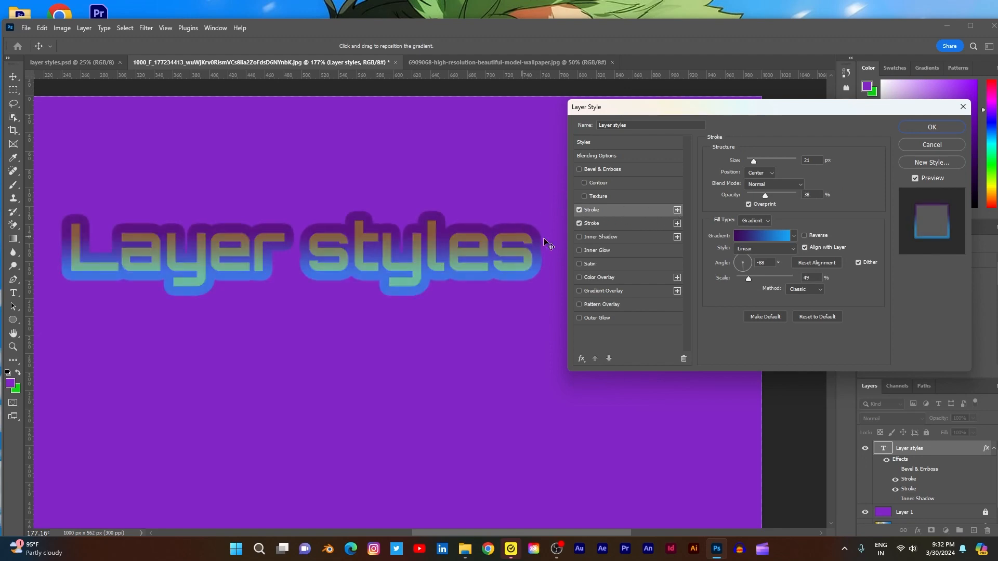
left_click(579, 223)
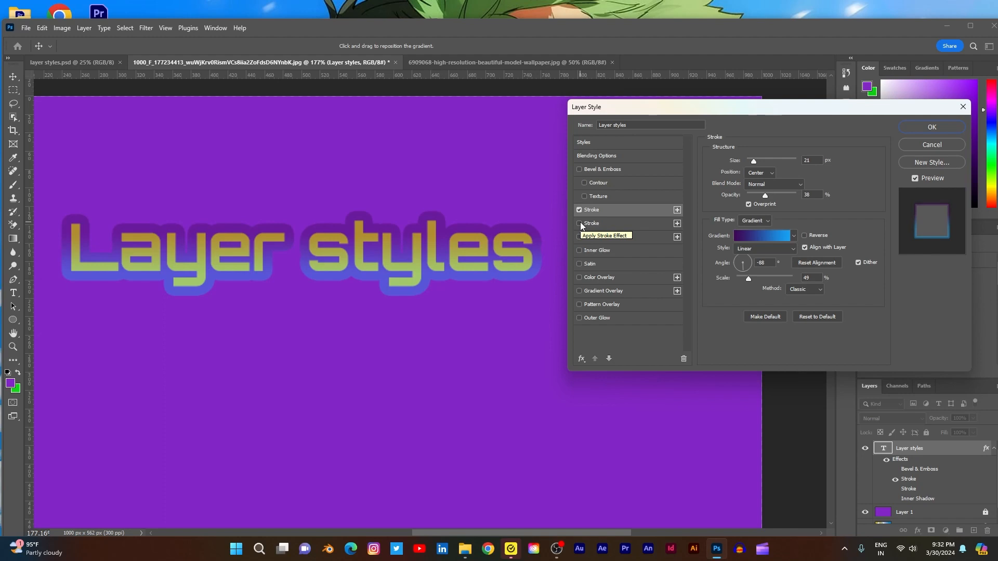
left_click(580, 223)
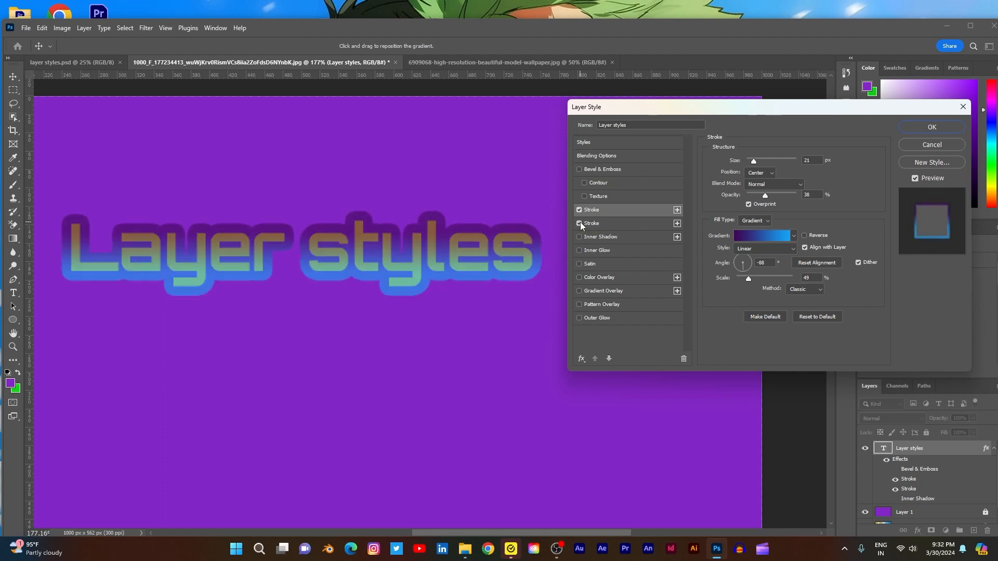
left_click(678, 223)
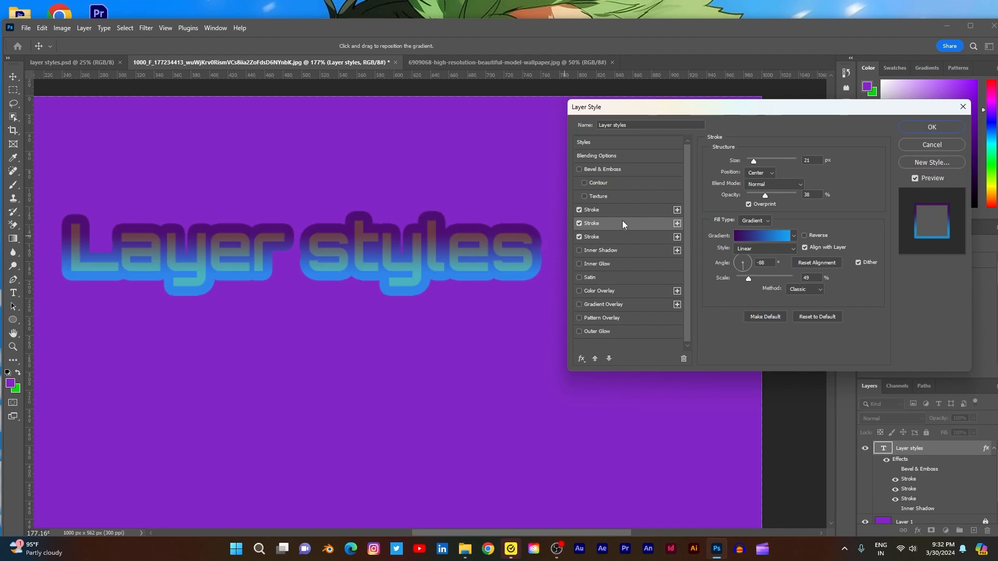
- Disable all three Stroke effects on the text layer
left_click(579, 237)
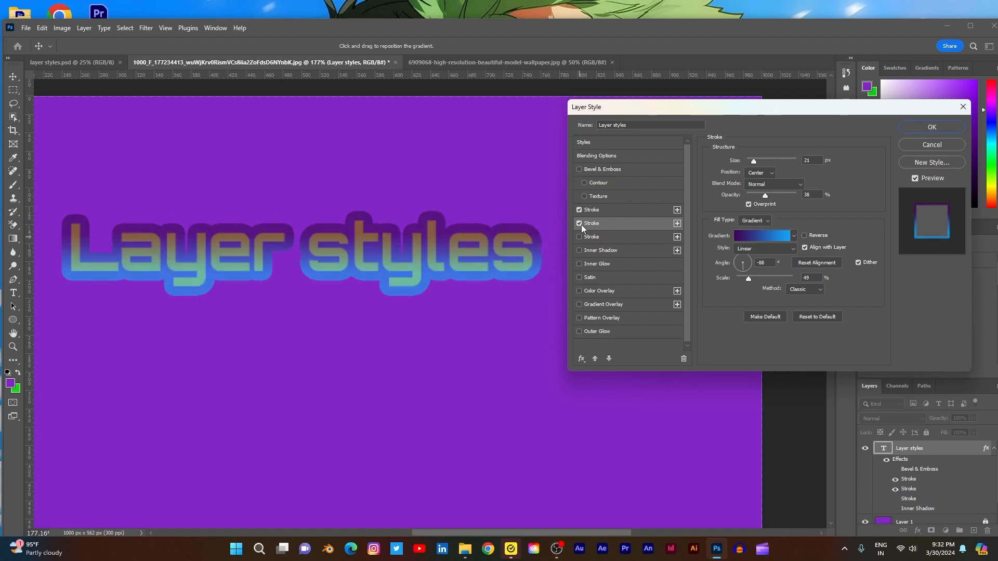
left_click(581, 224)
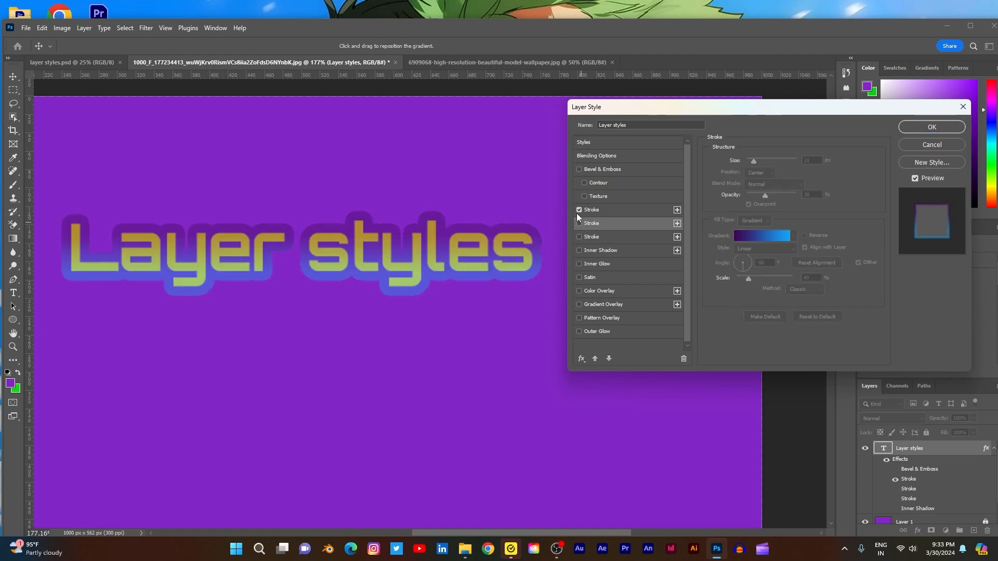
left_click(578, 211)
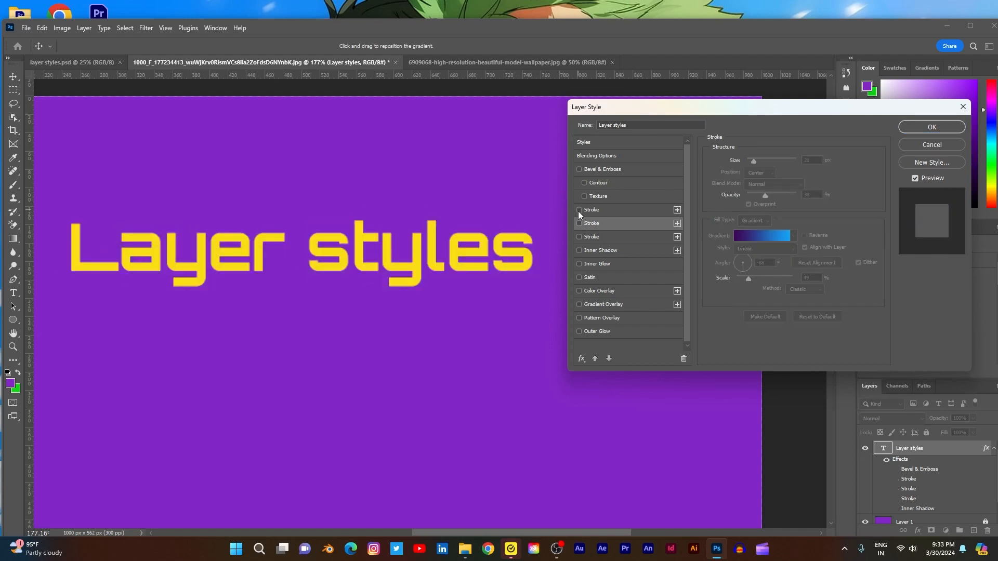
- Enable Inner Shadow on the text and set its opacity to 75% and its distance to 3 px
left_click(579, 251)
left_click(603, 249)
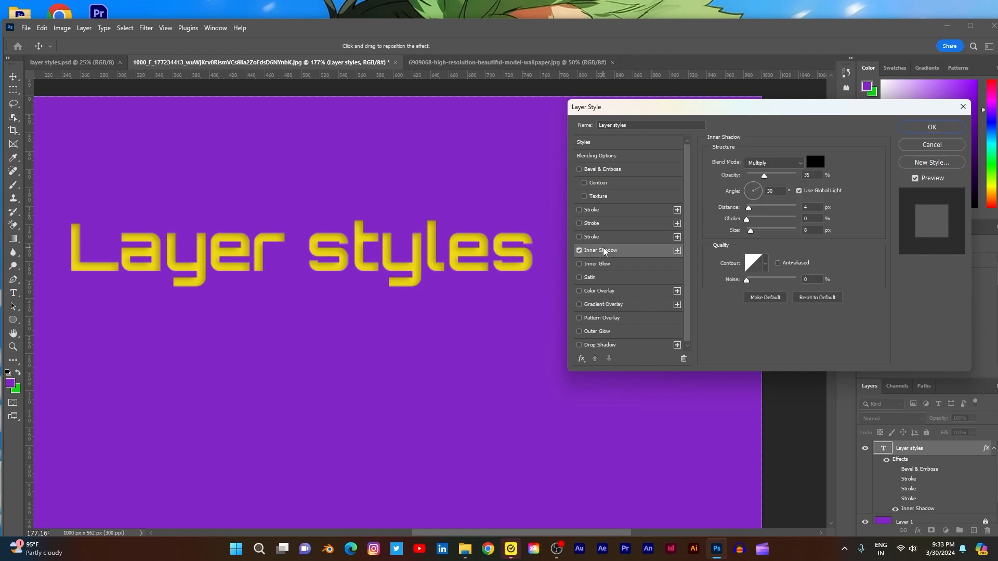
left_click(765, 177)
left_click_drag(765, 177, 785, 177)
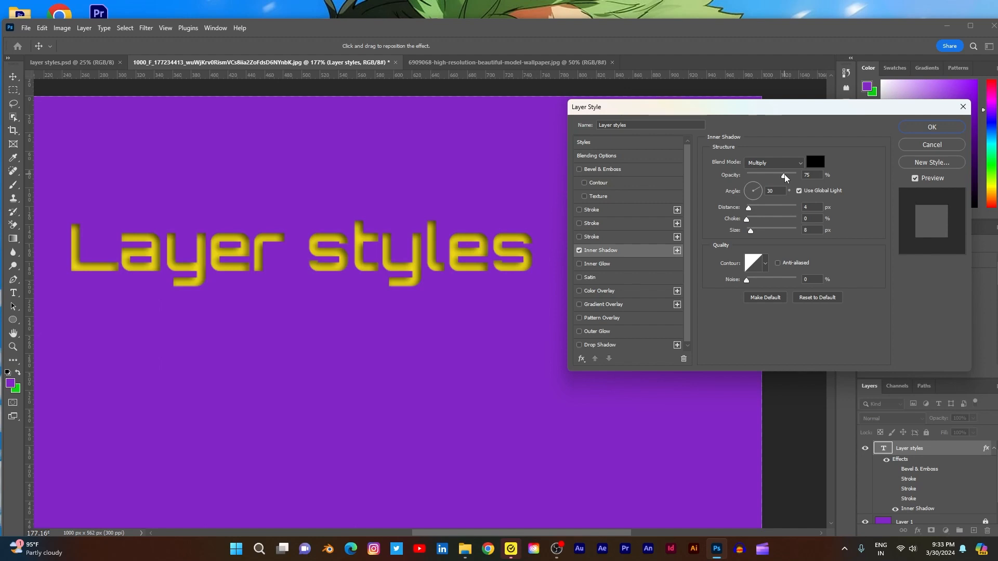
left_click(785, 177)
left_click(755, 209)
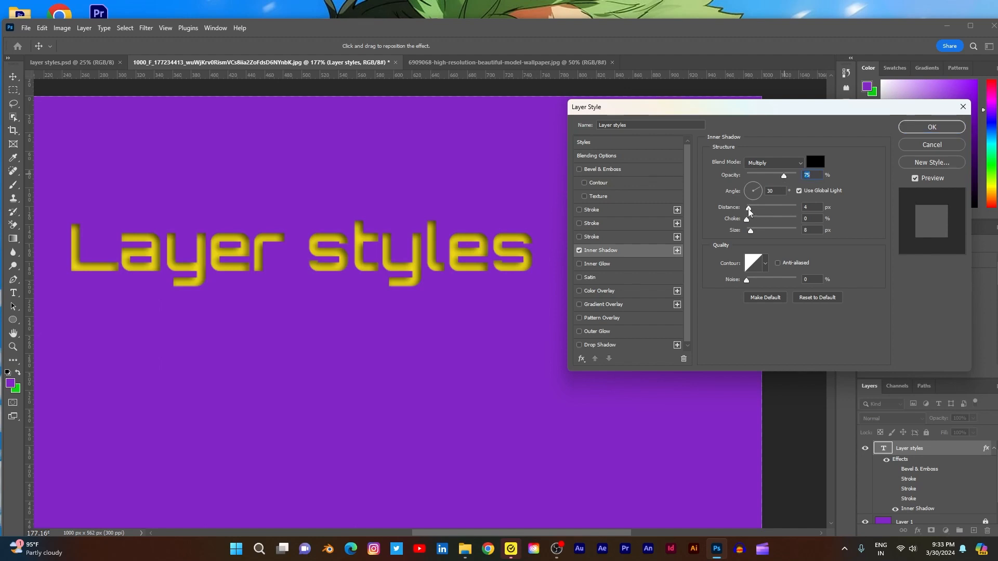
left_click_drag(755, 211, 750, 211)
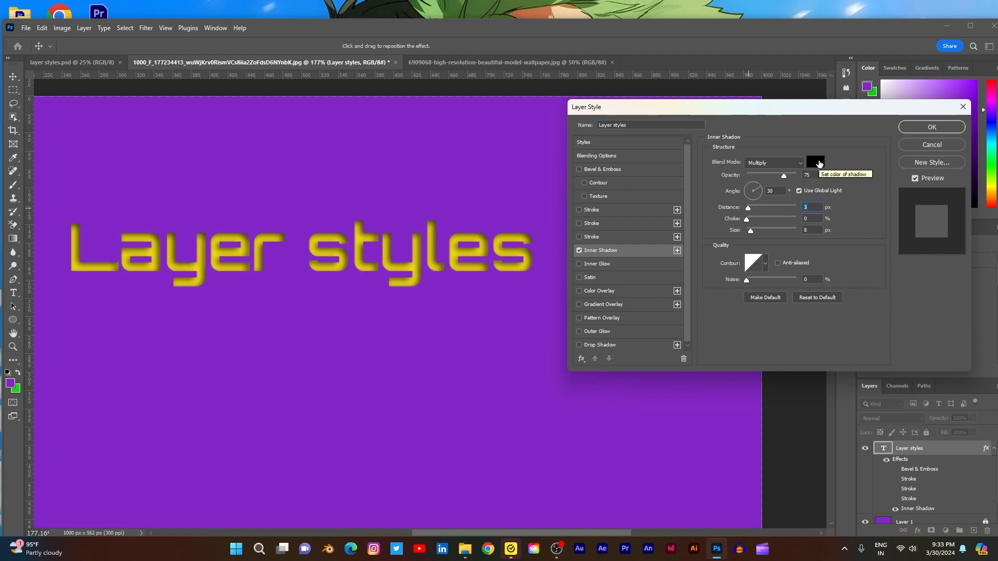
- Check the Inner Shadow colour without changing it, reduce distance and size to 0 px, and disable the effect
left_click(819, 164)
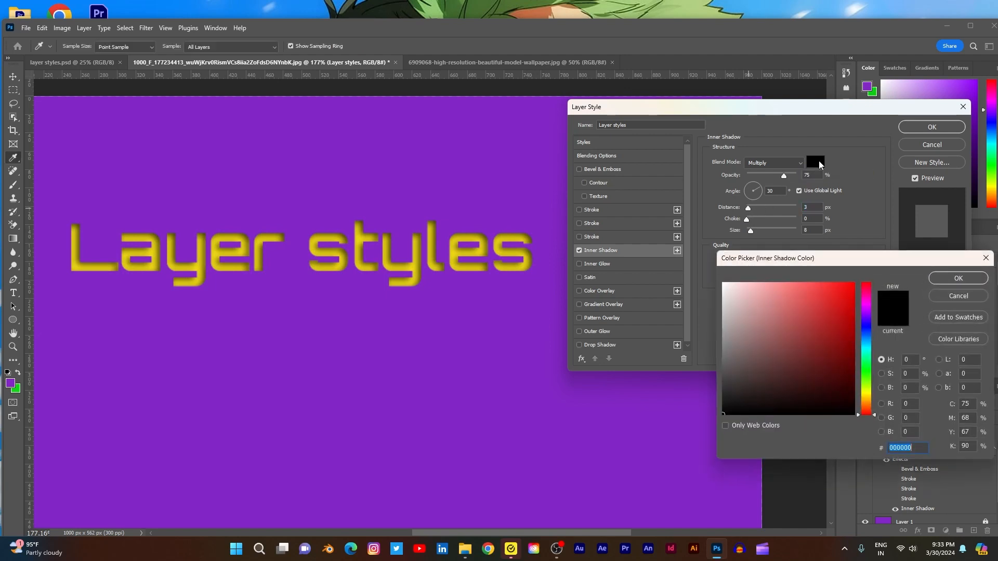
left_click(959, 296)
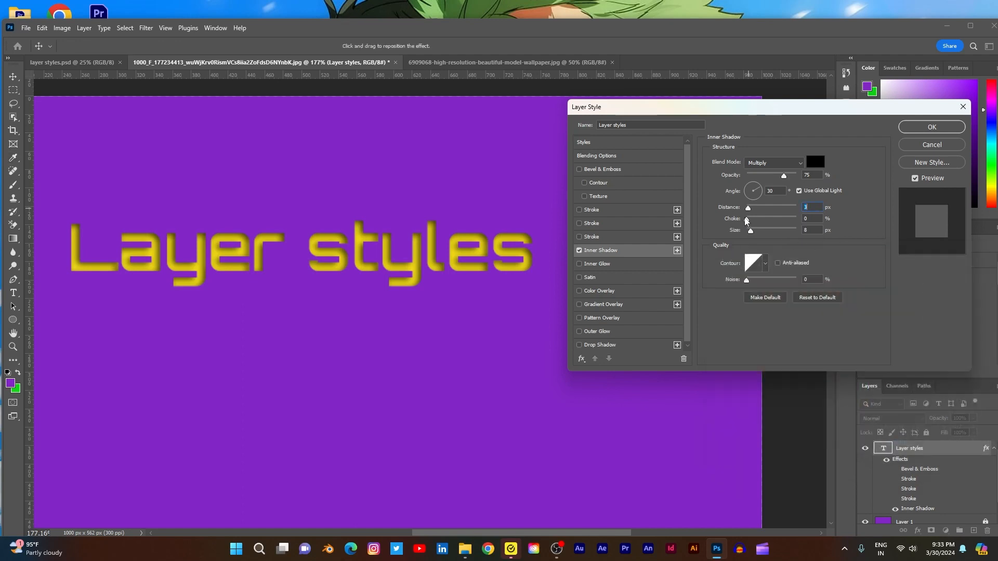
mouse_move(746, 221)
left_mouse_down()
mouse_move(772, 222)
mouse_move(775, 207)
mouse_move(746, 208)
mouse_move(720, 225)
mouse_move(773, 233)
mouse_move(732, 232)
left_mouse_up()
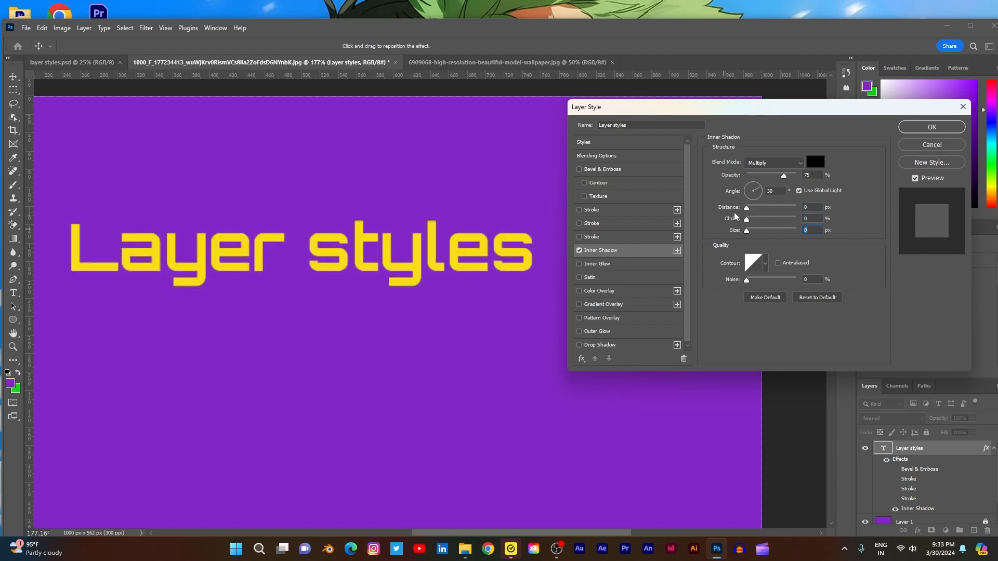
left_click(580, 251)
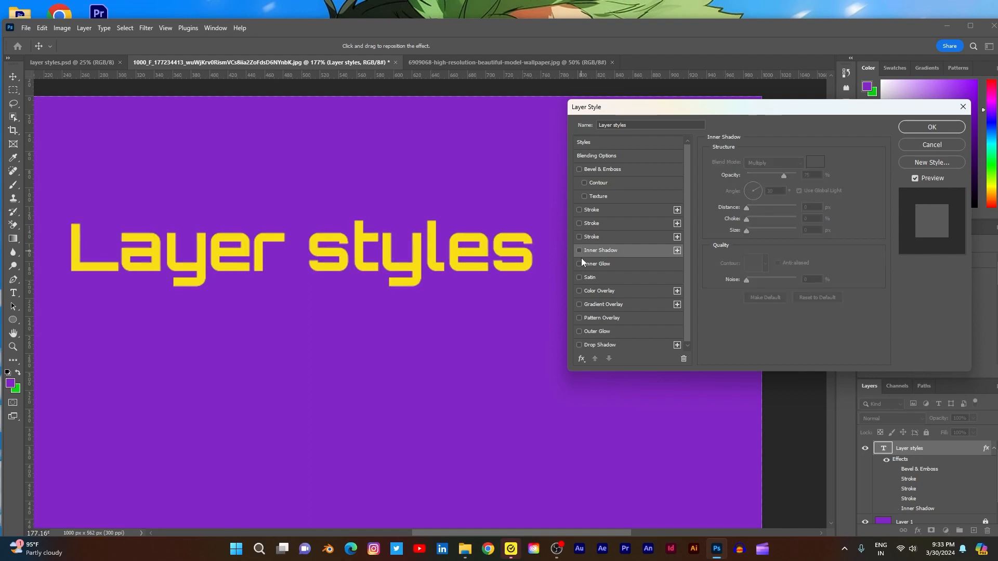
- Enable Inner Glow on the text with 67% opacity and a size of 0 px
left_click(580, 264)
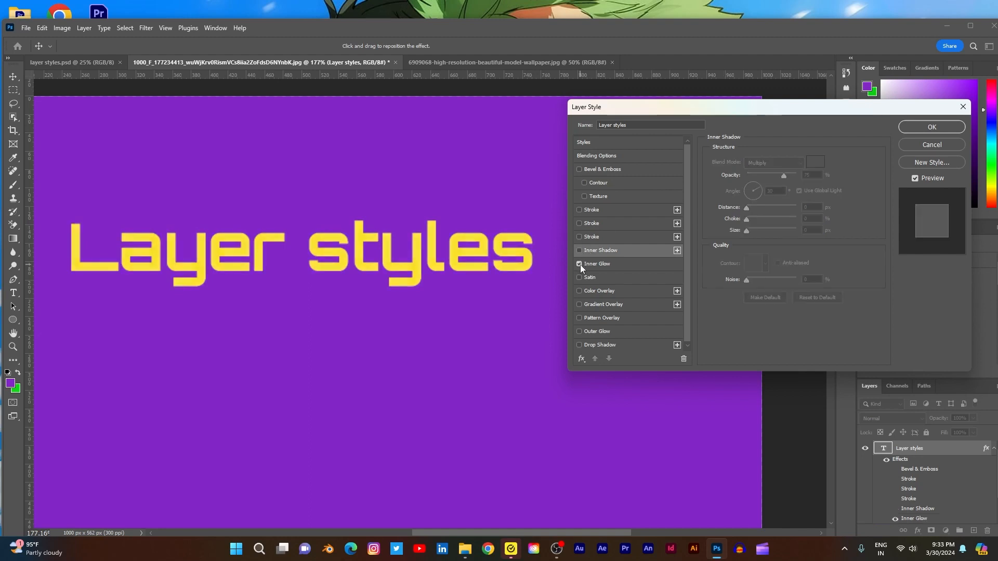
left_click(598, 264)
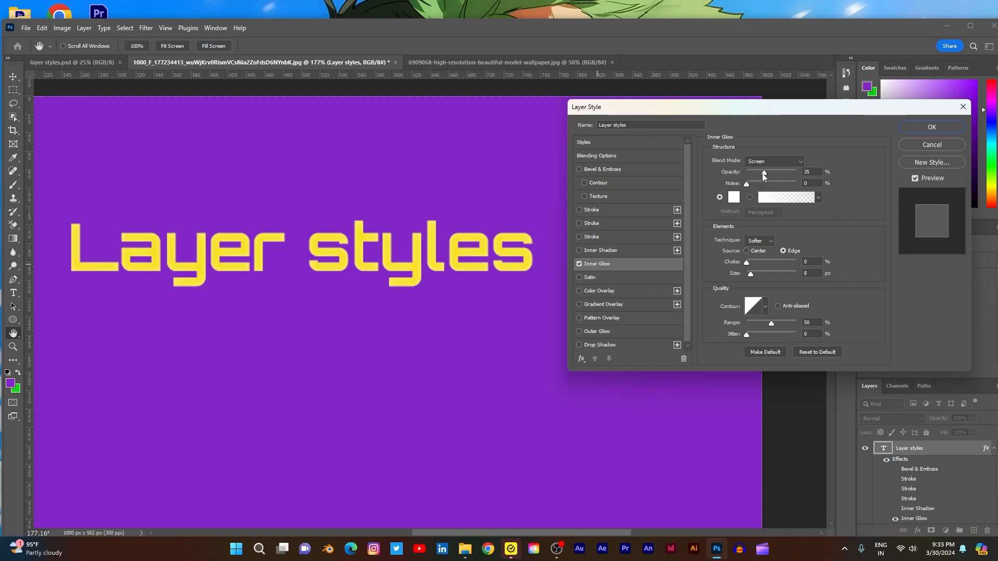
left_click_drag(763, 173, 780, 175)
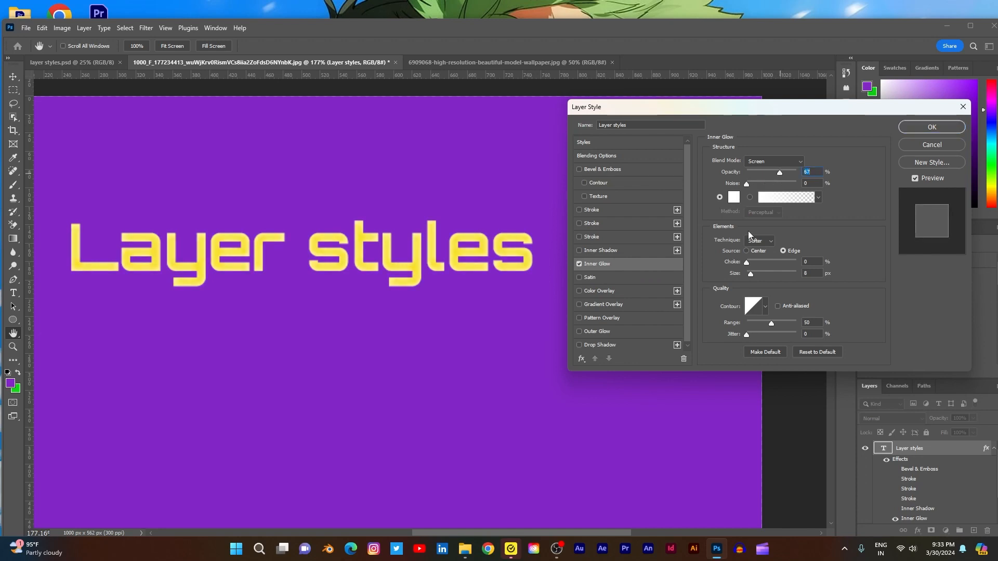
mouse_move(751, 272)
left_mouse_down()
mouse_move(762, 270)
mouse_move(743, 267)
left_mouse_up()
- Set the Inner Glow colour to light blue 19bdfa
left_click(734, 198)
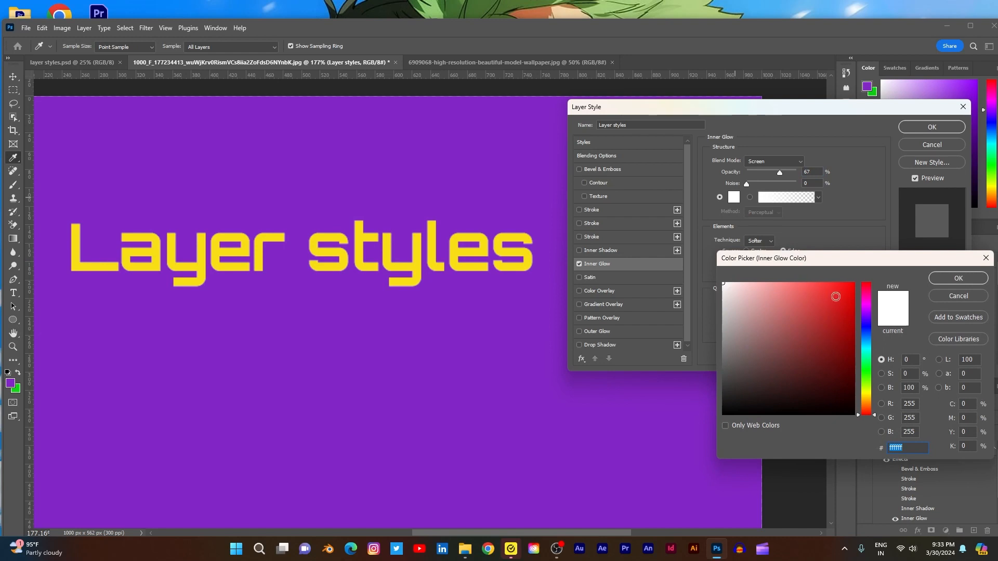
left_click(866, 343)
left_click(841, 286)
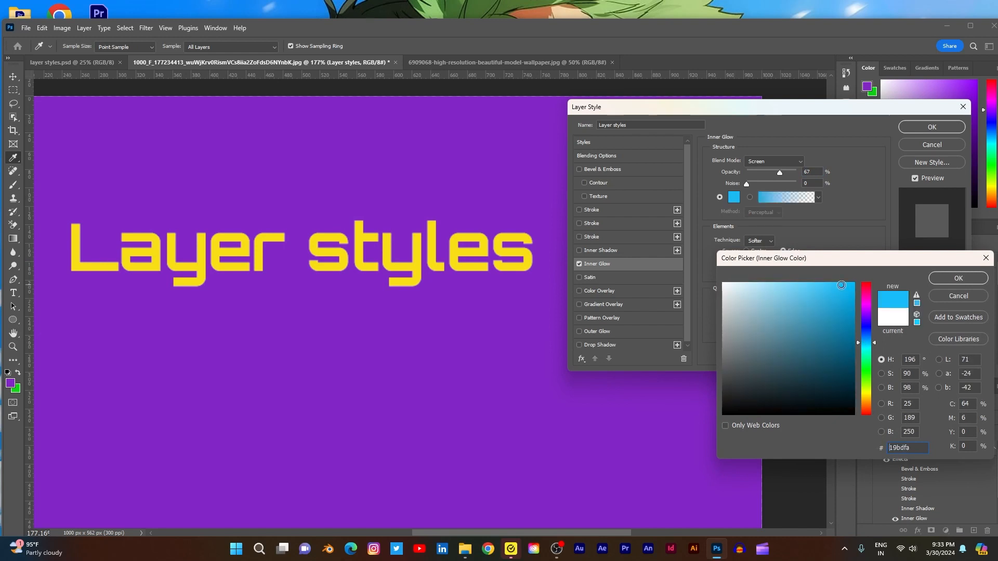
left_click(958, 279)
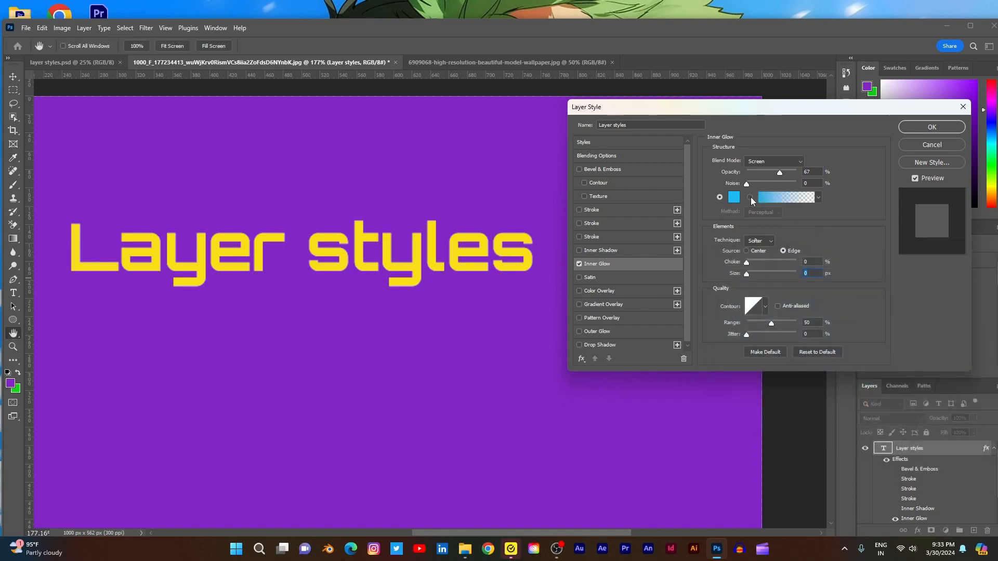
- Set the Inner Glow opacity to 54% and its blend mode to Normal
left_click_drag(778, 174, 773, 173)
left_click(800, 164)
left_click(776, 160)
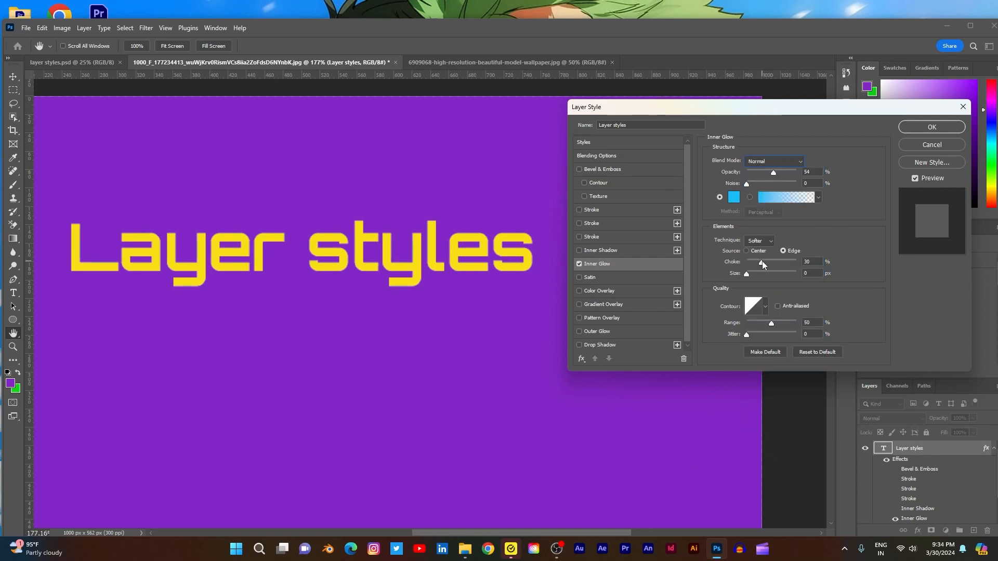
- Reset the Inner Glow choke to 0%, and try a size of 8 px before returning it to 0 px
left_click(747, 262)
mouse_move(747, 274)
left_mouse_down()
mouse_move(762, 276)
mouse_move(751, 276)
left_mouse_up()
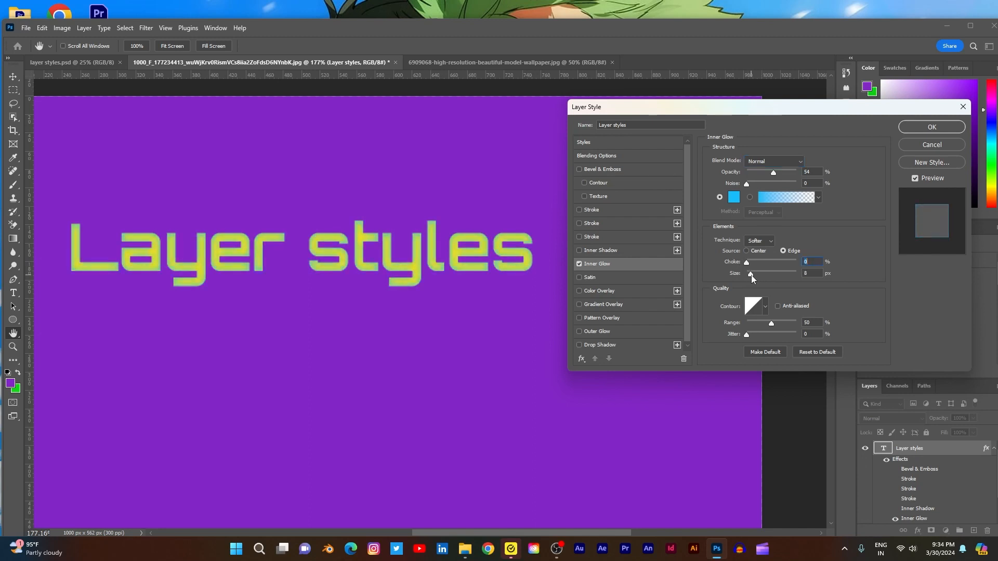
left_click(751, 275)
left_click_drag(749, 278, 746, 275)
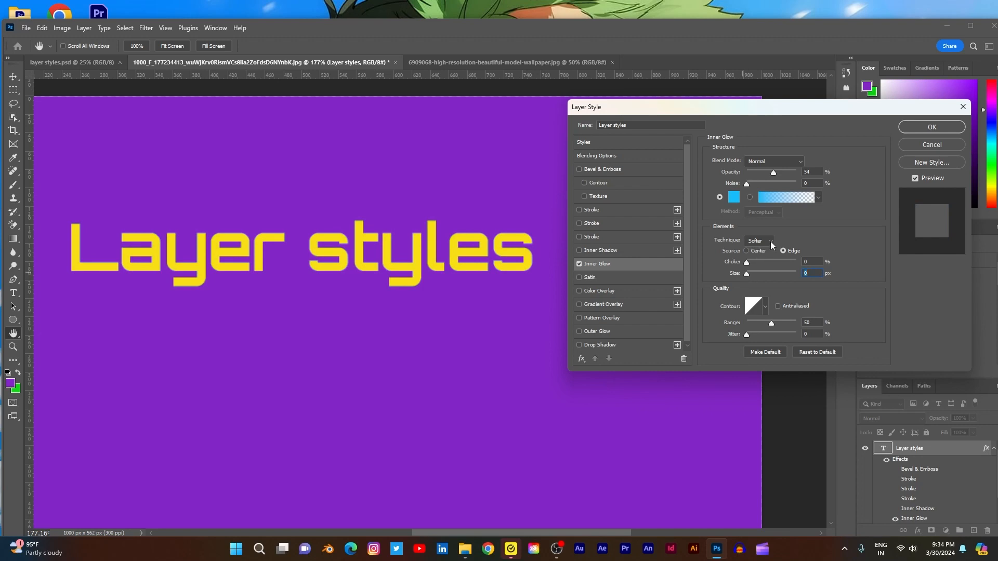
- Set the Inner Glow source to Center and lower its opacity to 26%
left_click(746, 252)
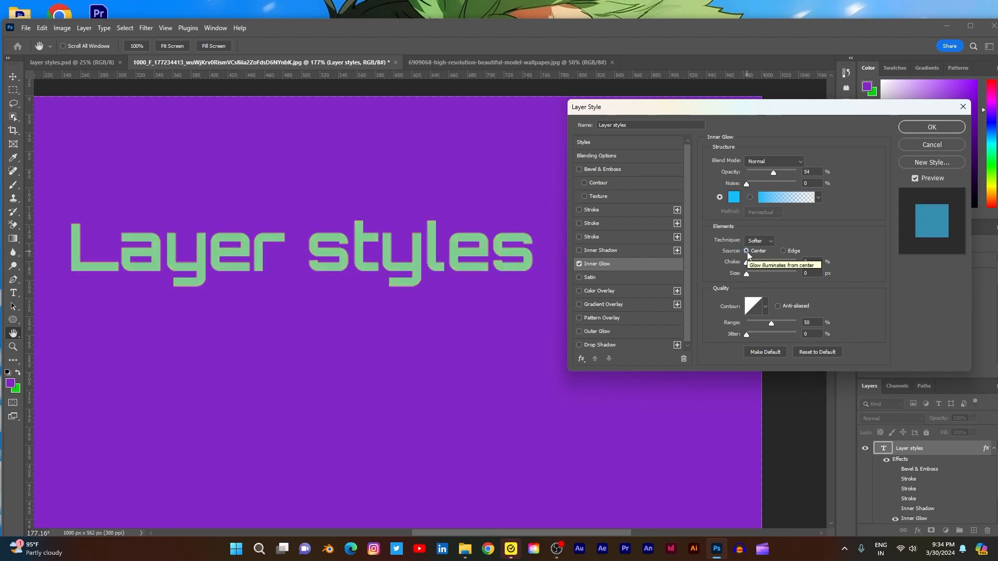
left_click_drag(772, 170, 761, 171)
mouse_move(747, 275)
left_mouse_down()
mouse_move(758, 276)
mouse_move(738, 273)
left_mouse_up()
- Try several contour presets on the Inner Glow, restore the linear contour, and adjust the range and jitter
left_click(765, 307)
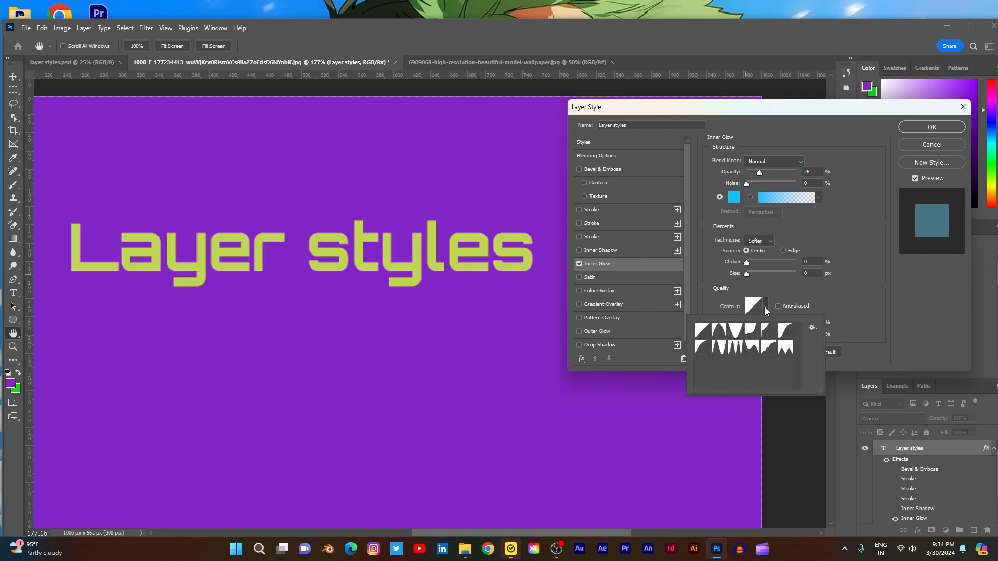
left_click(750, 347)
left_click(735, 348)
left_click(724, 350)
left_click(757, 347)
left_click(787, 351)
left_click(702, 332)
left_click(926, 296)
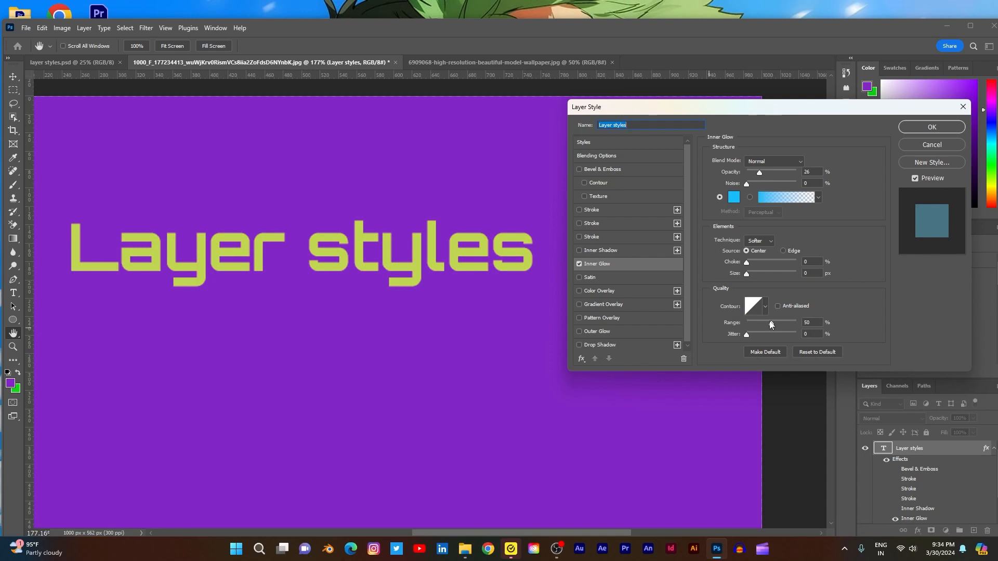
left_click_drag(789, 324, 748, 336)
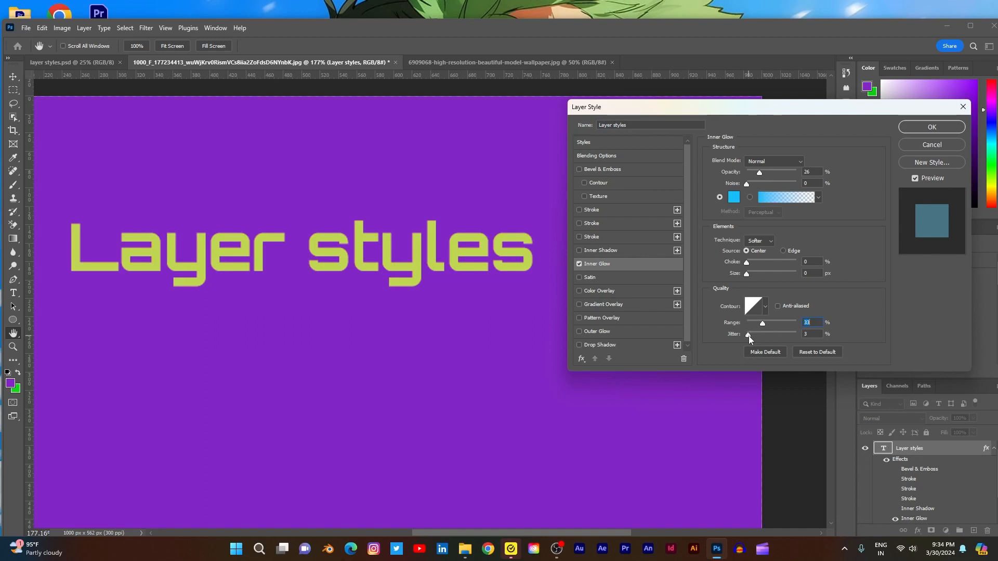
- Replace Inner Glow with Satin on the text and set the Satin opacity to 42%
left_click(578, 265)
left_click(580, 278)
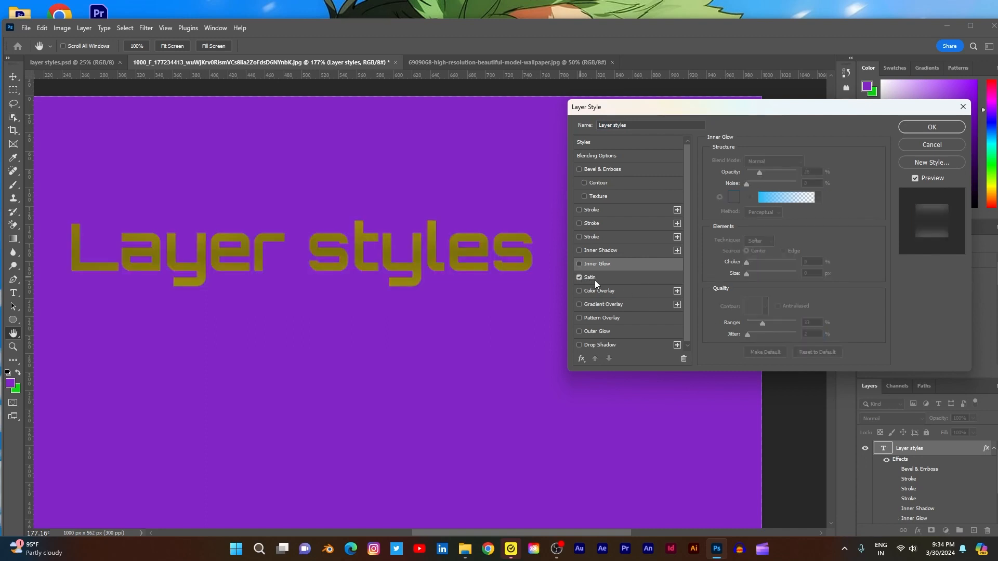
left_click(612, 280)
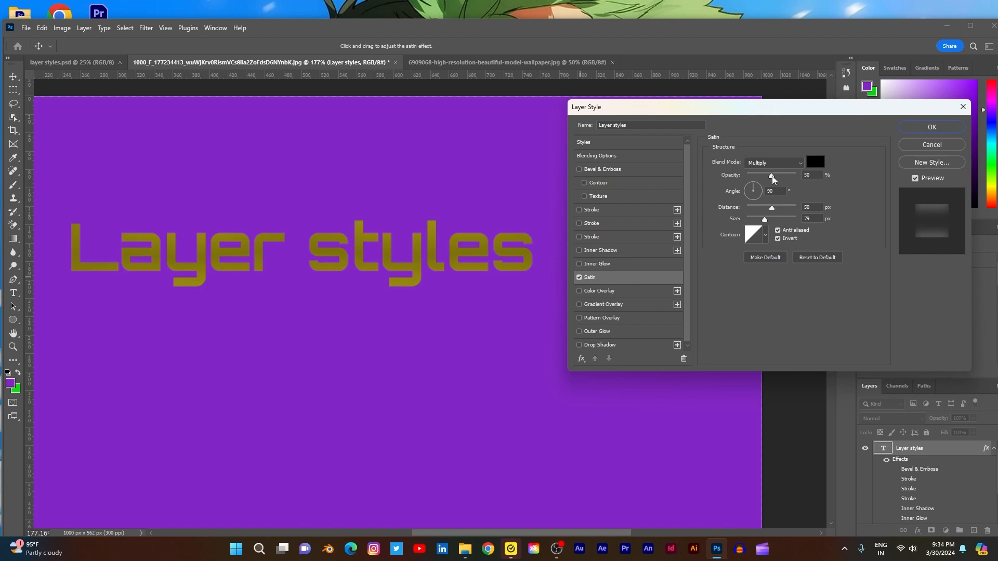
mouse_move(772, 177)
left_mouse_down()
mouse_move(797, 176)
mouse_move(768, 177)
left_mouse_up()
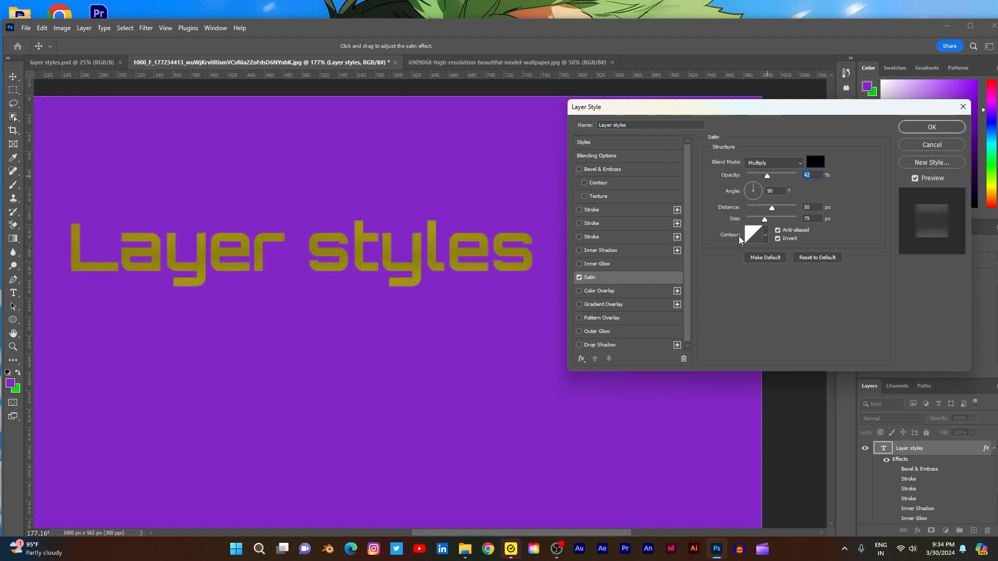
- Replace Satin with Color Overlay on the text, and discard all the layer style changes
left_click(579, 278)
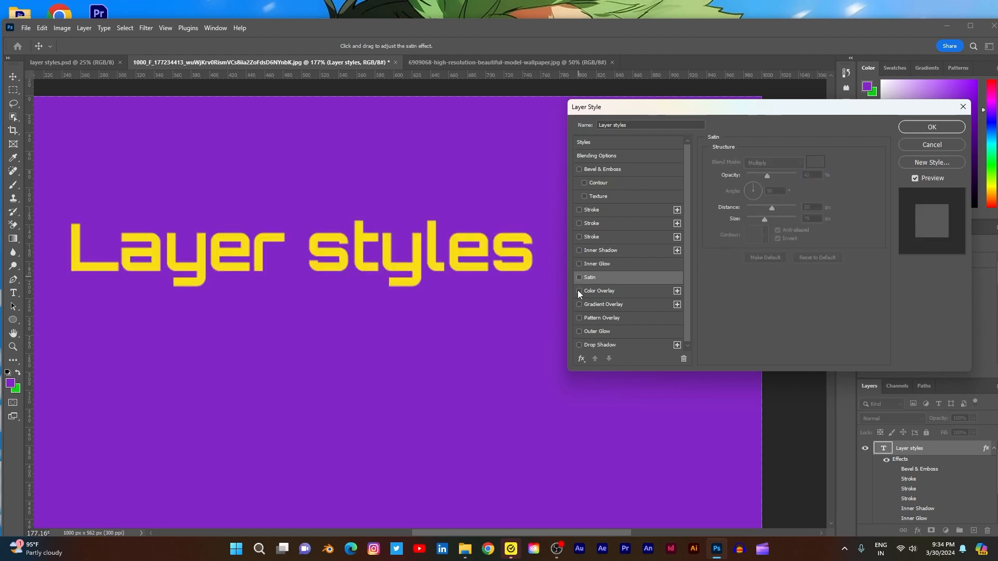
left_click(579, 291)
left_click(625, 292)
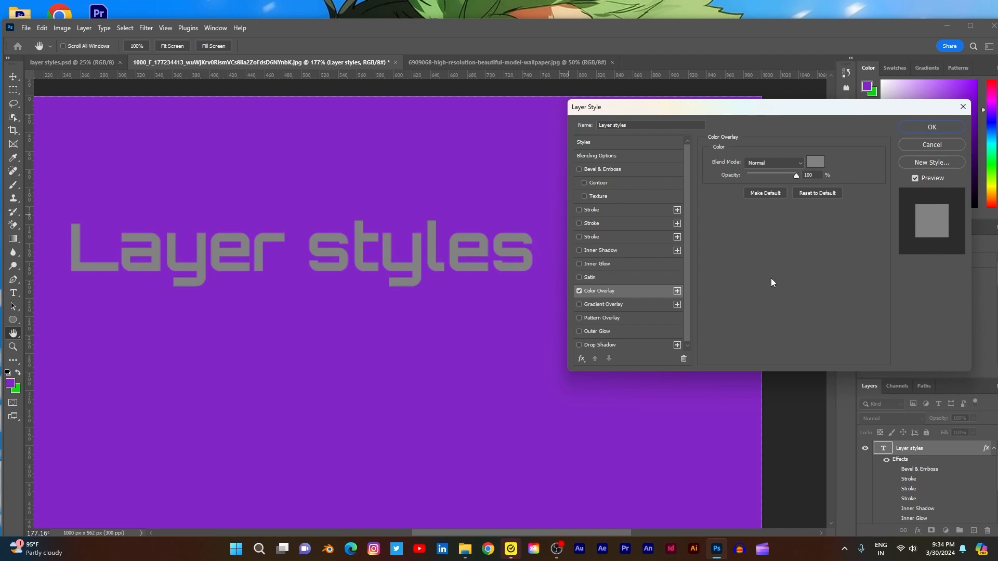
left_click(932, 144)
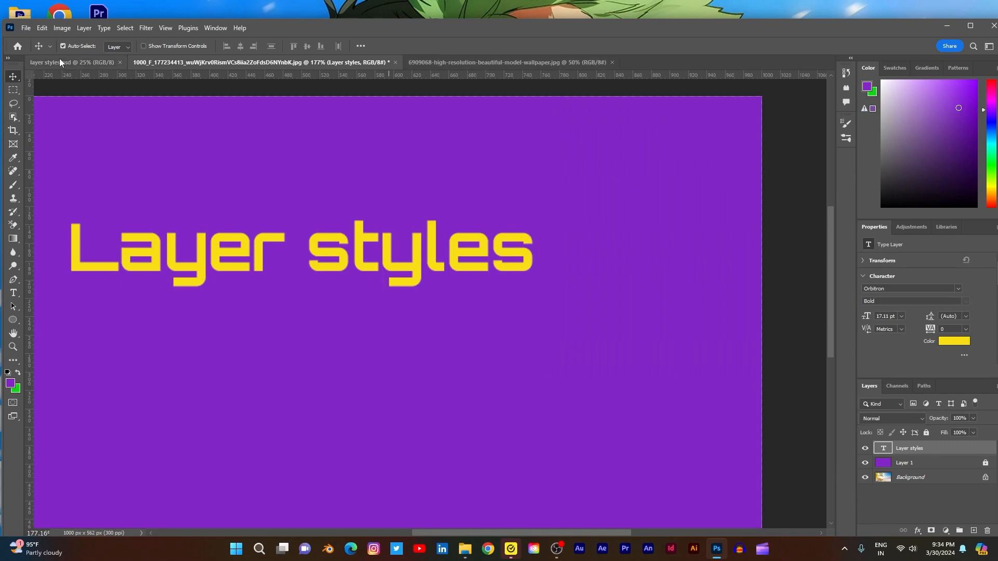
- Open the portrait image true-24.jpg from the LATEST PICTURES folder
left_click(26, 27)
left_click(29, 47)
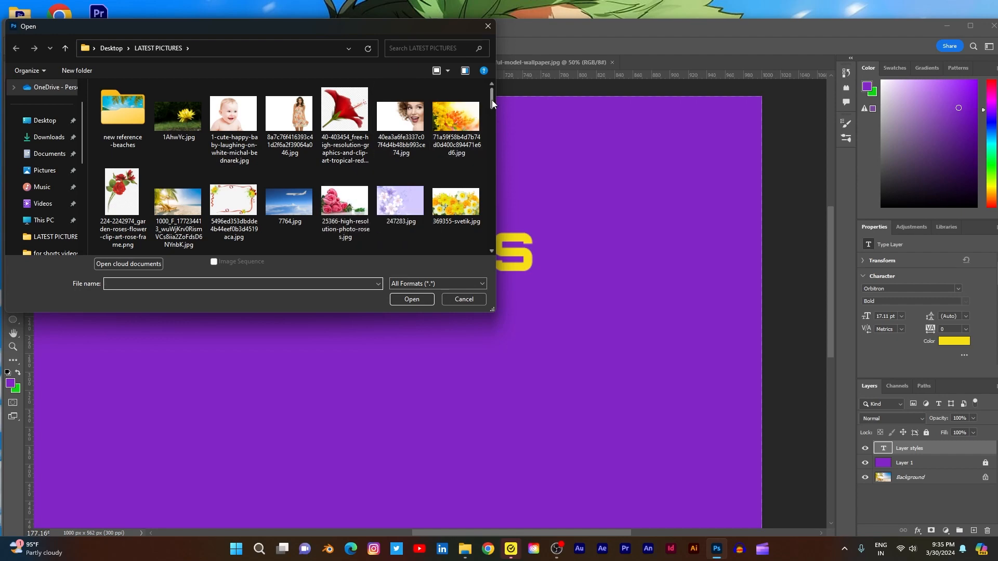
left_click_drag(491, 99, 487, 236)
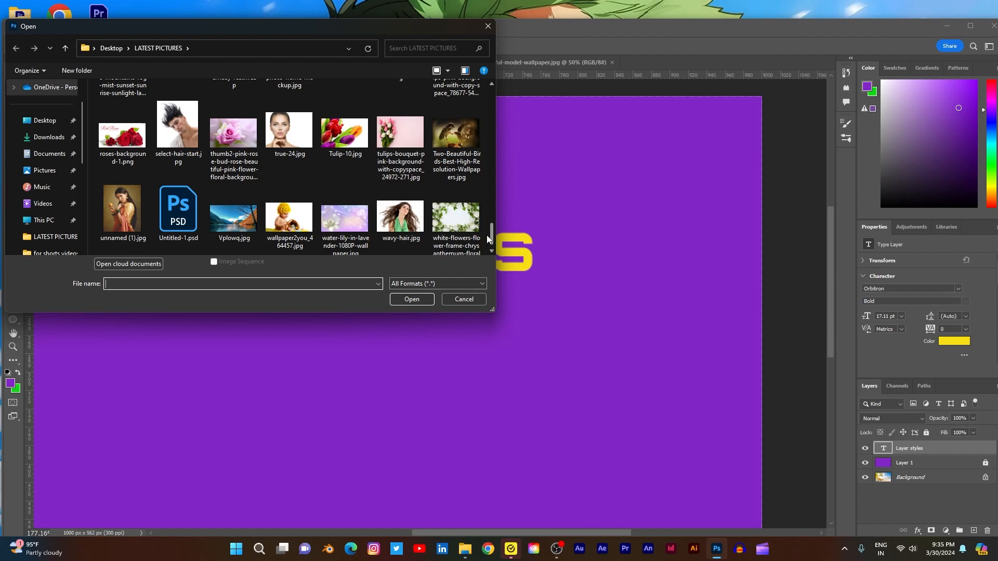
left_click_drag(487, 234, 483, 98)
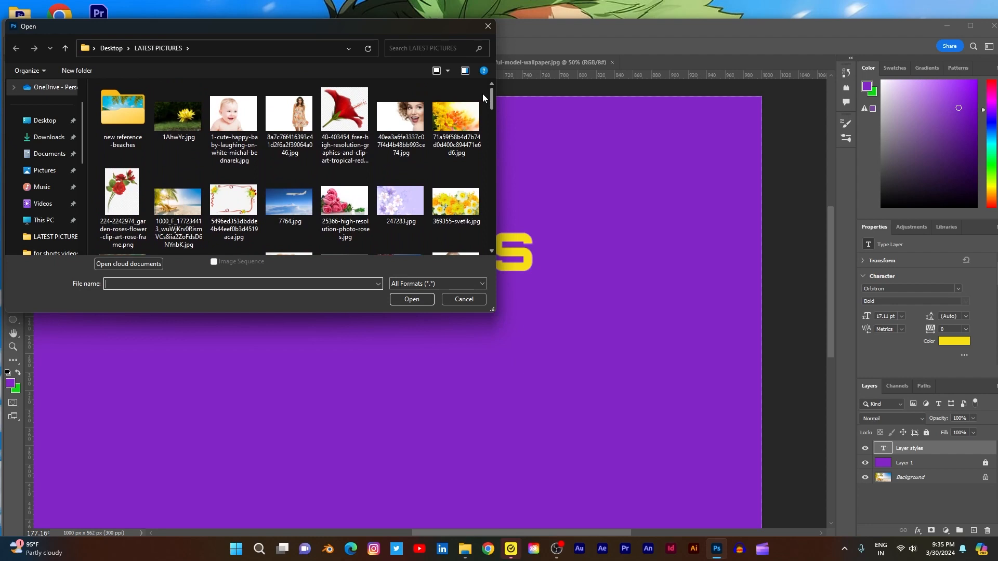
left_click_drag(482, 93, 468, 230)
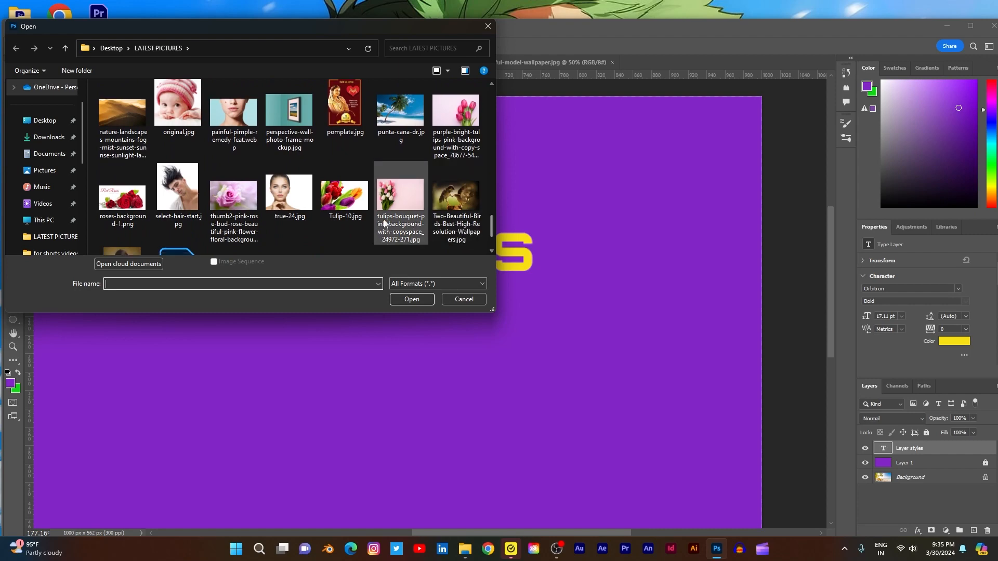
left_click(289, 197)
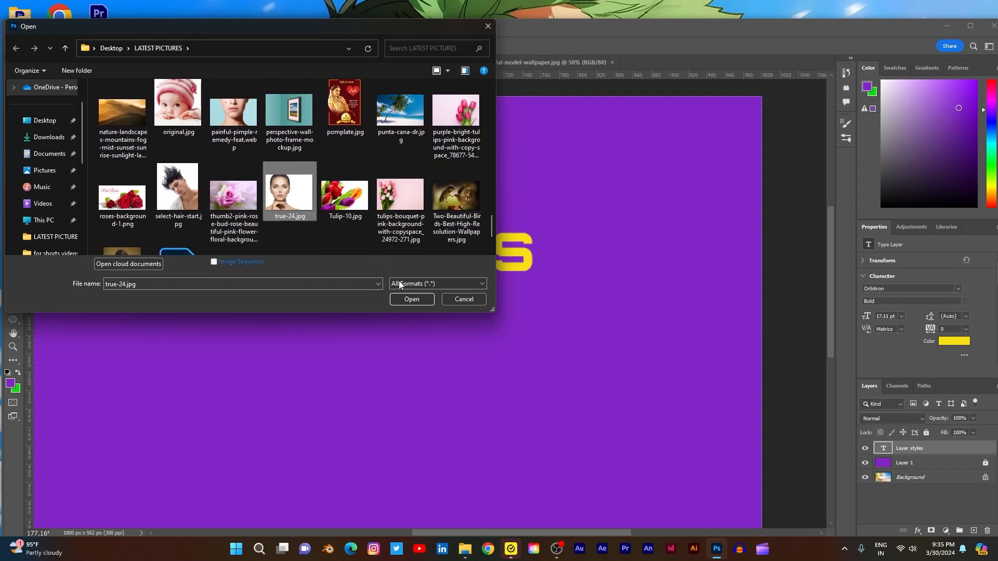
left_click(410, 297)
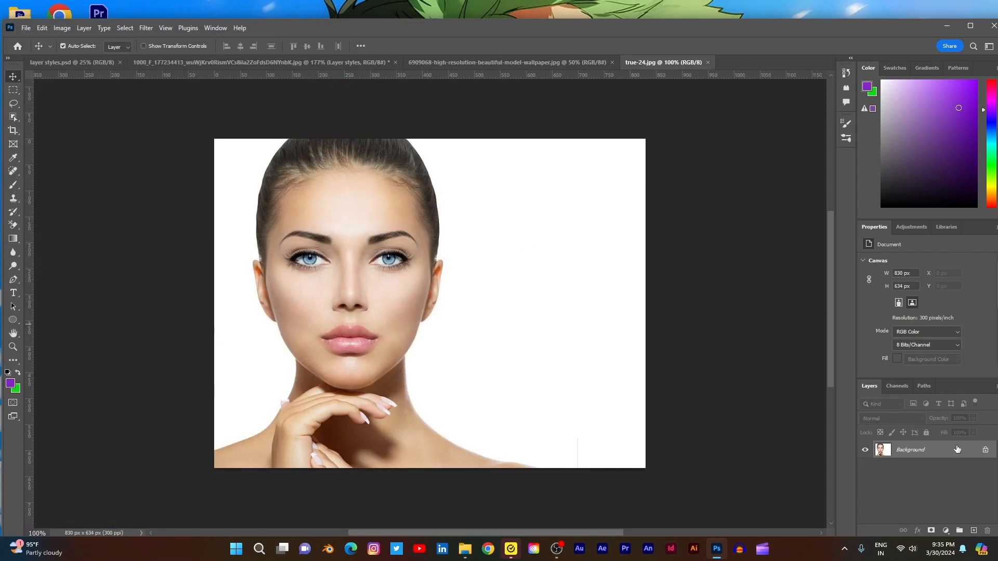
- Unlock the portrait's background layer and select the woman with the Object Selection tool
left_click(984, 451)
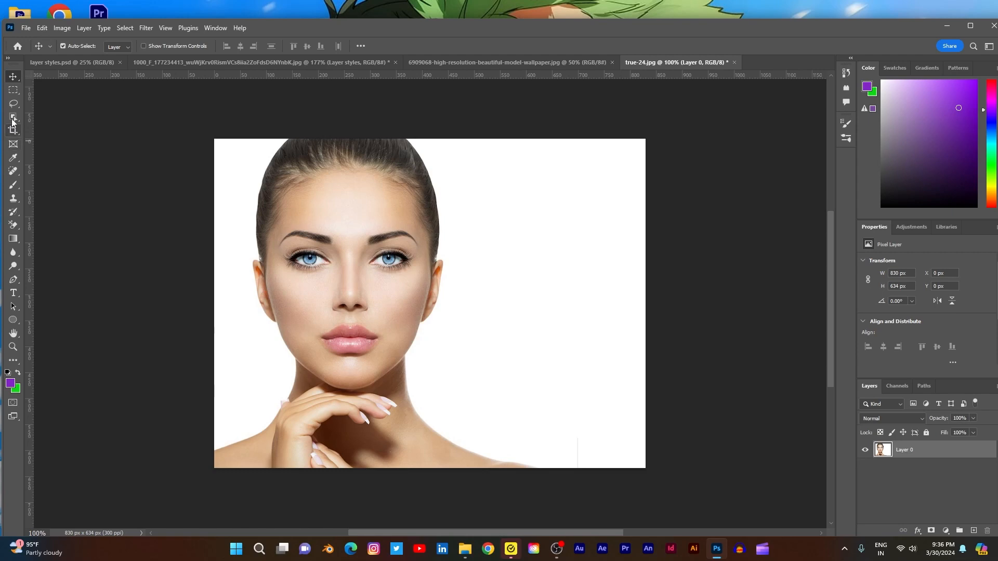
left_click(13, 121)
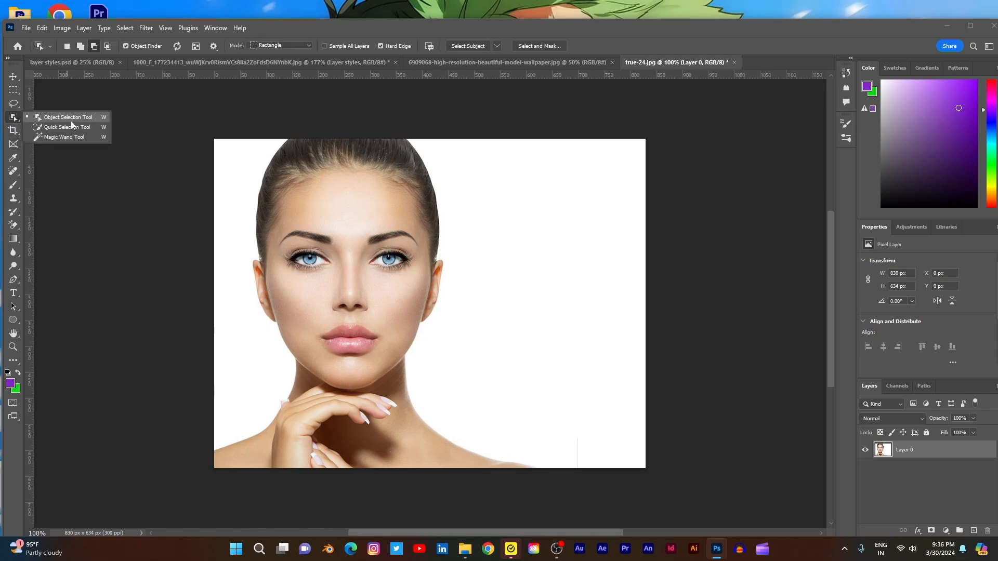
left_click(71, 120)
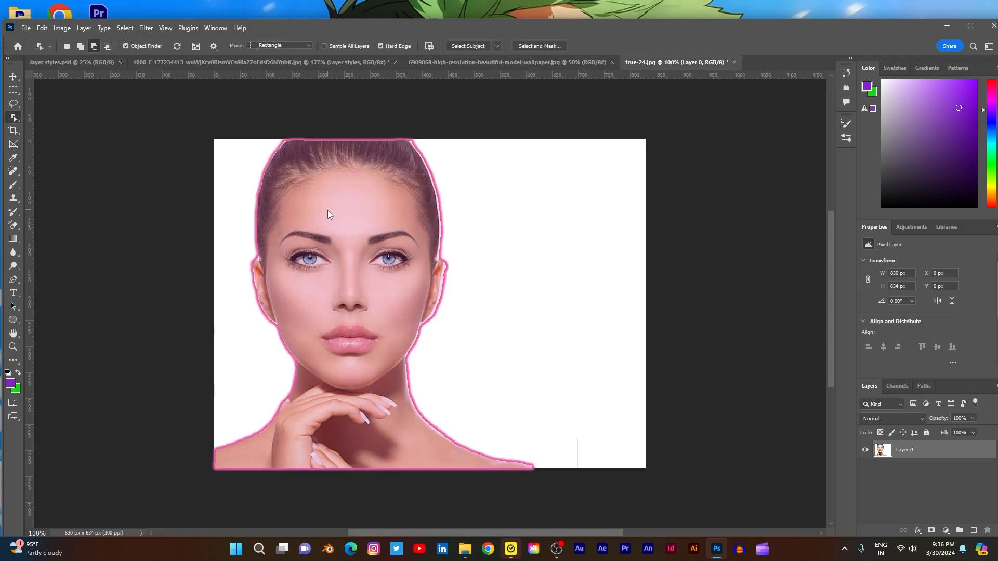
left_click(408, 206)
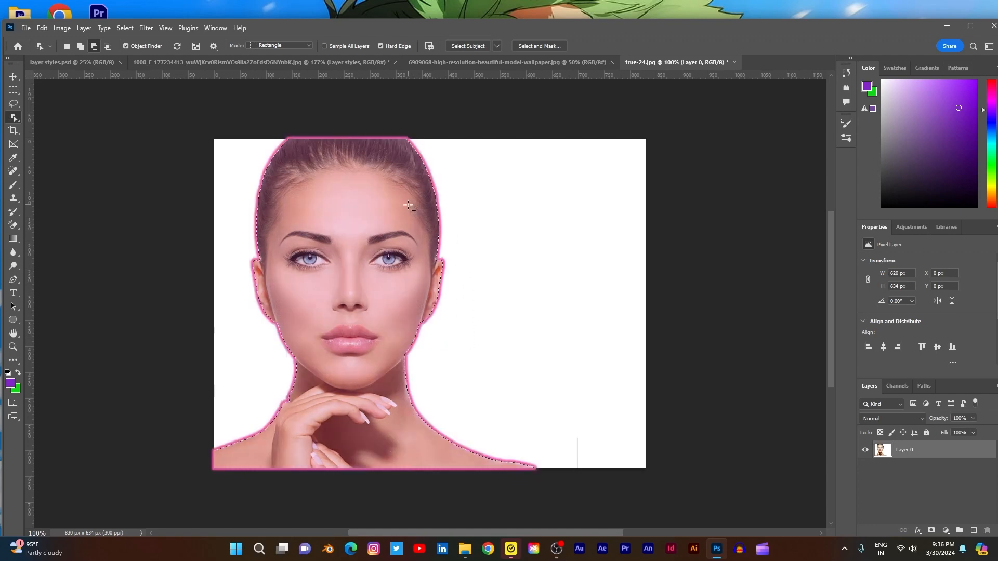
- Invert the selection and delete the white background around the woman
key("m")
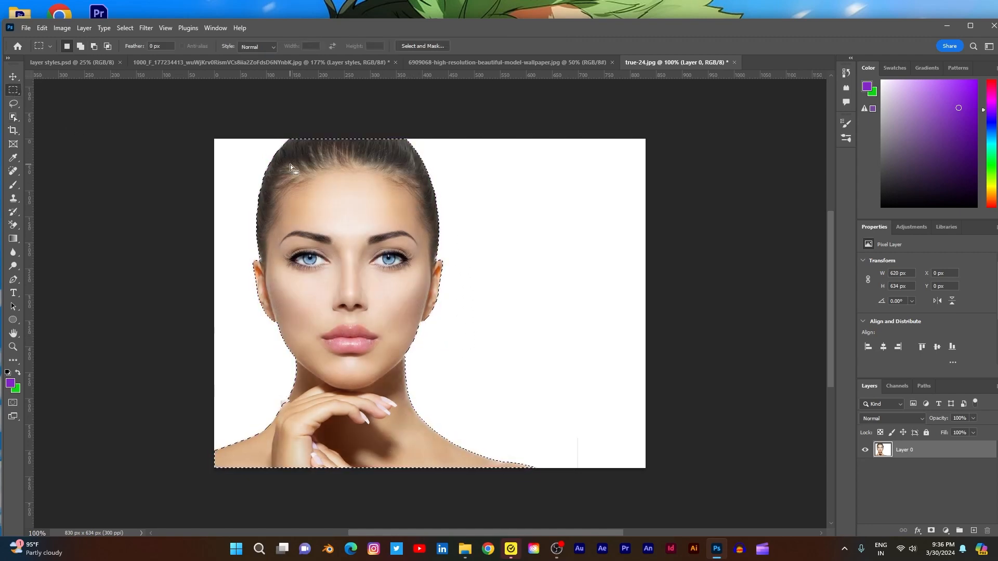
right_click(290, 165)
left_click(315, 180)
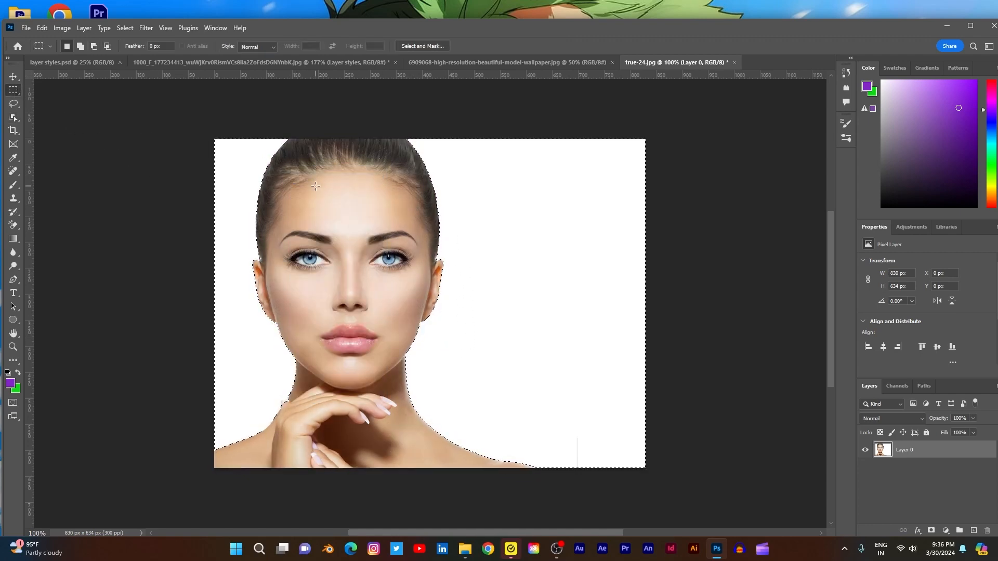
key("Delete")
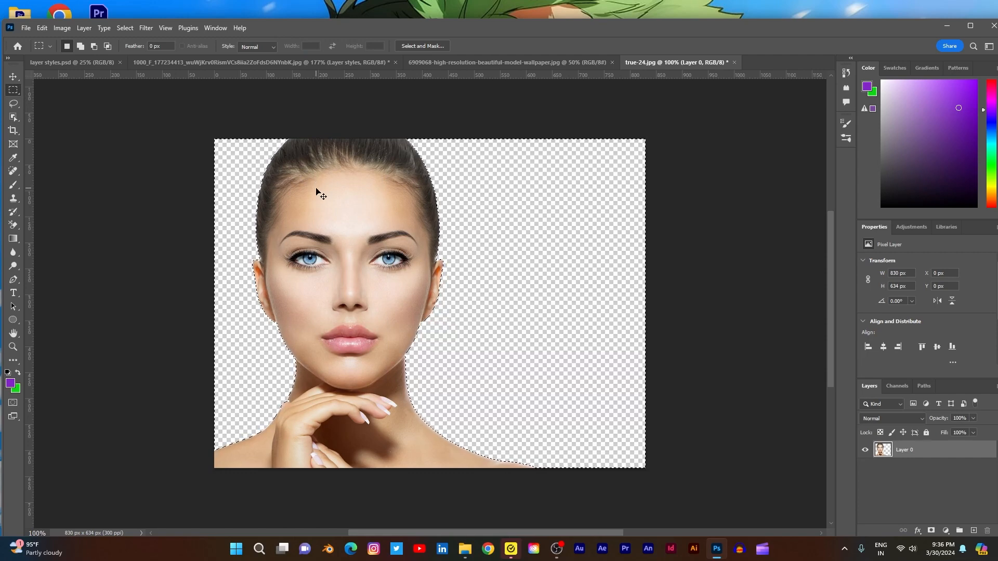
- Clear the selection, then add a new layer beneath the portrait, fill it with the purple foreground color and lock it
key("ctrl+d")
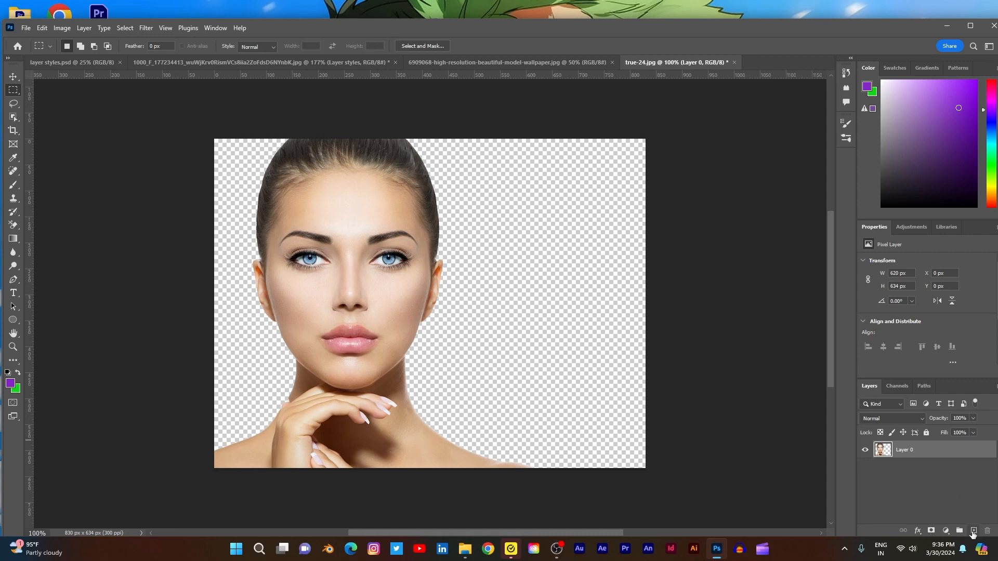
left_click(973, 531)
left_click_drag(937, 454, 938, 484)
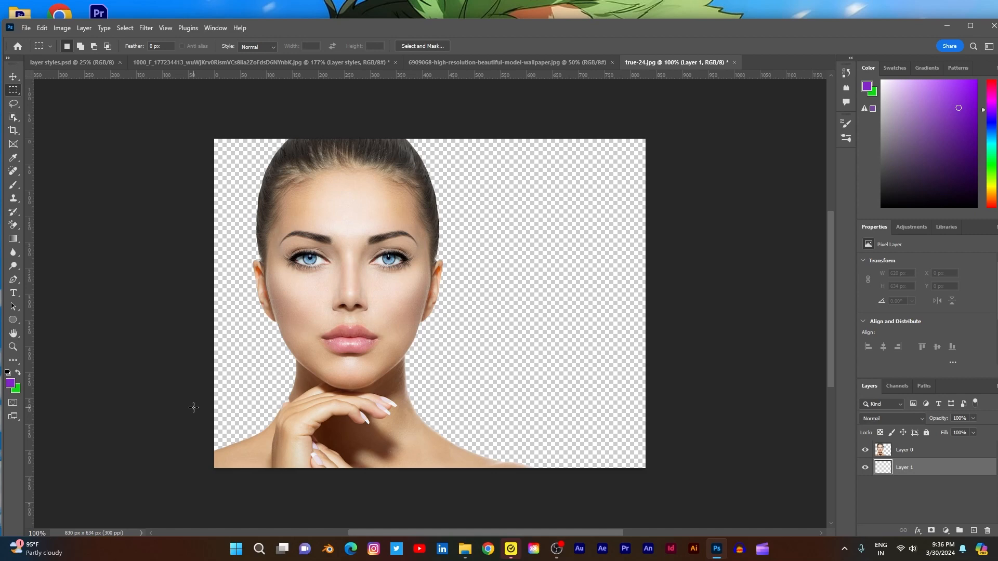
key("alt+BackSpace")
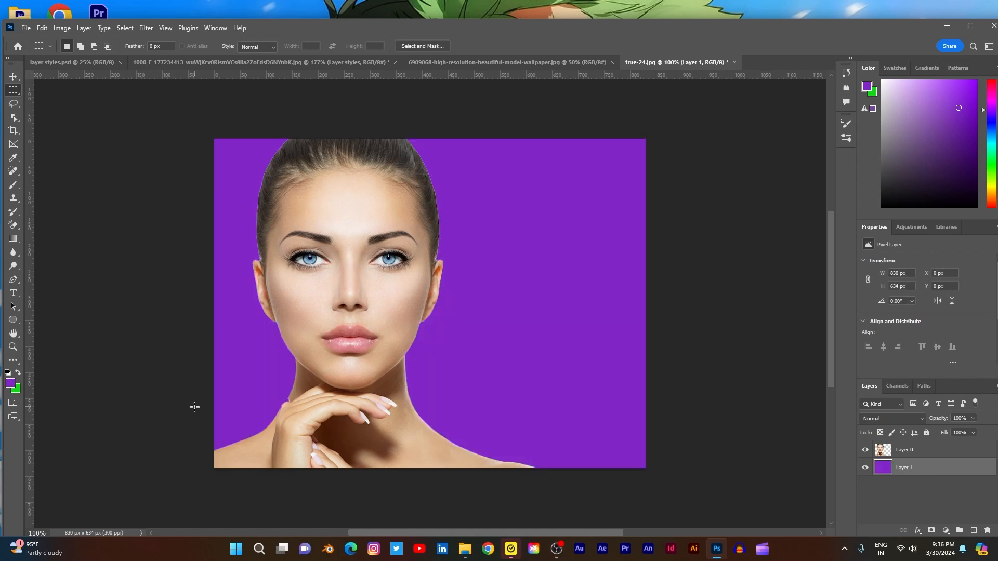
left_click(926, 433)
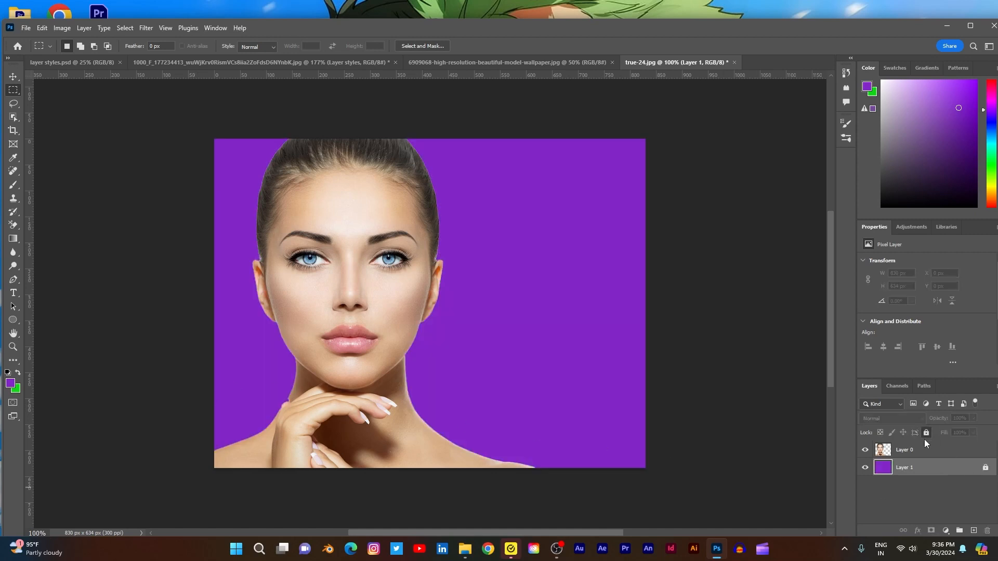
- Select the woman's layer, Layer 0, and open its layer style settings
left_click(924, 452)
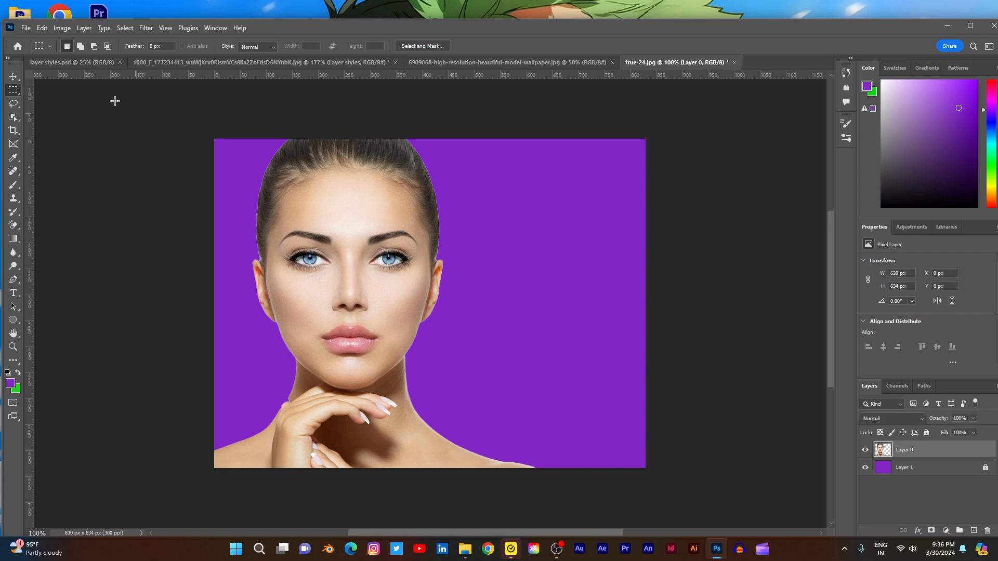
left_click(13, 77)
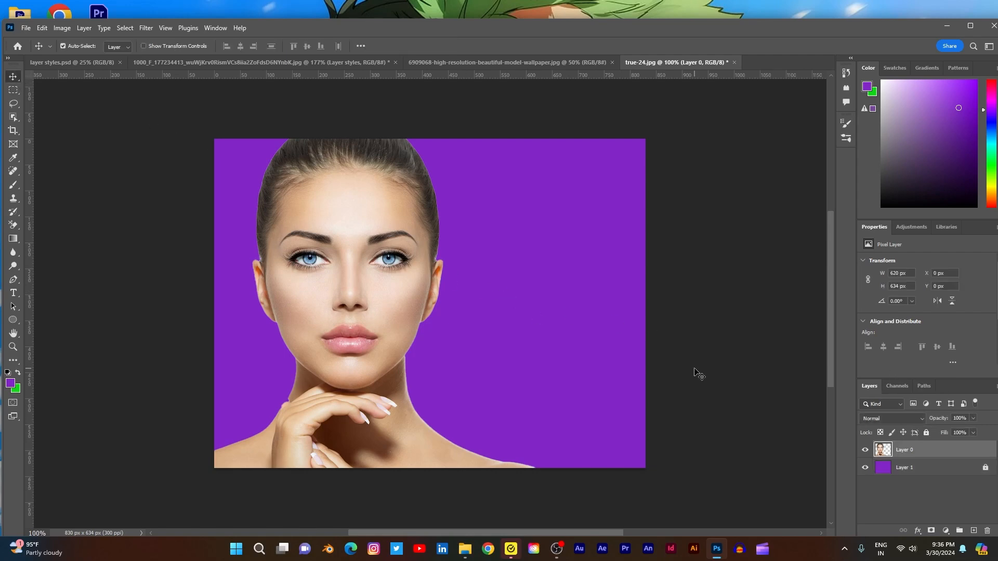
scroll(695, 372, "up", 1)
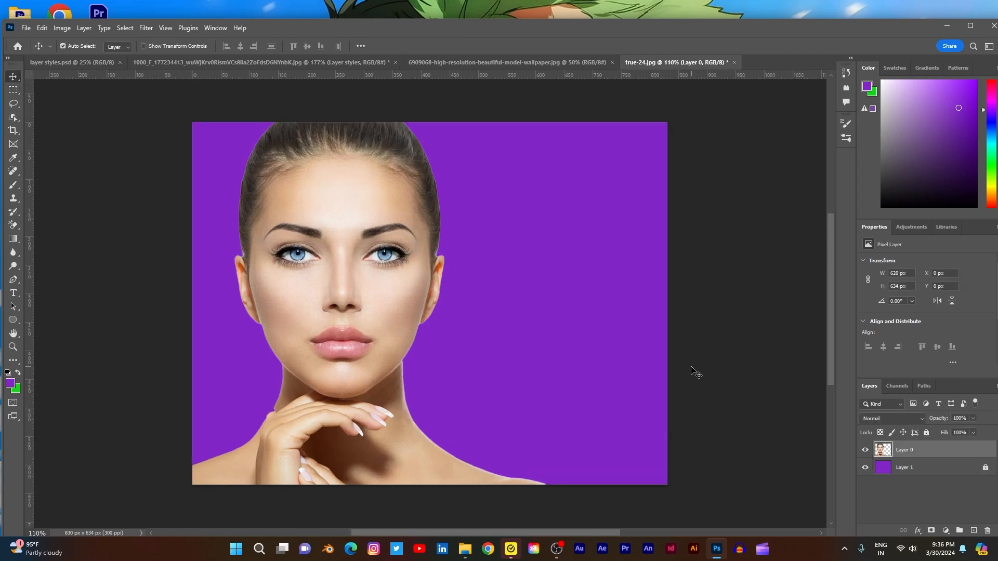
double_click(982, 452)
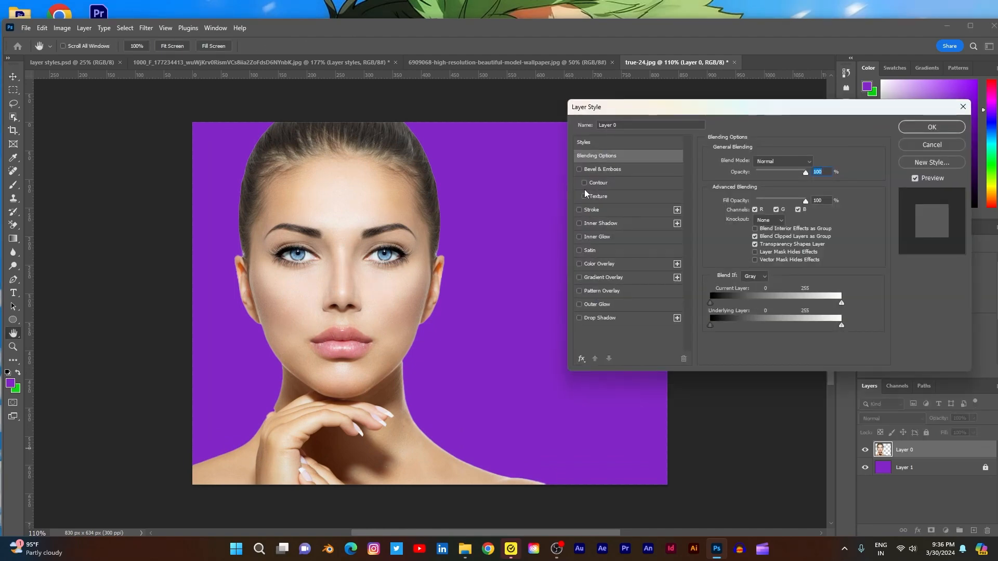
- Try Bevel & Emboss on the portrait with a size of 16 px and soften of 1 px, and switch it off
left_click(580, 169)
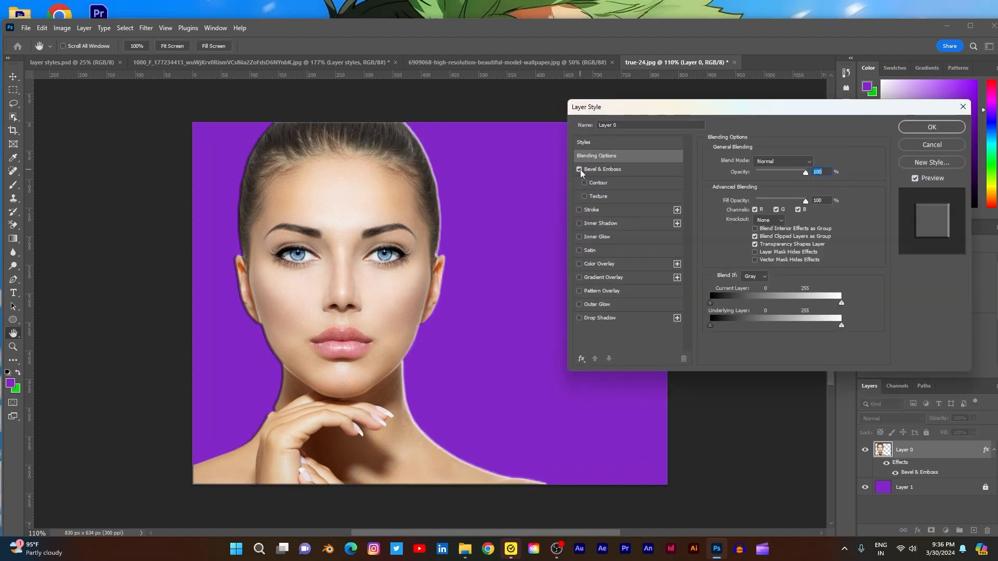
left_click(598, 170)
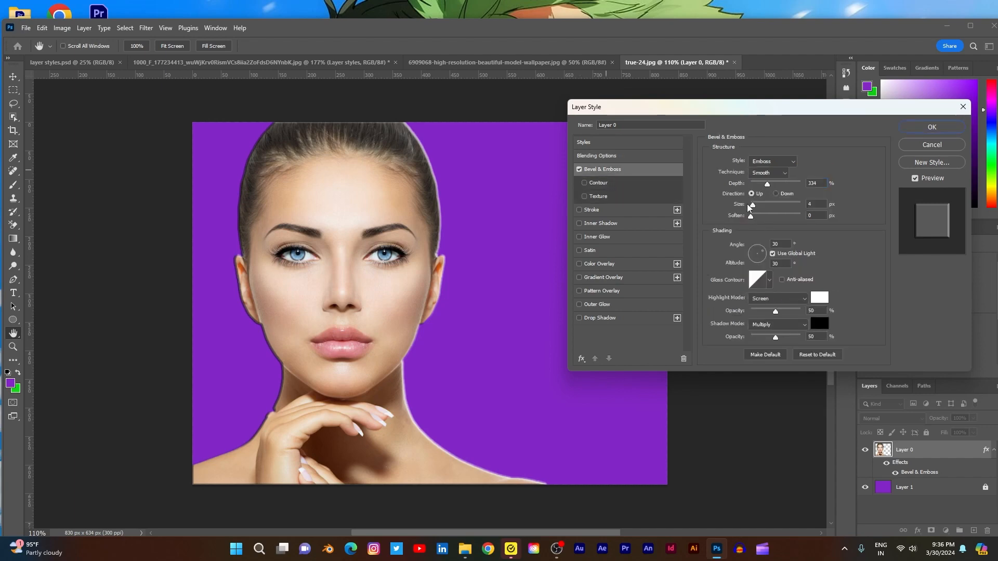
mouse_move(753, 206)
left_mouse_down()
mouse_move(759, 219)
mouse_move(766, 204)
mouse_move(757, 205)
left_mouse_up()
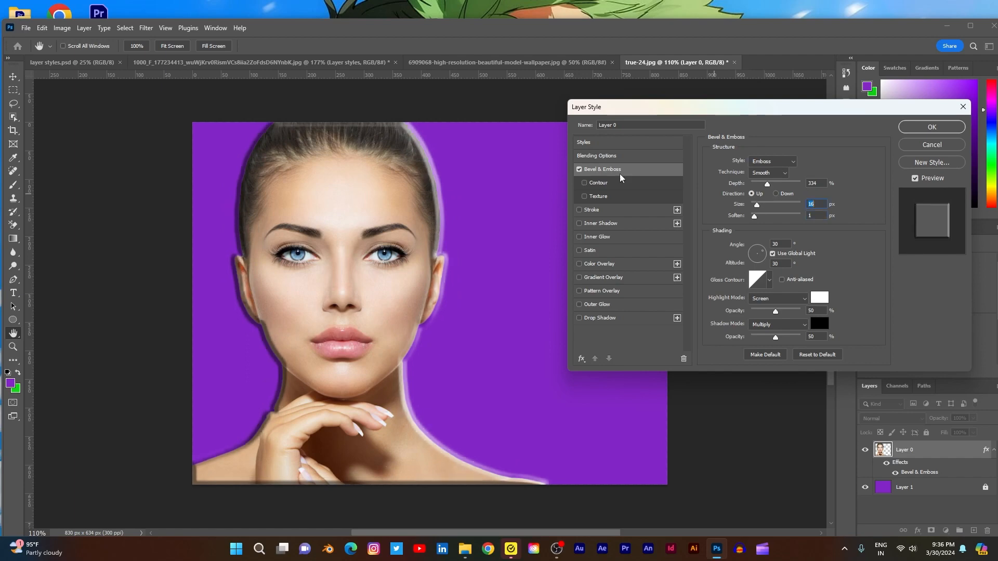
left_click(579, 169)
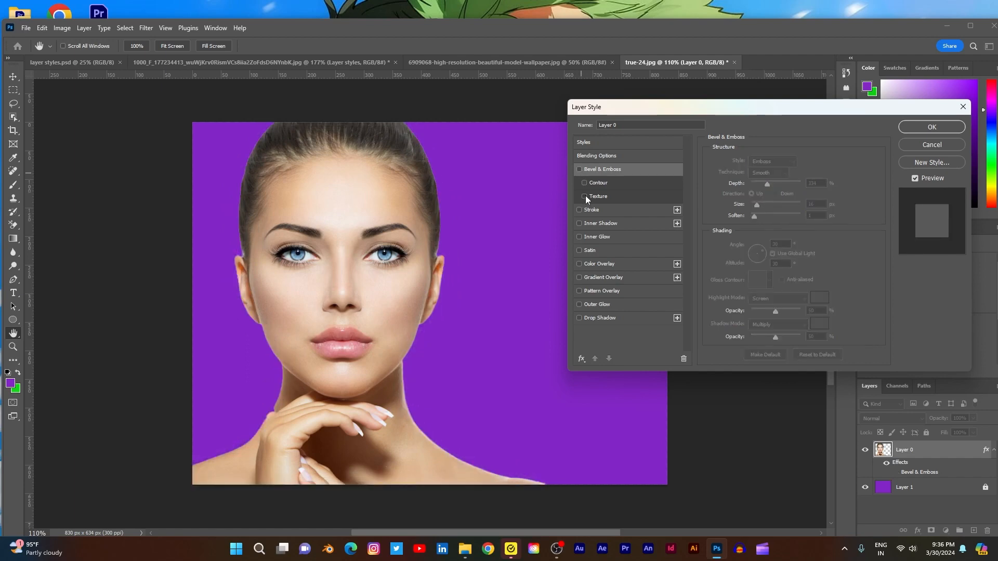
- Try the Bevel & Emboss Texture on the portrait, and switch off both the texture and the bevel
left_click(584, 196)
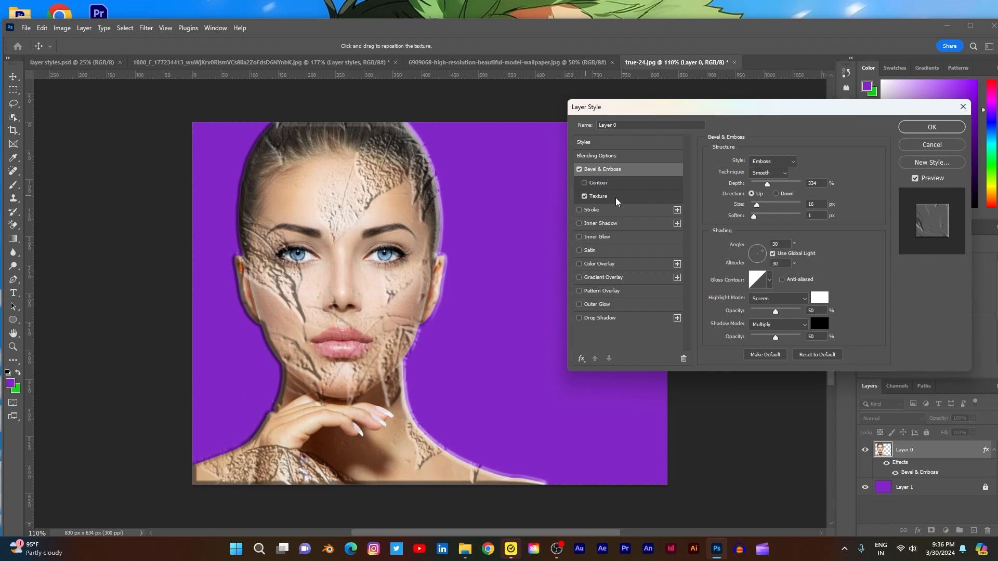
left_click(585, 196)
left_click(579, 169)
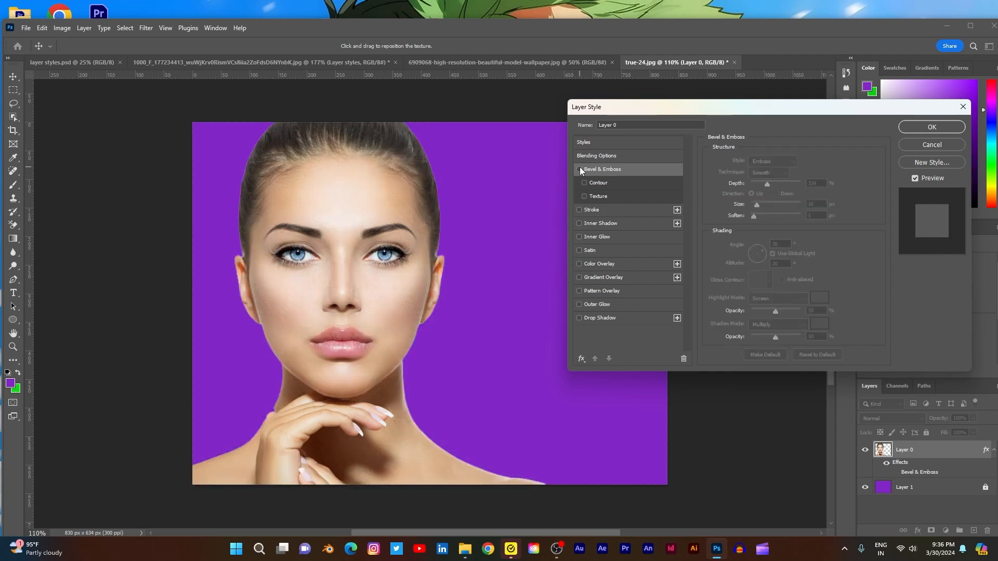
- Try a Stroke on the portrait in white (ffffff) with a size of 1 px, and switch it off
left_click(580, 210)
left_click(597, 210)
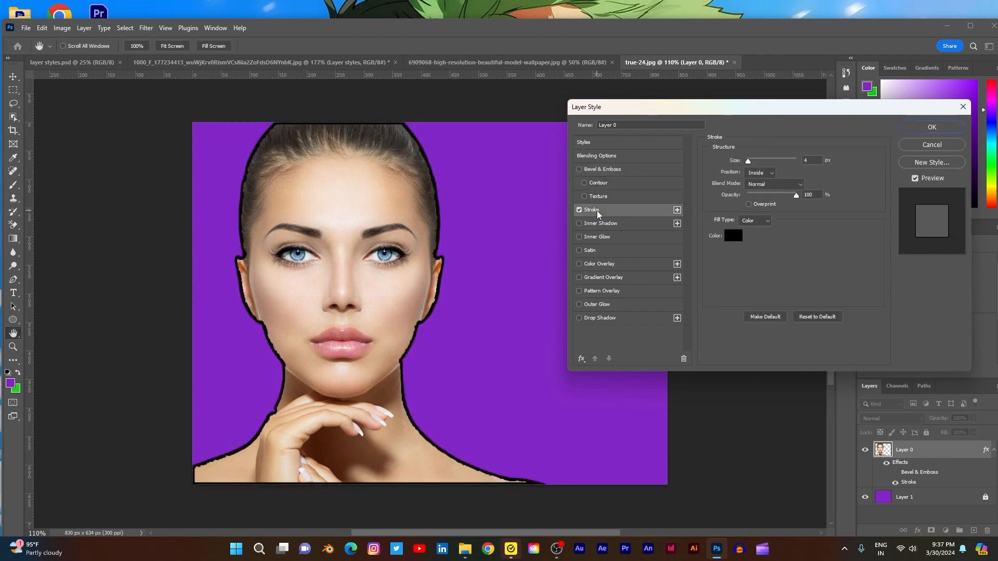
left_click(733, 235)
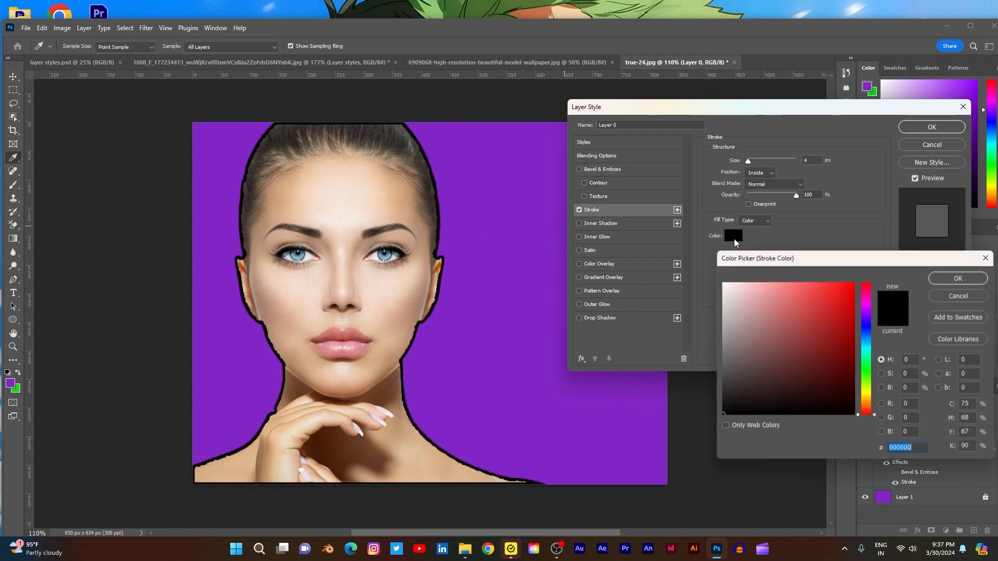
type("ffffff")
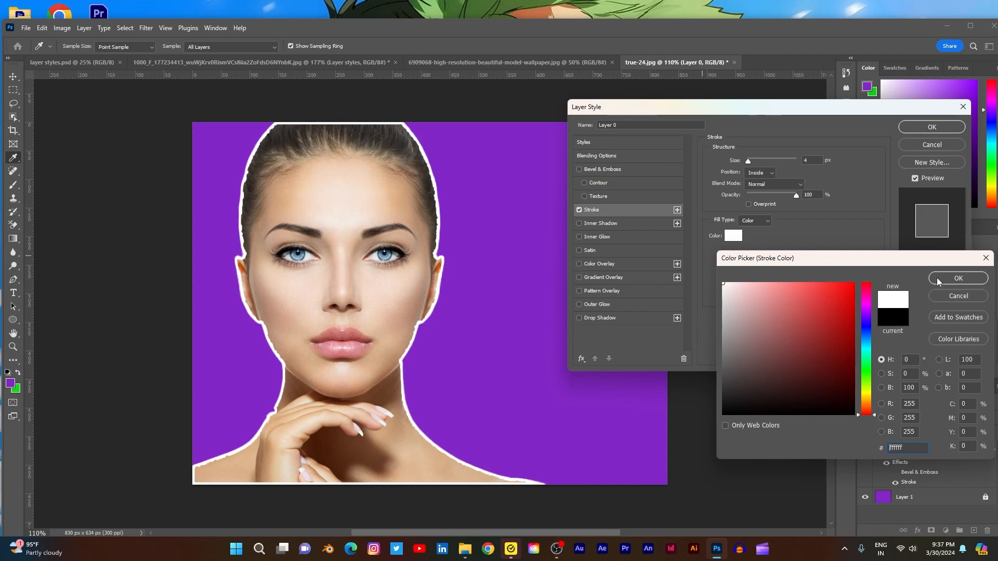
left_click(937, 277)
left_click_drag(749, 163, 746, 162)
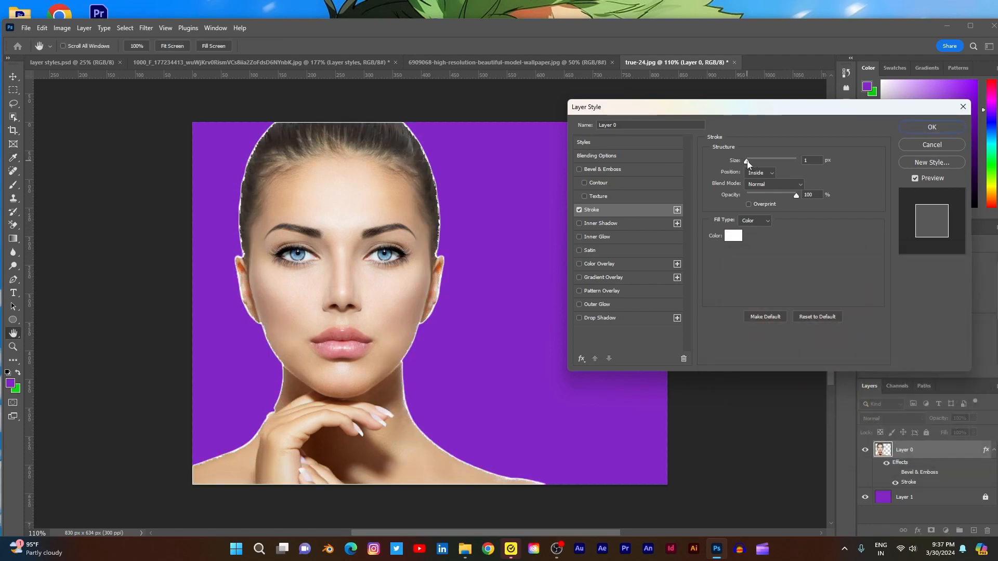
left_click(579, 210)
- Try Inner Shadow and then Inner Glow with its size reduced to 0 px on the portrait, switching each off
left_click(579, 225)
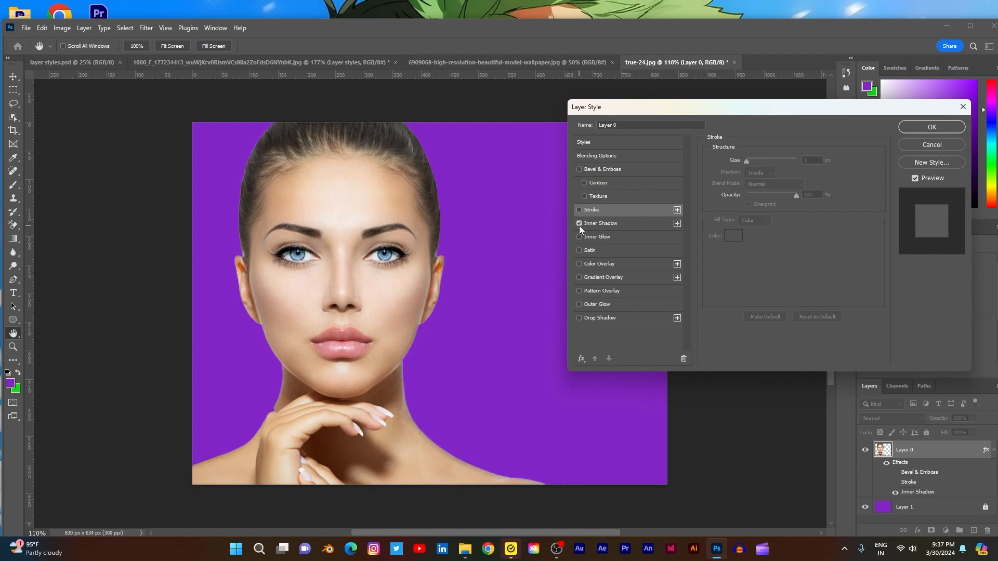
left_click(579, 225)
left_click(579, 237)
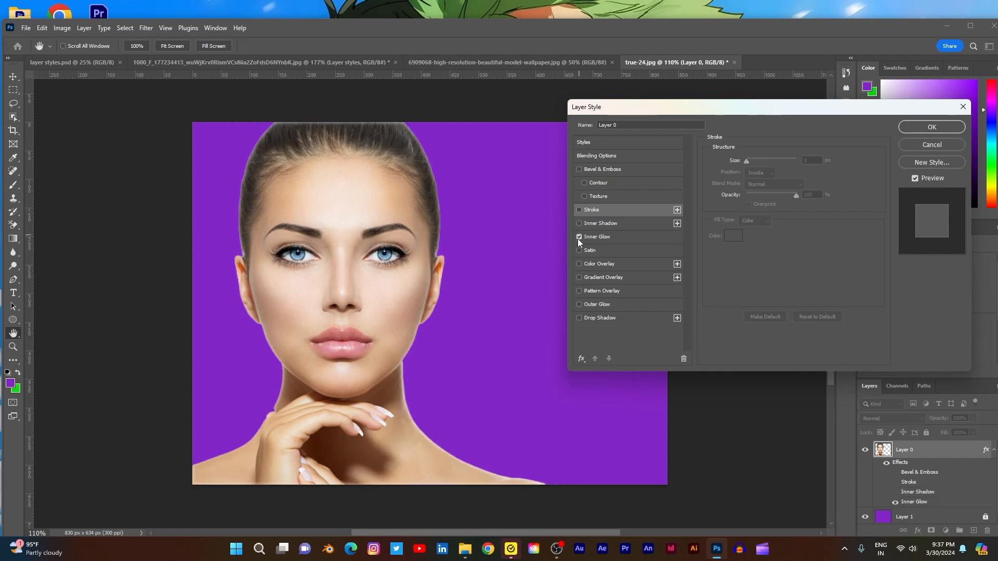
left_click(618, 239)
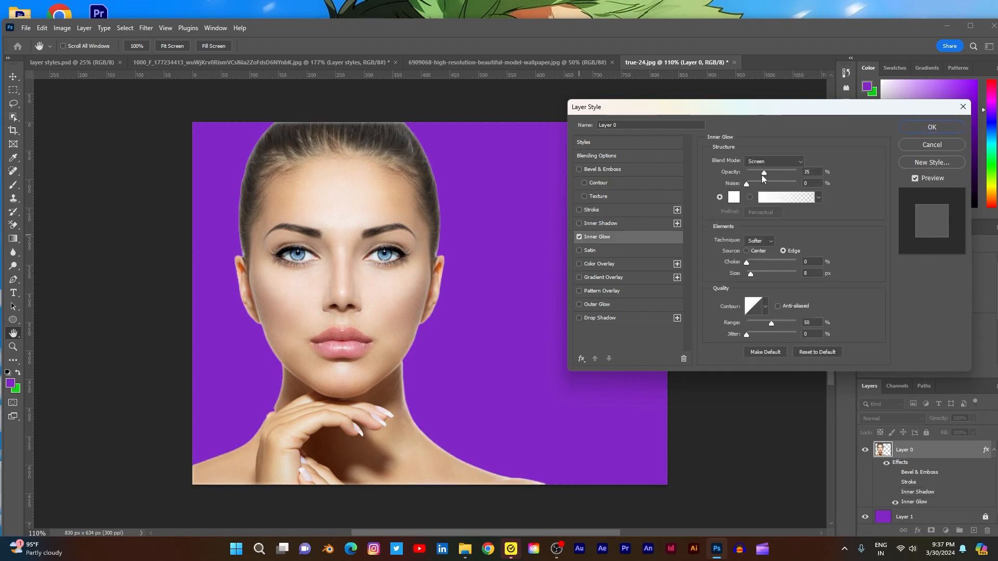
mouse_move(750, 275)
left_mouse_down()
mouse_move(774, 277)
mouse_move(738, 276)
left_mouse_up()
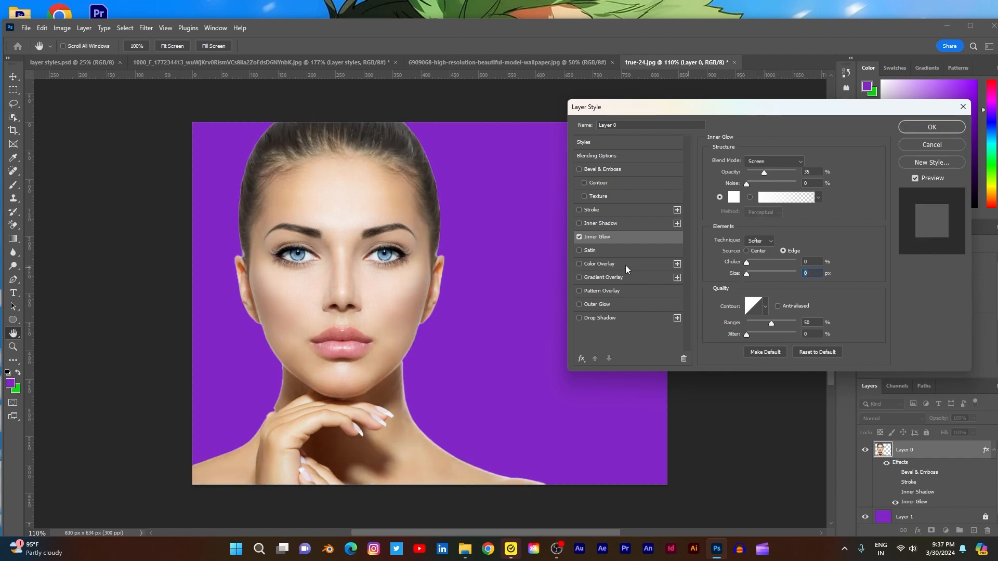
left_click(580, 237)
- Try Satin on the portrait, and replace it with a Color Overlay in bright blue 15b7f3
left_click(579, 251)
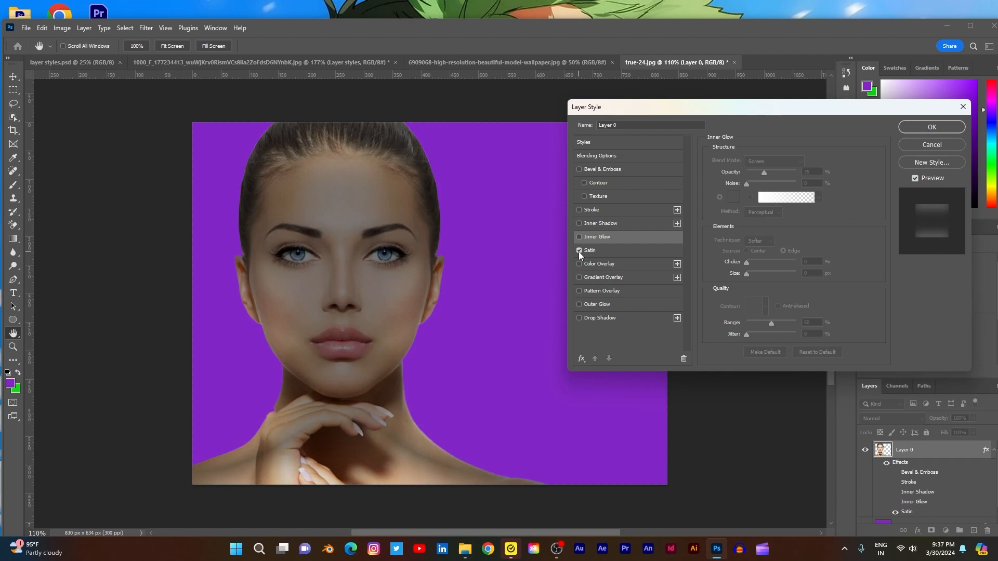
left_click(579, 251)
left_click(579, 265)
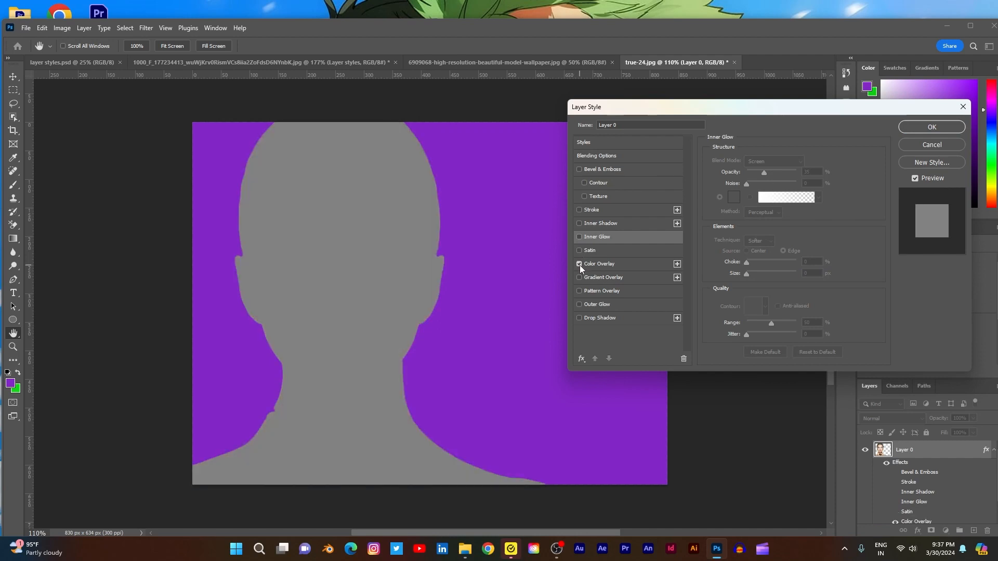
left_click(606, 263)
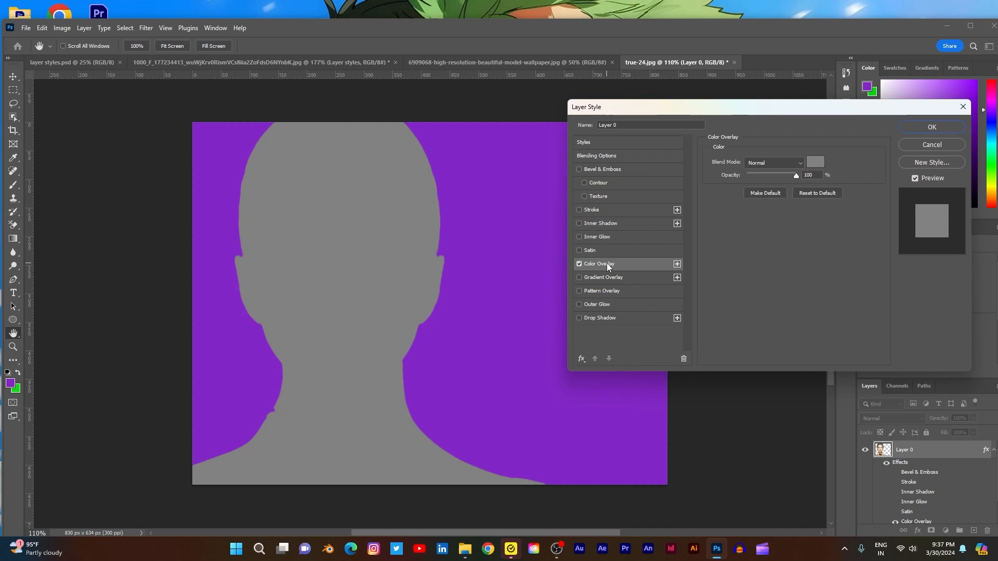
left_click(816, 163)
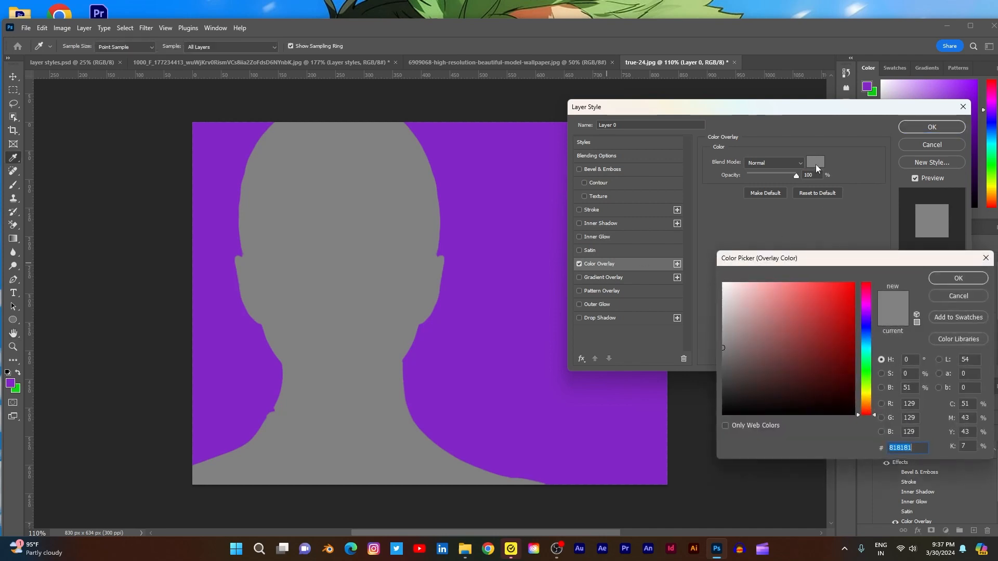
left_click(866, 342)
left_click(844, 289)
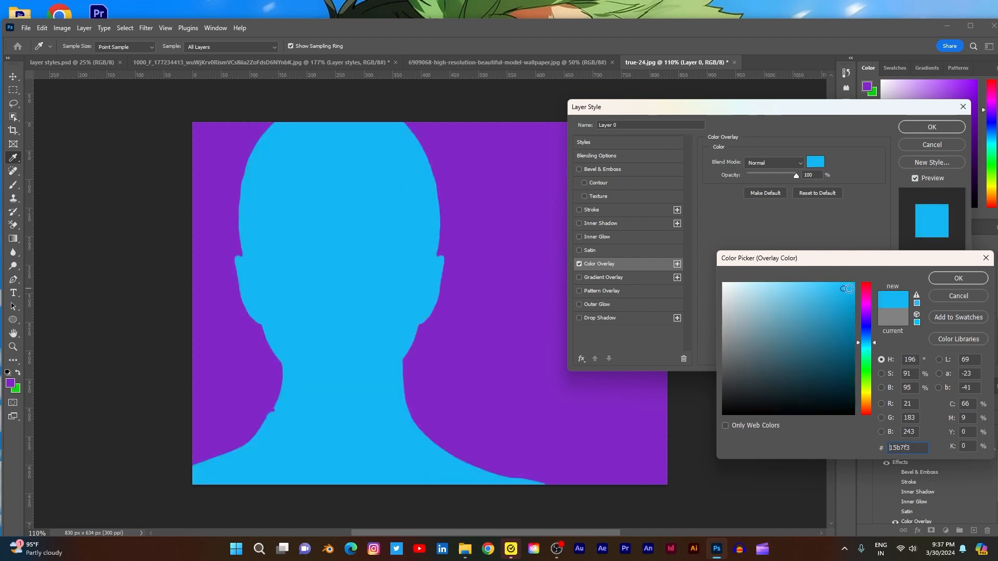
left_click(949, 280)
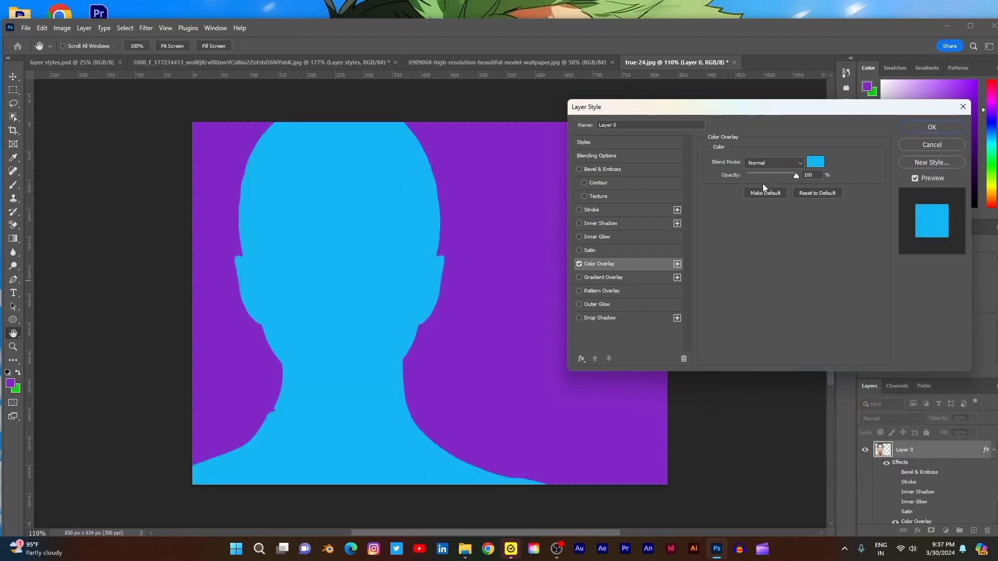
- Reduce the Color Overlay's opacity to 59% and set its blend mode to Multiply
left_click_drag(793, 176, 773, 181)
left_click(802, 163)
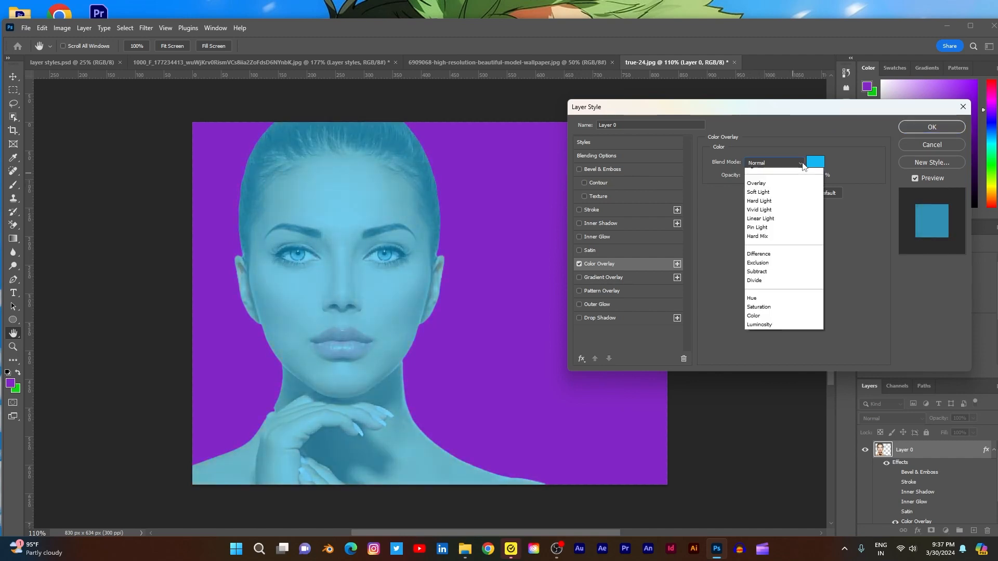
left_click(757, 208)
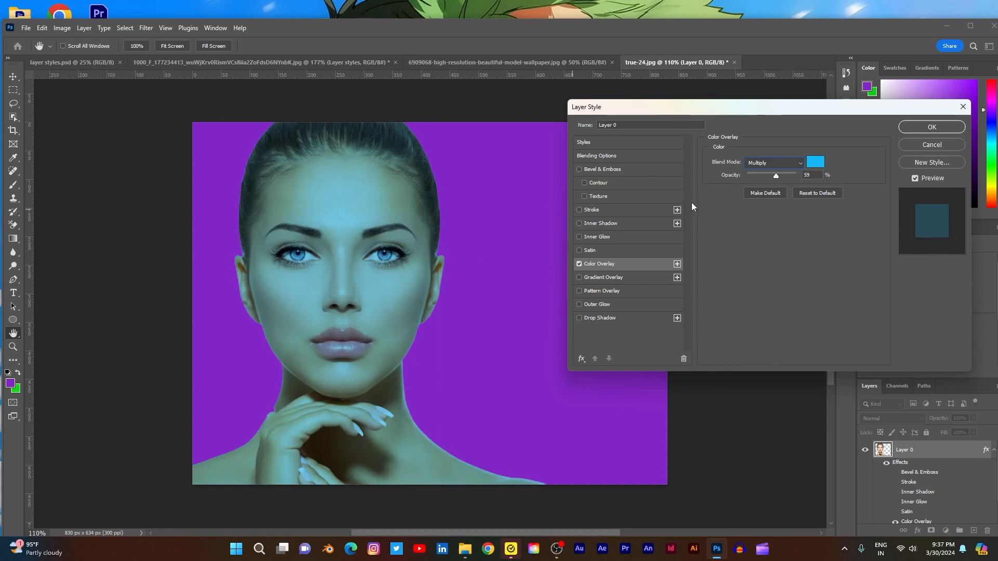
- Try the Lighten, Overlay, Difference and Subtract blend modes on the portrait's Color Overlay
left_click(800, 164)
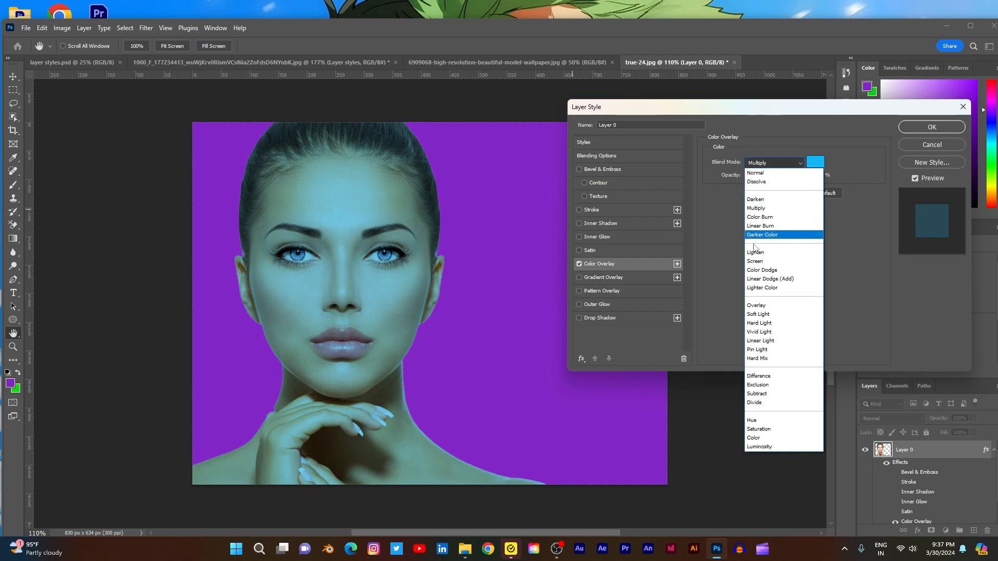
left_click(754, 254)
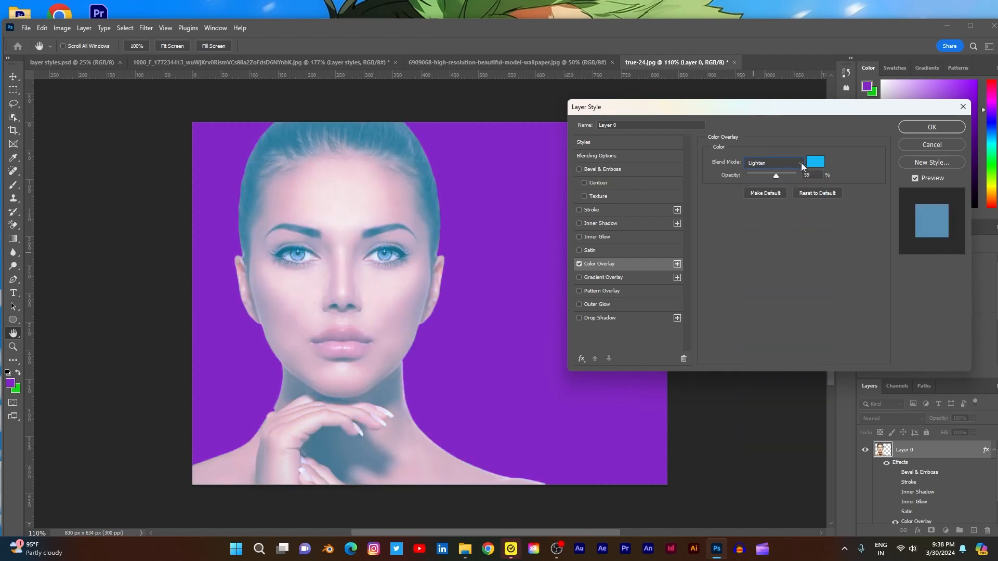
left_click(802, 165)
left_click(757, 306)
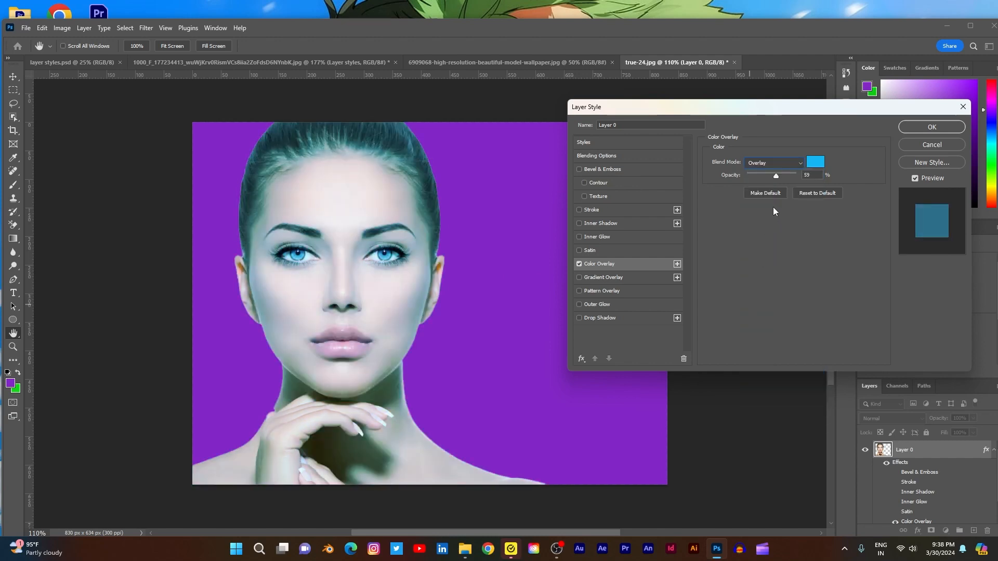
left_click(796, 169)
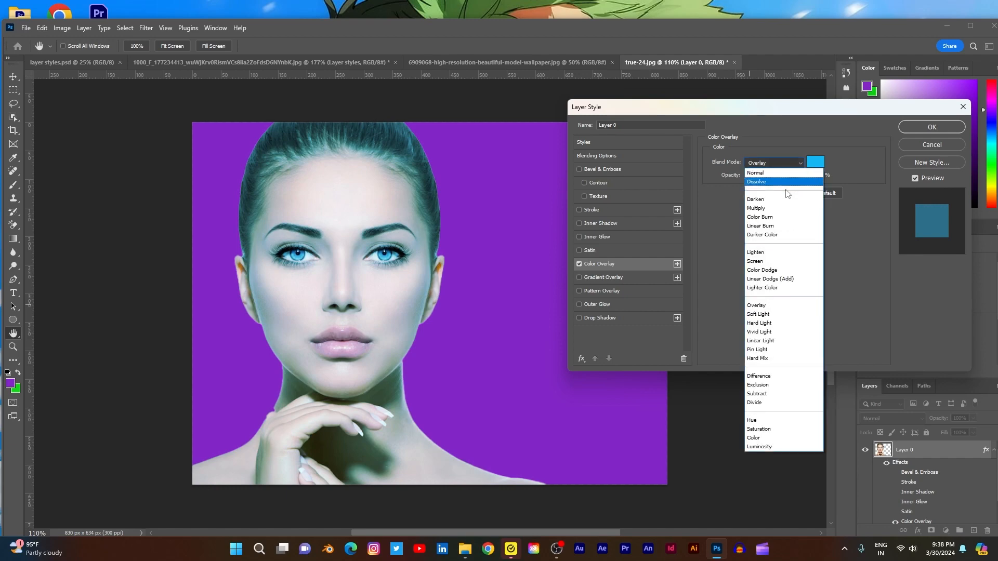
left_click(760, 376)
left_click(801, 165)
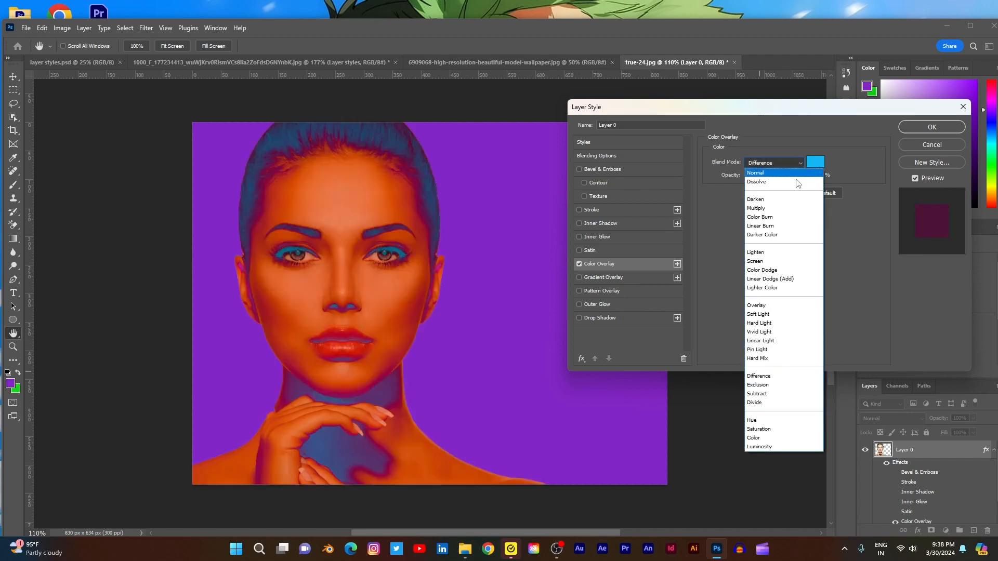
left_click(770, 397)
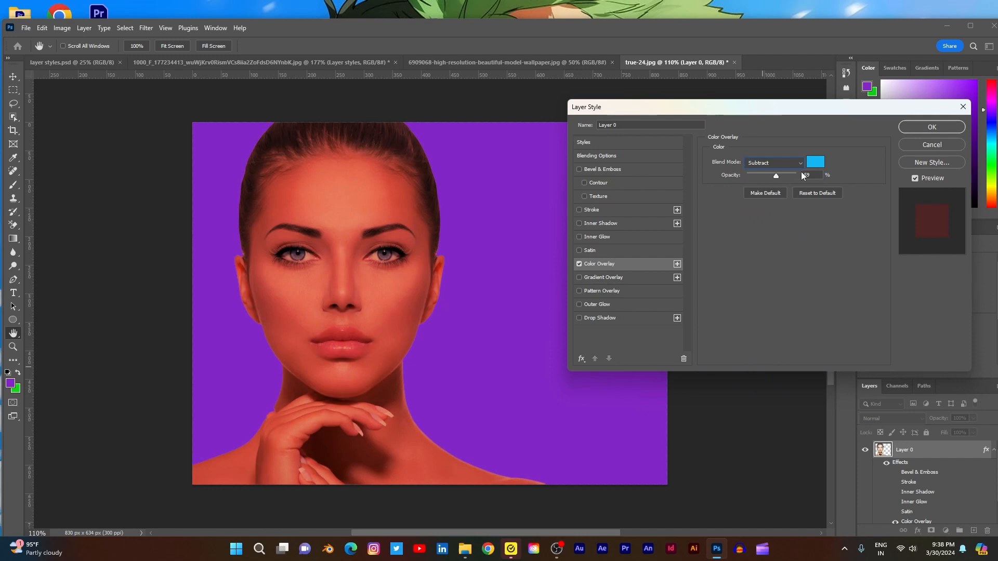
- Try the Saturation, Color and Luminosity blend modes on the Color Overlay, and settle on Color
left_click(801, 164)
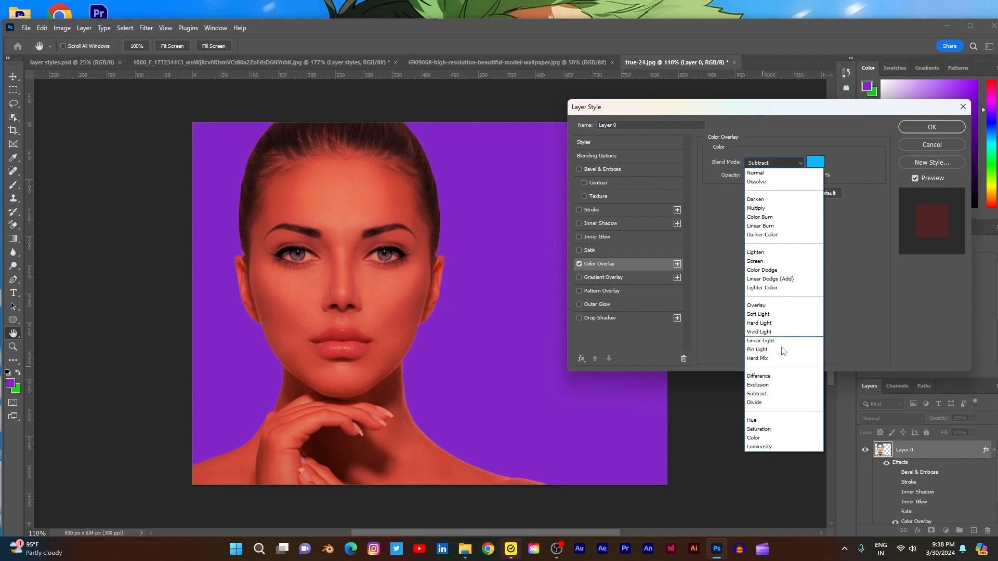
left_click(771, 430)
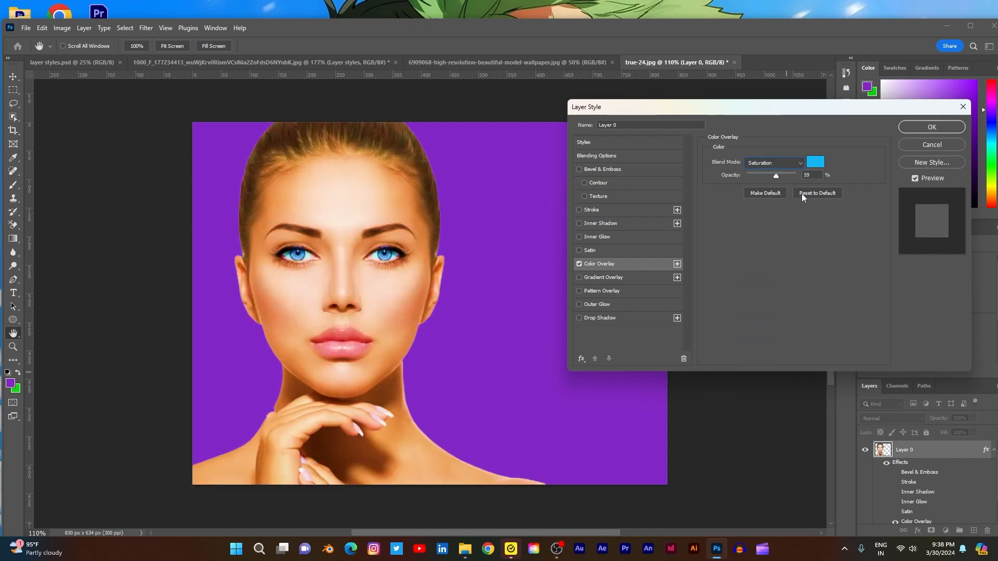
left_click(794, 165)
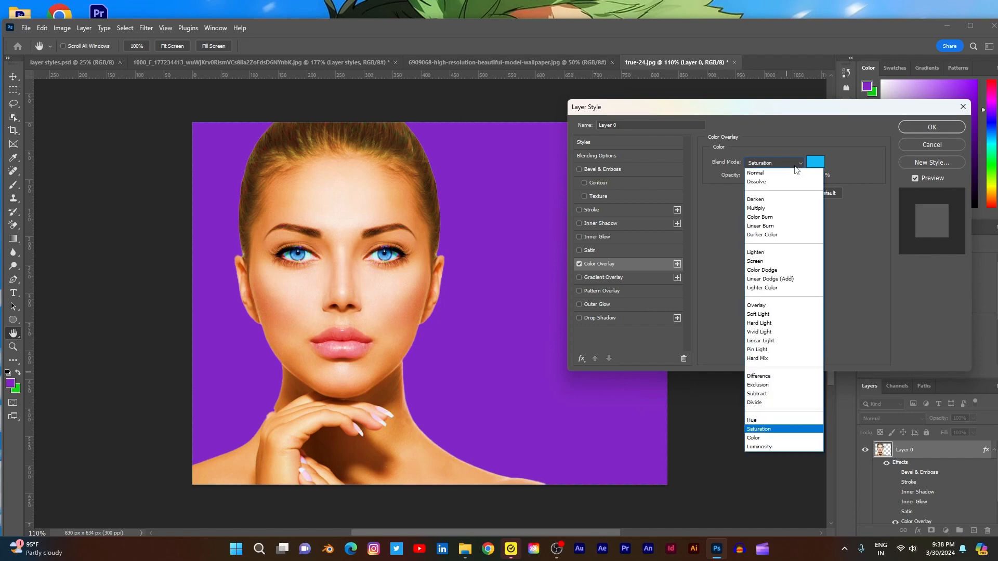
left_click(787, 438)
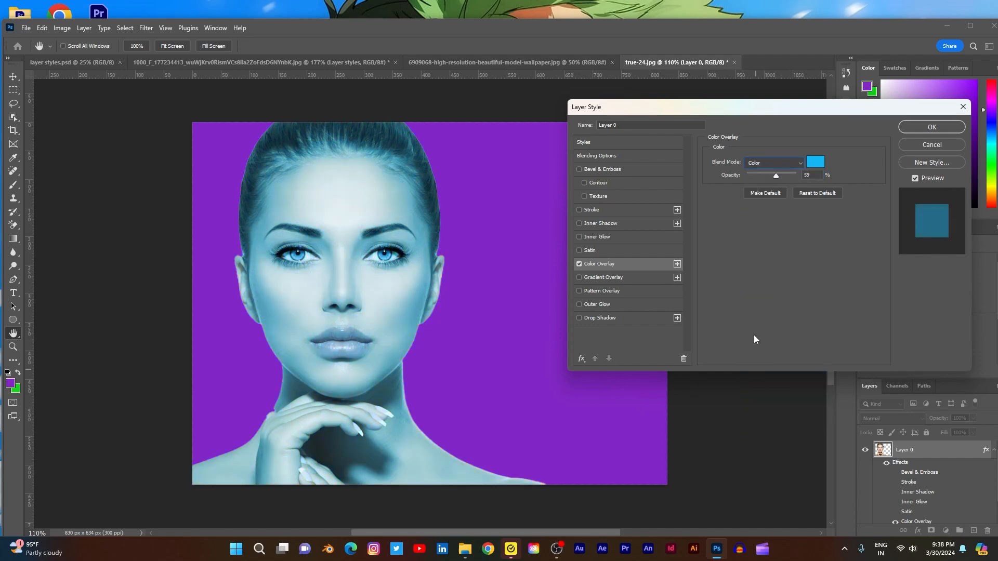
left_click(793, 164)
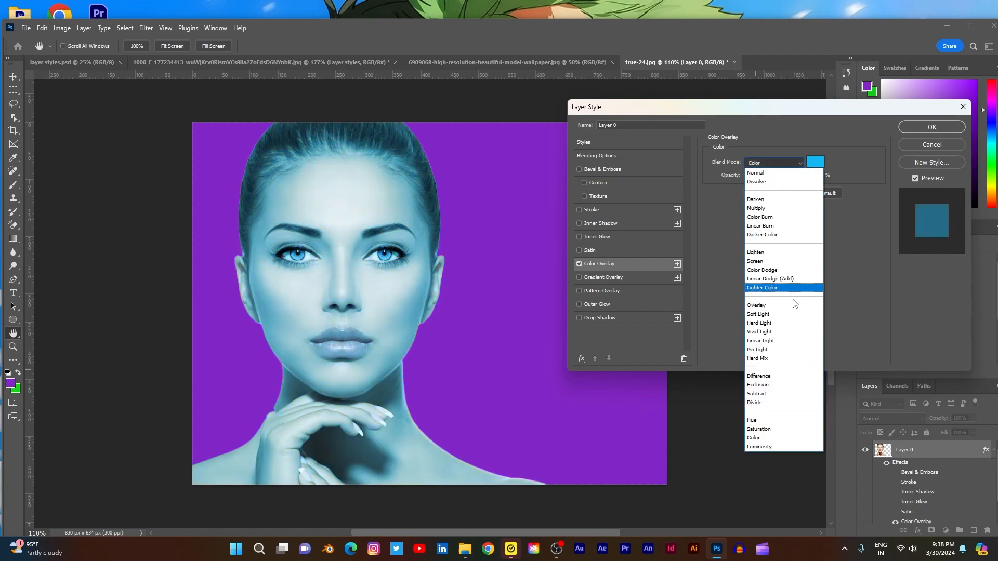
left_click(785, 445)
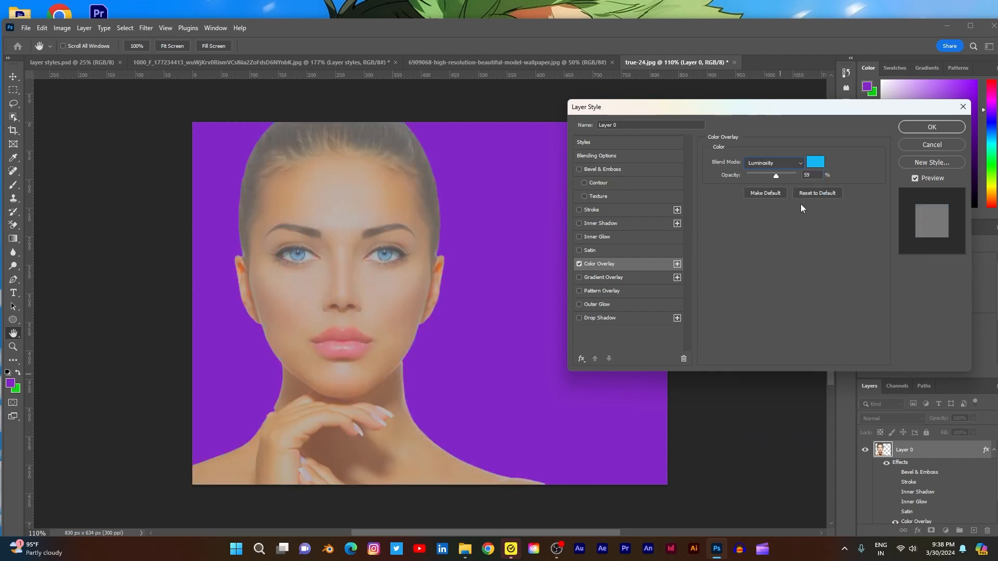
left_click(800, 163)
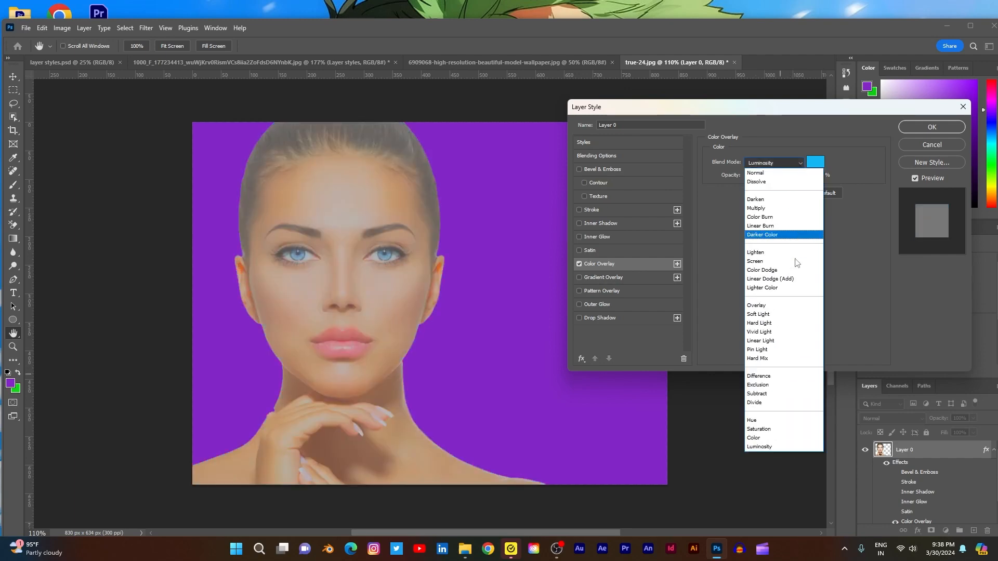
left_click(768, 438)
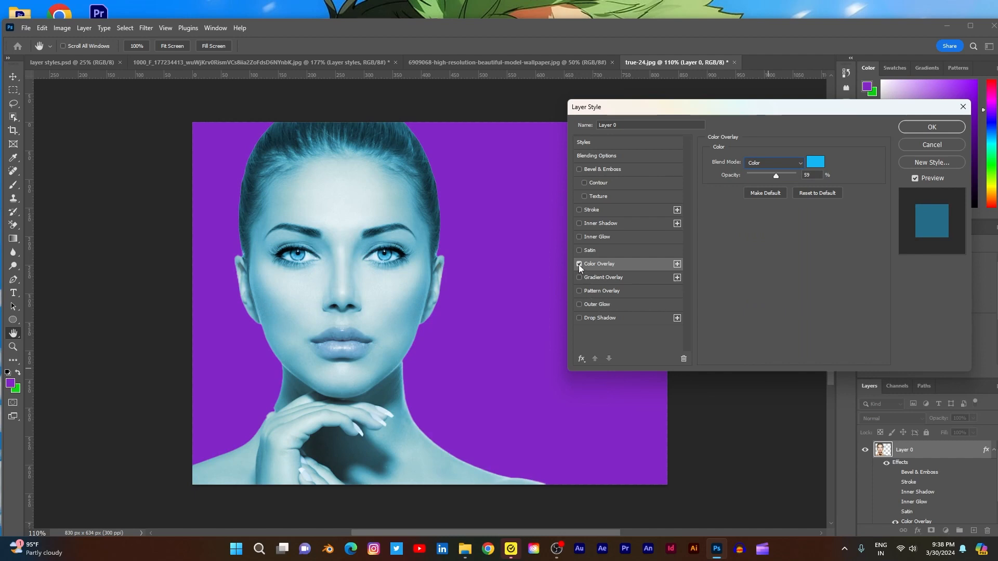
- Try violet 4e15f3 and darker blue 0e65b6 as the overlay color, and cancel the color change
left_click(815, 161)
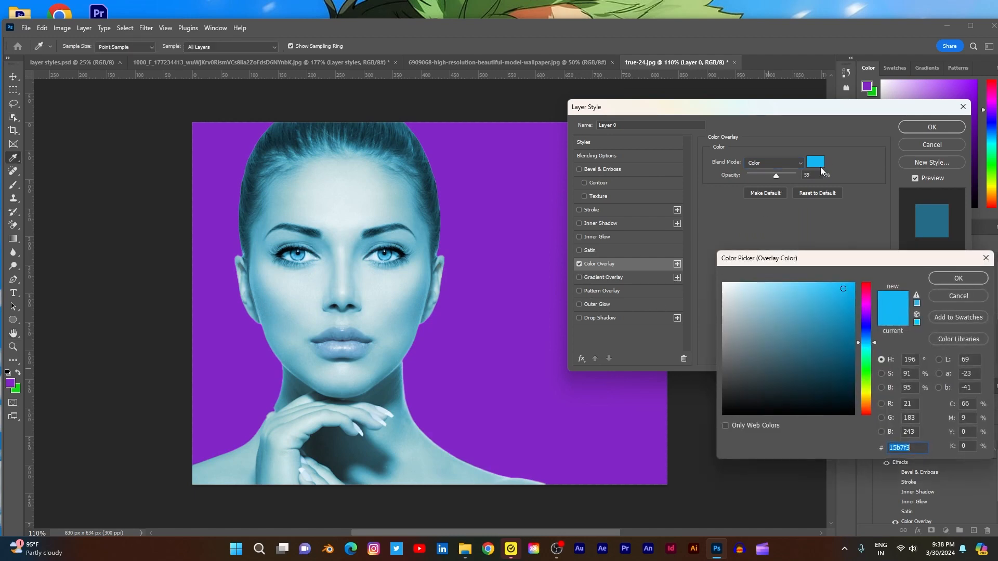
left_click_drag(866, 359, 866, 321)
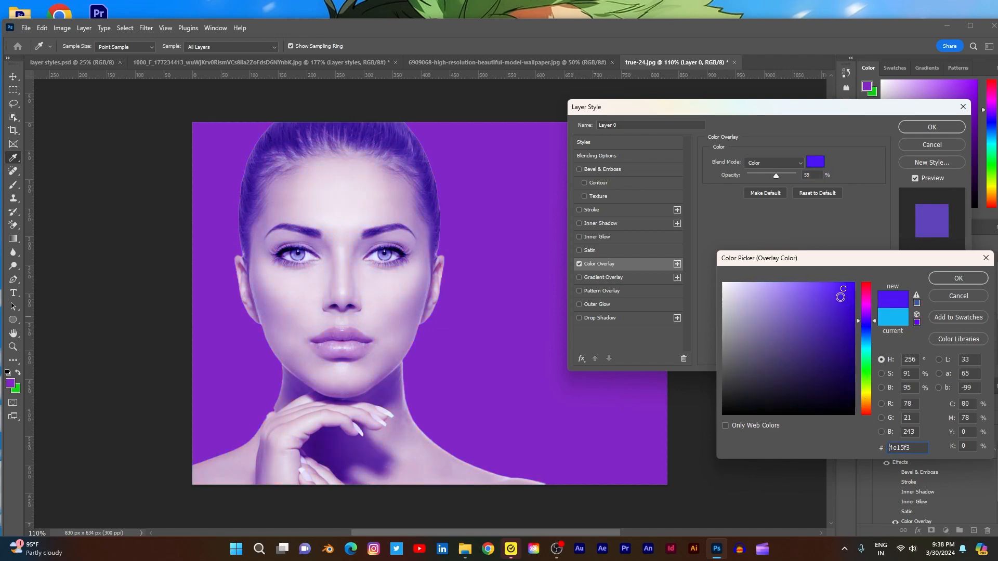
mouse_move(841, 288)
left_mouse_down()
mouse_move(805, 364)
mouse_move(777, 336)
mouse_move(782, 350)
mouse_move(842, 283)
mouse_move(845, 320)
mouse_move(865, 327)
mouse_move(866, 410)
mouse_move(867, 341)
left_mouse_up()
left_click(873, 296)
left_click(865, 311)
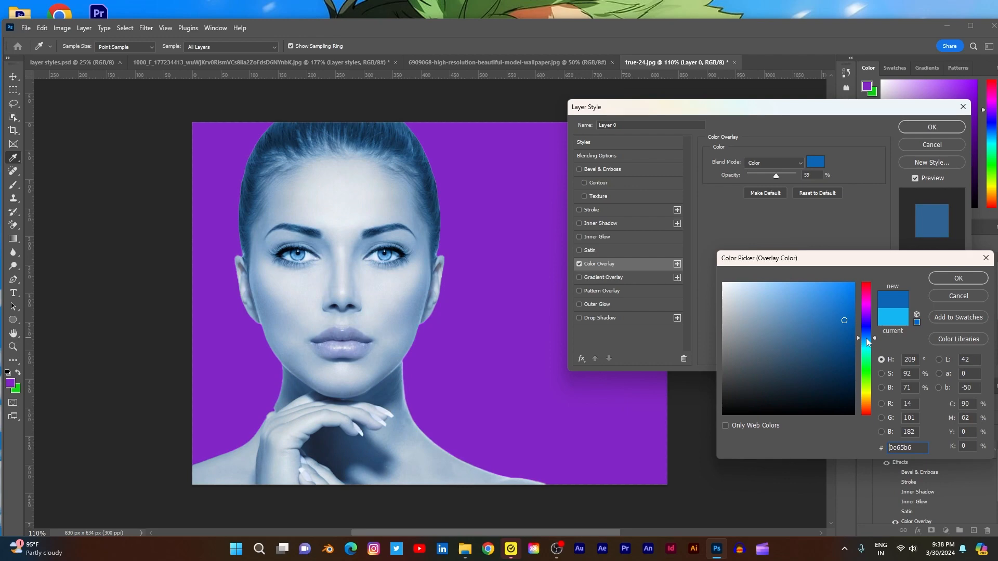
left_click(952, 296)
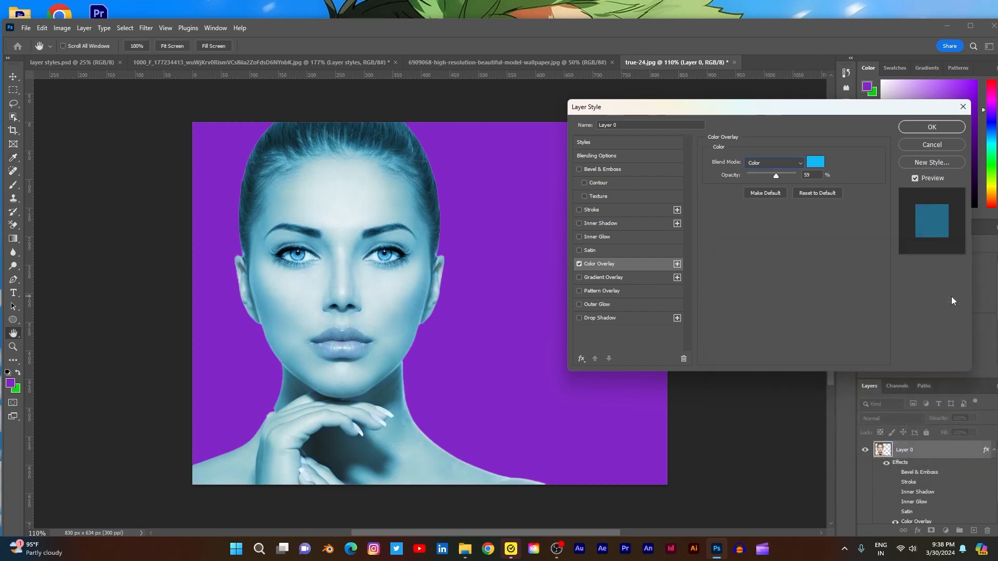
- Toggle the Color Overlay off and on to compare the portrait, and add two more Color Overlay instances
left_click(578, 264)
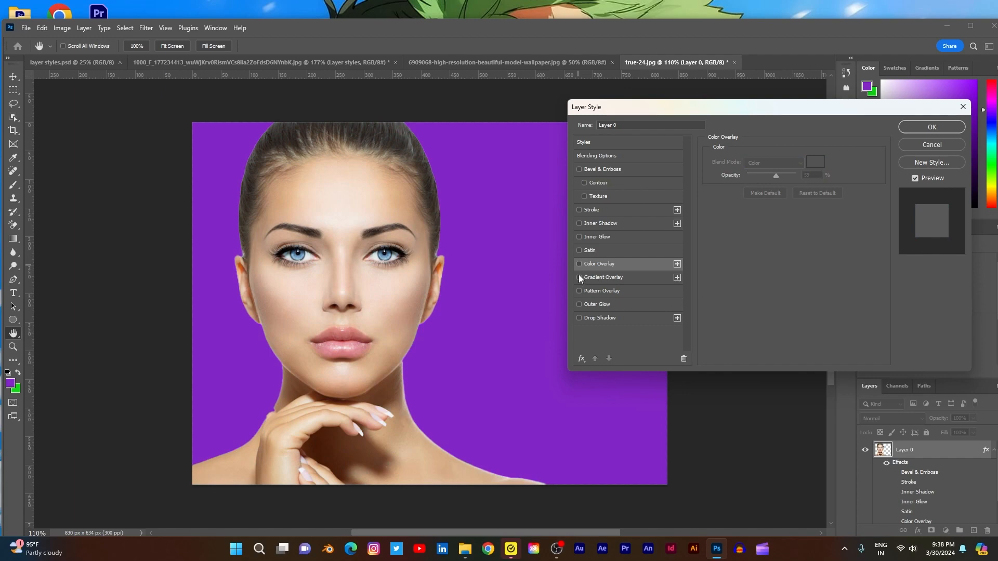
left_click(579, 264)
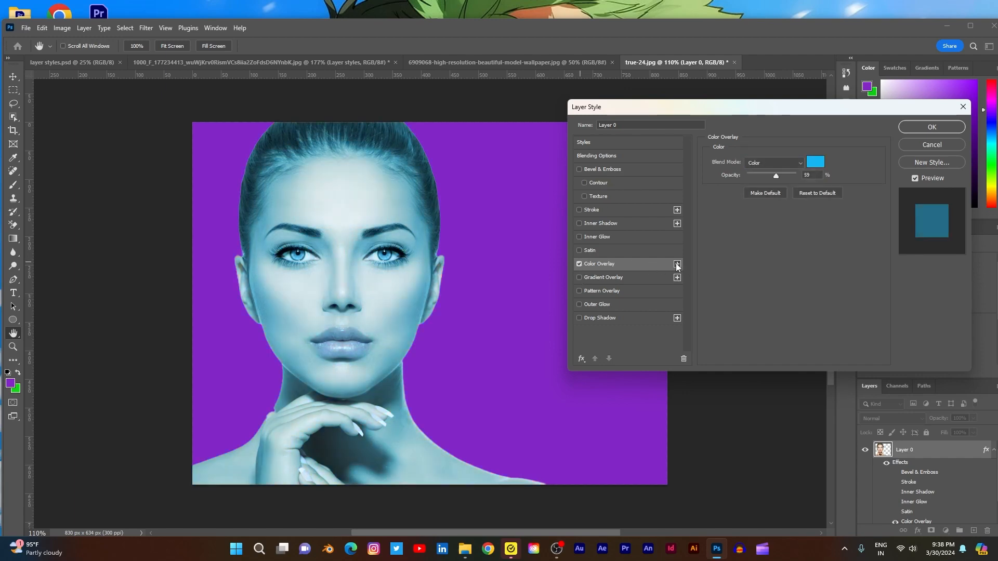
left_click(677, 264)
left_click(677, 265)
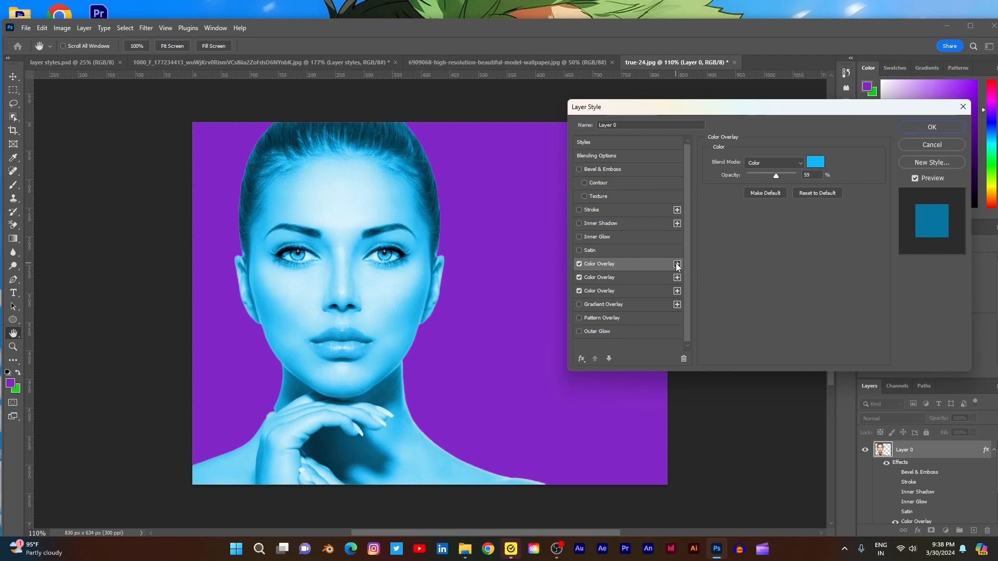
- Switch off all three Color Overlays and apply a Gradient Overlay to the portrait
left_click(579, 264)
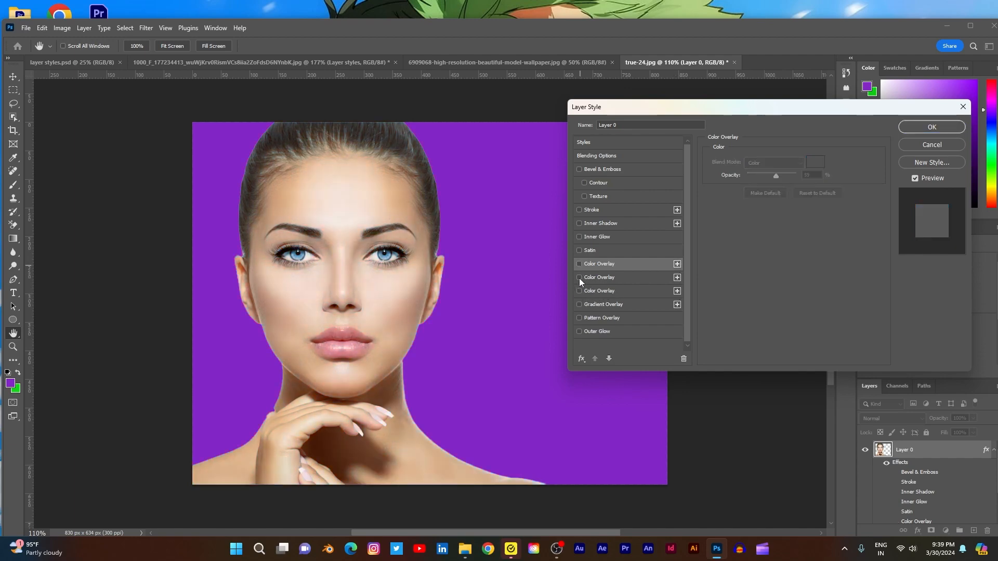
left_click(579, 279)
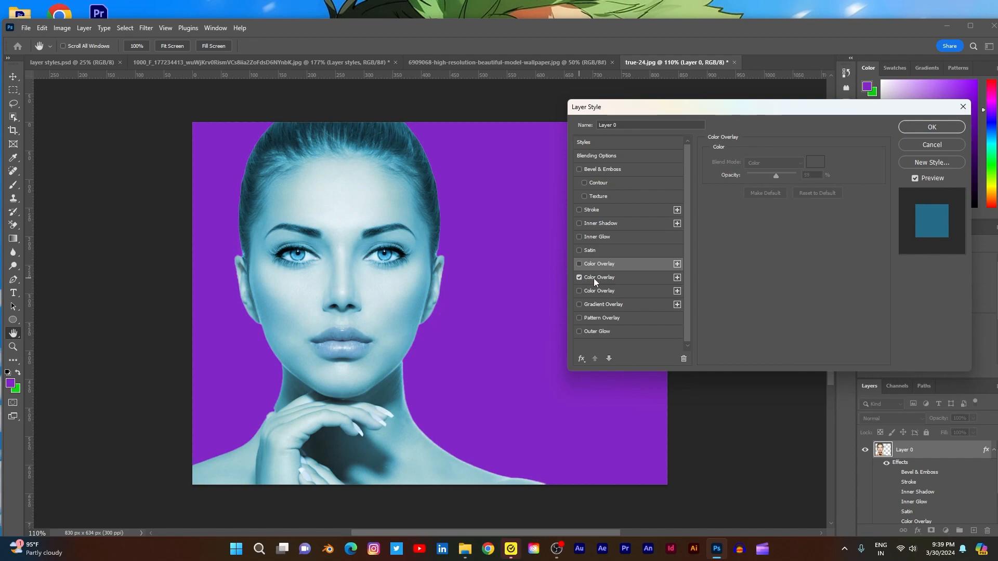
left_click(579, 278)
left_click(580, 305)
left_click(606, 304)
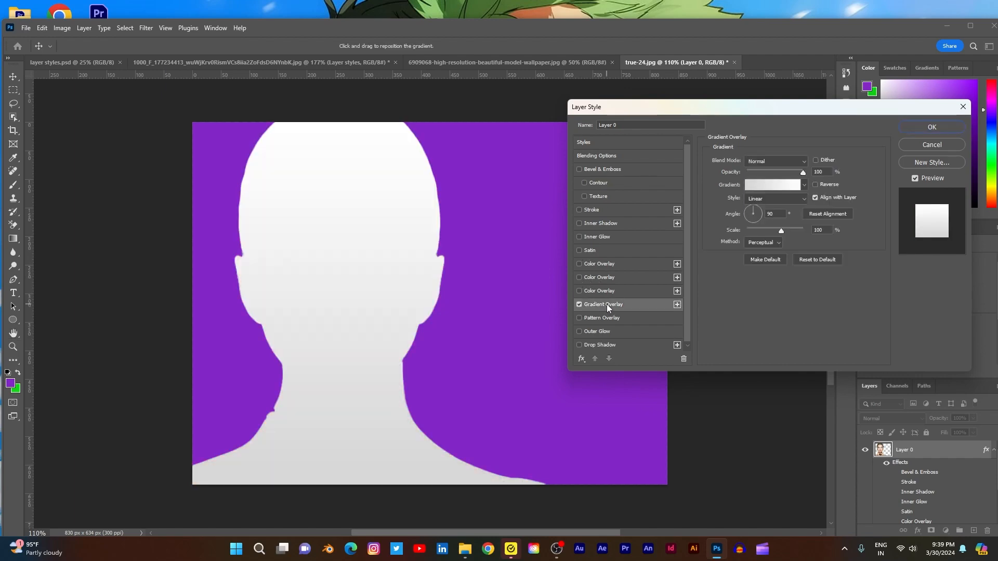
- Replace the gradient's white end stop with a purple color stop at location 100
left_click(774, 185)
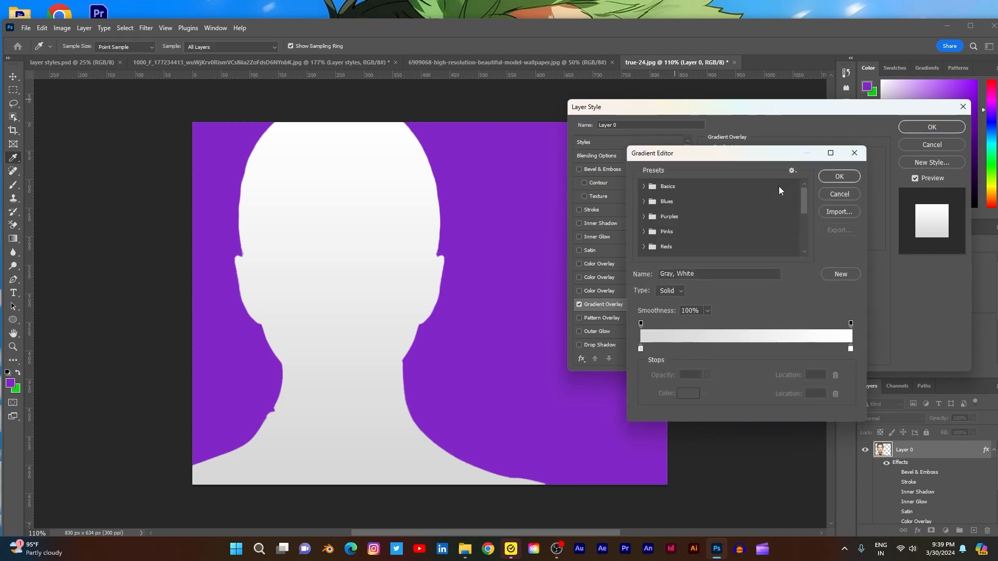
left_click(849, 349)
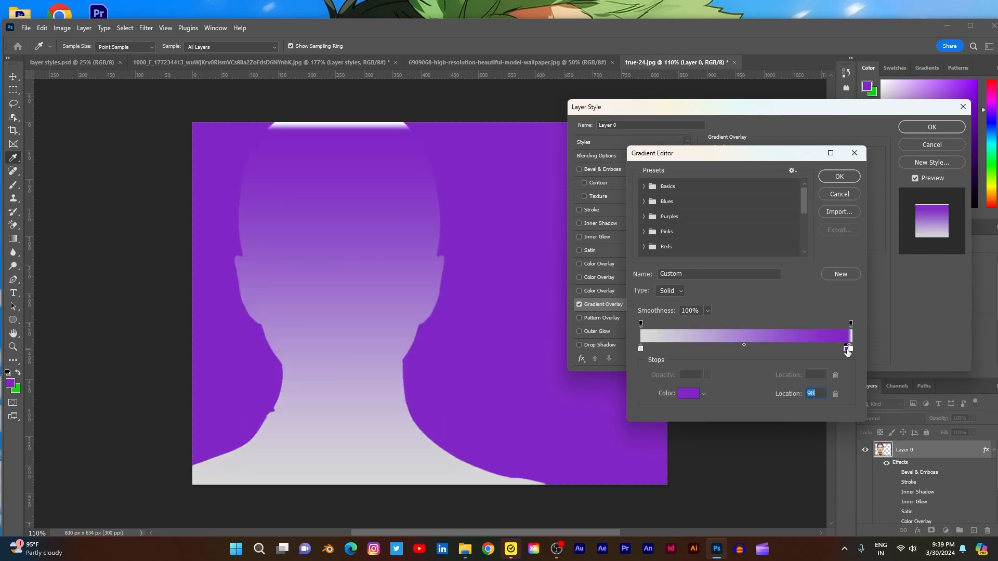
left_click_drag(838, 349, 818, 350)
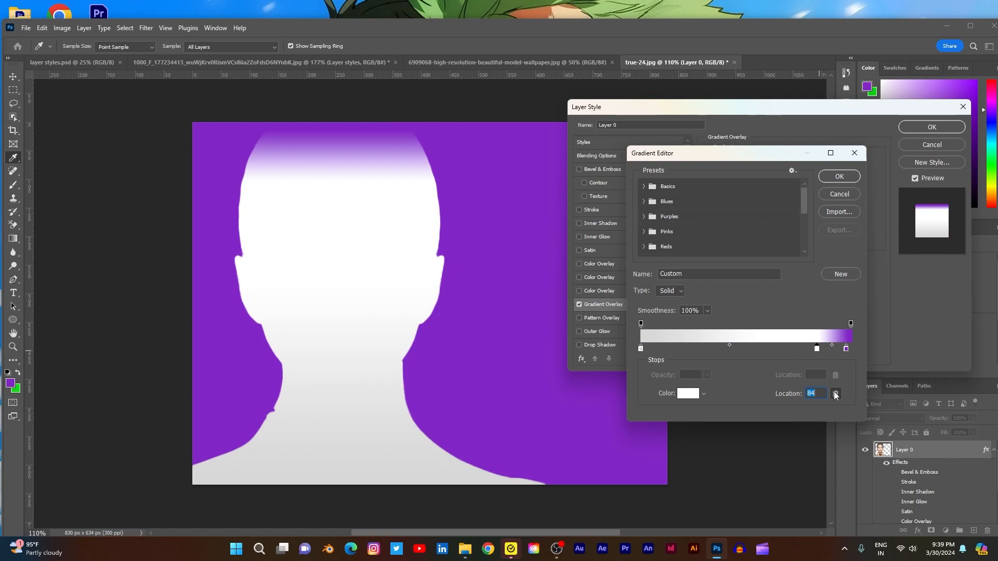
left_click(836, 394)
left_click(845, 350)
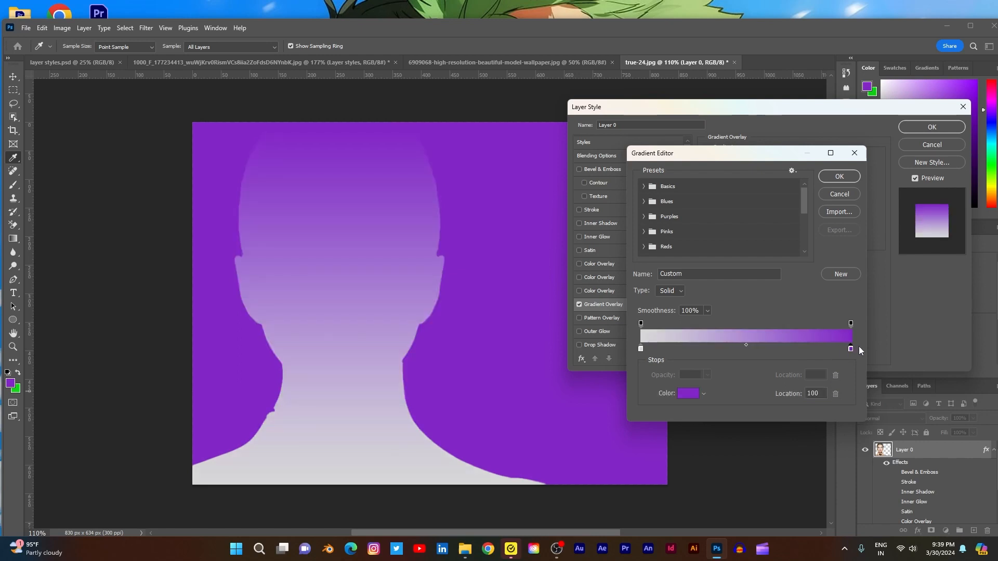
left_click_drag(859, 347, 859, 346)
- Change the gradient's purple end stop to red ee1313
left_click(687, 394)
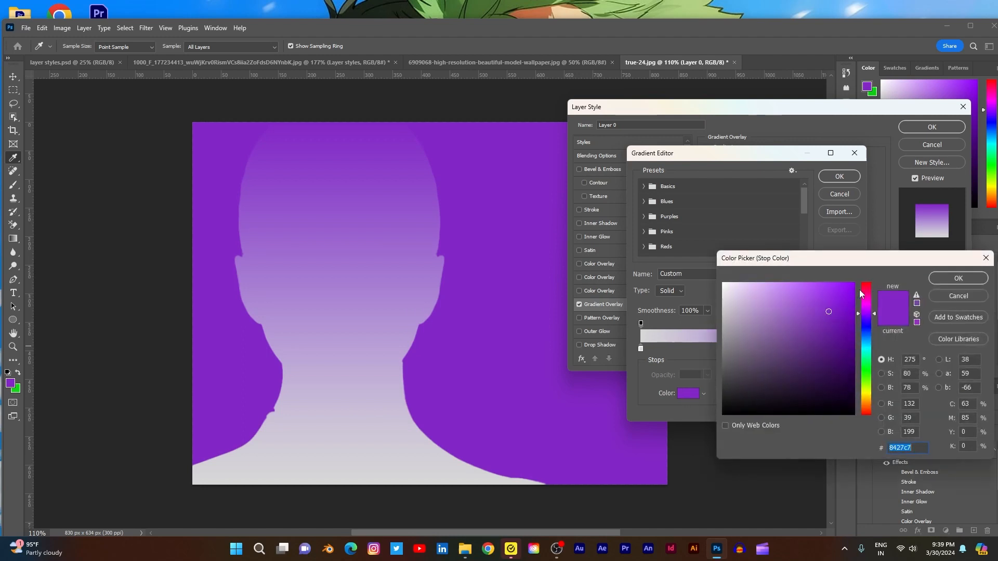
left_click(864, 285)
left_click(844, 291)
left_click(936, 278)
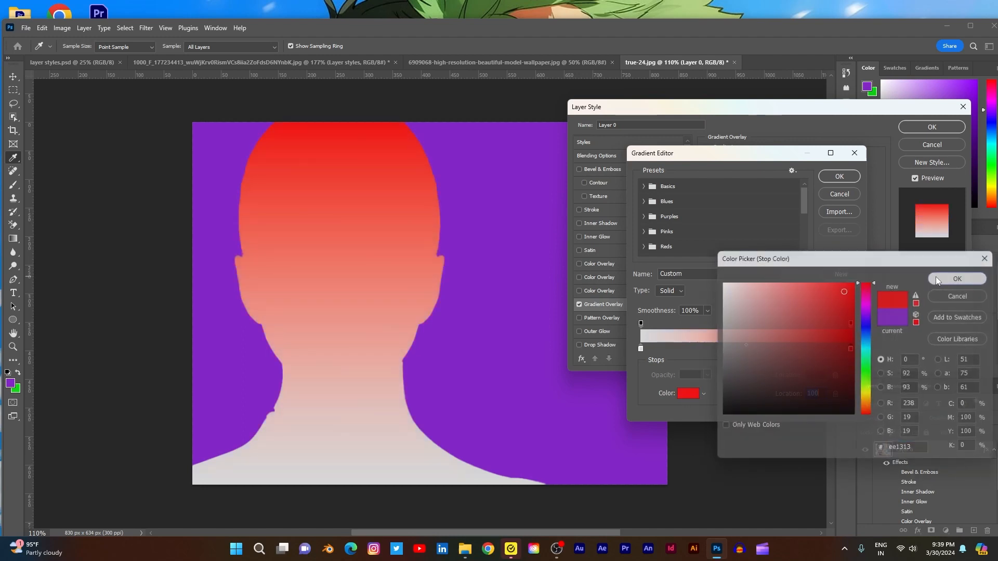
- Change the gradient's light gray start stop at location 0 to bright yellow
left_click(641, 349)
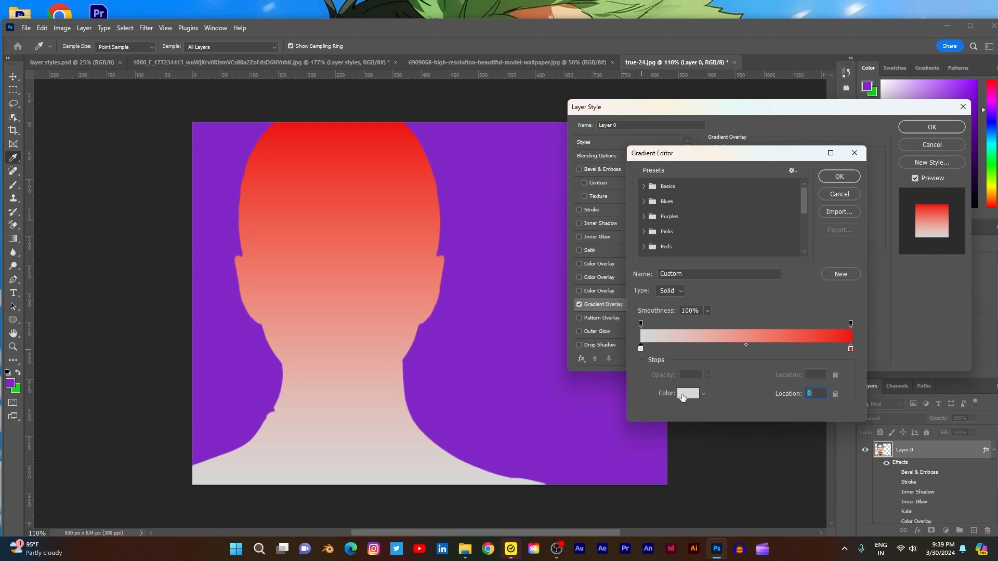
left_click(682, 396)
left_click(867, 395)
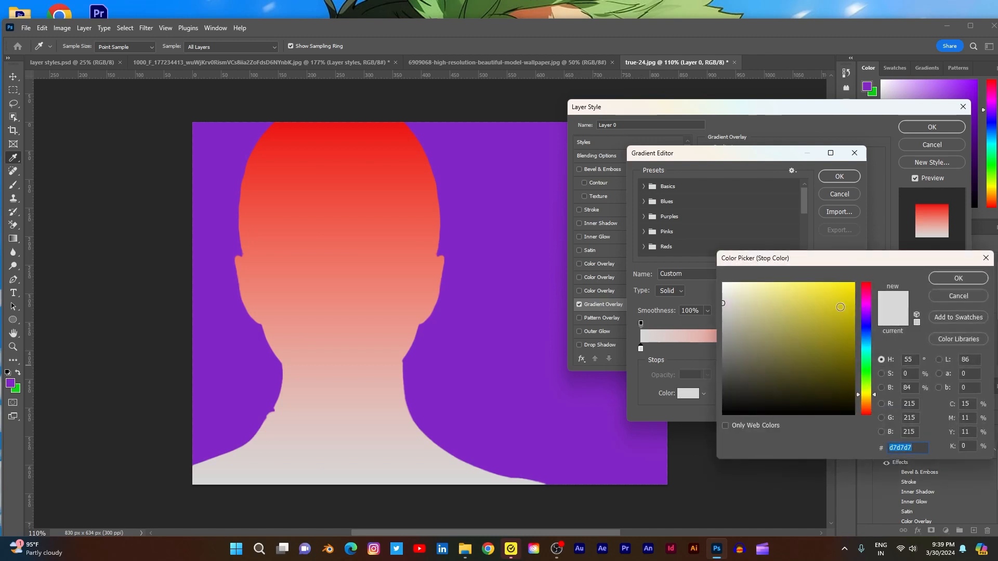
left_click(852, 286)
left_click(937, 275)
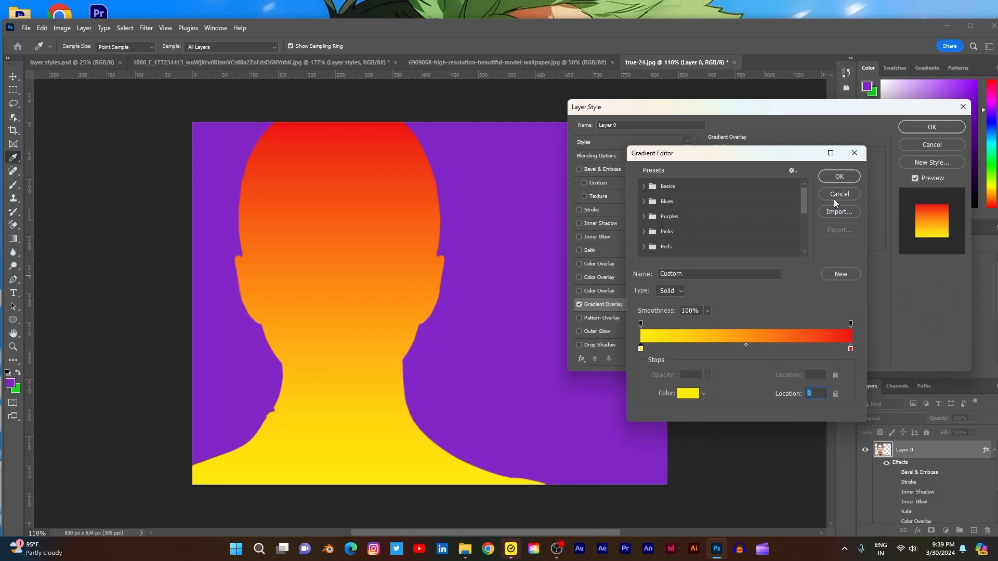
- Add a middle color stop to the gradient at location 53 and color it light blue 0ac2ff
left_click(752, 349)
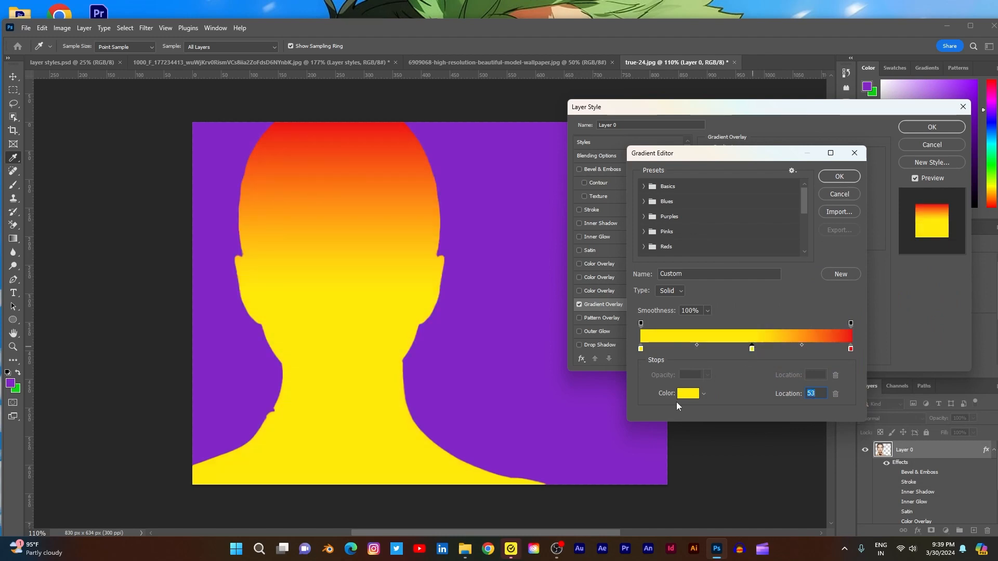
left_click(689, 396)
left_click(867, 343)
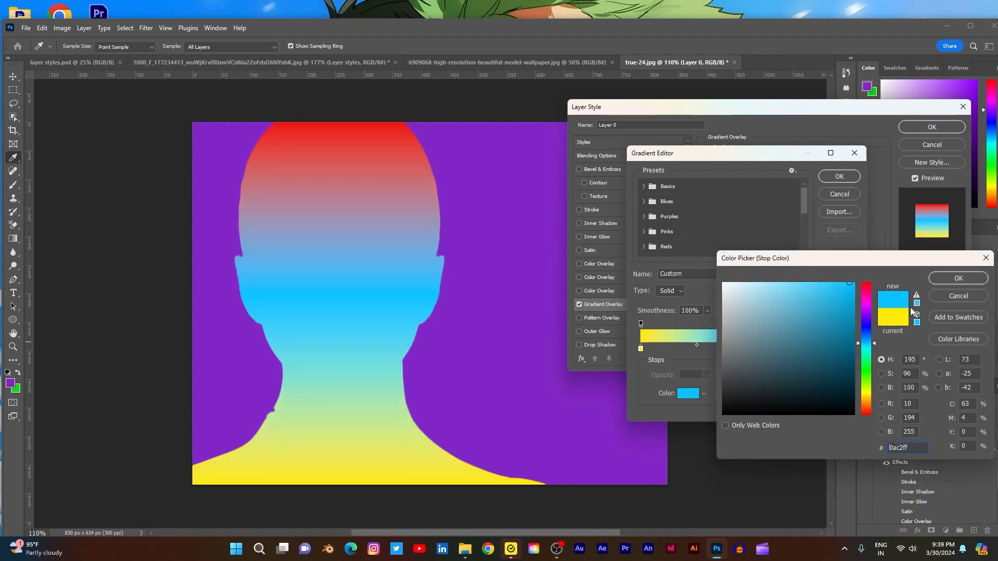
left_click(946, 279)
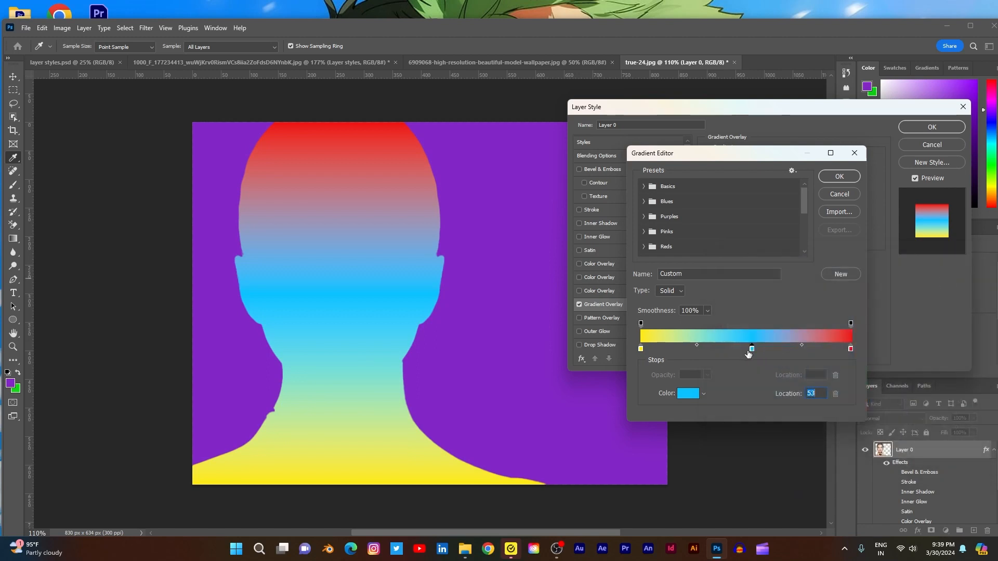
- Add another light blue color stop at location 47, accept the gradient, and lower the Gradient Overlay opacity to 37%
left_click_drag(748, 354, 740, 351)
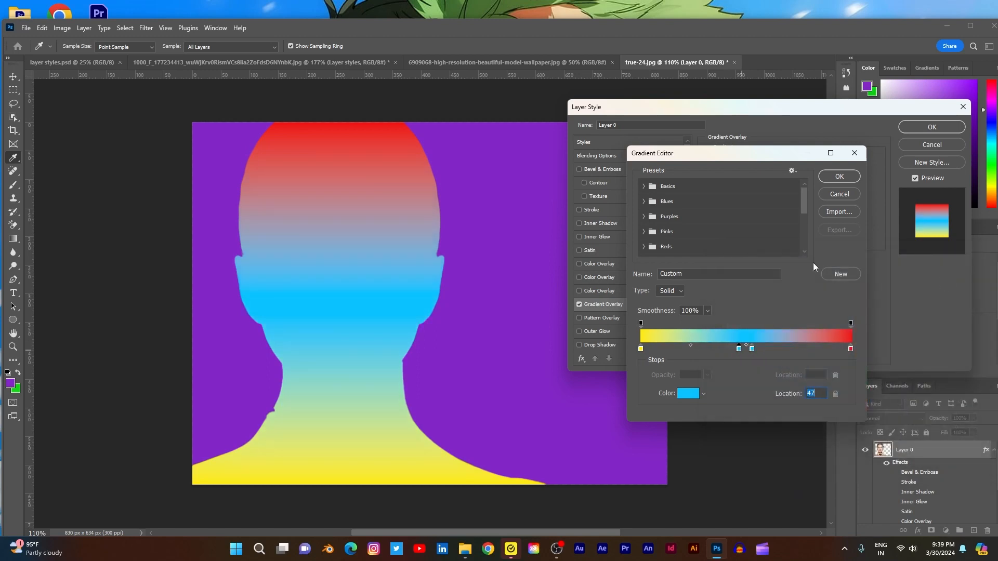
left_click(835, 177)
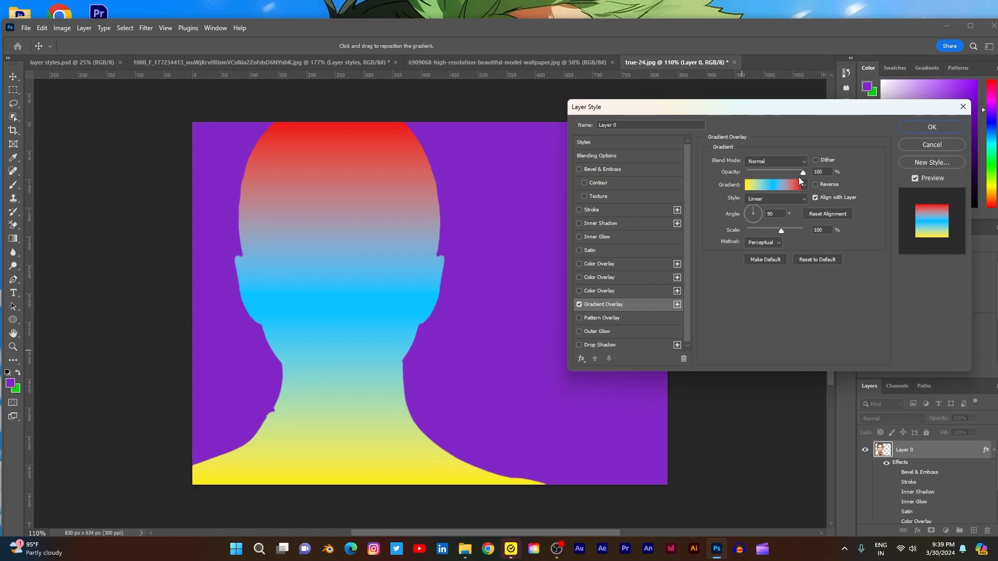
left_click_drag(799, 173, 766, 175)
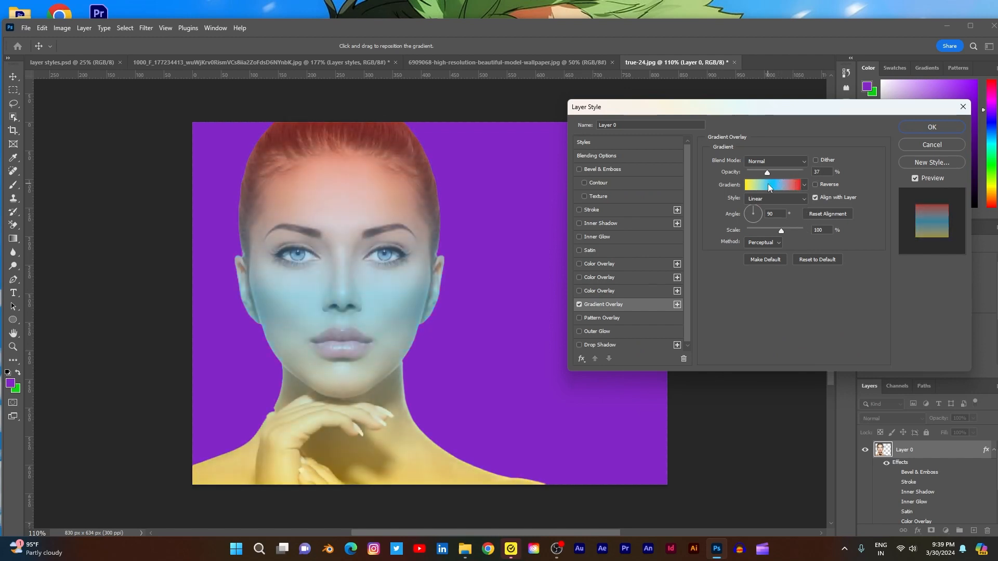
- Try the Multiply, Color Dodge, Overlay and Difference blend modes on the Gradient Overlay
left_click(782, 162)
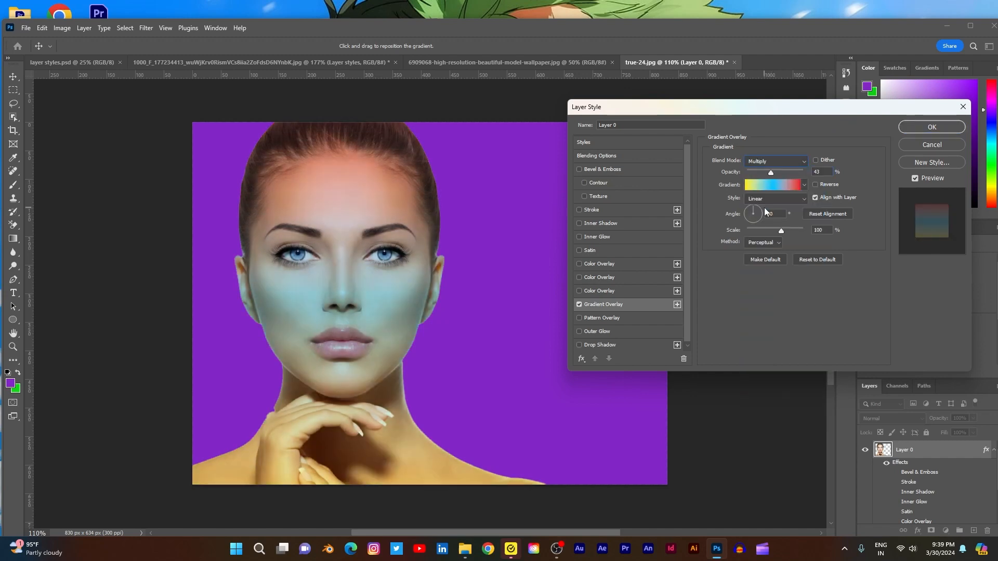
left_click(789, 162)
left_click(773, 269)
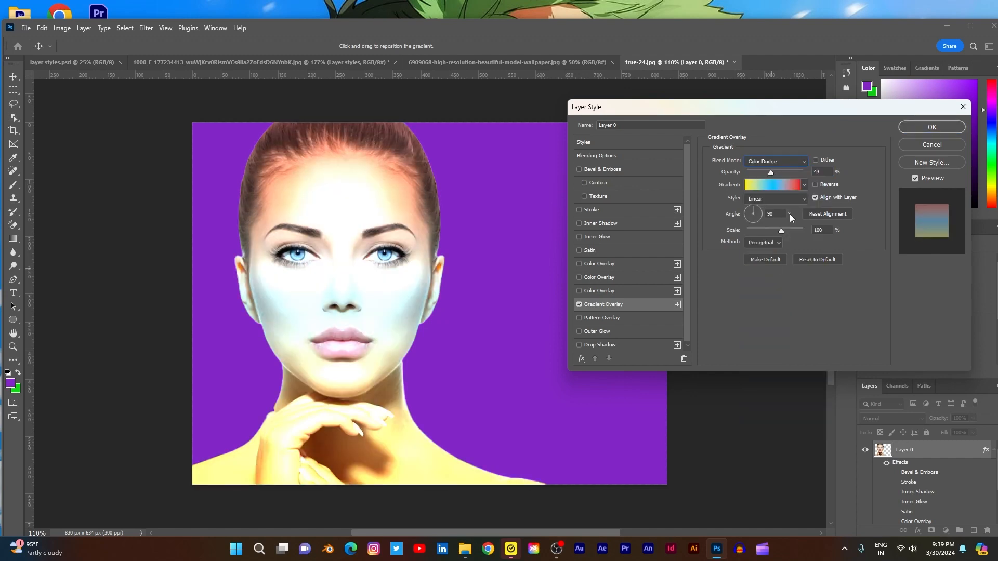
left_click(802, 162)
left_click(772, 304)
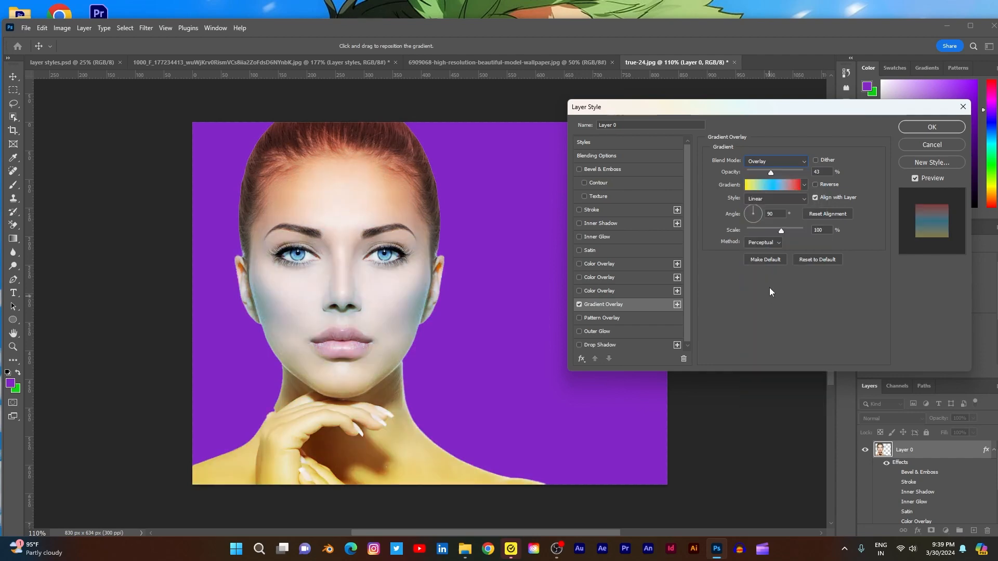
left_click(800, 162)
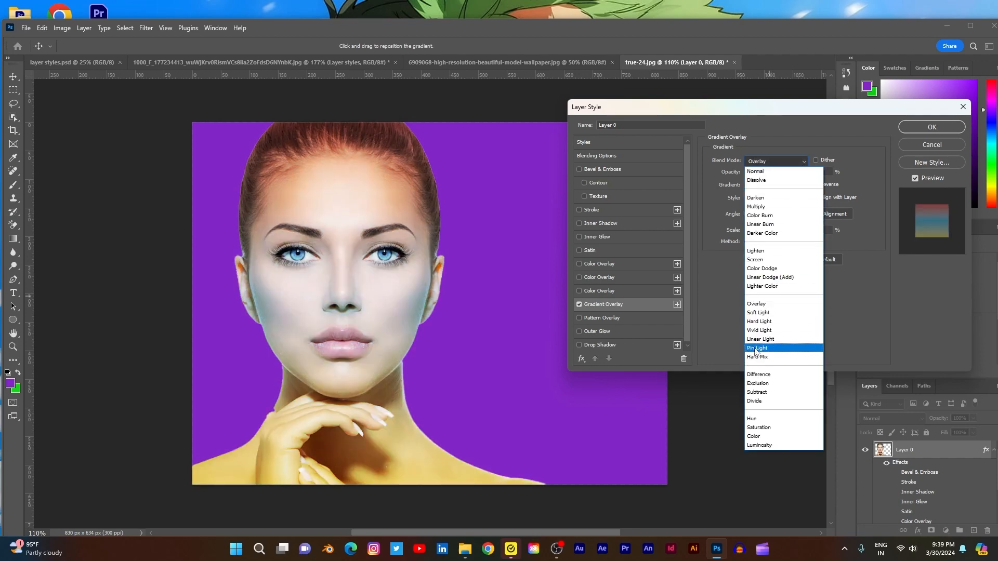
left_click(759, 375)
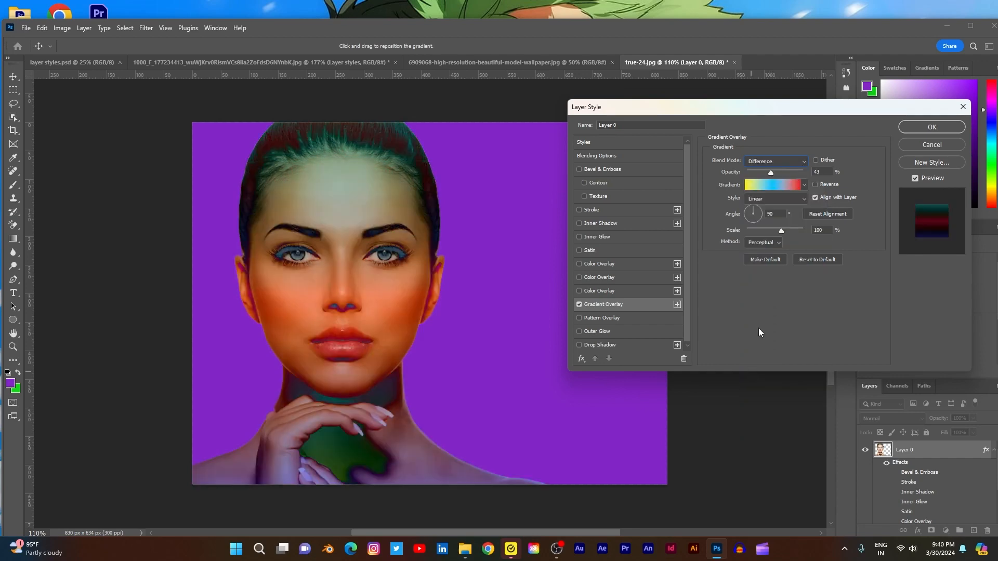
- Try the Hue, Saturation and Color blend modes on the Gradient Overlay, and return it to Normal
left_click(801, 162)
left_click(767, 420)
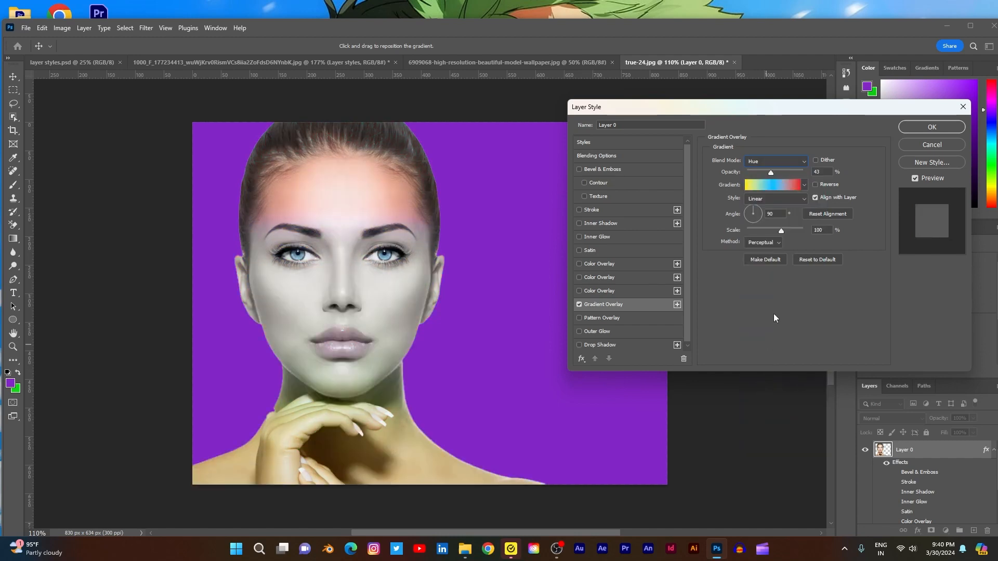
left_click(804, 161)
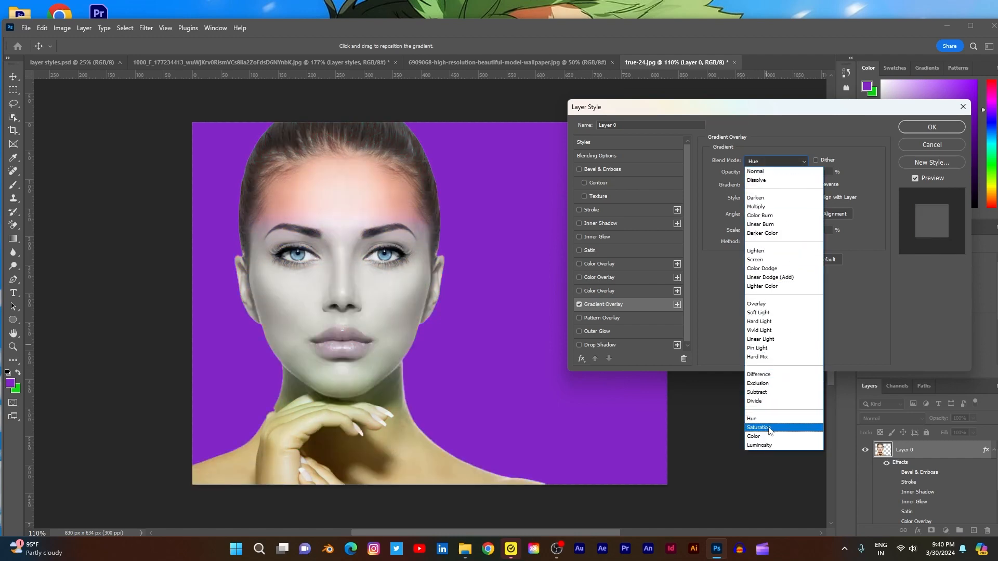
left_click(770, 430)
left_click(804, 163)
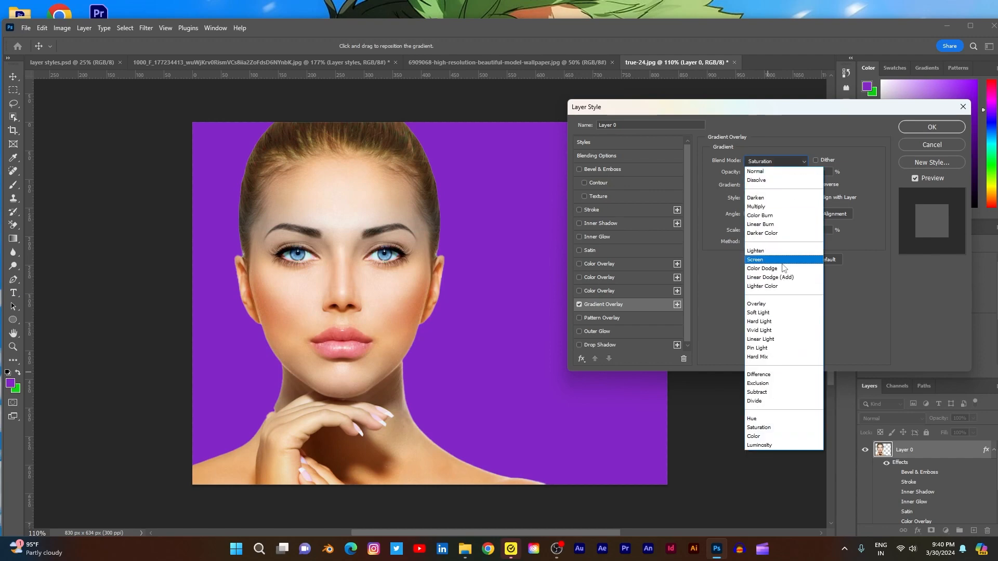
left_click(771, 437)
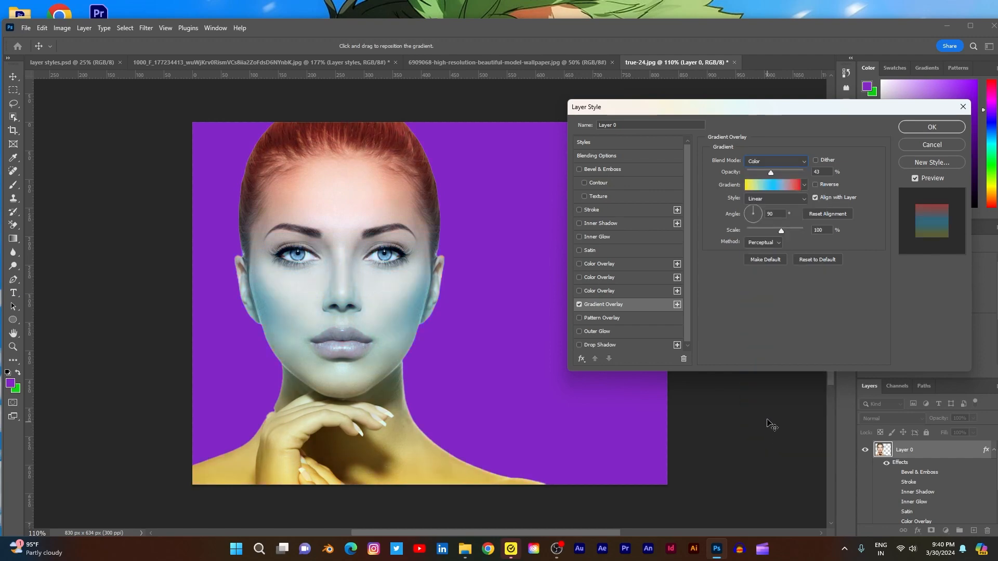
left_click(795, 164)
left_click(786, 163)
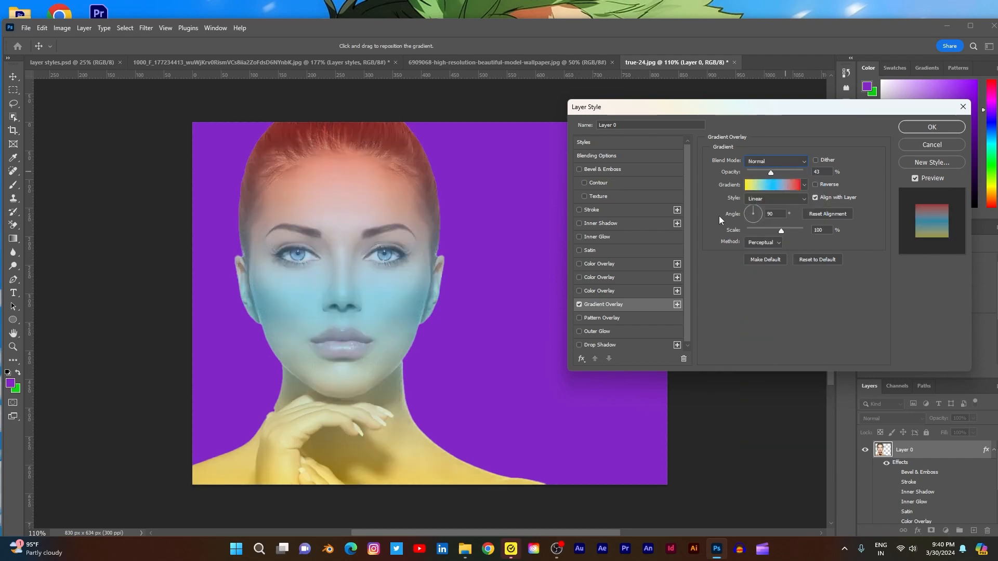
- Turn off the portrait's Gradient Overlay and enable Pattern Overlay with its settings open
left_click(579, 304)
left_click(580, 317)
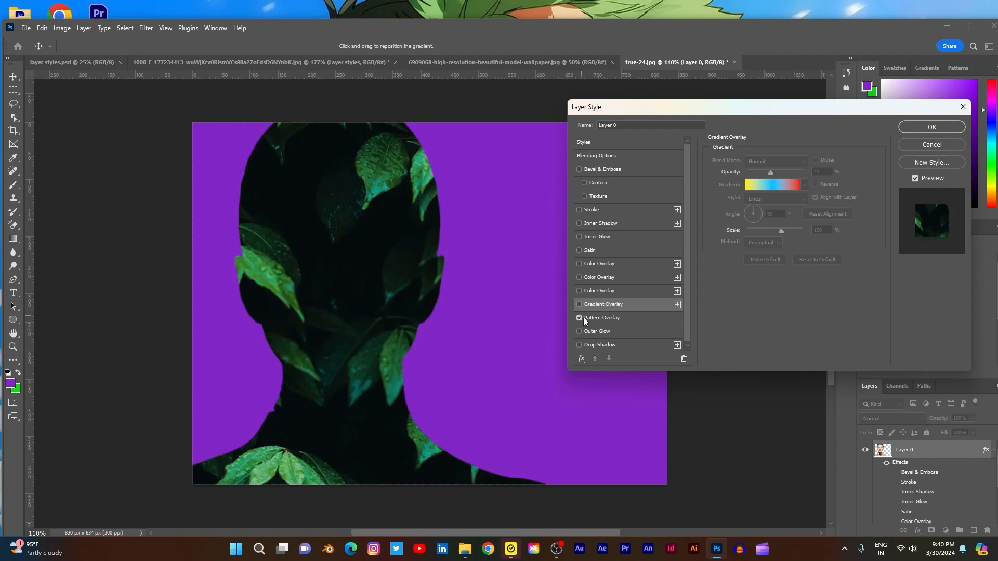
left_click(593, 319)
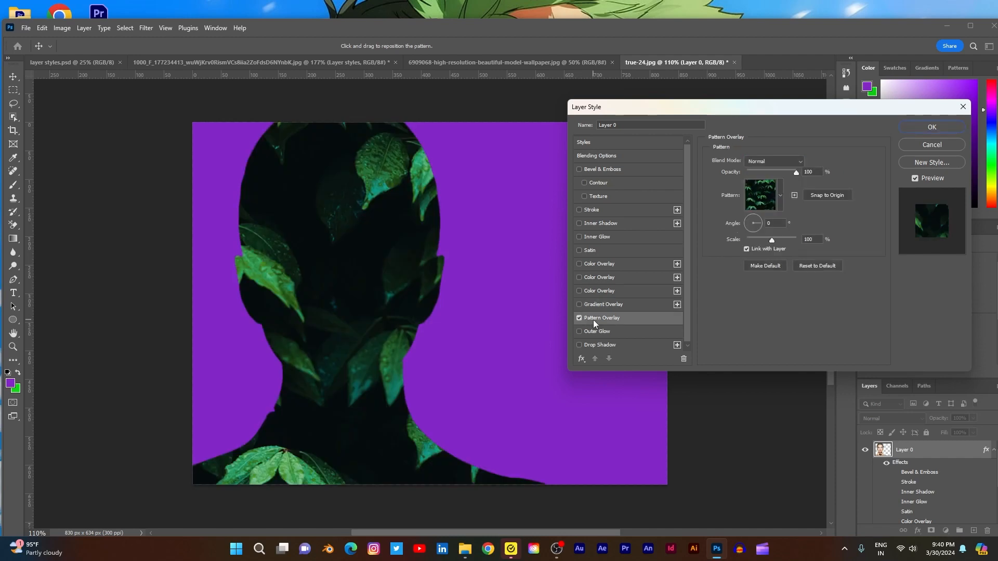
- Try the three patterns in the Water group and apply the blue Water-Pool pattern to the overlay
left_click(779, 194)
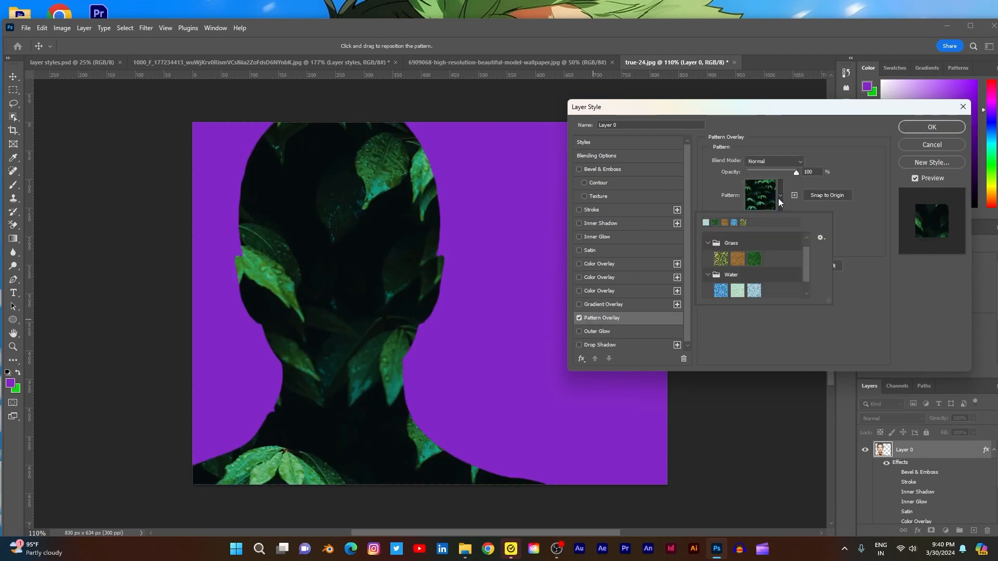
left_click(726, 295)
left_click(740, 295)
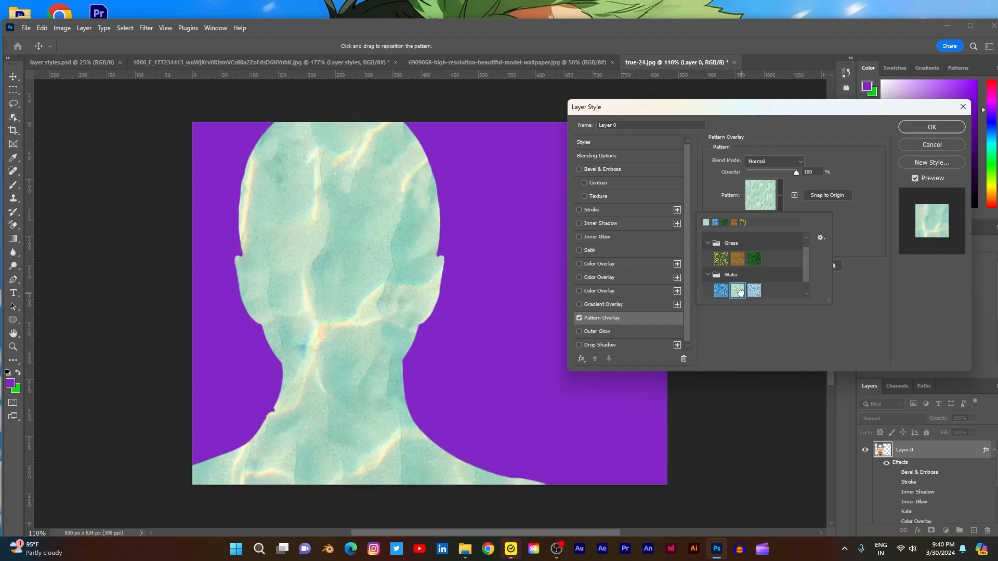
left_click(752, 292)
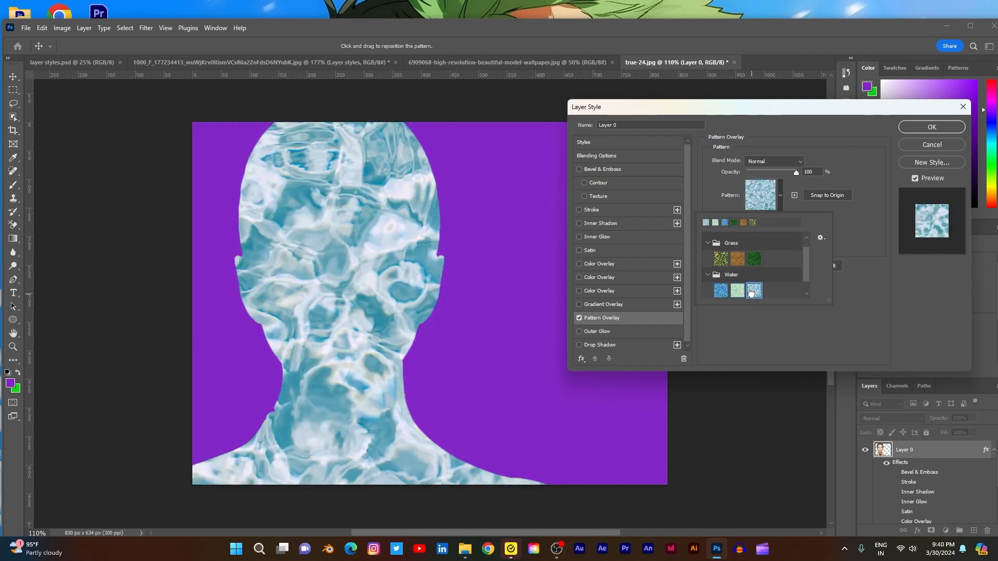
left_click(724, 295)
left_click(869, 296)
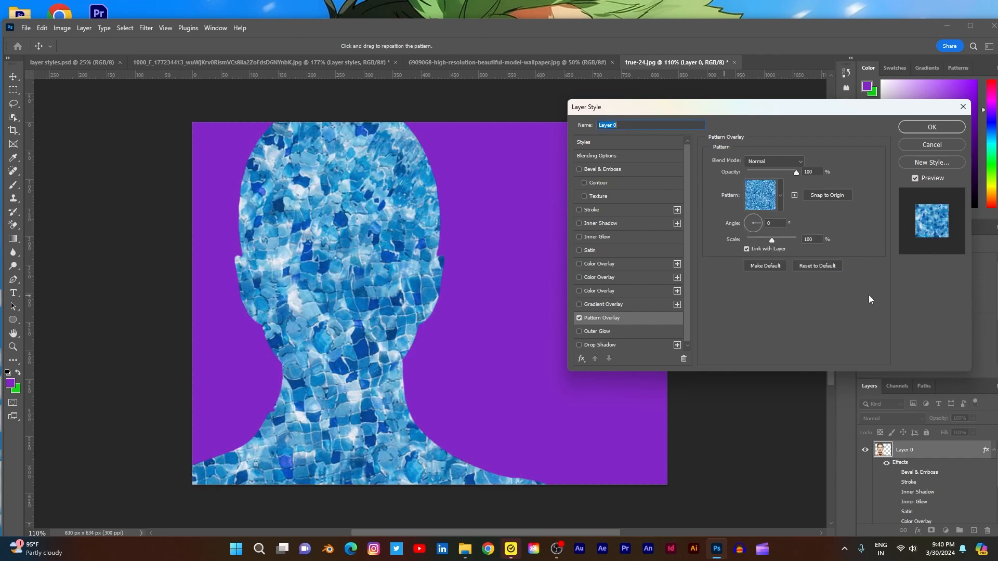
- Set the Pattern Overlay's scale to 89%, opacity to 58% and angle to -94°
left_click_drag(774, 241, 769, 241)
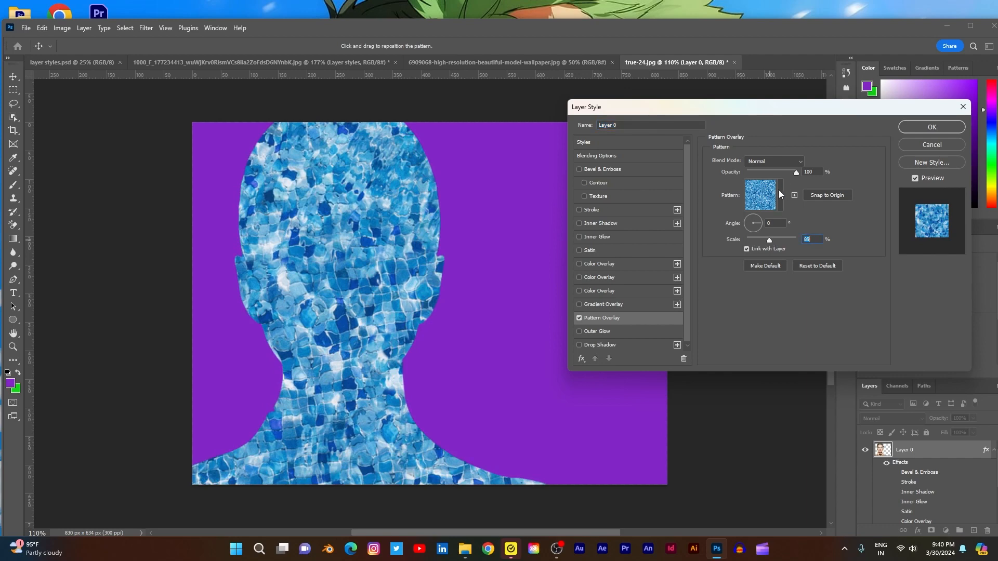
mouse_move(794, 173)
left_mouse_down()
mouse_move(746, 171)
mouse_move(775, 173)
left_mouse_up()
left_click(758, 226)
left_click(753, 233)
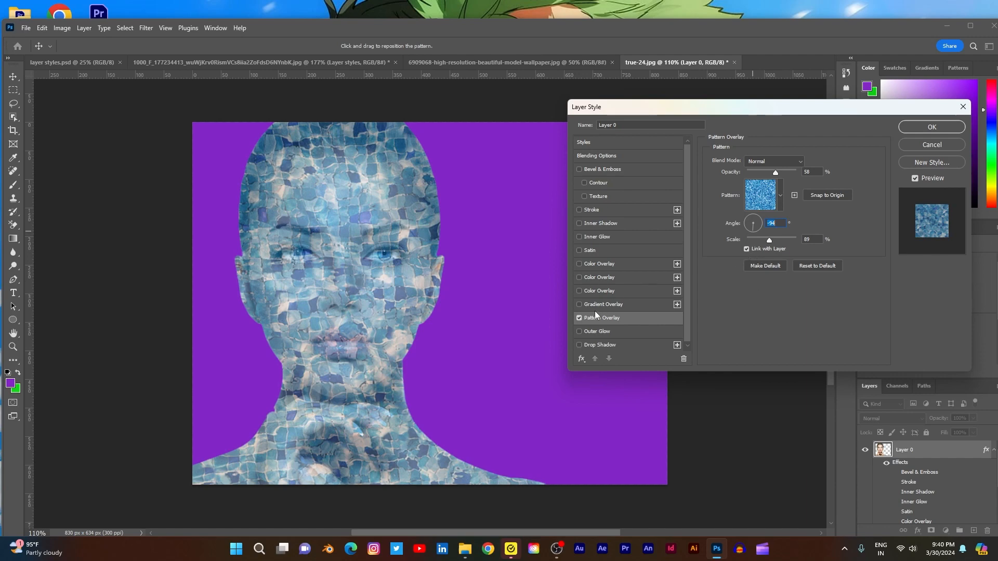
- Replace the Pattern Overlay with an Outer Glow and change the glow color to cyan 20ebf2
left_click(579, 318)
left_click(579, 332)
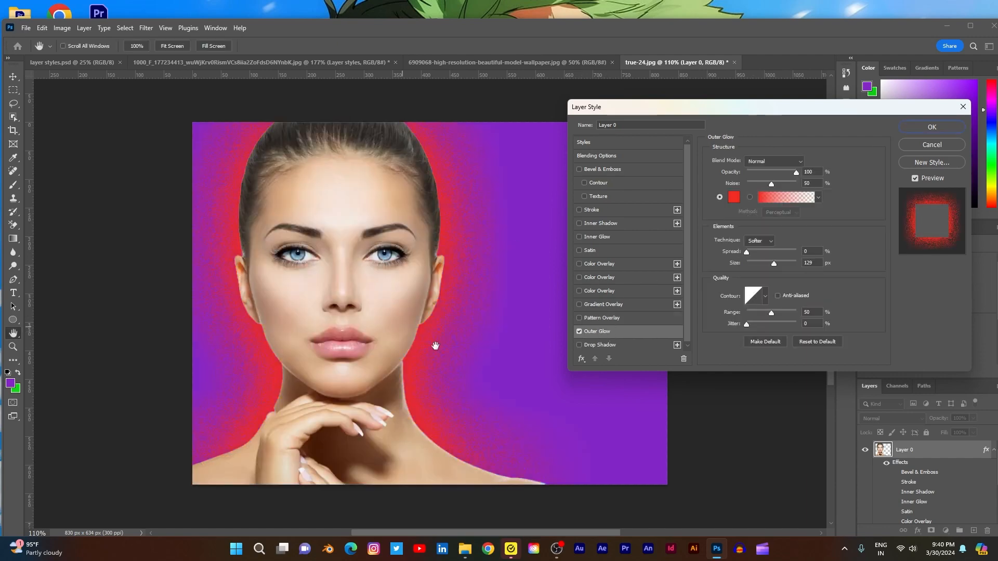
left_click(733, 197)
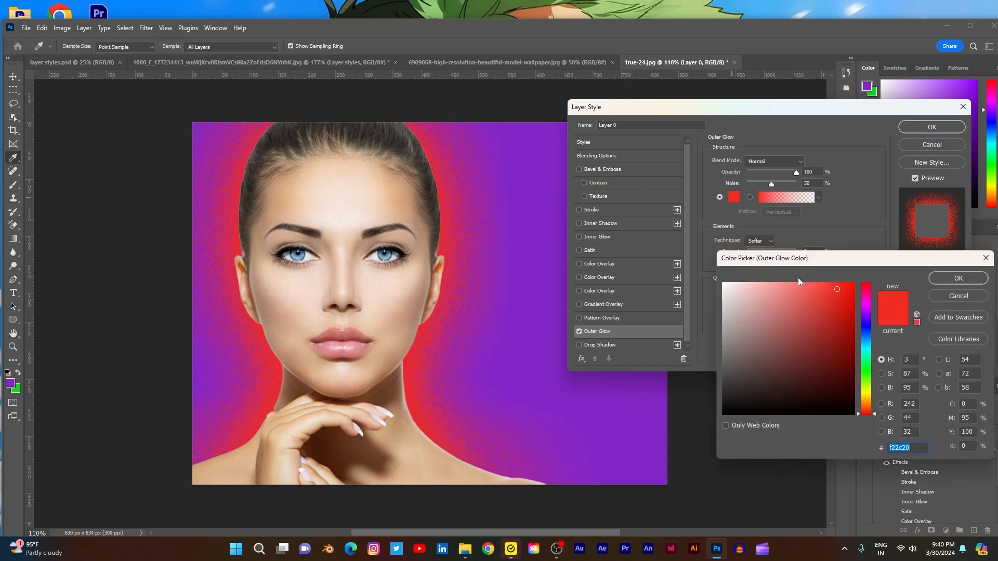
left_click(864, 353)
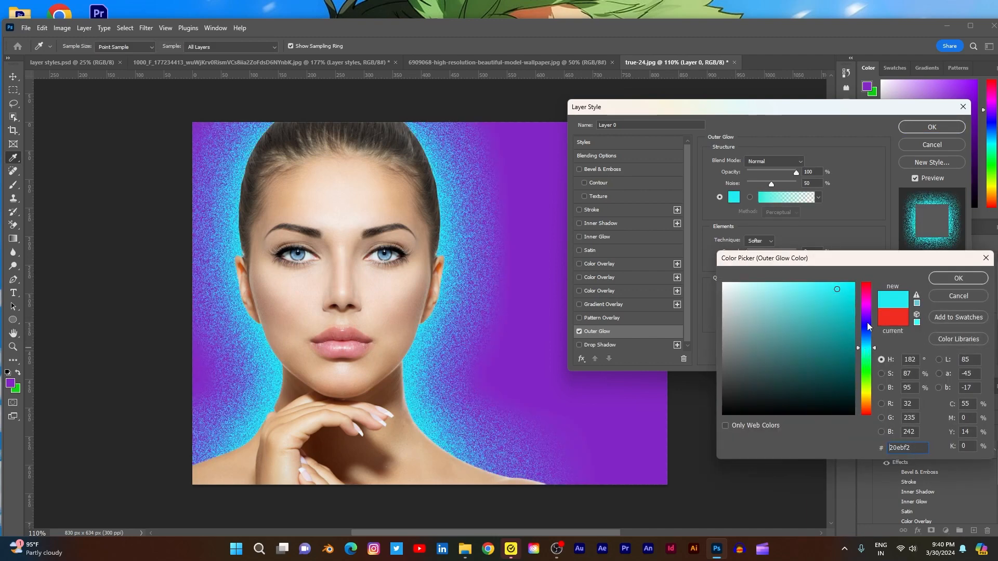
left_click(945, 278)
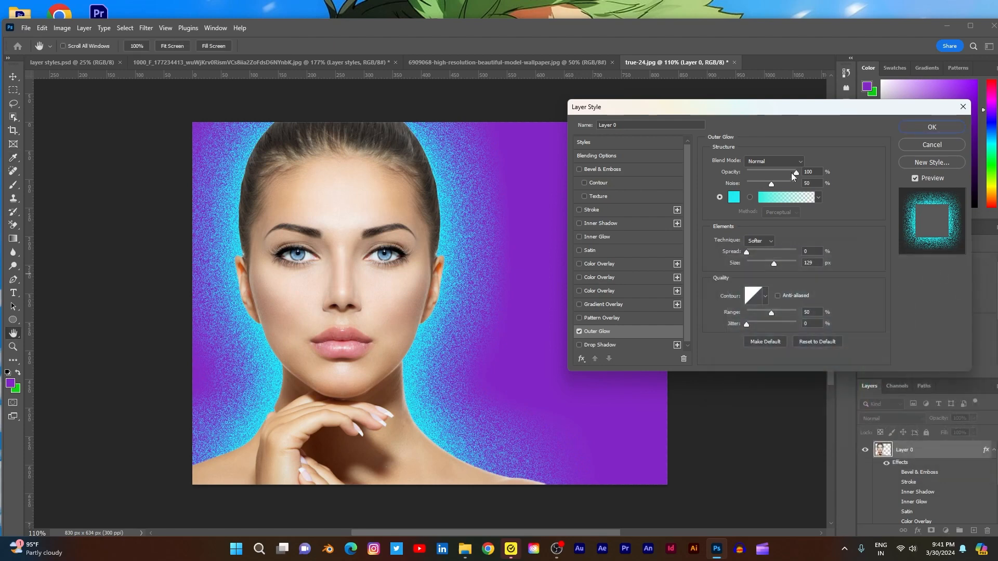
- Try the Multiply, Lighten, Screen and Overlay blend modes on the Outer Glow
left_click(797, 161)
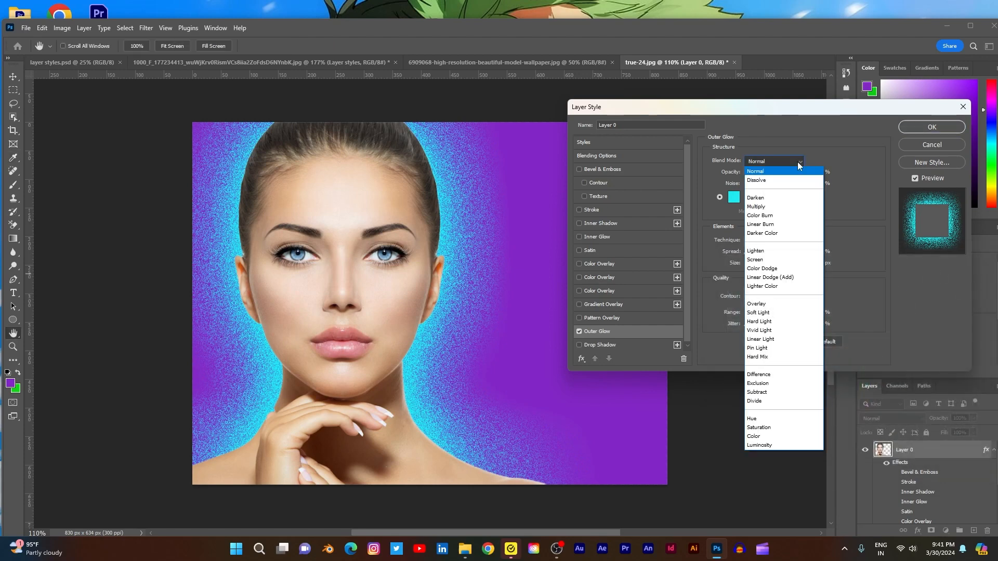
left_click(769, 208)
left_click(782, 162)
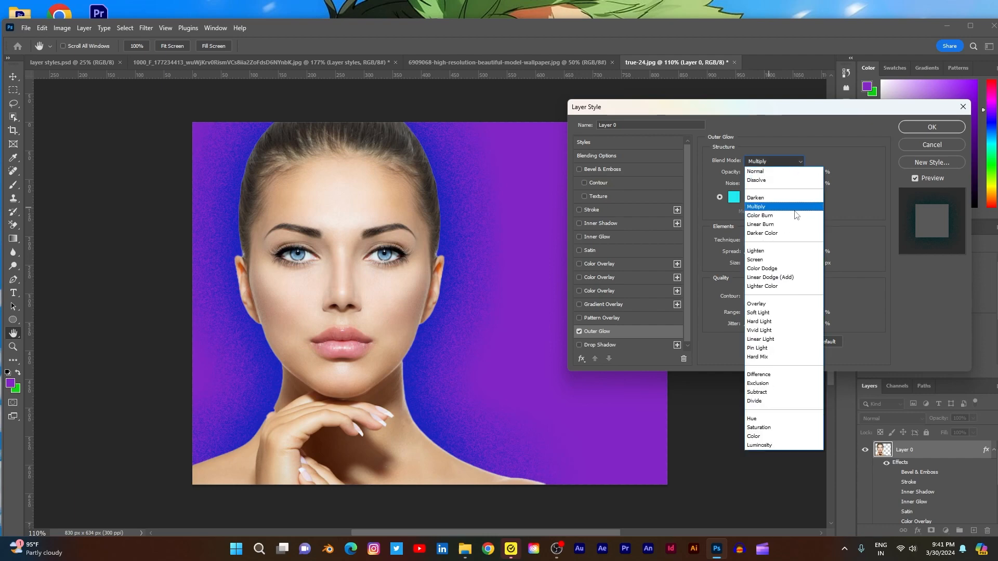
left_click(768, 252)
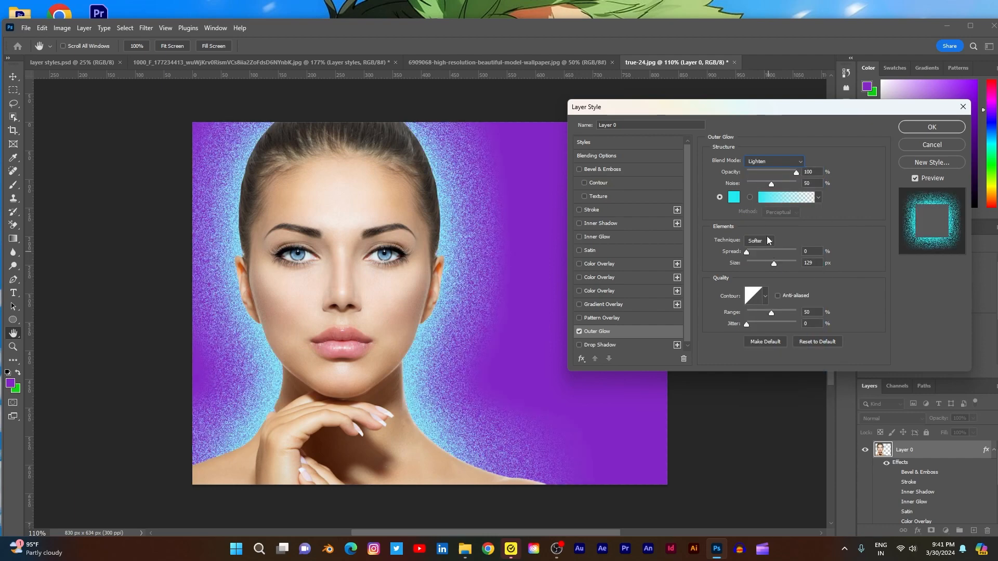
left_click(793, 164)
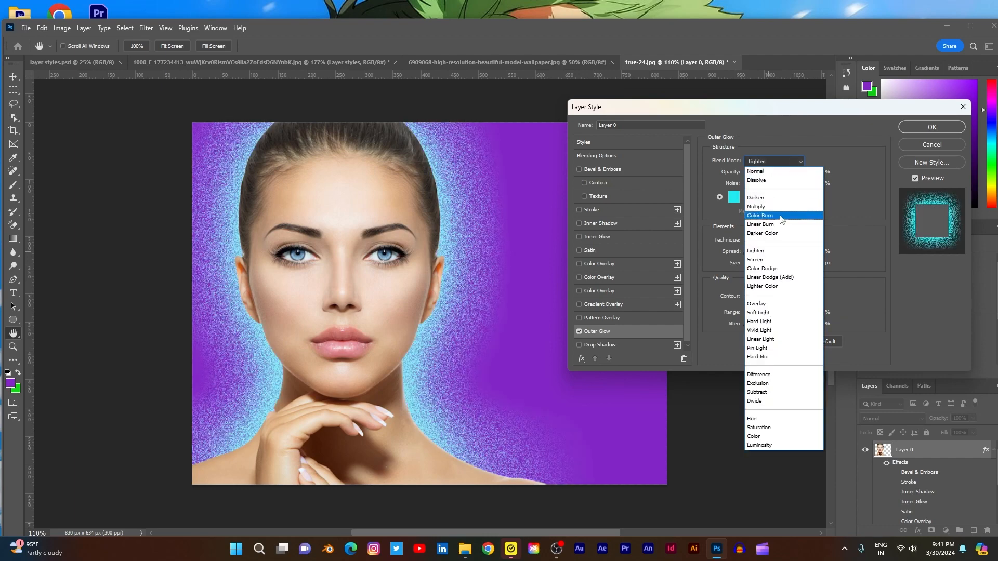
left_click(767, 258)
left_click(785, 162)
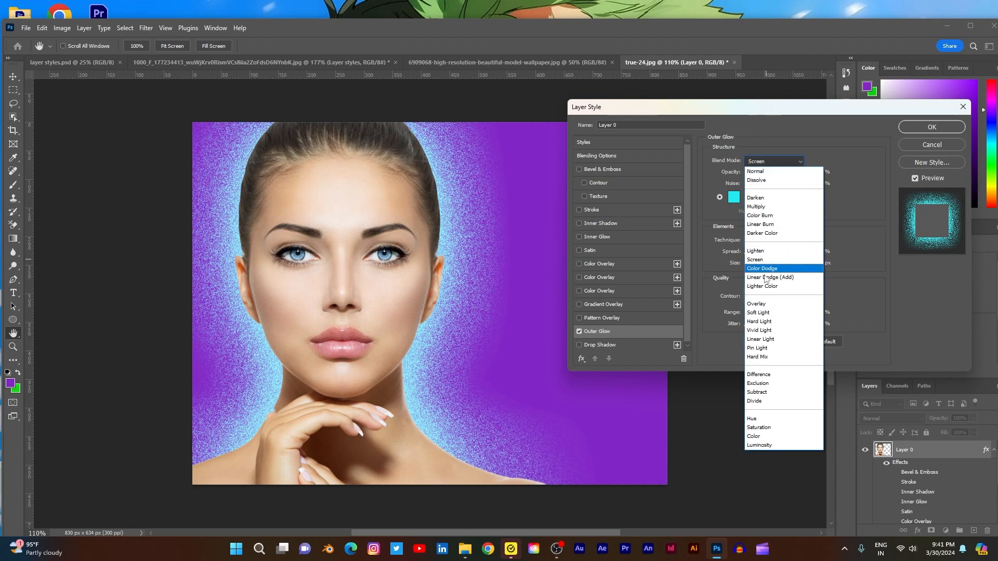
left_click(764, 303)
- Try the Hue, Color and Luminosity blend modes on the Outer Glow, and set it to Multiply
left_click(786, 162)
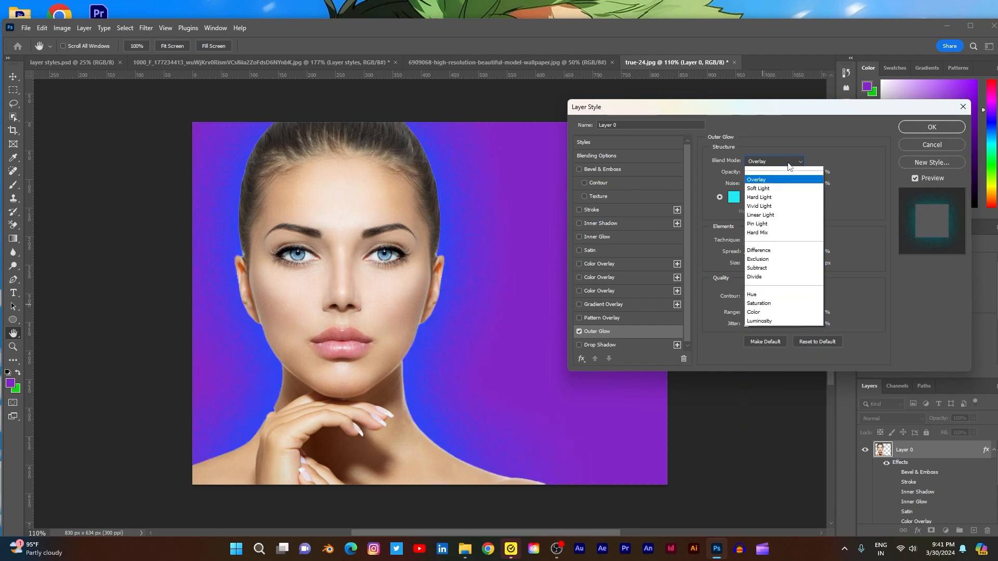
left_click(752, 418)
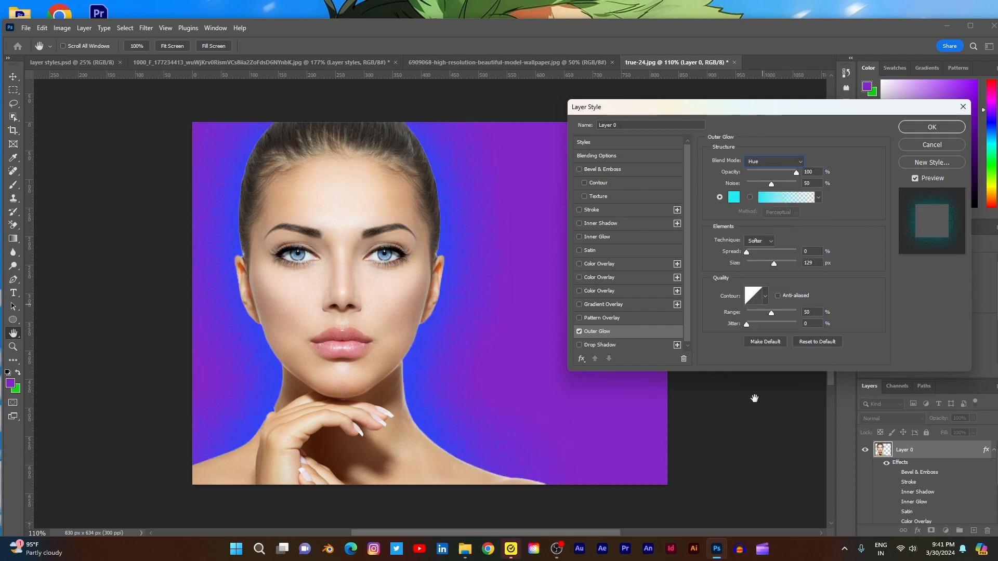
left_click(794, 163)
left_click(777, 435)
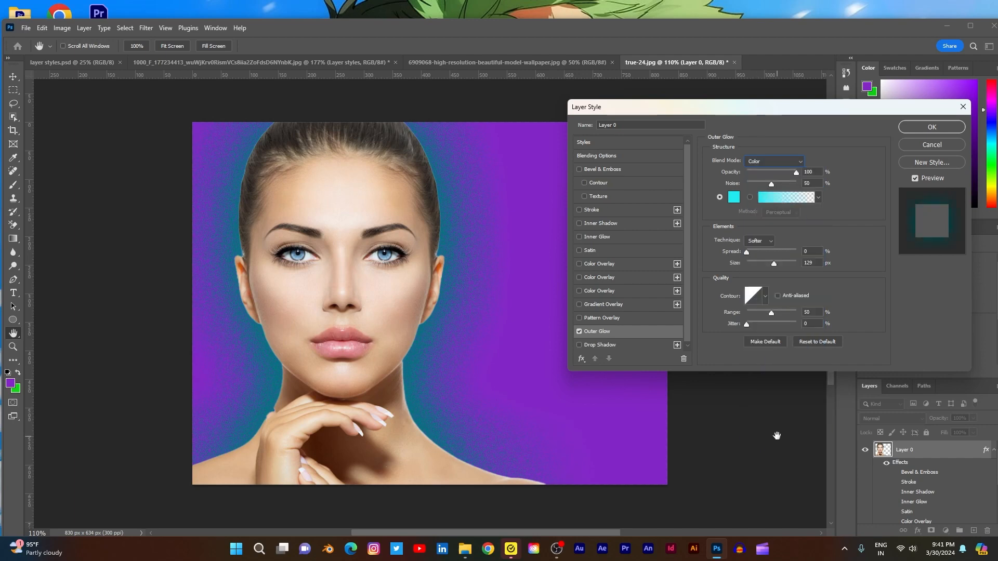
left_click(797, 163)
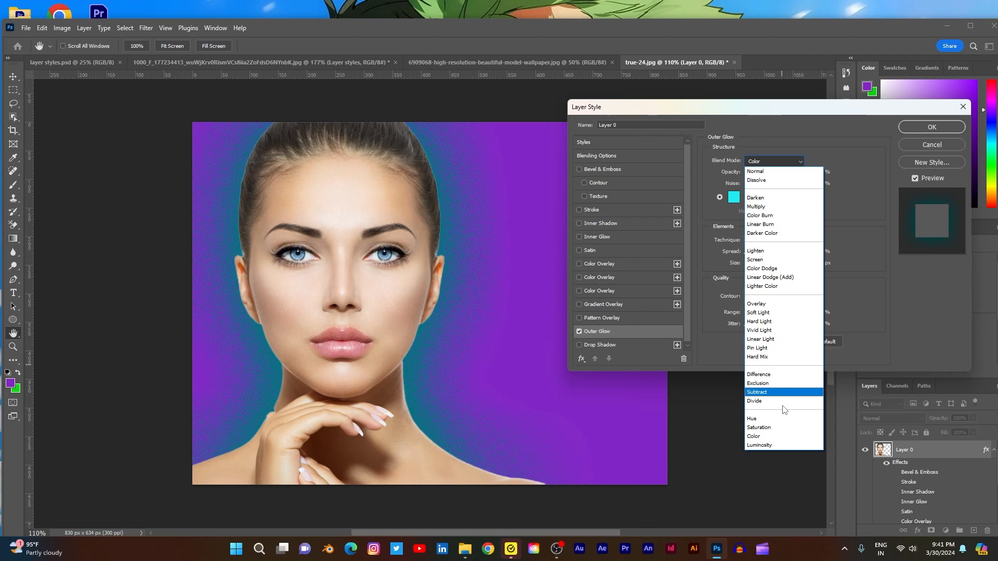
left_click(782, 444)
left_click(788, 164)
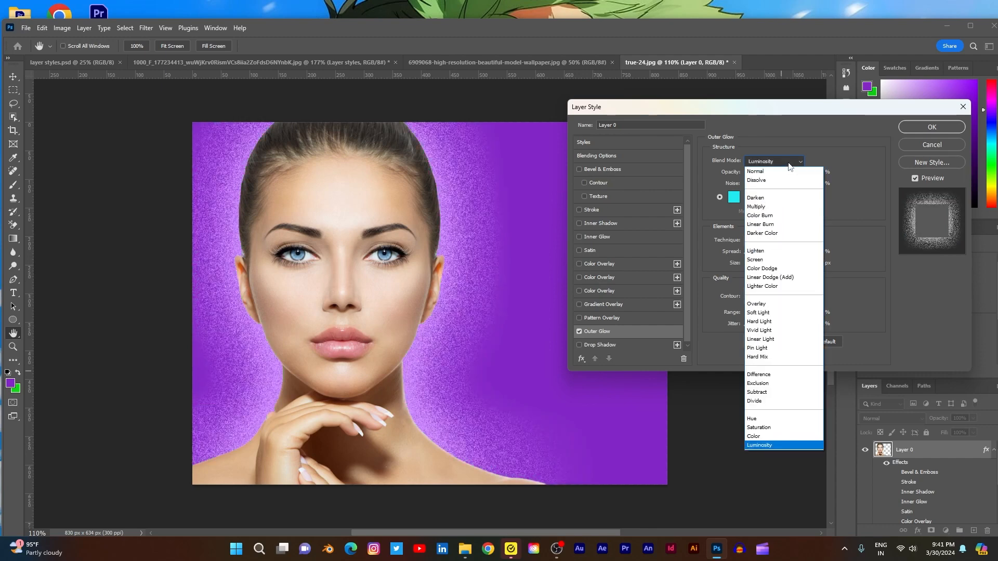
left_click(757, 208)
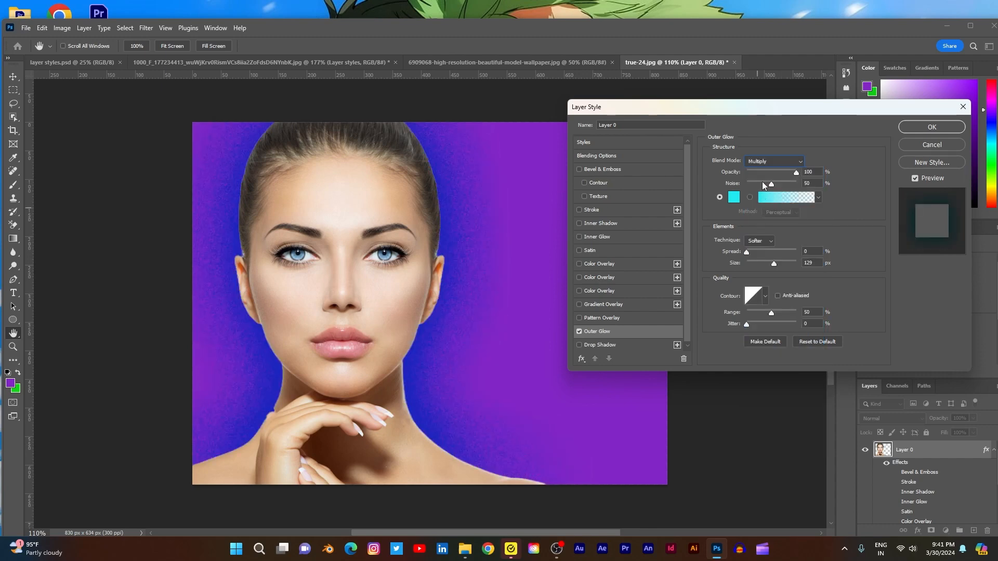
- Set the Outer Glow's blend mode to Normal, try the Precise technique before returning to Softer, and reduce the size to 51 px
left_click(774, 161)
left_click(767, 164)
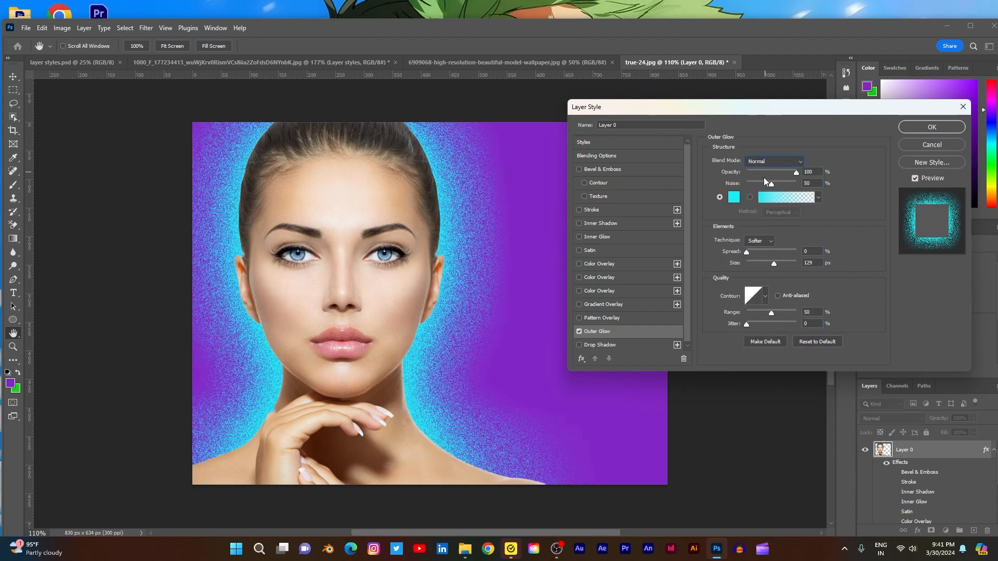
left_click(765, 241)
left_click(764, 255)
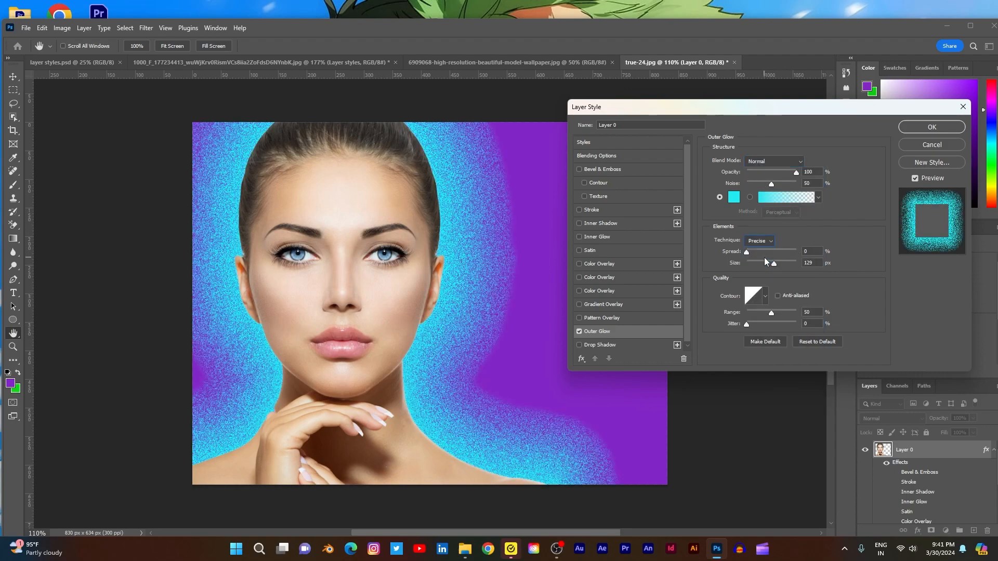
left_click(769, 241)
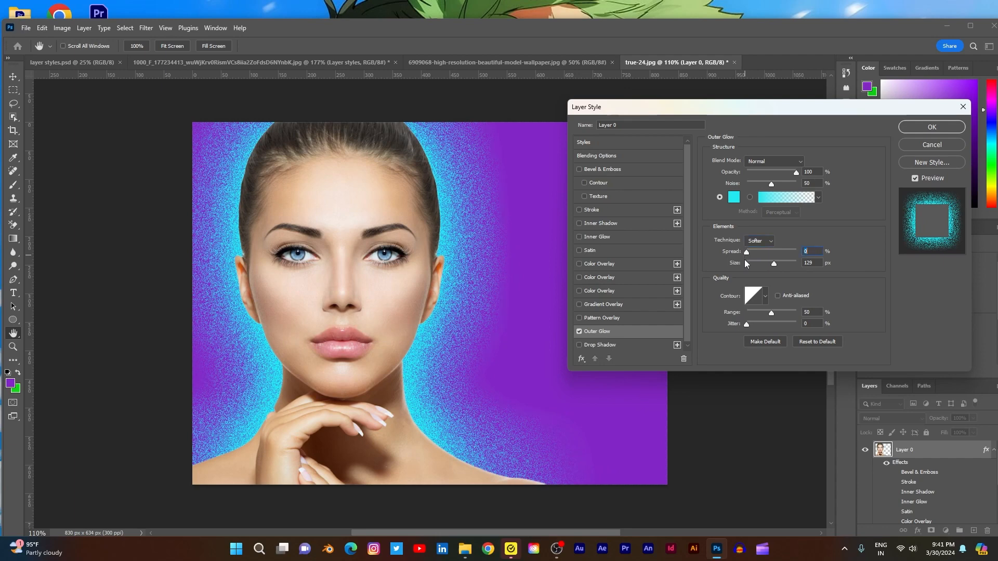
mouse_move(775, 263)
left_mouse_down()
mouse_move(751, 267)
mouse_move(759, 267)
left_mouse_up()
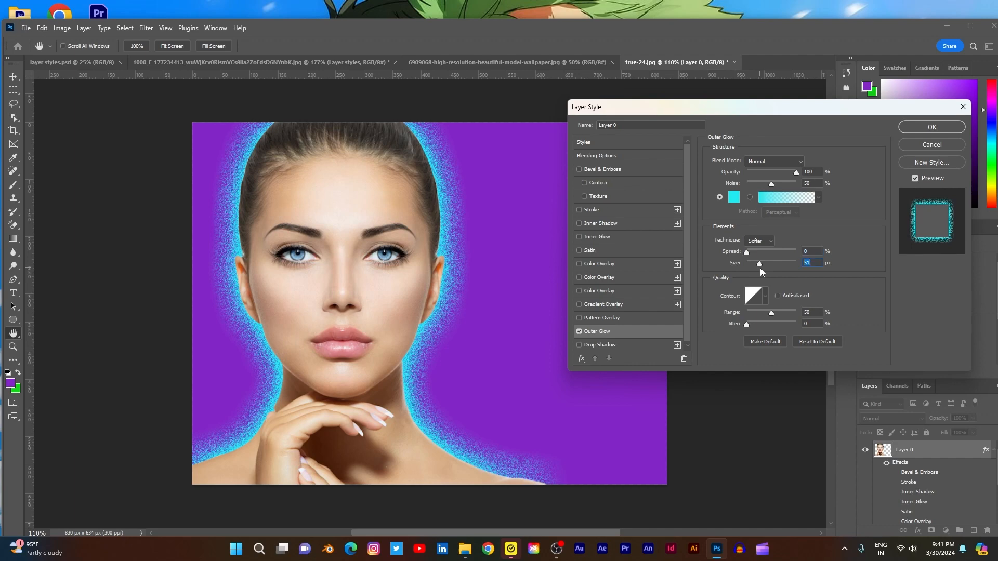
- Try the preset contours on the Outer Glow one after another and return to the linear contour
left_click(765, 296)
left_click(722, 322)
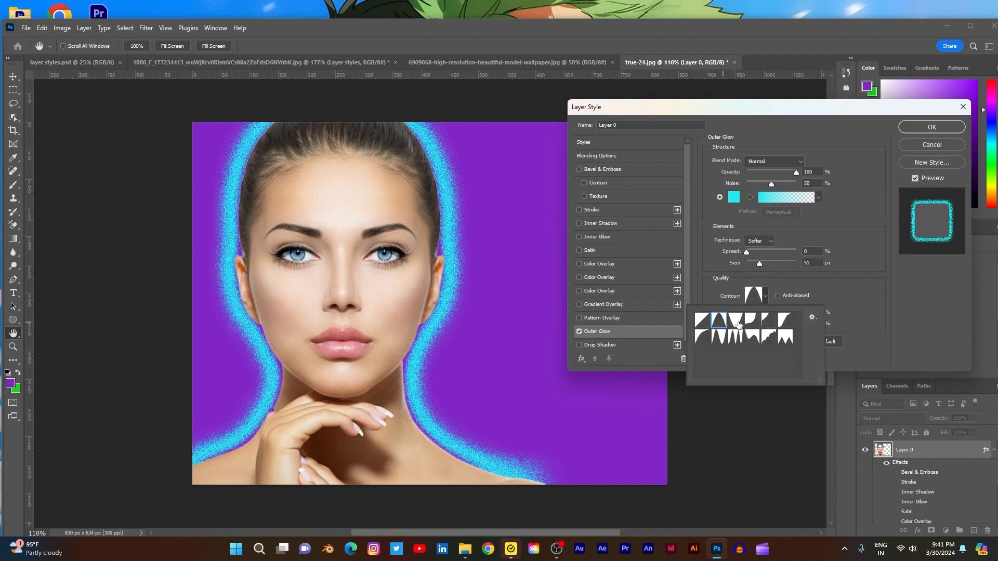
left_click(735, 320)
left_click(753, 321)
left_click(769, 321)
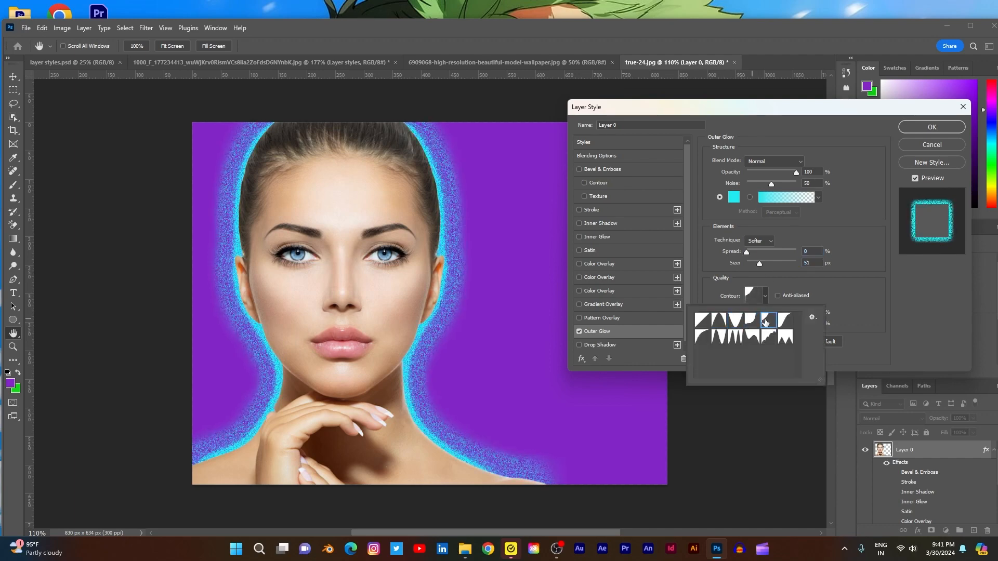
left_click(785, 320)
left_click(702, 337)
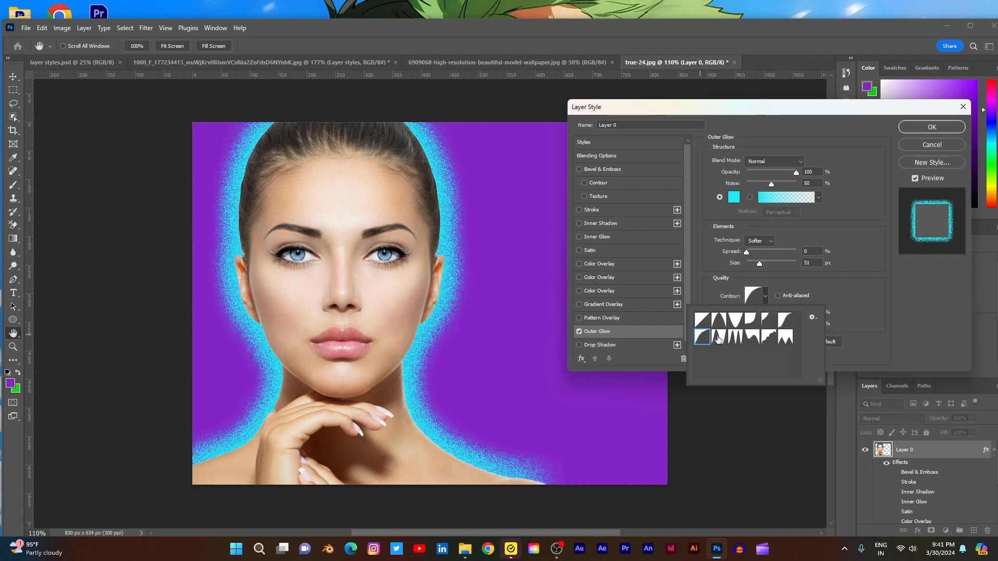
left_click(719, 337)
left_click(735, 338)
left_click(754, 338)
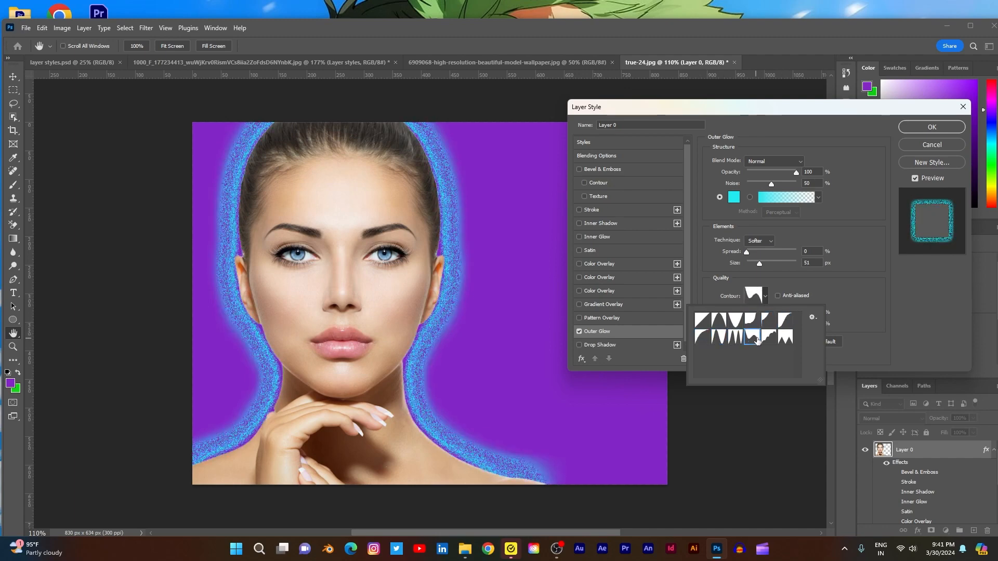
left_click(770, 337)
left_click(784, 337)
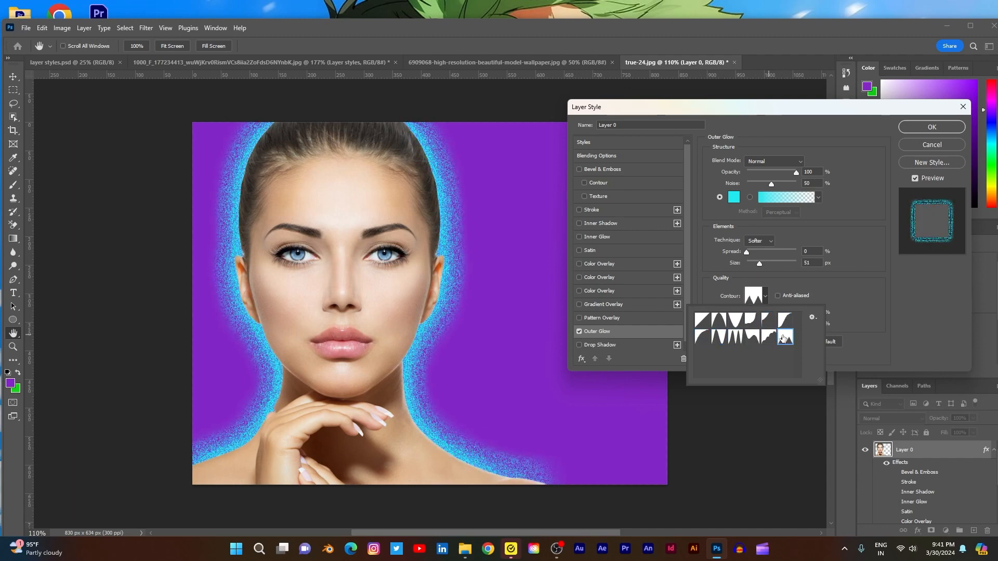
left_click(701, 320)
left_click(850, 317)
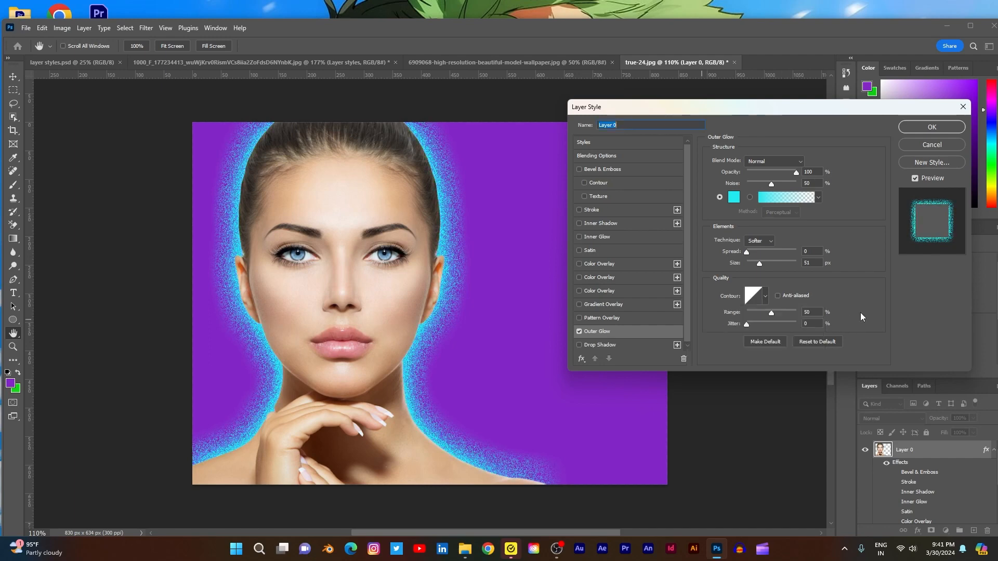
- Adjust the Outer Glow's range, turn the glow off and enable a Drop Shadow on the portrait instead
left_click_drag(769, 314, 738, 326)
left_click(576, 331)
left_click(578, 331)
left_click(579, 344)
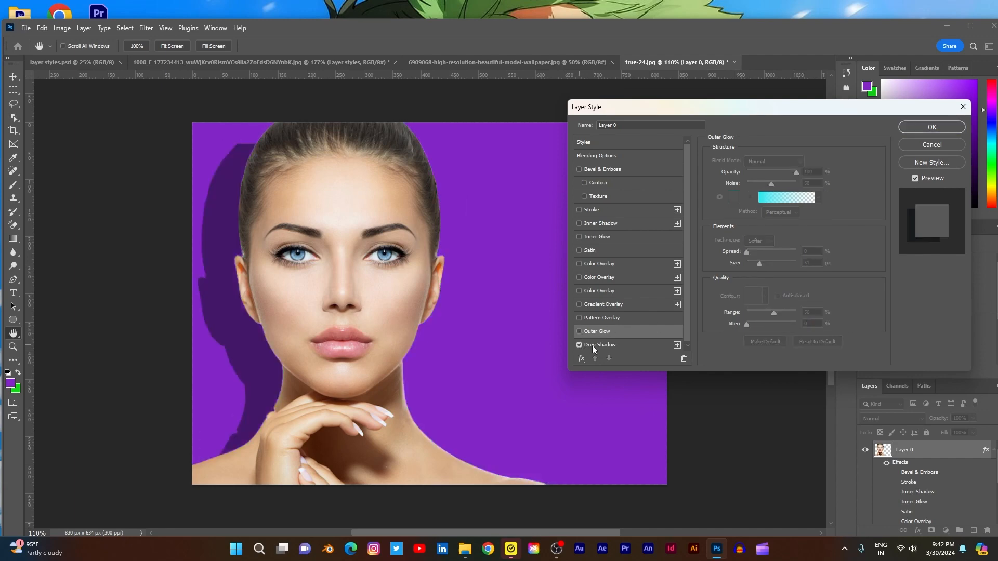
left_click(614, 346)
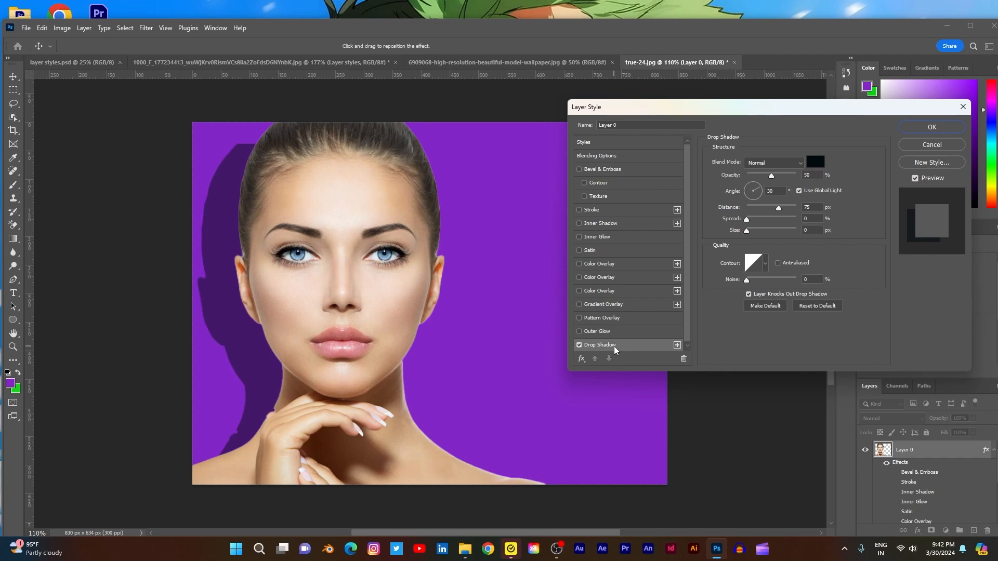
- Keep 020a0c as the Drop Shadow color and set its angle to -18°, distance to 34 px, spread to 0% and size to 40 px
left_click(814, 162)
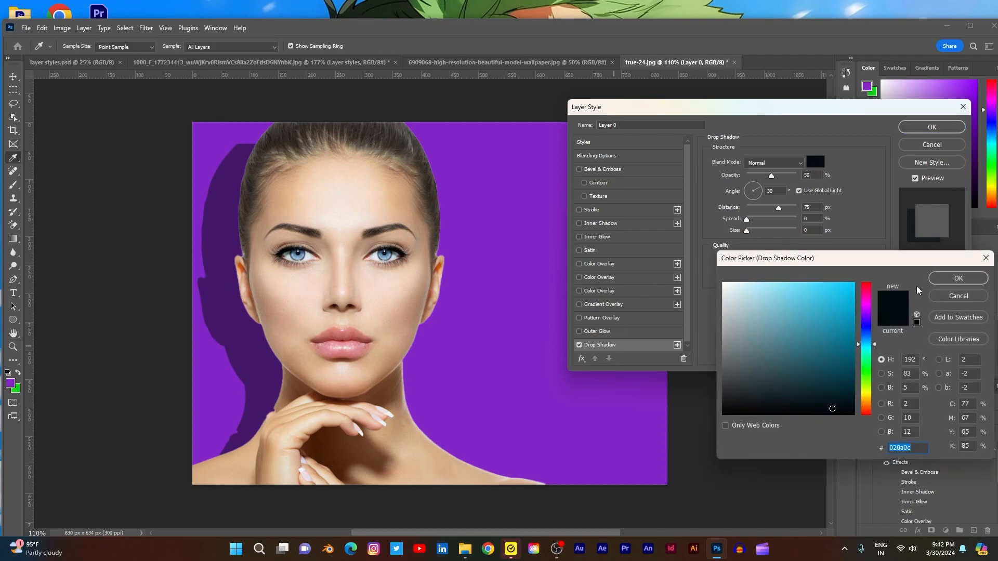
left_click(942, 284)
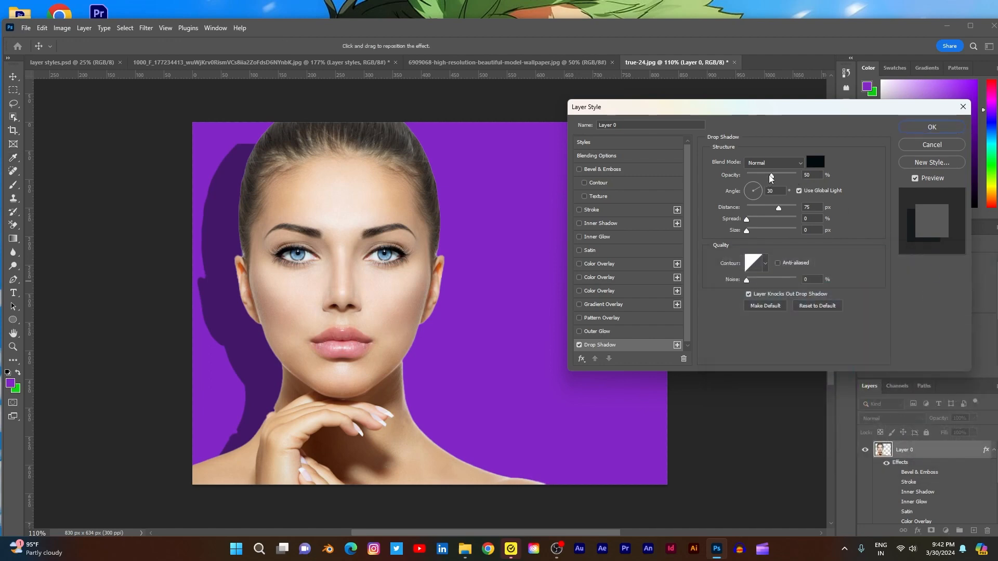
left_click(759, 194)
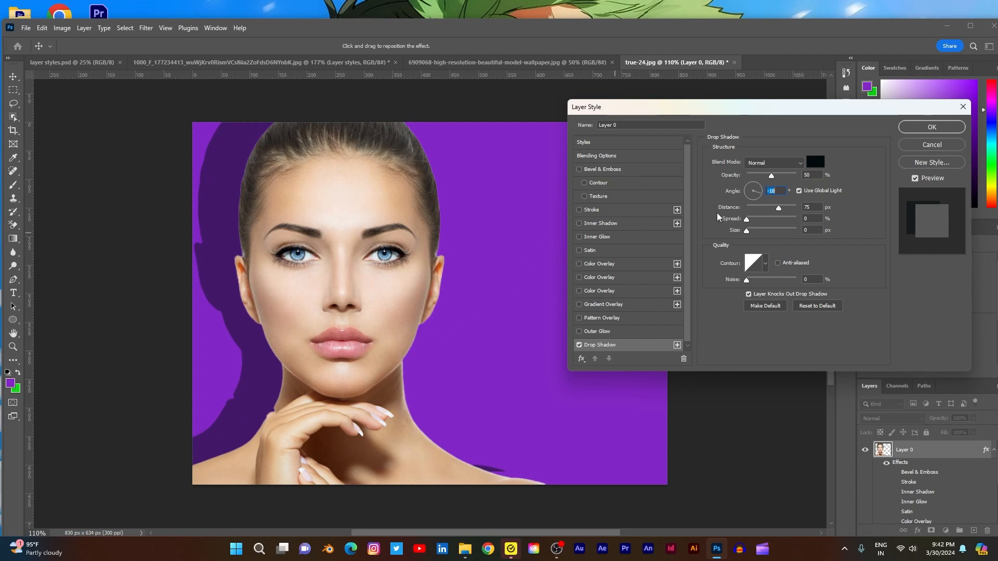
mouse_move(779, 210)
left_mouse_down()
mouse_move(803, 212)
mouse_move(763, 219)
left_mouse_up()
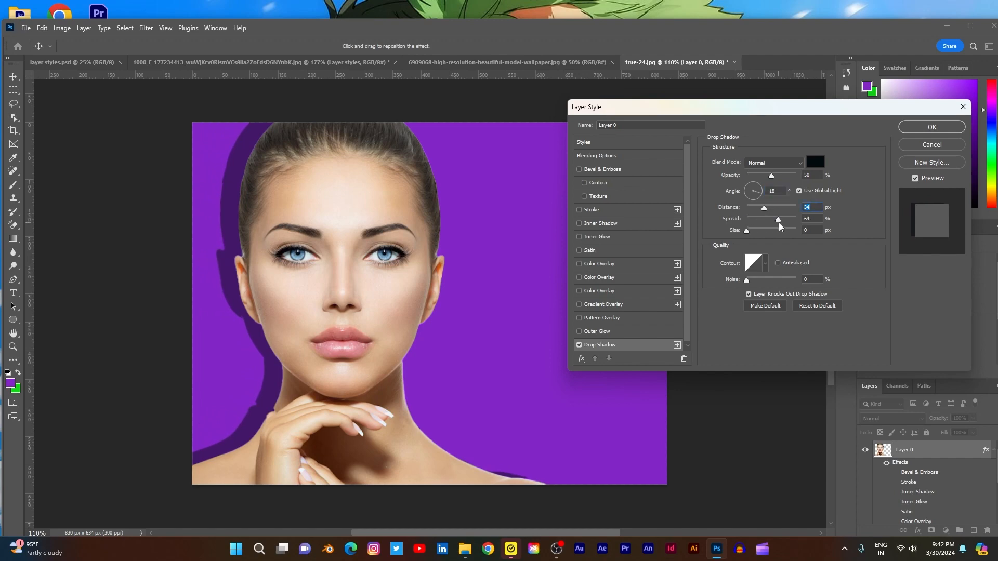
left_click(744, 219)
left_click_drag(748, 235, 758, 238)
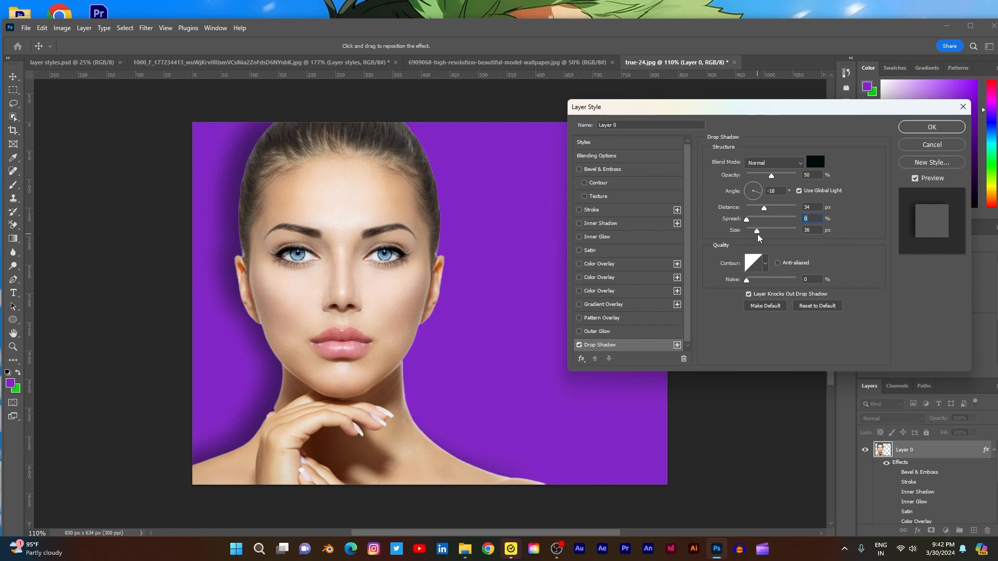
mouse_move(758, 238)
left_mouse_down()
mouse_move(748, 233)
mouse_move(759, 237)
left_mouse_up()
- Try noise and several preset contours on the Drop Shadow, returning to 0% noise and the linear contour
left_click_drag(747, 280, 799, 287)
left_click(765, 263)
left_click(734, 286)
left_click(722, 301)
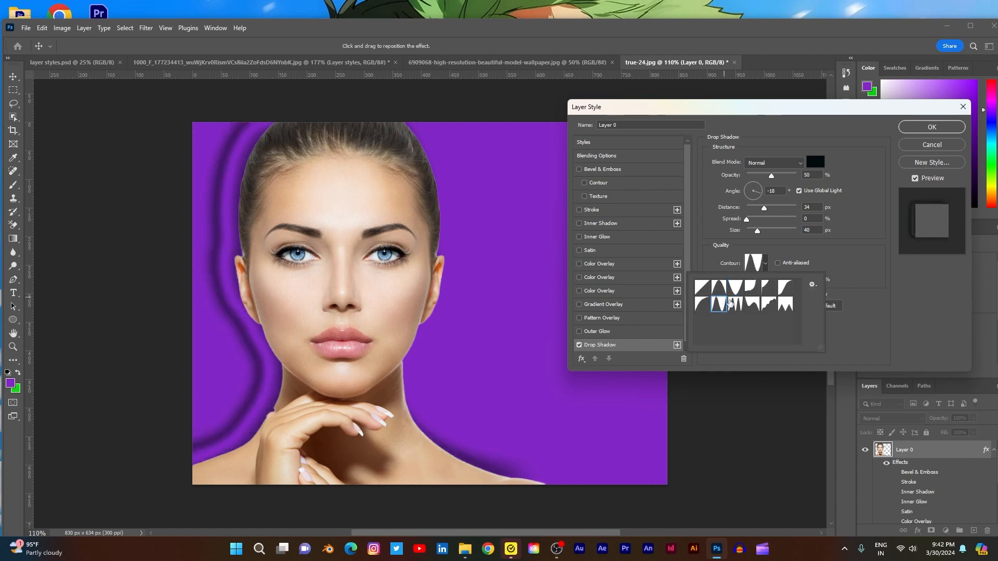
left_click(743, 306)
left_click(763, 307)
left_click(783, 307)
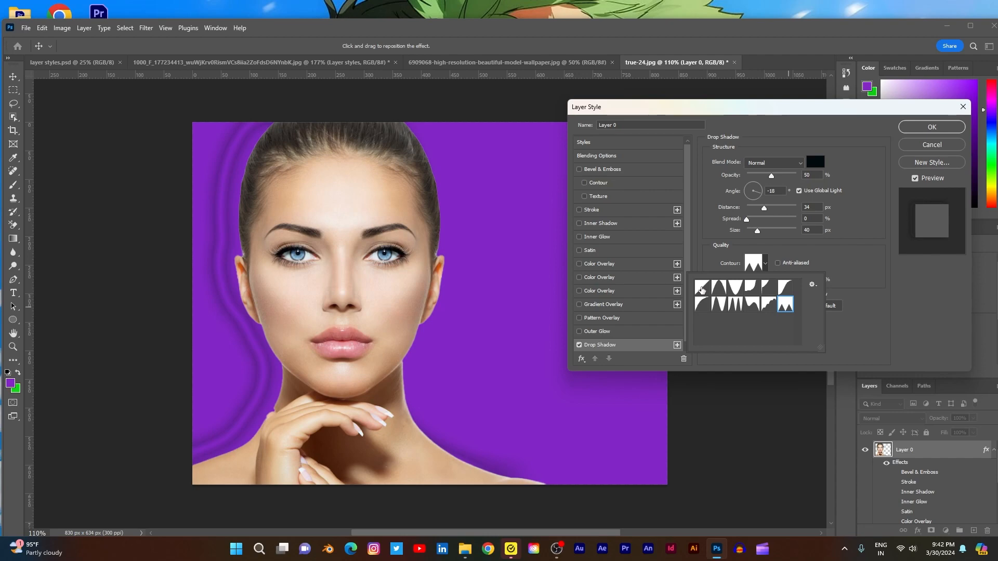
left_click(701, 288)
left_click(878, 311)
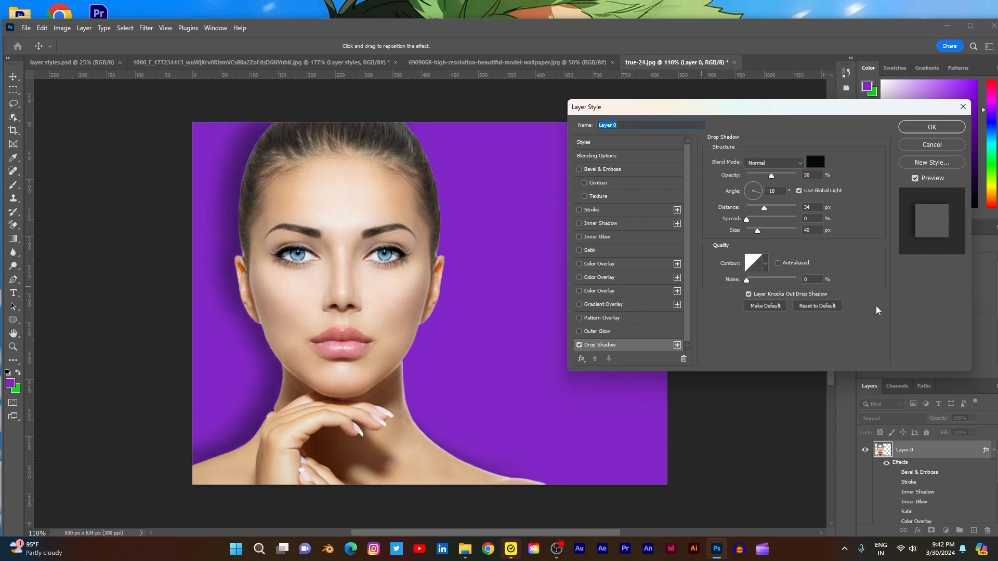
- Toggle Layer Knocks Out Drop Shadow and examine the list of effects that can be added or reset
left_click(748, 295)
left_click(581, 359)
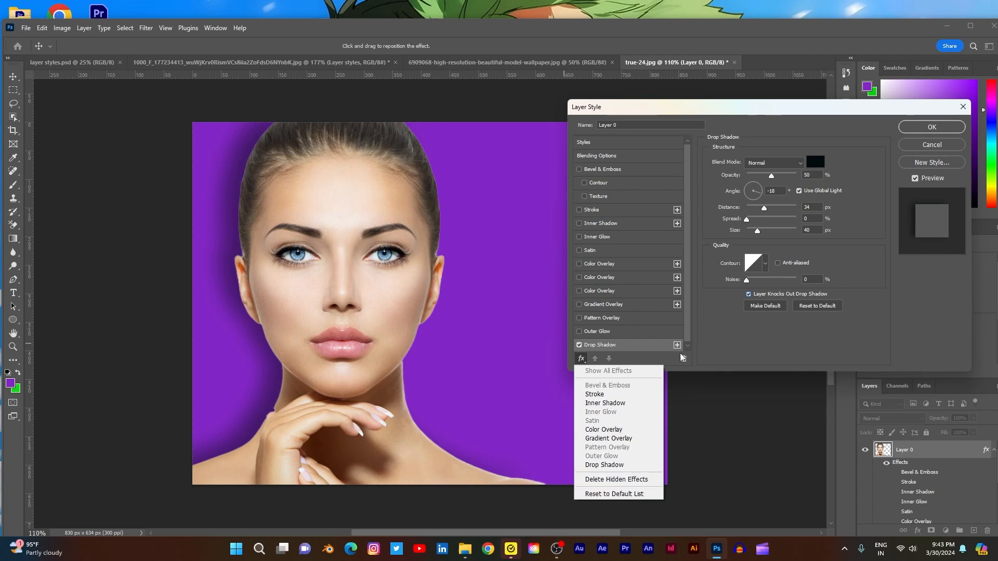
left_click(726, 342)
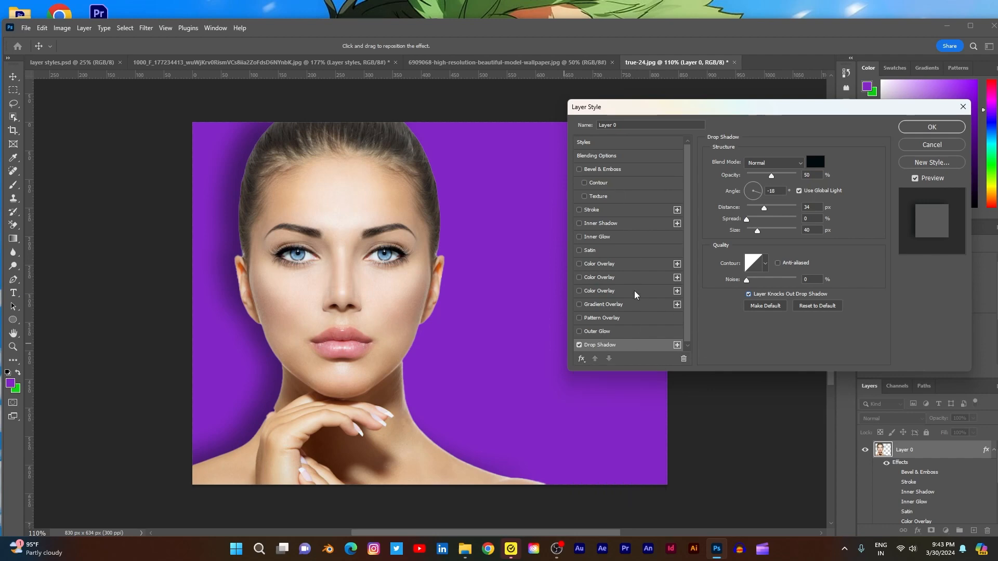
- Enable the second Color Overlay, try moving it up and down in the effect order, and turn it off again
left_click(587, 278)
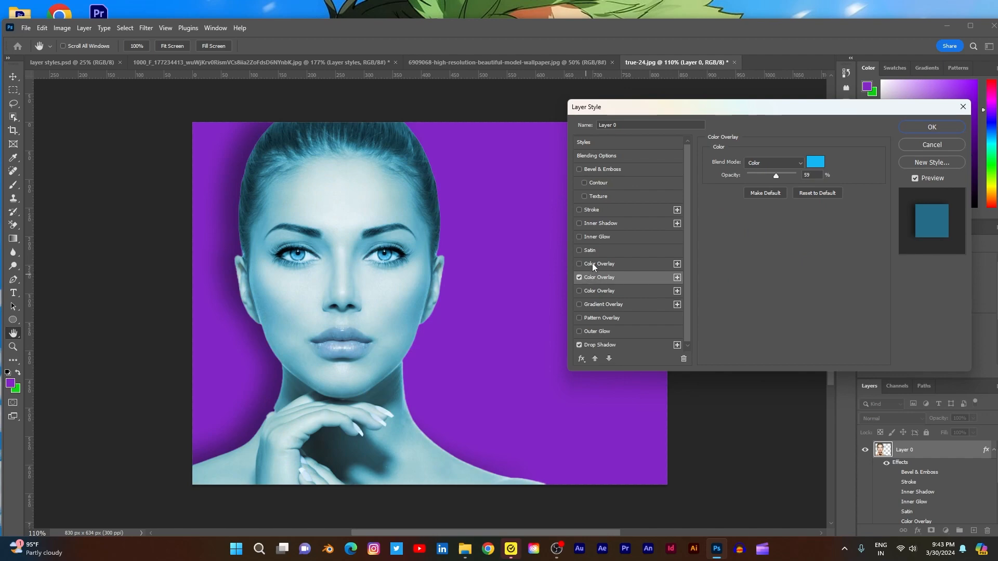
left_click(595, 359)
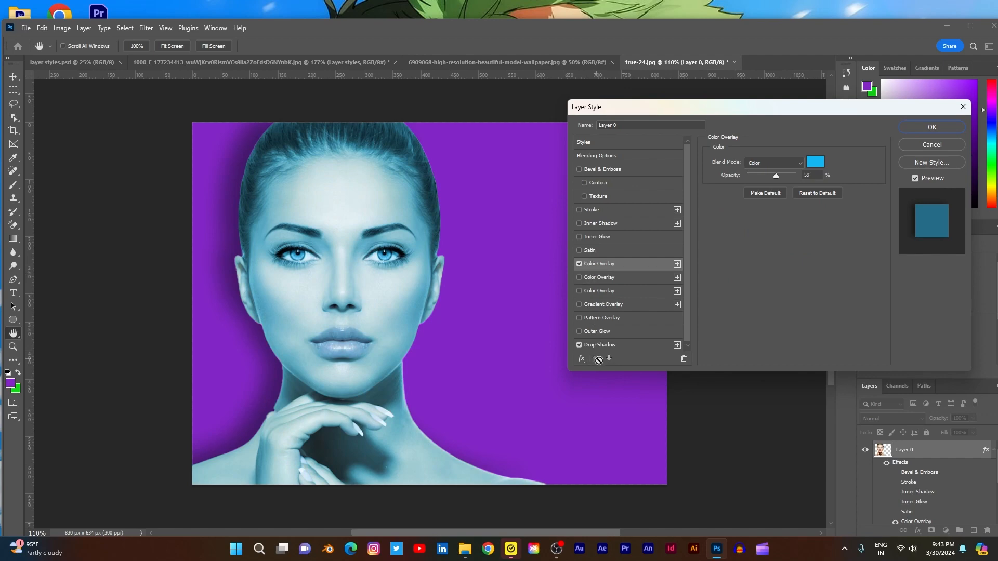
left_click(609, 359)
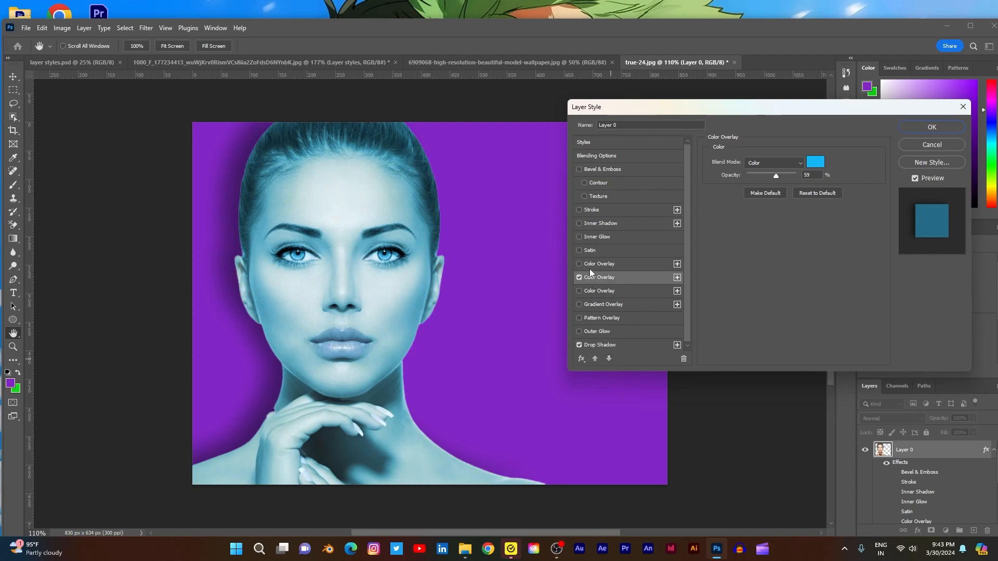
left_click(594, 357)
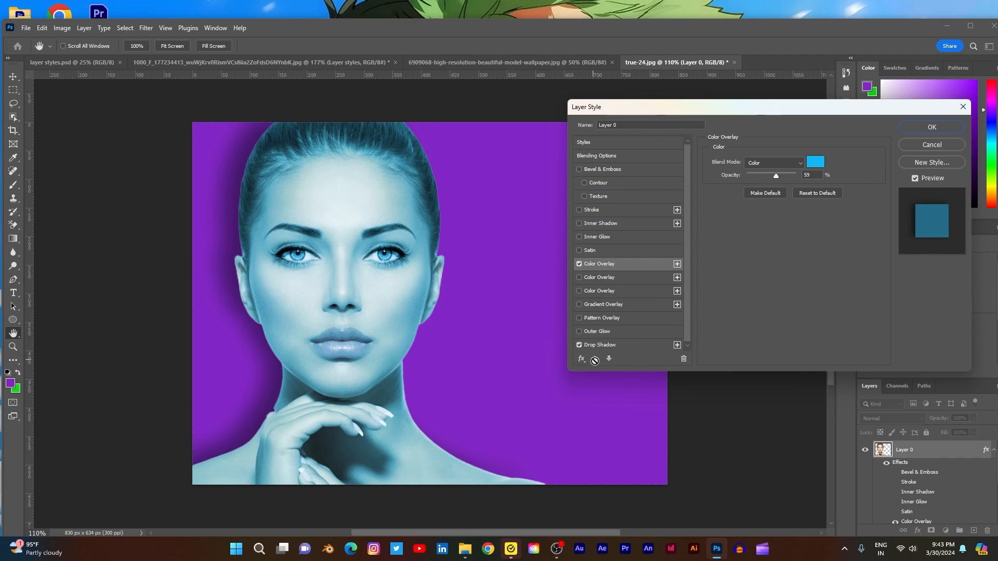
left_click(610, 359)
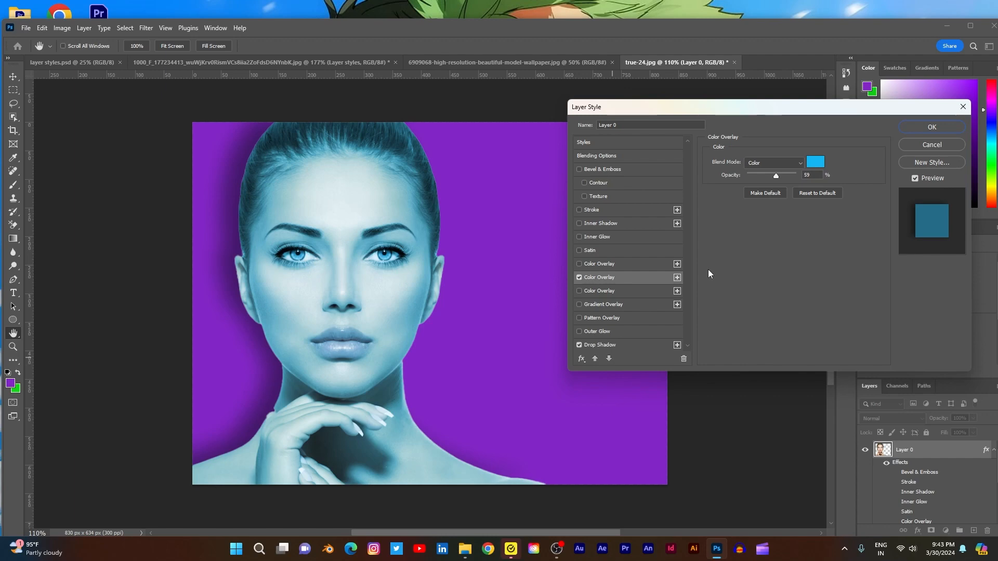
left_click(579, 278)
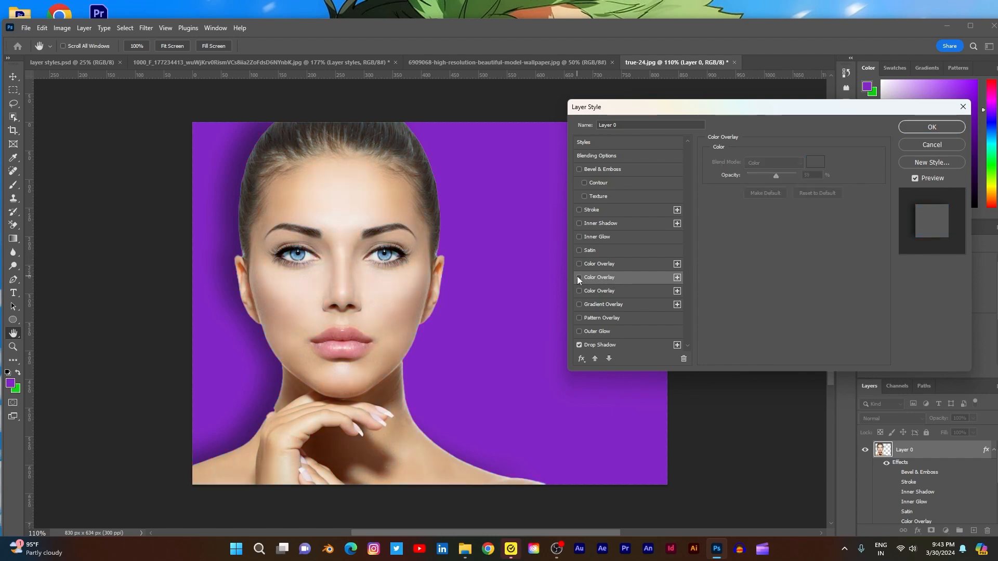
- Combine the Outer Glow and the first Color Overlay with the Drop Shadow, briefly trying the Gradient Overlay too
left_click(580, 331)
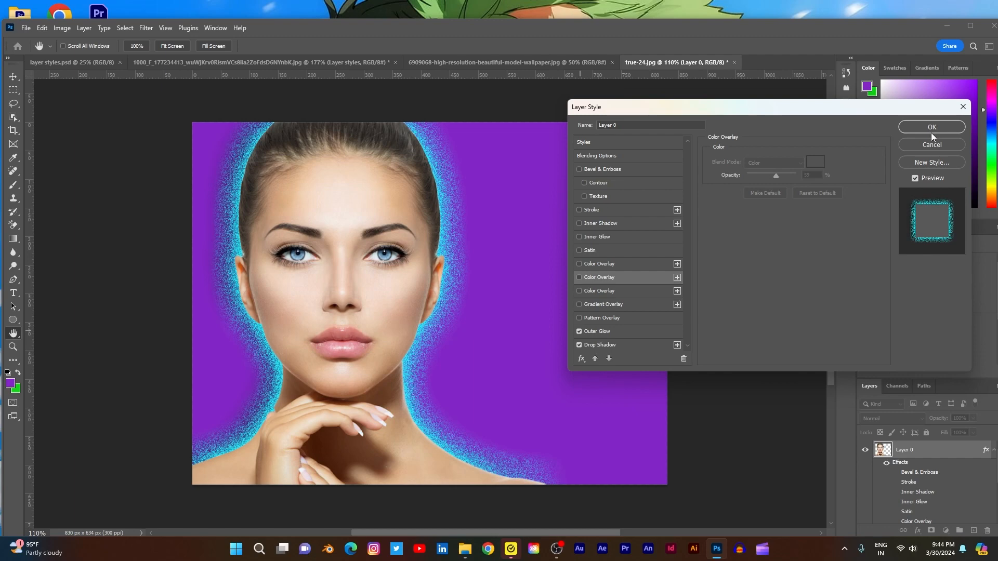
left_click(579, 304)
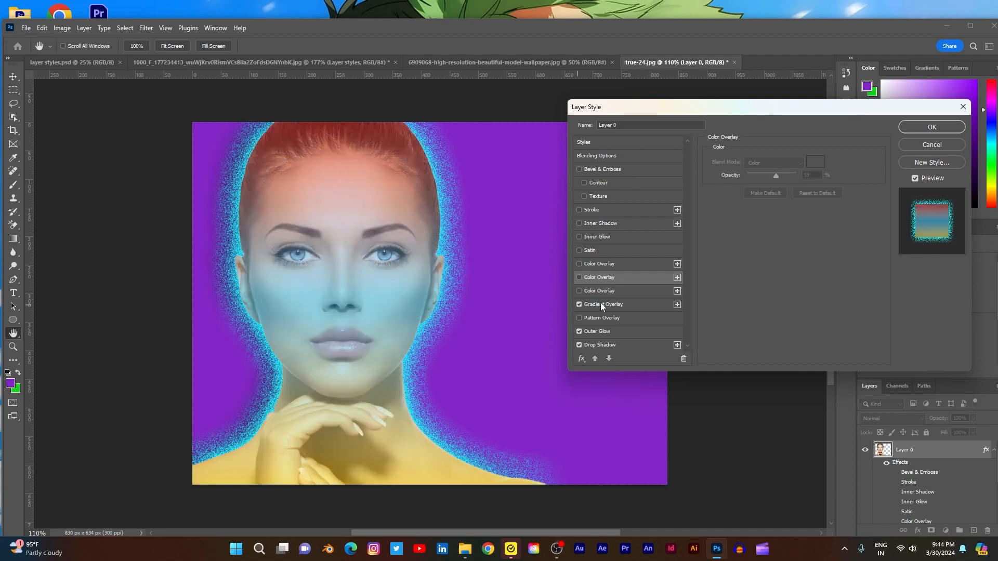
left_click(580, 264)
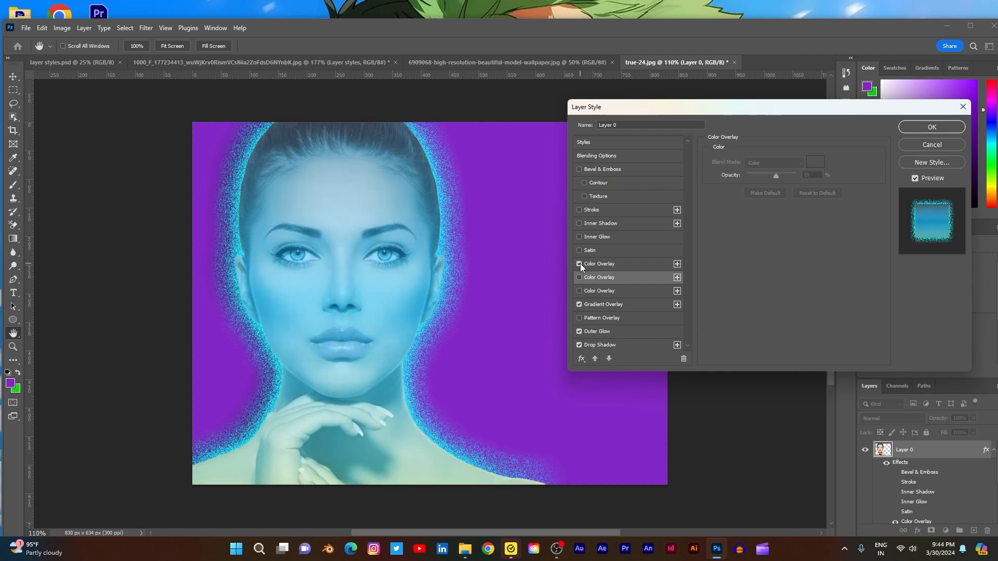
left_click(578, 305)
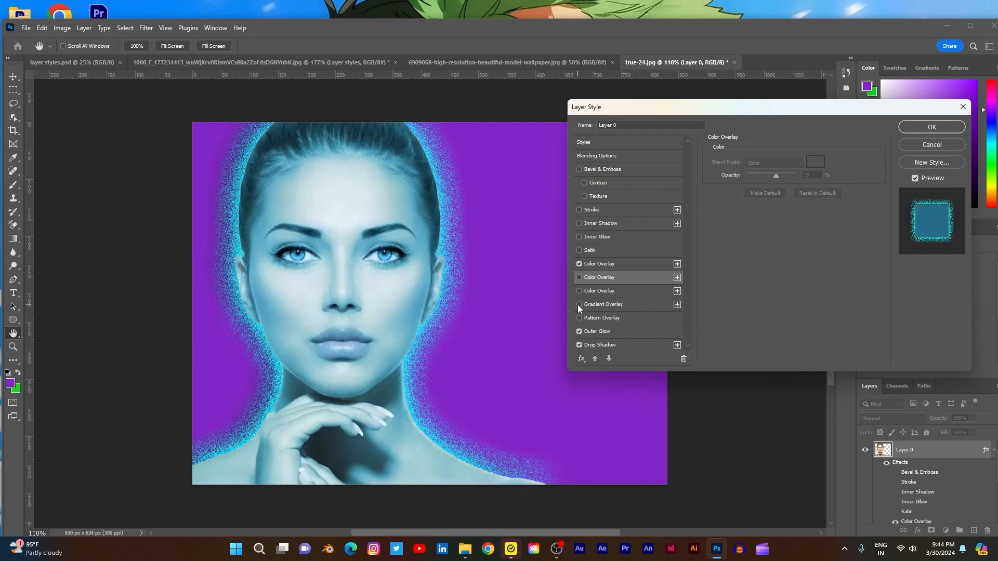
- Try the Luminosity blend mode on the first Color Overlay and set it to Saturation
left_click(630, 265)
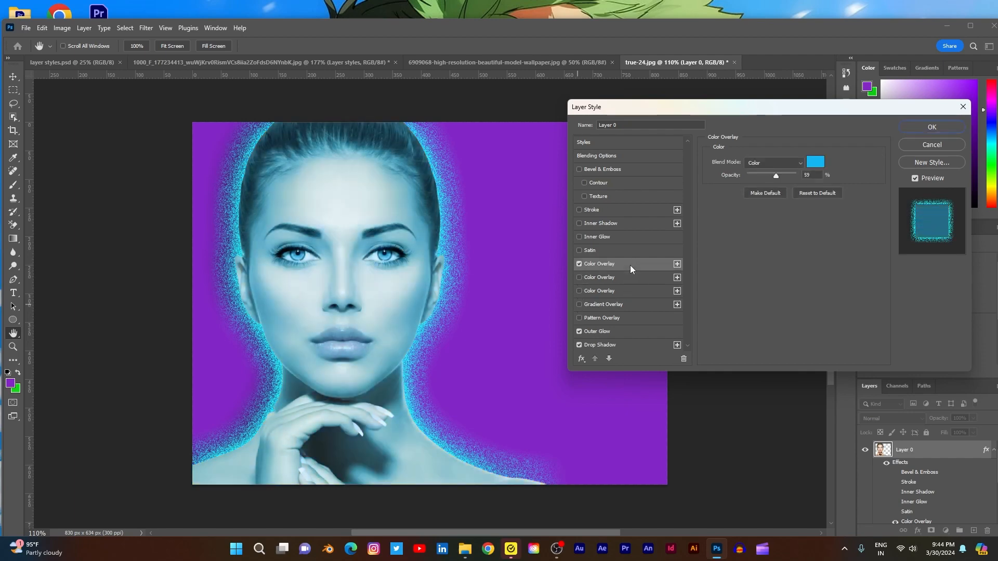
left_click(790, 162)
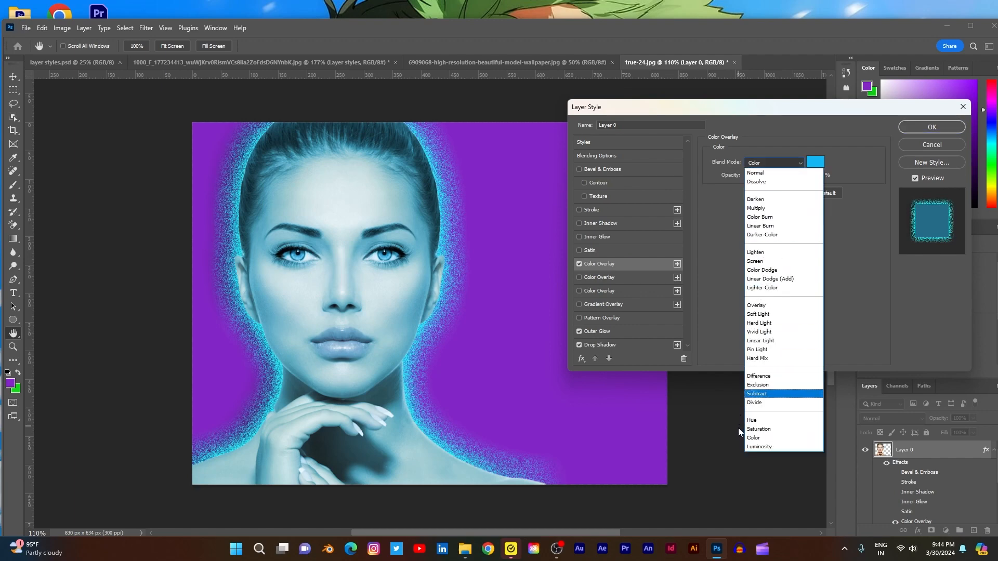
left_click(758, 447)
left_click(798, 164)
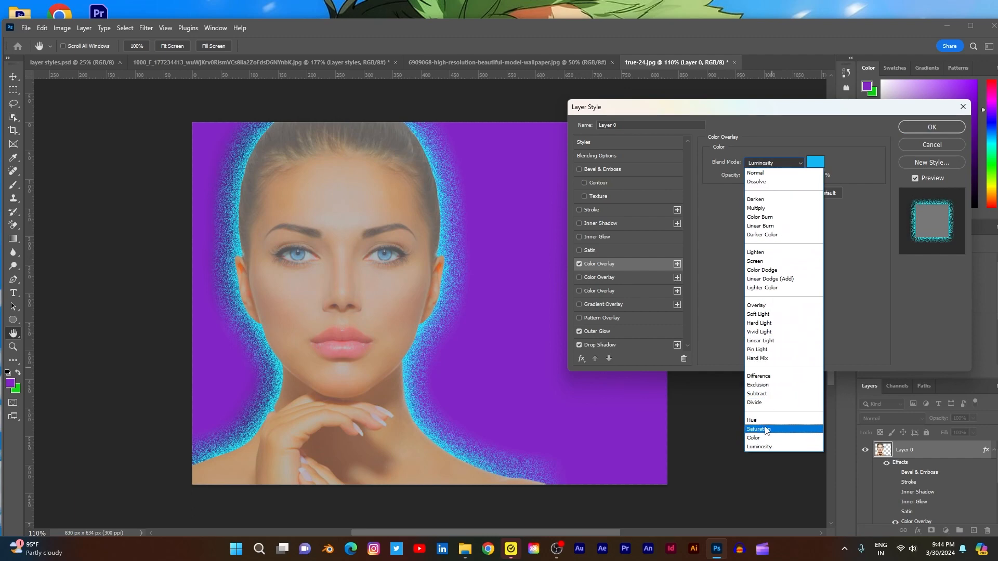
left_click(765, 430)
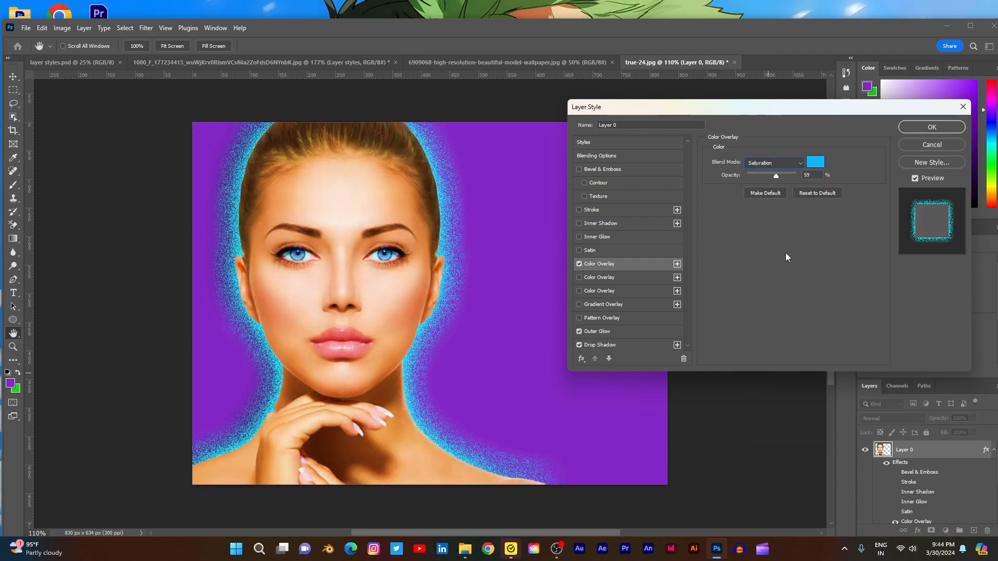
- Try the Overlay blend mode on the portrait's first Color Overlay, set it to Color, and apply the layer style
left_click(787, 164)
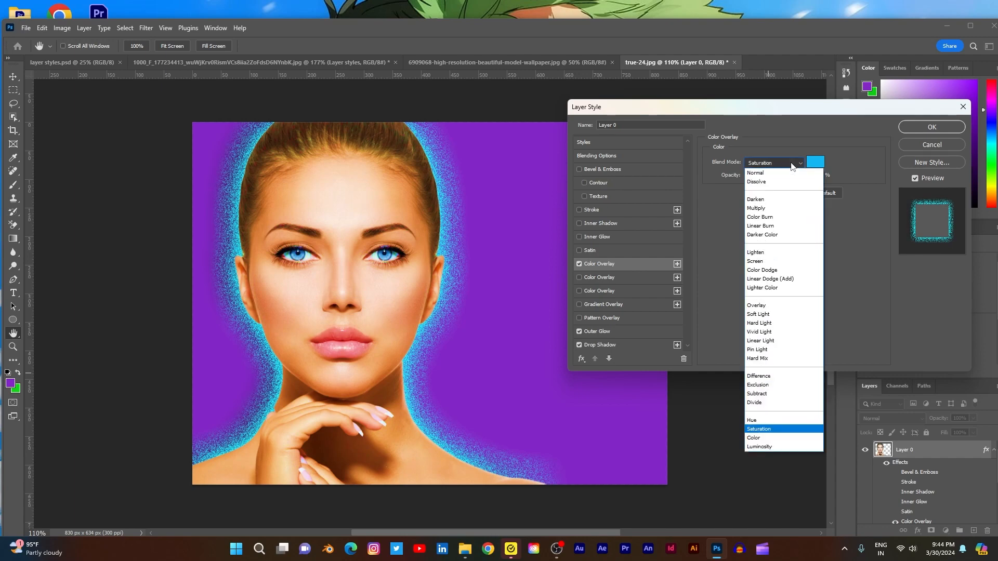
left_click(776, 305)
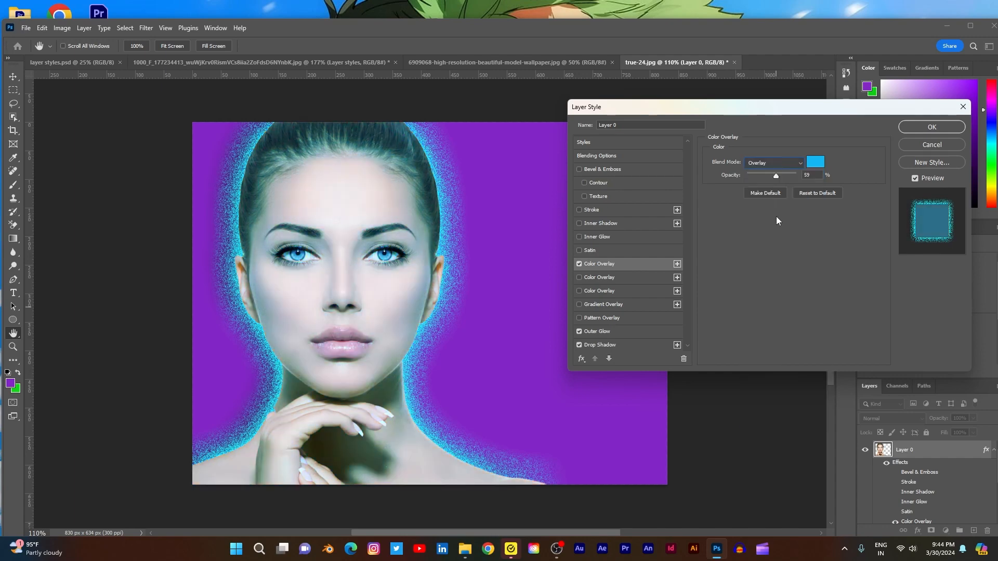
left_click(787, 167)
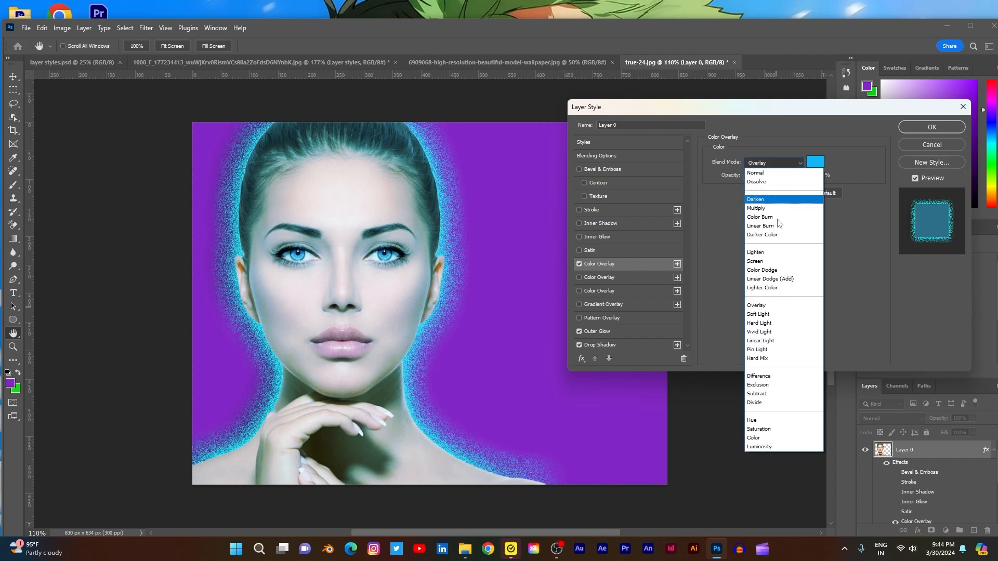
left_click(751, 438)
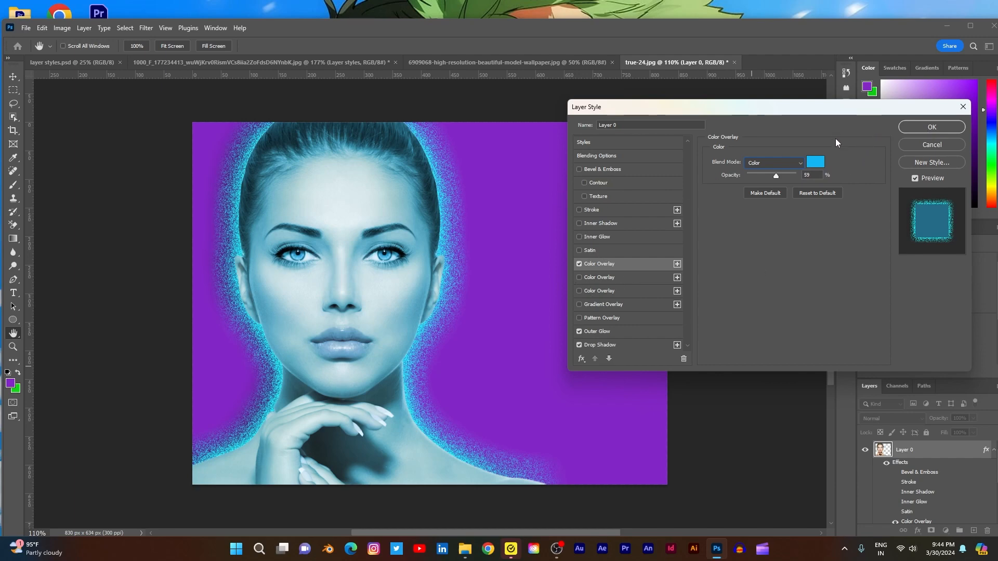
left_click(932, 127)
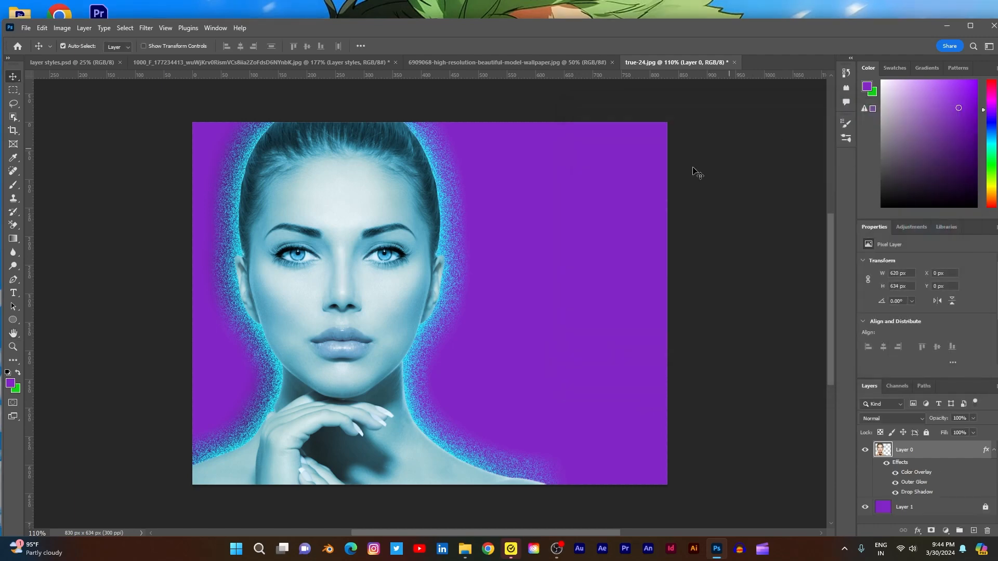
- Try the Outer Glow and the Gradient Overlay one at a time on the "Layer styles" text and return to the portrait document
left_click(579, 65)
left_click(366, 63)
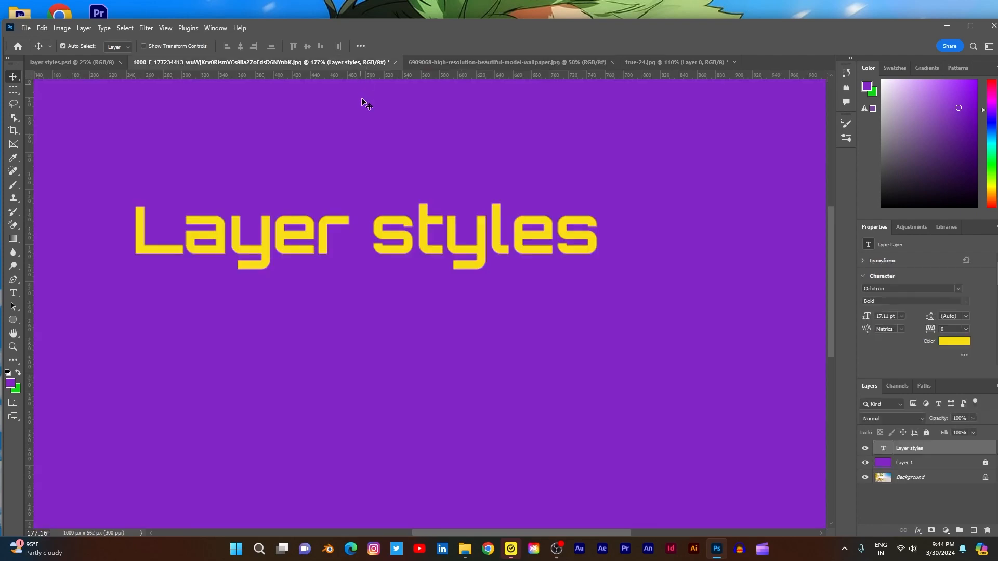
double_click(991, 449)
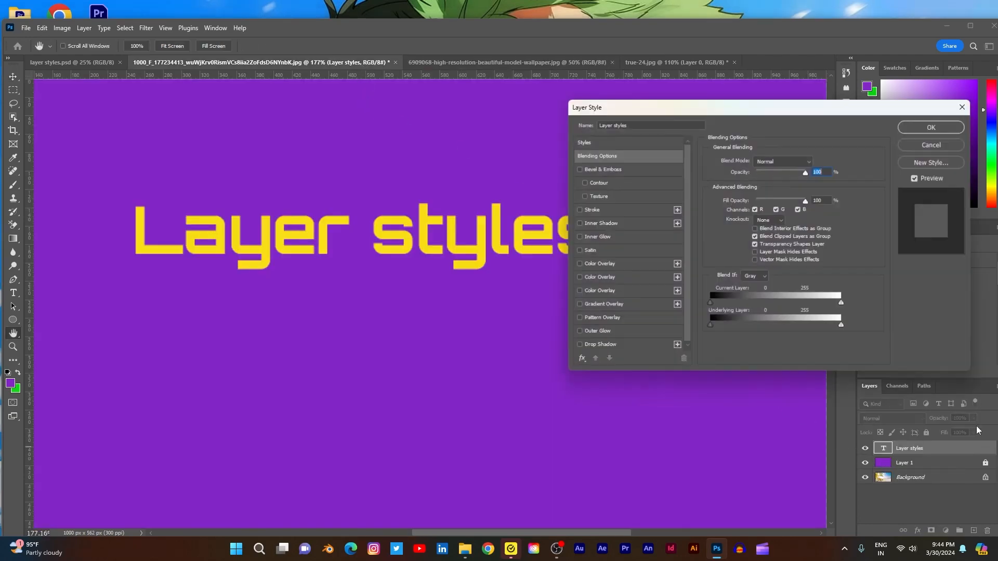
left_click(579, 332)
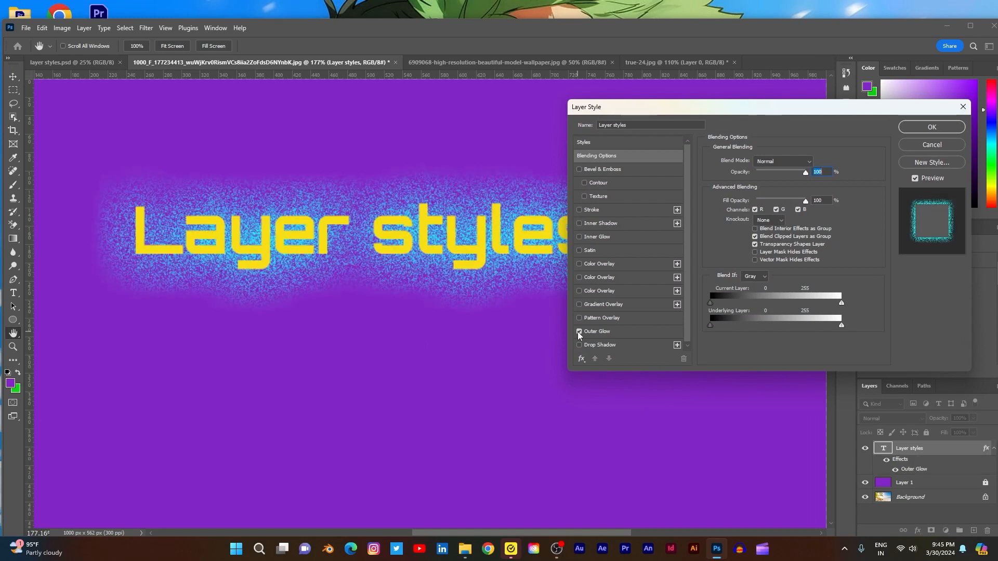
left_click(579, 332)
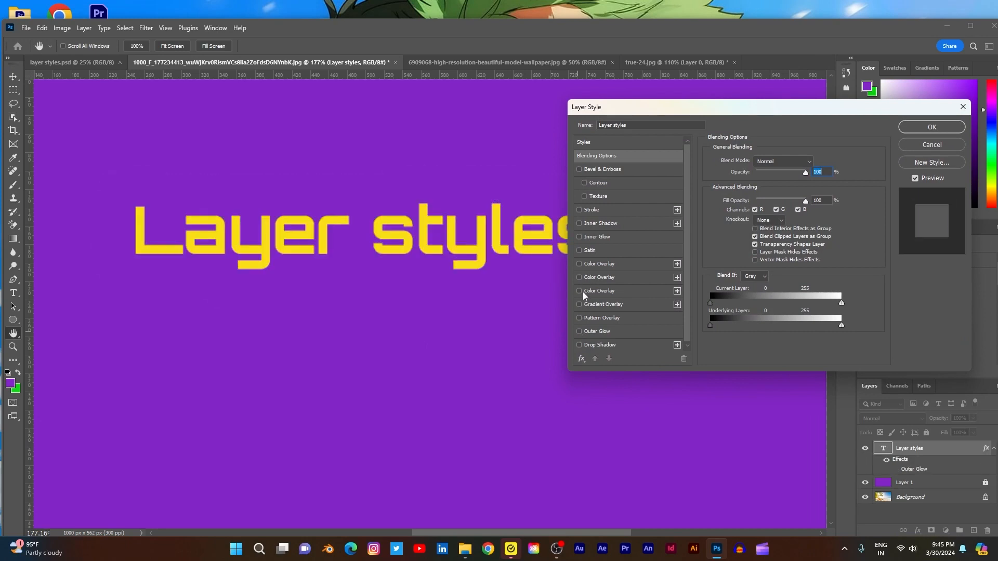
left_click(580, 305)
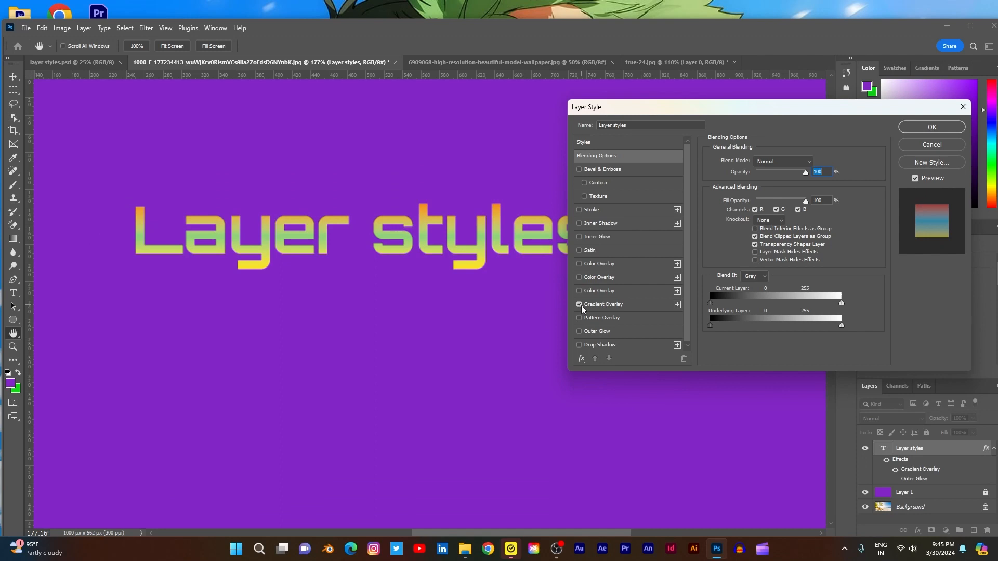
left_click(920, 145)
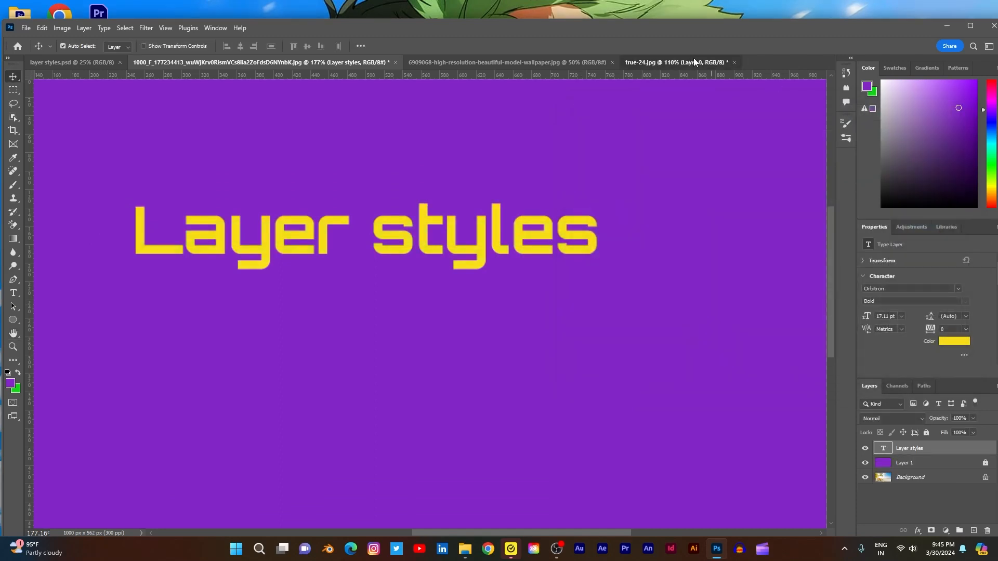
left_click(694, 62)
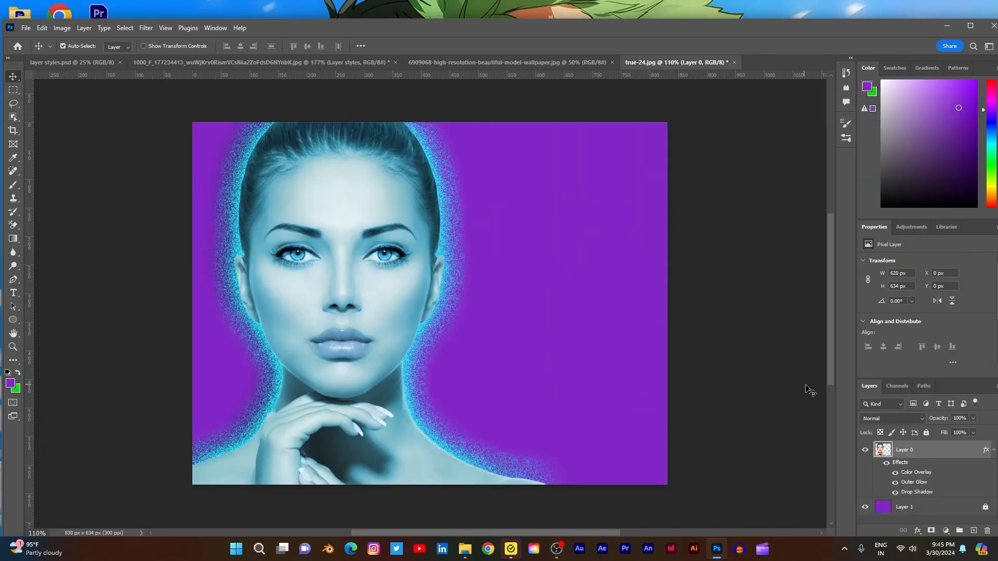